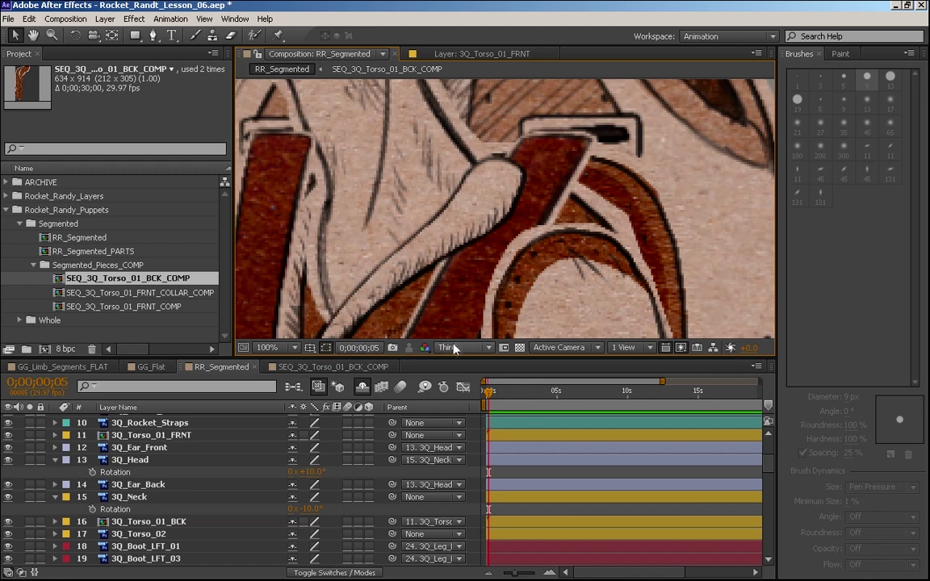
Set the composition preview to Full resolution and frame the character's chest and shoulders at 50% zoom
left_click(452, 347)
left_click(456, 380)
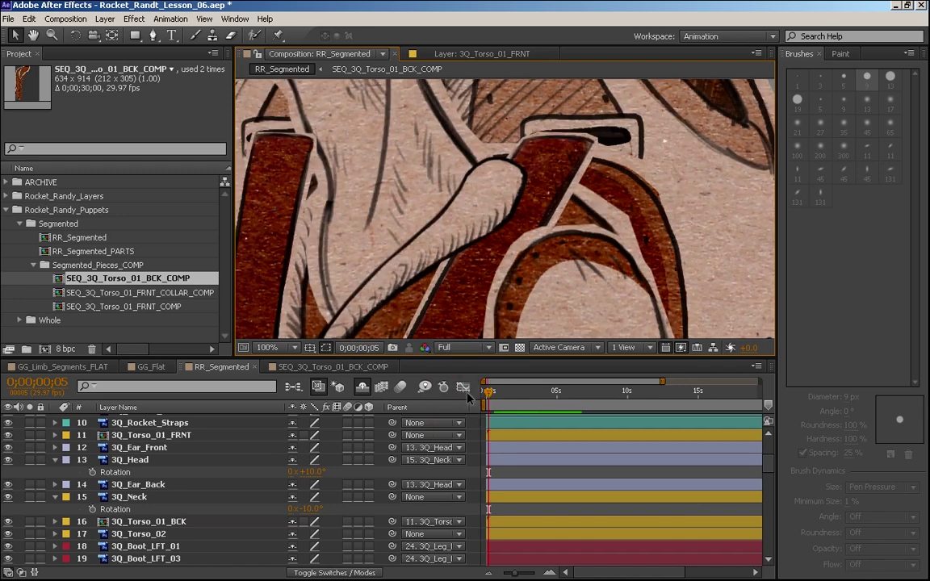
key("comma")
key("h")
left_click_drag(535, 249, 642, 242)
key("v")
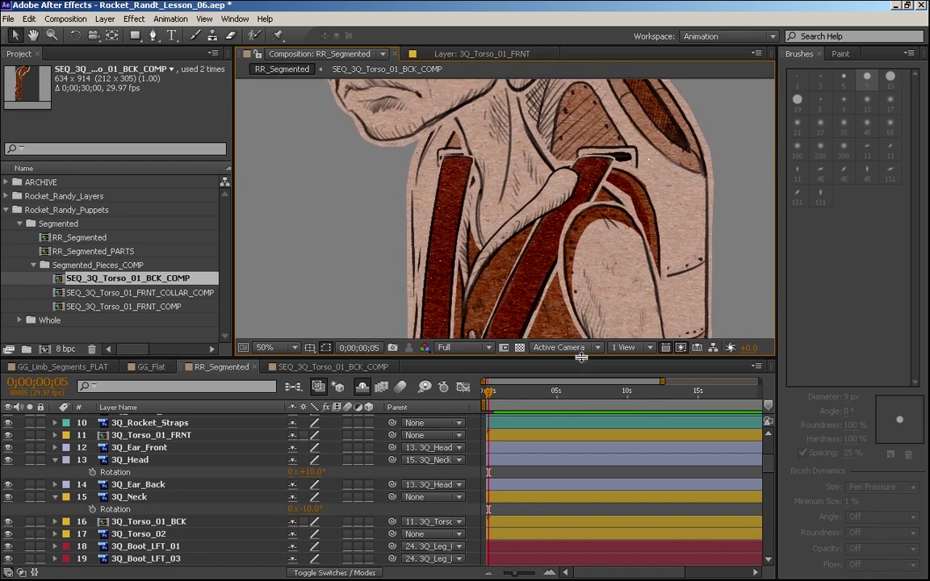
Enlarge the composition view to fill the window and frame the character's head and torso
left_click_drag(580, 357, 580, 476)
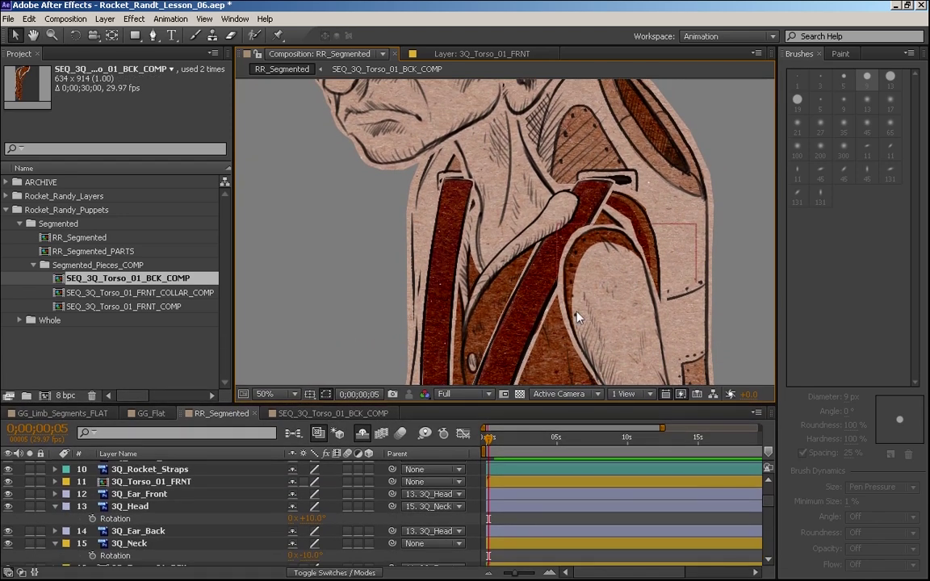
key("grave")
key("h")
left_click_drag(552, 432, 525, 426)
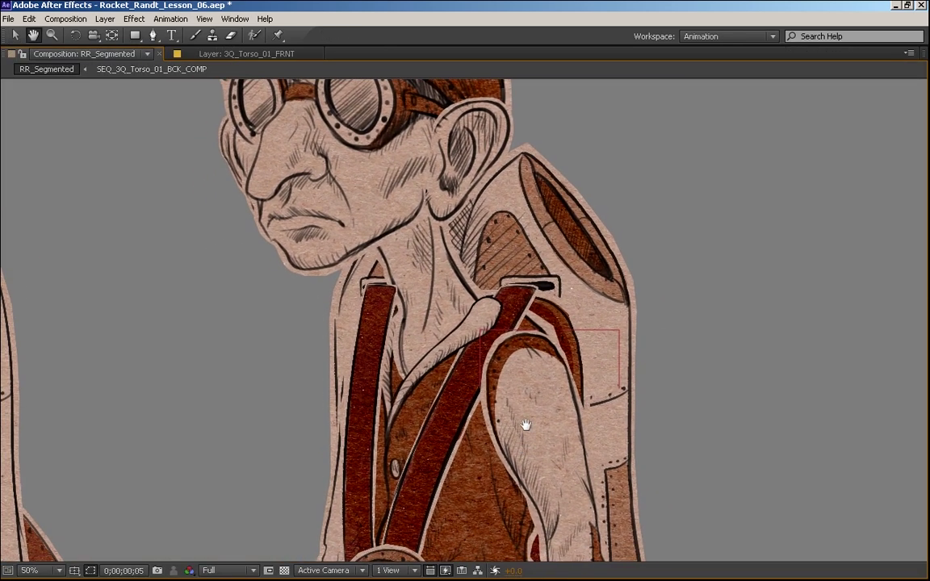
key("v")
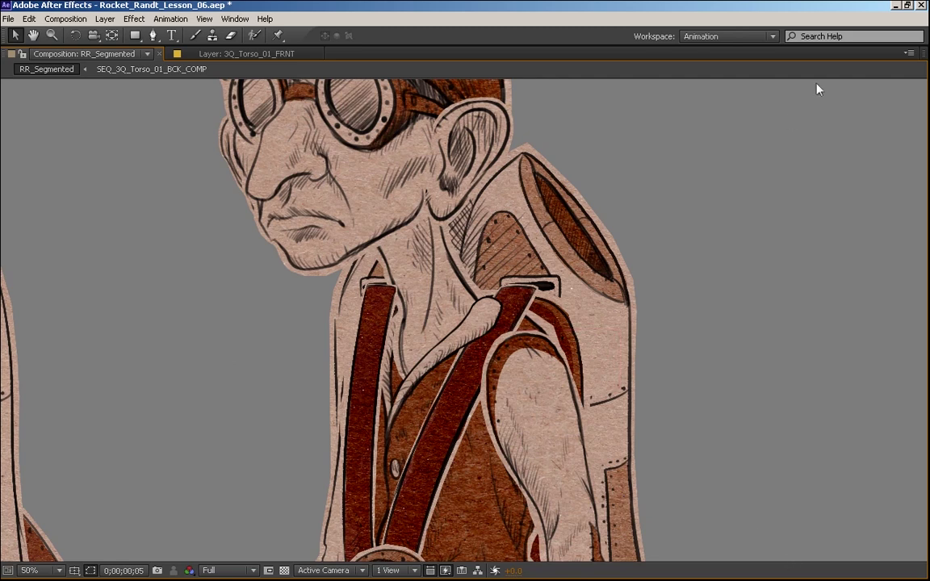
Restore the regular panel layout and set the composition preview resolution to Quarter
key("grave")
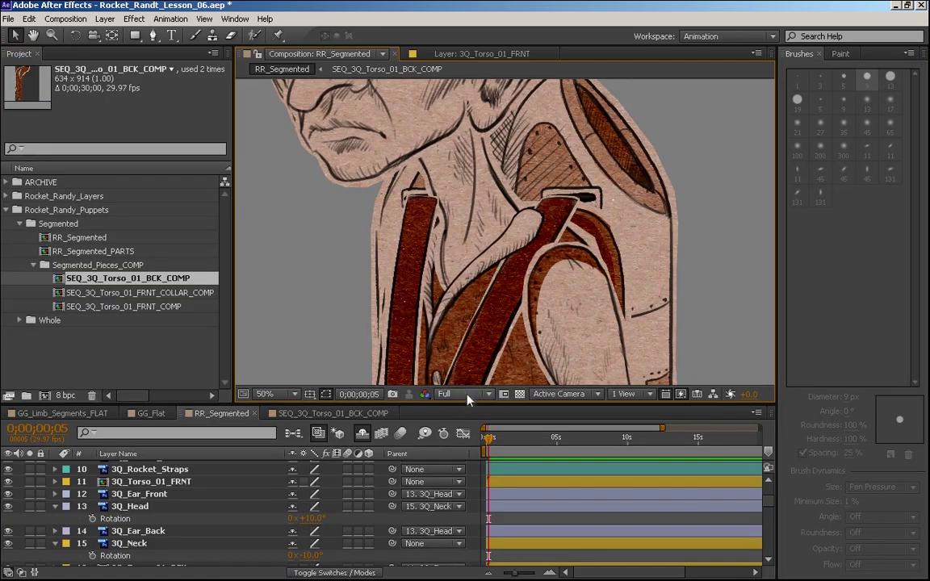
left_click(466, 394)
left_click(456, 464)
left_click(294, 395)
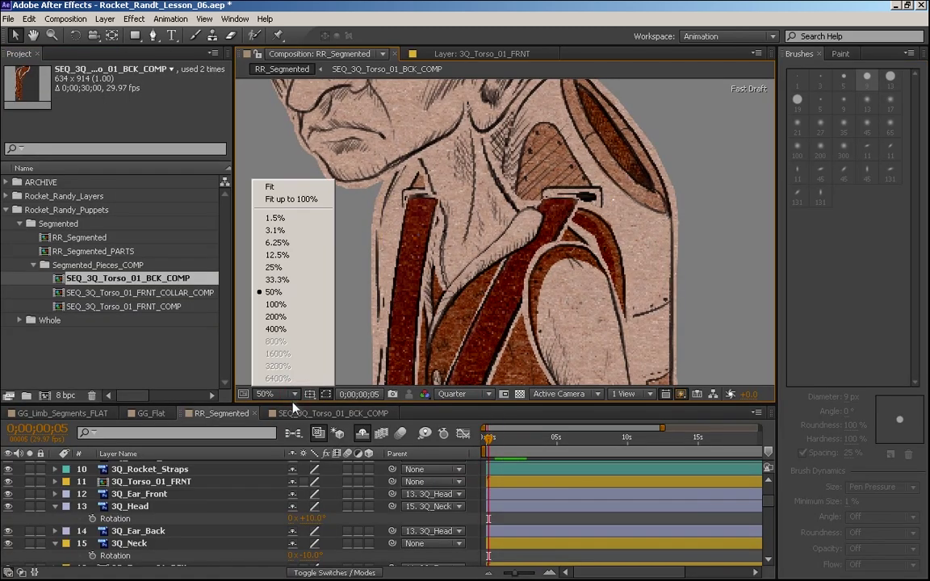
left_click(386, 6)
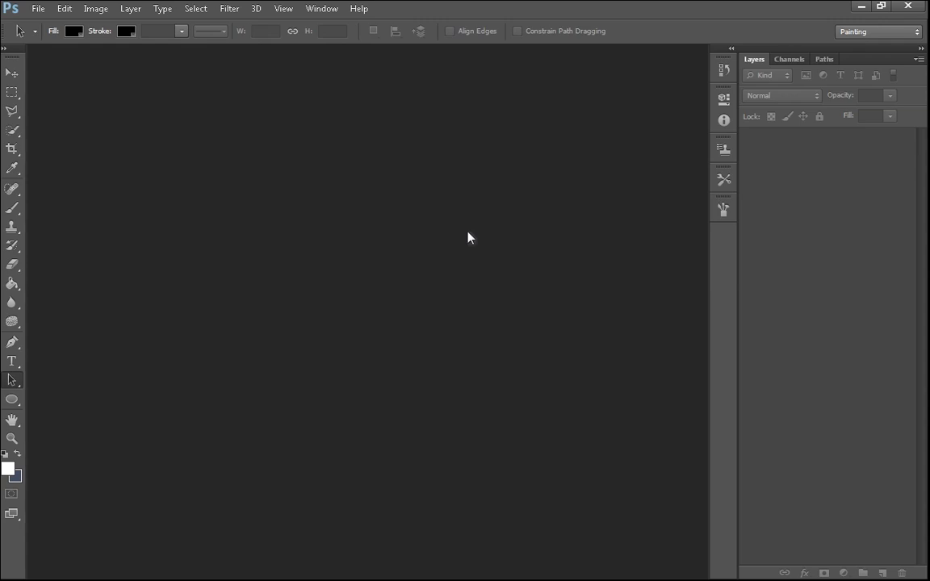
Switch to Photoshop, create a 3200 × 1200 pixel document from the Clipboard preset and paste the screen capture into it
key("ctrl+n")
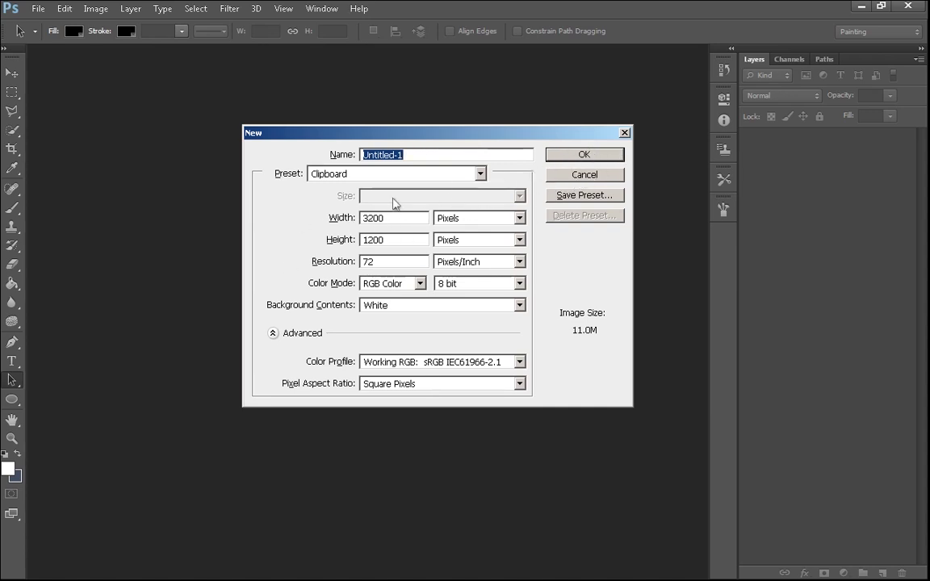
left_click(586, 154)
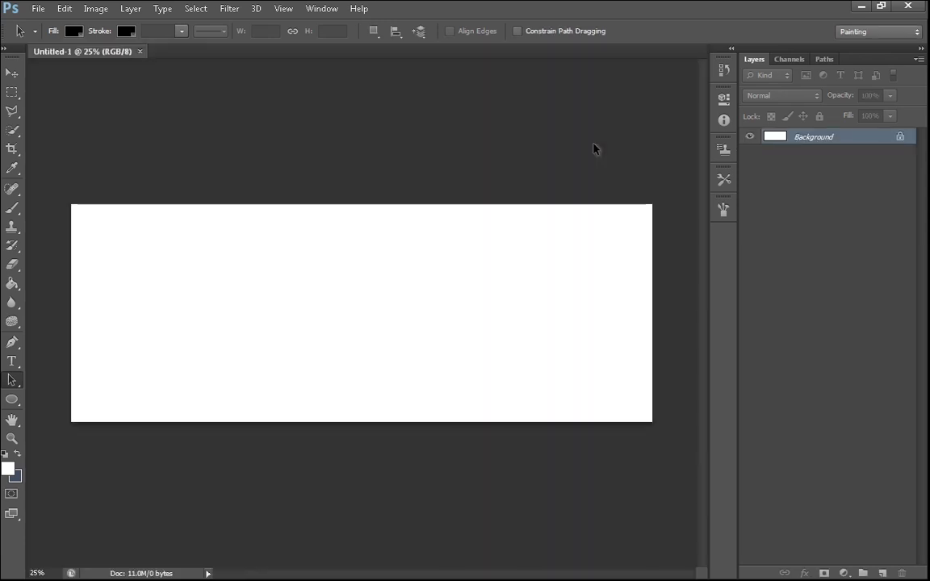
key("ctrl+v")
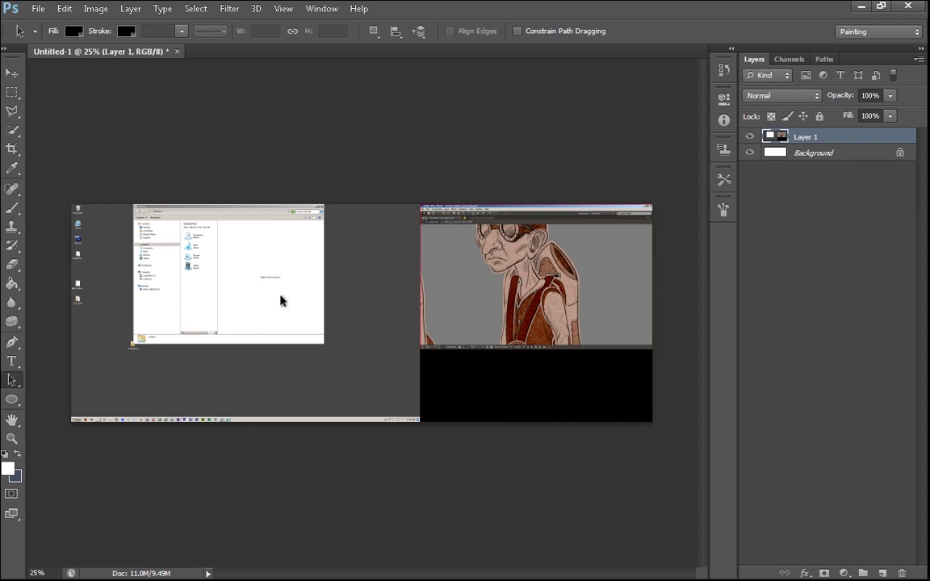
Crop the pasted capture to the character's head and torso, cutting away the desktop and the surrounding interface
key("v")
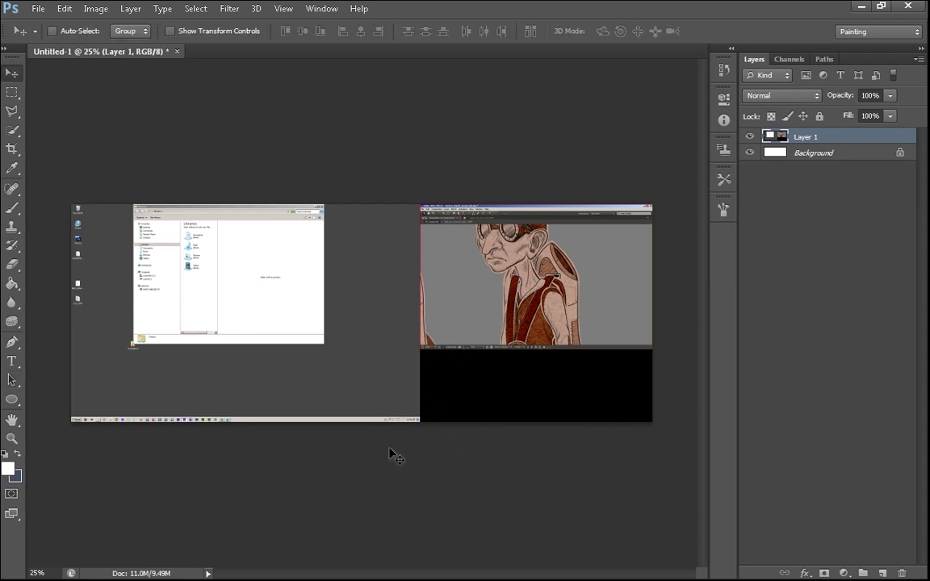
key("c")
left_click_drag(70, 315, 305, 340)
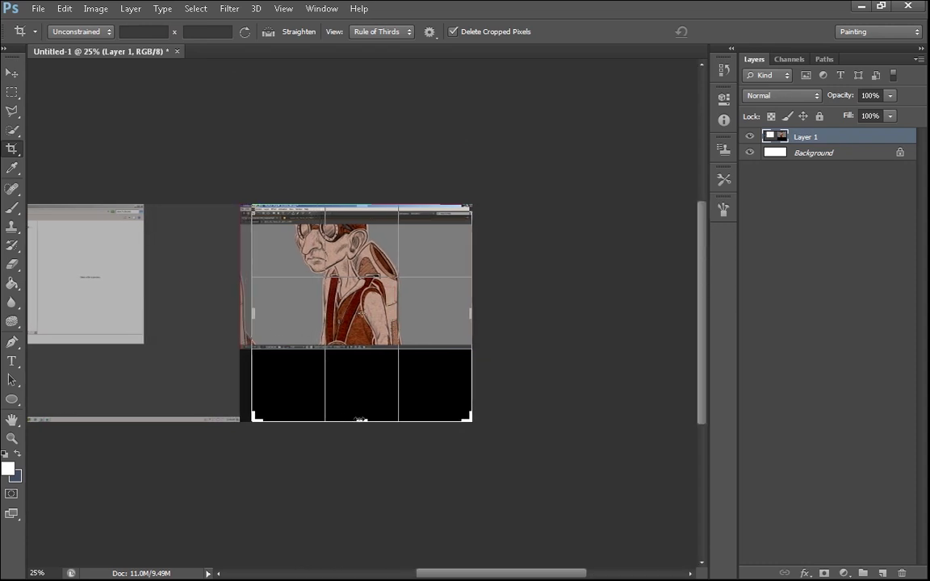
left_click_drag(361, 419, 362, 381)
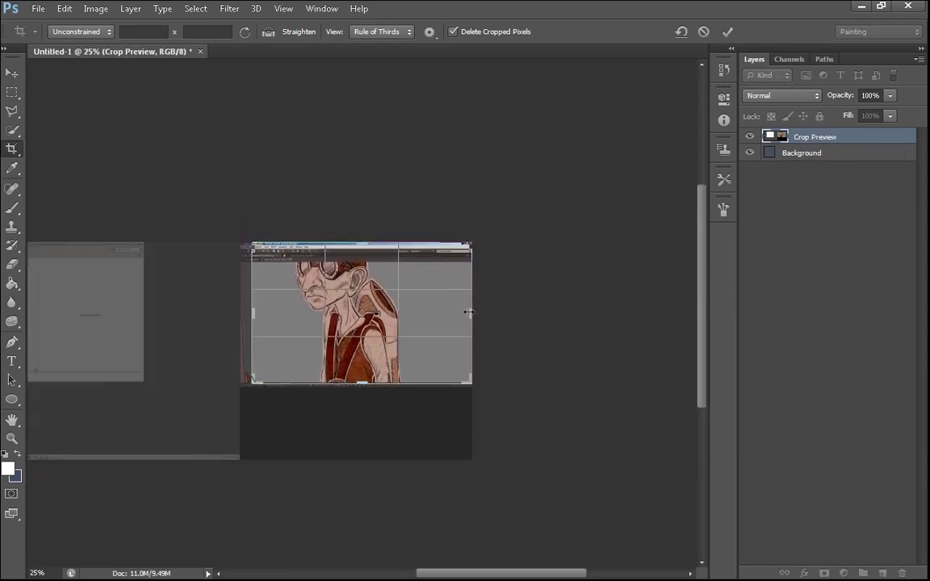
left_click_drag(475, 313, 438, 313)
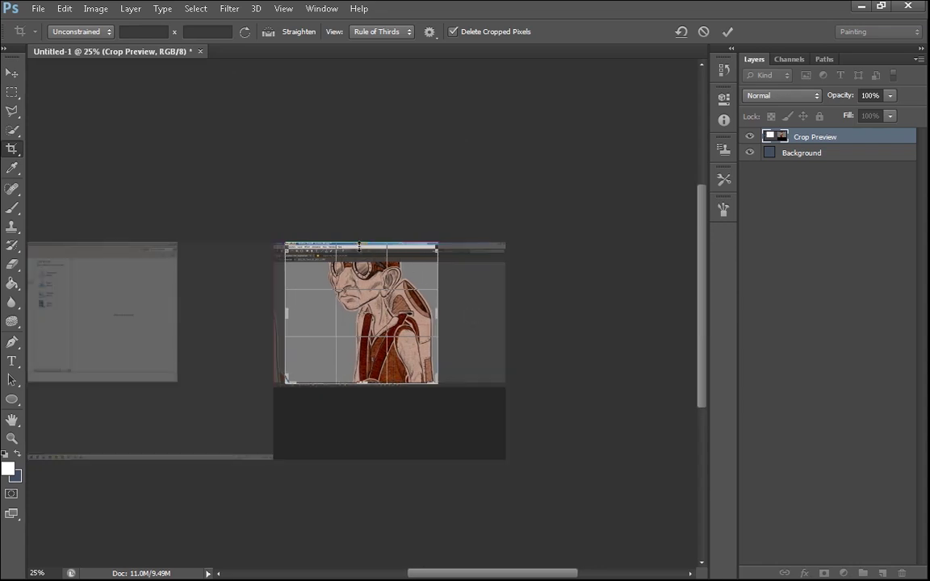
left_click_drag(361, 241, 361, 243)
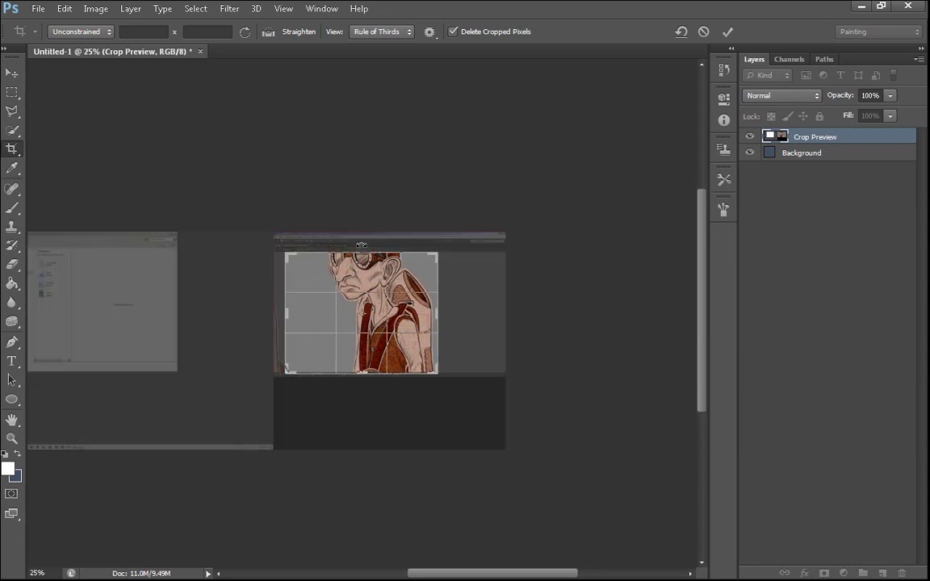
key("Return")
Crop the thin leftover interface strip off the lower edge of the image
key("ctrl+1")
key("ctrl+0")
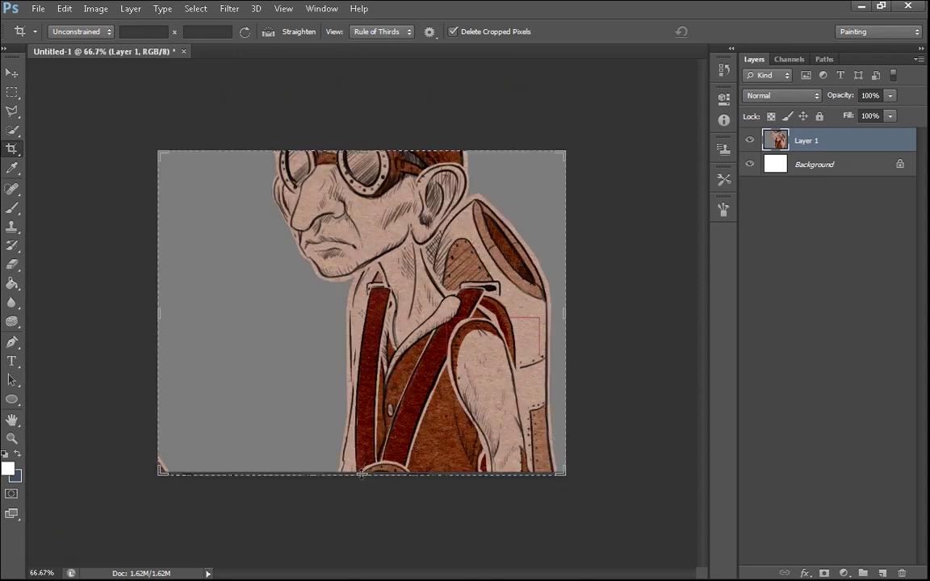
left_click_drag(362, 475, 361, 473)
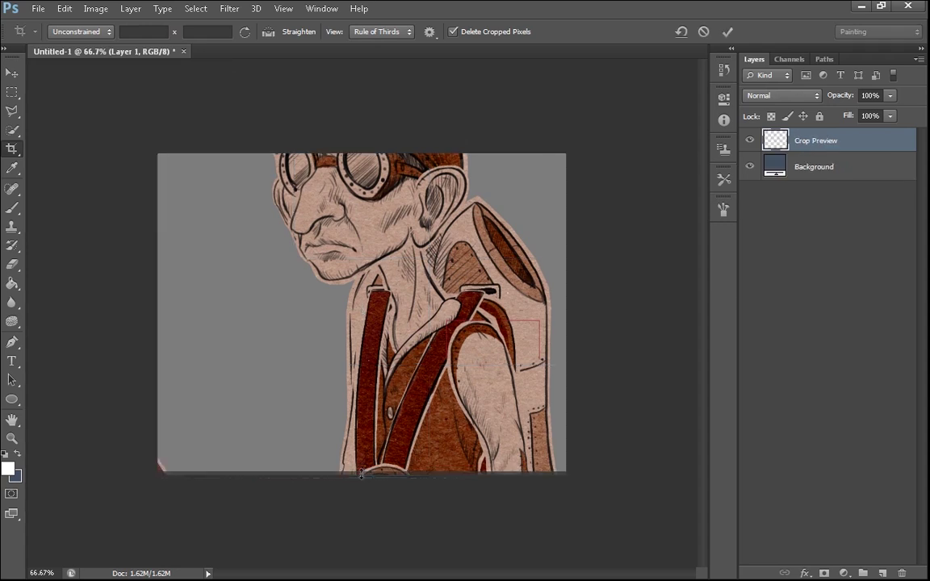
key("Return")
Resize the image to 200 percent with proportions constrained
left_click(95, 8)
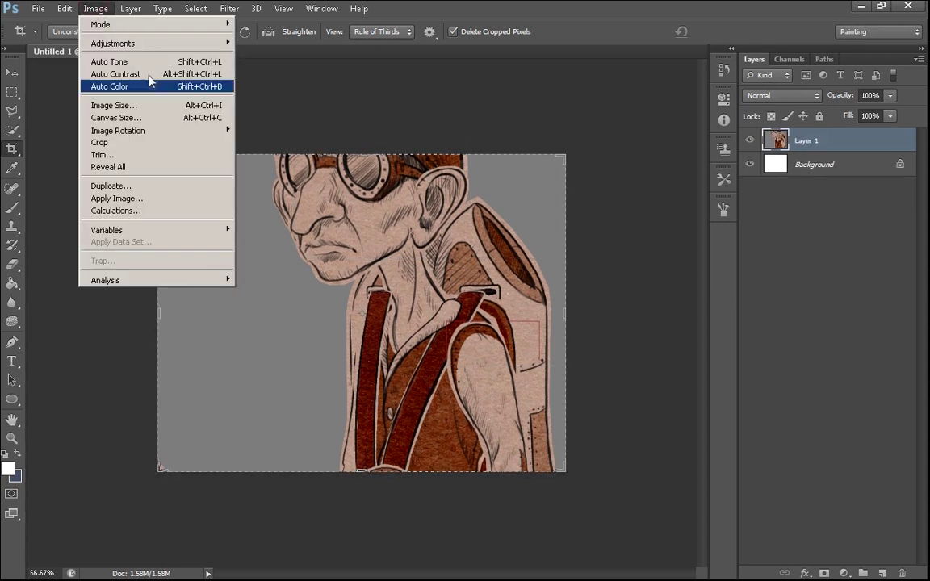
left_click(145, 103)
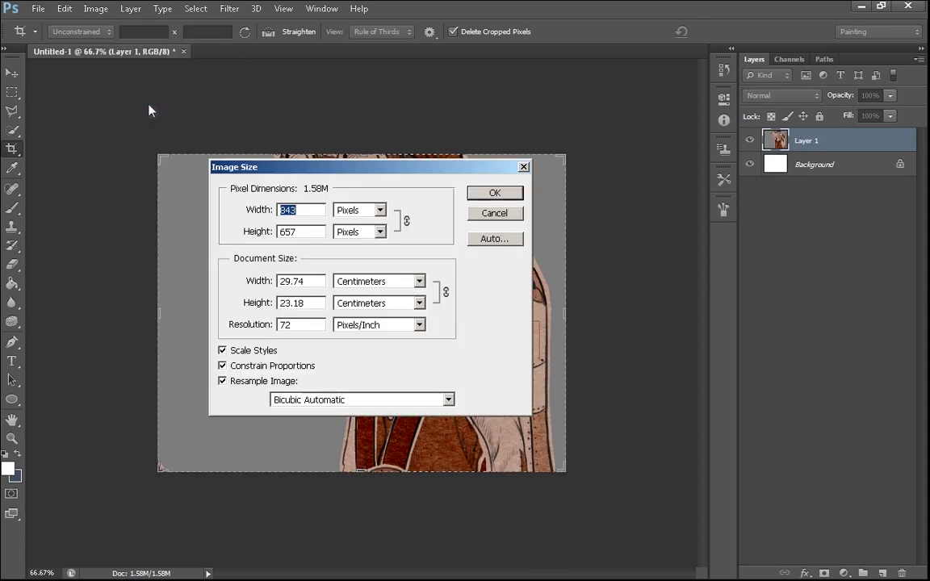
left_click(355, 211)
left_click(358, 225)
left_click_drag(308, 212, 130, 261)
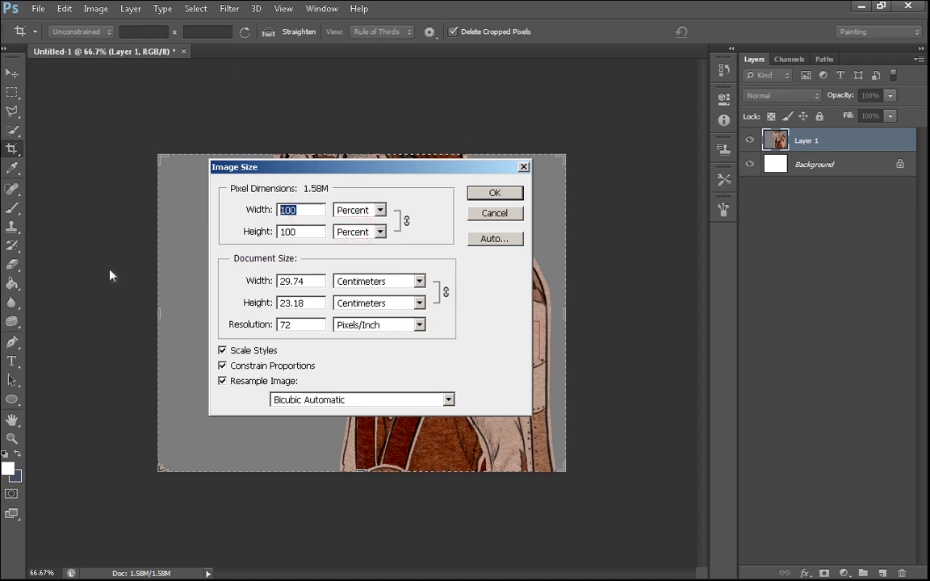
type("200")
key("Return")
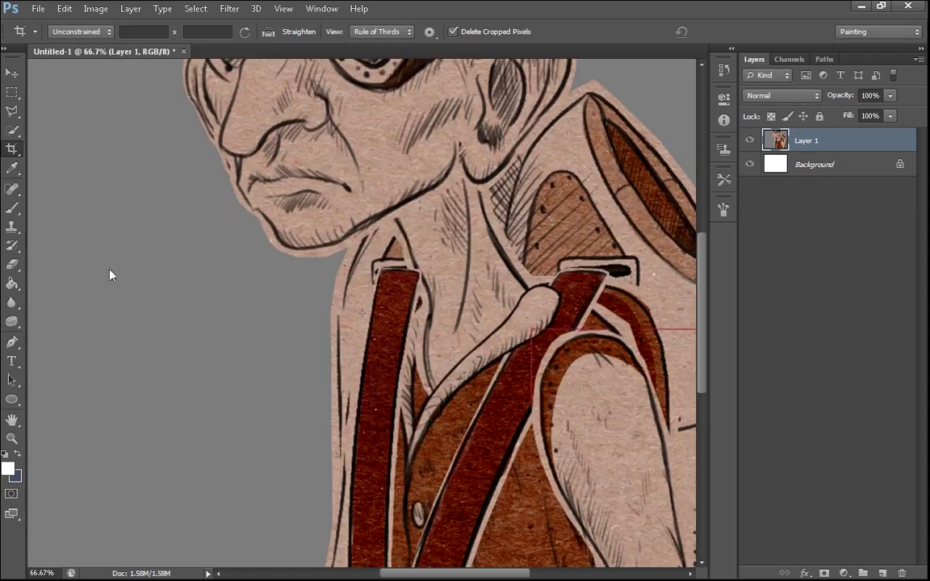
Add an empty layer above the character image and a gray solid color fill layer directly above the background
left_click(882, 573)
left_click(821, 161)
left_click(839, 188)
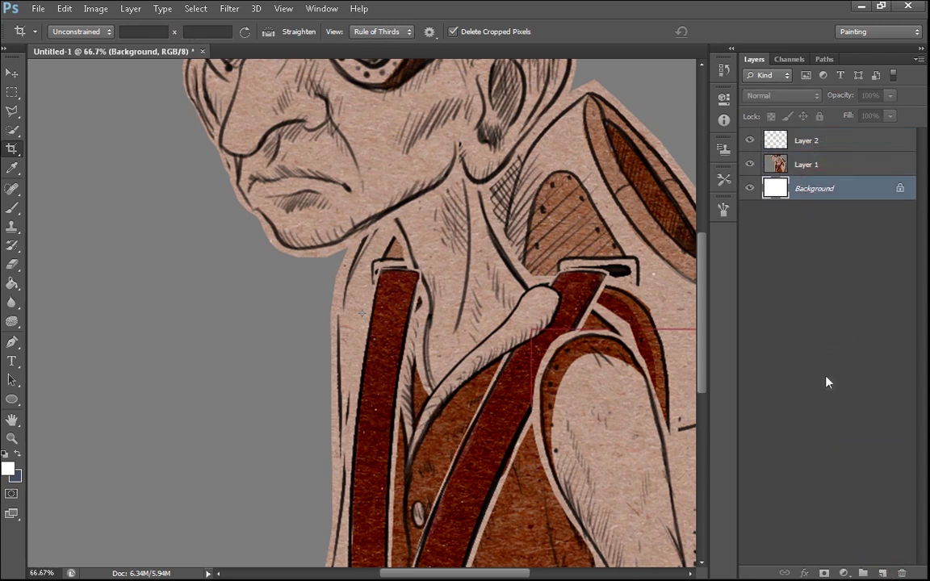
left_click(843, 573)
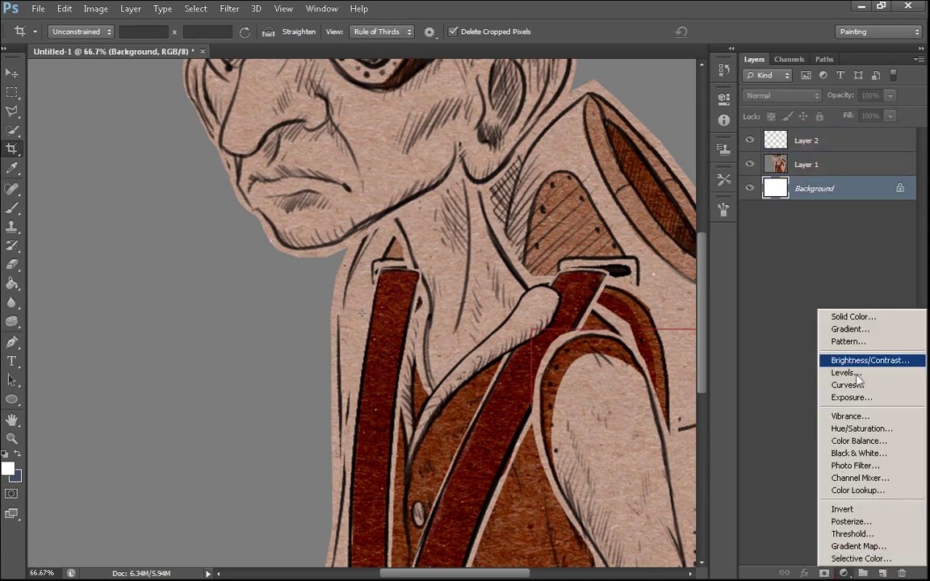
left_click(853, 316)
left_click(464, 278)
Lower the opacity of the character image layer to 25%
left_click(807, 165)
key("c")
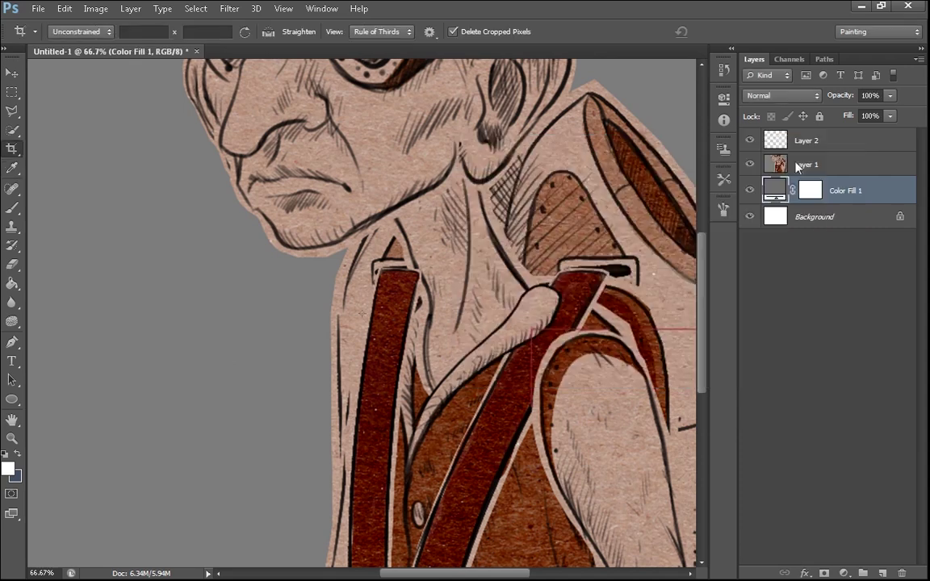
left_click(804, 163)
left_click(870, 95)
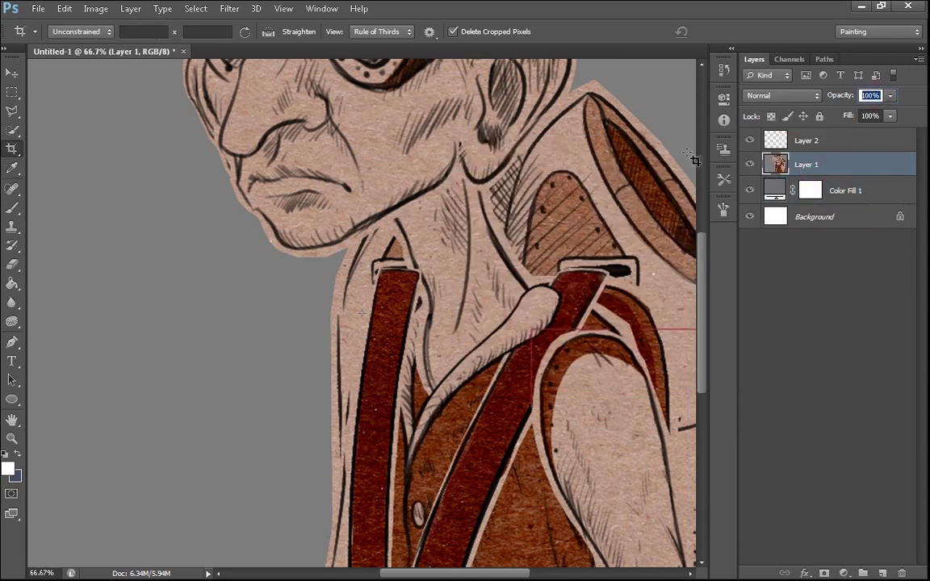
type("20")
key("Return")
Prepare to sketch on the empty top layer with the Brush tool, resetting the foreground and background colors to black and white
left_click(815, 143)
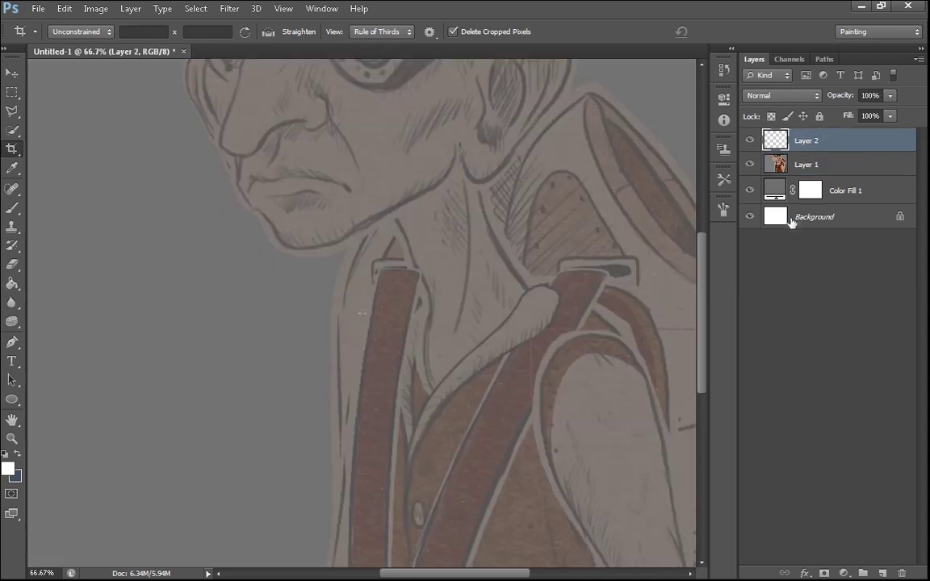
key("b")
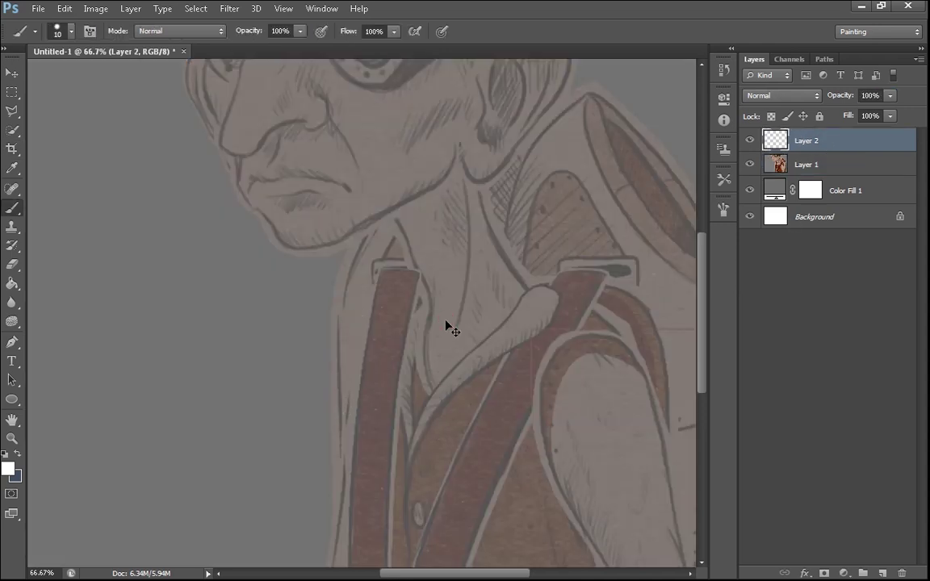
left_click(4, 454)
left_click(4, 455)
mouse_move(560, 381)
left_mouse_down()
mouse_move(465, 399)
mouse_move(458, 393)
left_mouse_up()
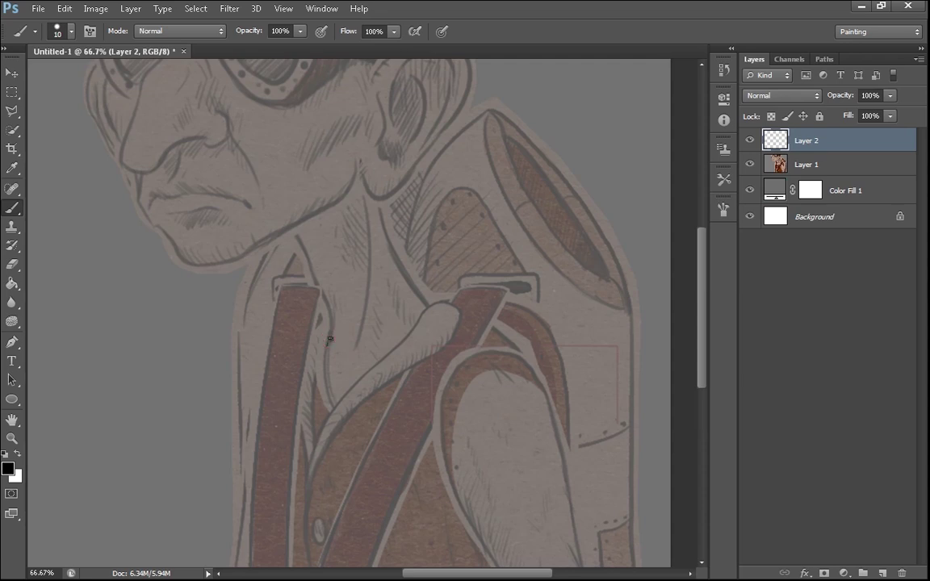
Try to brush the near-vertical collar edge down the front of the character's neck on the empty top layer
left_click_drag(329, 338, 340, 416)
key("ctrl+z")
key("alt+bracketleft")
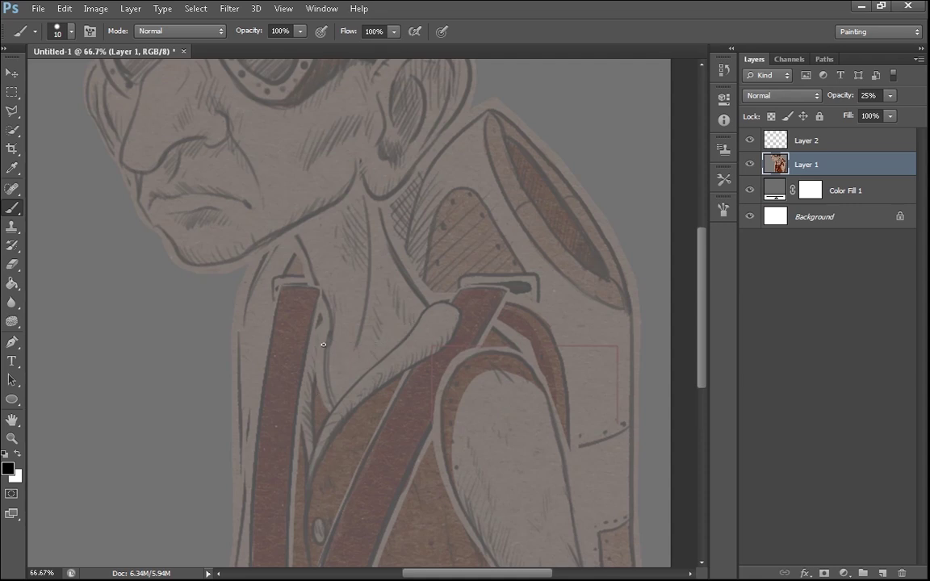
left_click(771, 144)
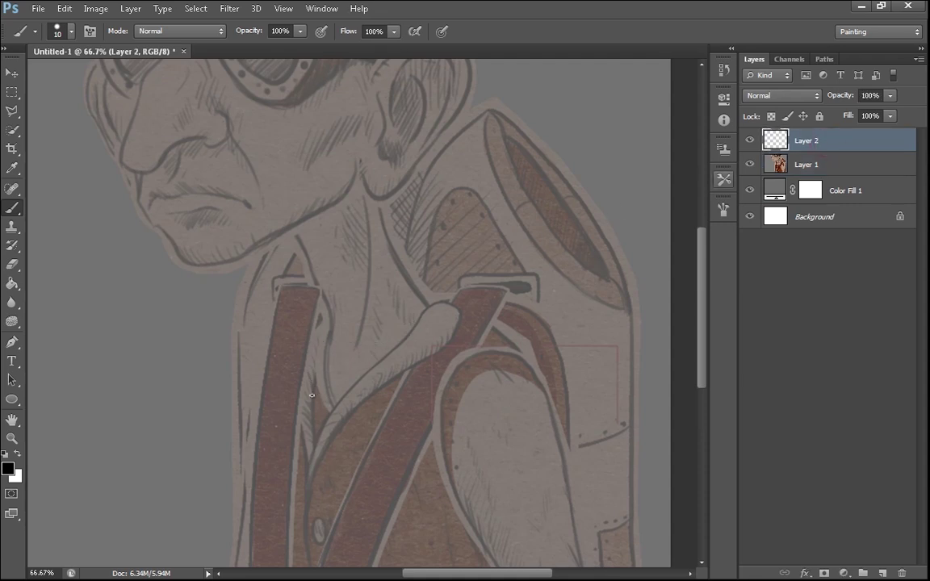
left_click_drag(320, 360, 313, 398)
key("ctrl+z")
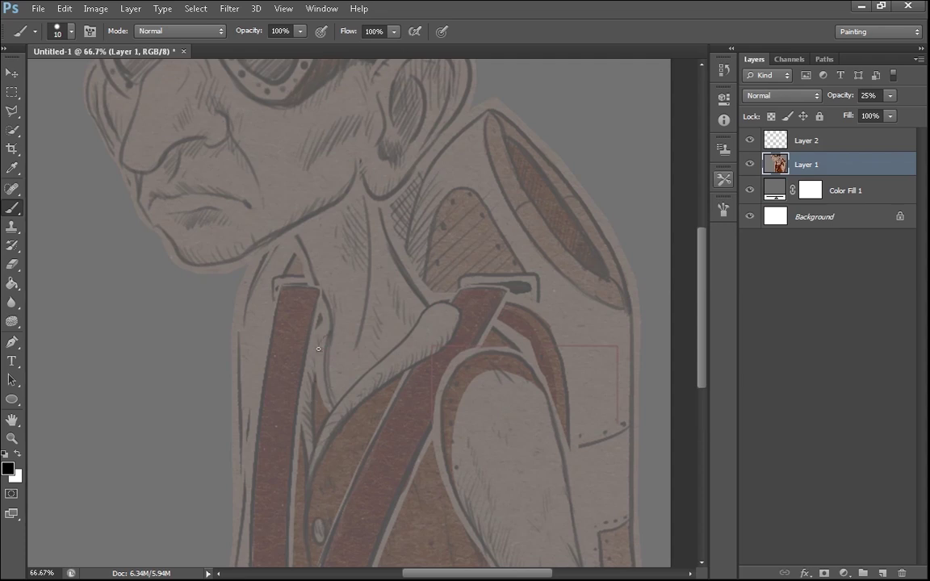
key("ctrl+z")
Try to brush a curved line across the base of the neck from one shoulder strap to the other
left_click_drag(327, 341, 437, 322)
key("ctrl+z")
left_click_drag(323, 331, 434, 329)
key("ctrl+z")
left_click_drag(327, 344, 428, 336)
key("ctrl+z")
left_click(819, 145)
left_click_drag(321, 339, 459, 318)
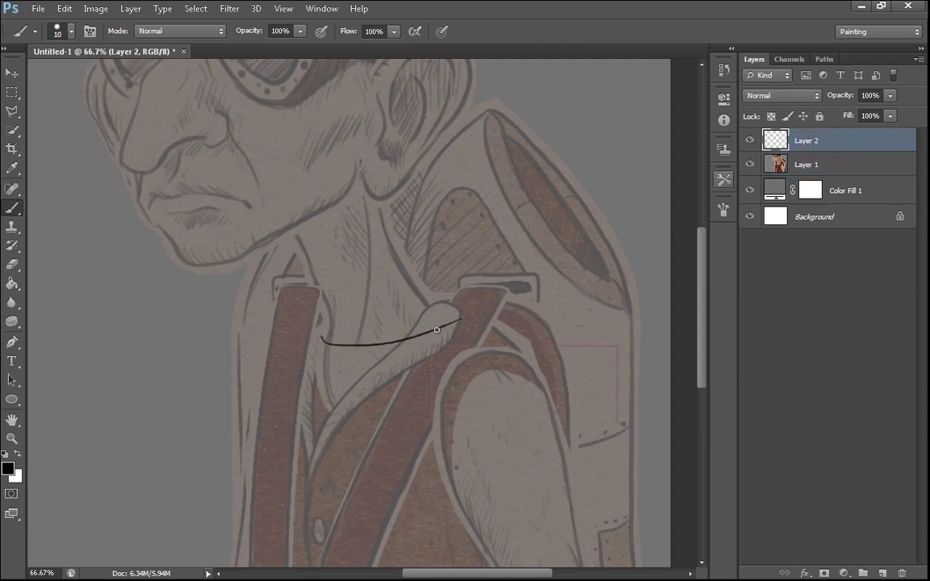
key("ctrl+z")
left_click(833, 145)
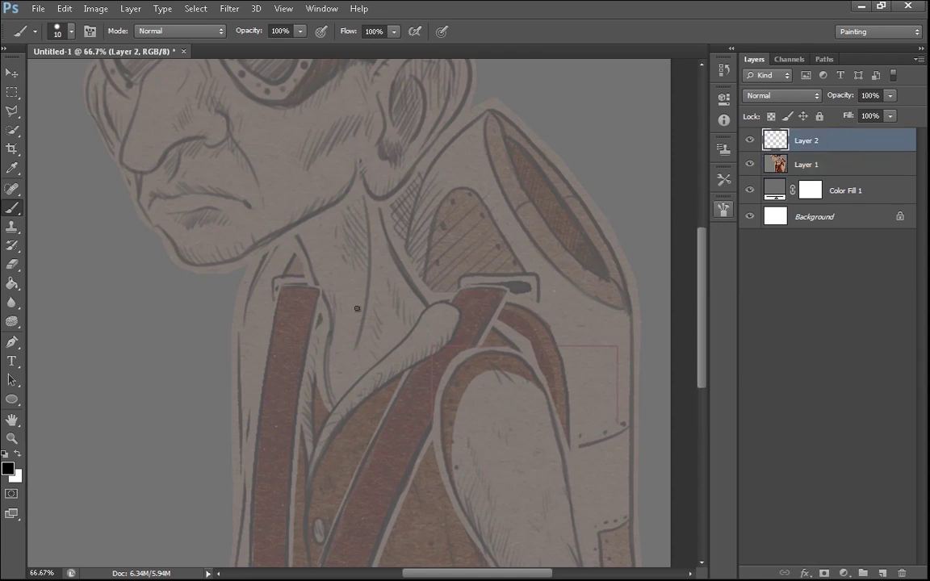
mouse_move(320, 337)
left_mouse_down()
mouse_move(428, 328)
mouse_move(451, 317)
left_mouse_up()
key("ctrl+z")
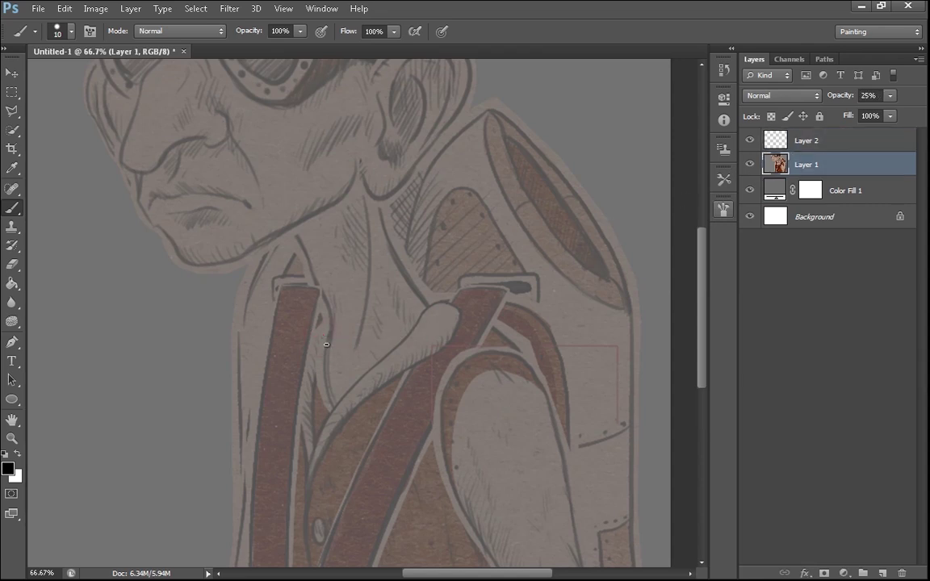
Brush the front edge, curved neckline and lower edge of a neck base piece on Layer 2
left_click(831, 142)
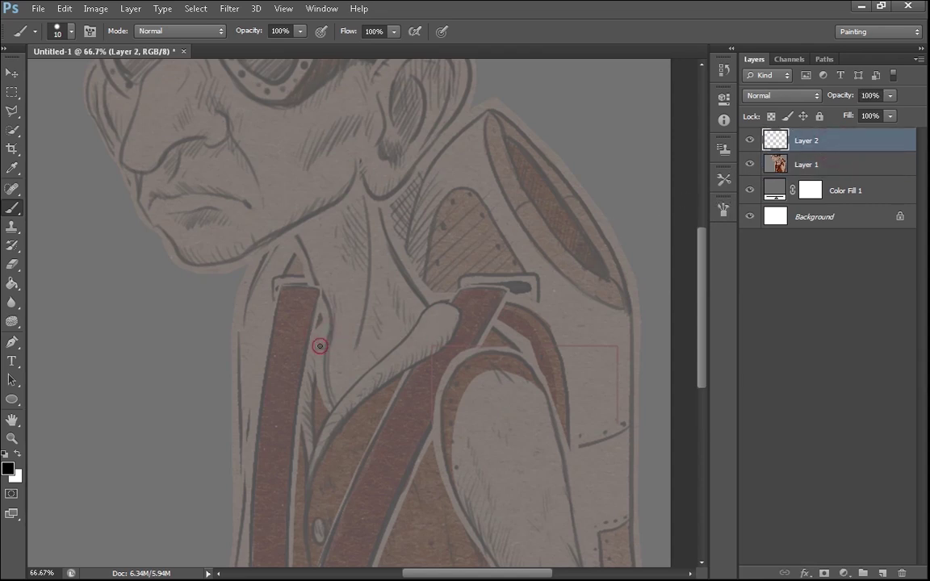
mouse_move(320, 345)
left_mouse_down()
mouse_move(446, 290)
mouse_move(384, 346)
mouse_move(422, 330)
mouse_move(410, 335)
mouse_move(446, 310)
mouse_move(410, 334)
mouse_move(314, 341)
left_mouse_up()
mouse_move(313, 344)
left_mouse_down()
mouse_move(300, 385)
mouse_move(307, 459)
mouse_move(408, 470)
left_mouse_up()
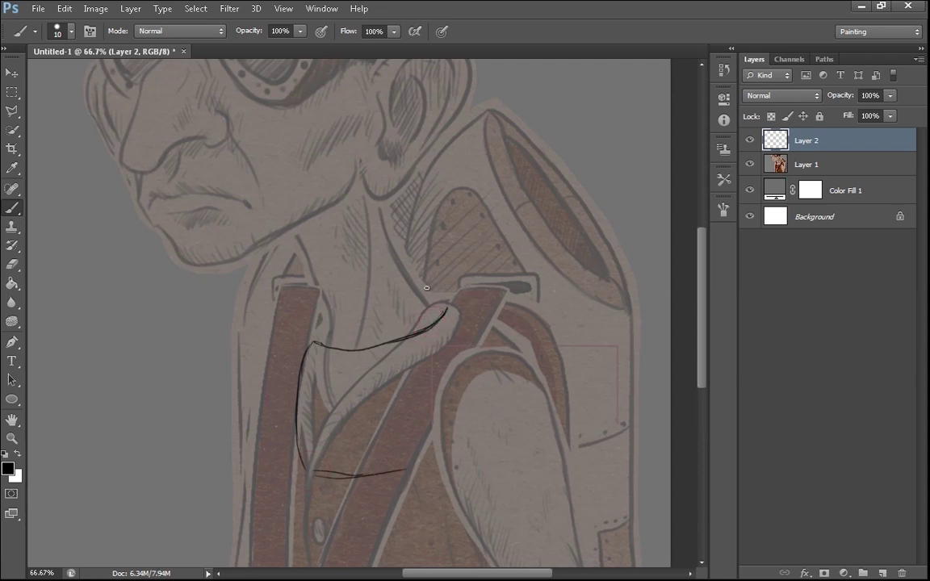
Brush short ribbing strokes and a dashed lower border along the neckline, plus a few fold lines beneath it
left_click_drag(318, 346, 319, 362)
left_click_drag(323, 348, 330, 362)
left_click_drag(337, 350, 345, 363)
left_click_drag(352, 351, 359, 361)
mouse_move(367, 350)
left_mouse_down()
mouse_move(368, 359)
mouse_move(388, 359)
mouse_move(448, 313)
left_mouse_up()
mouse_move(348, 365)
left_mouse_down()
mouse_move(411, 353)
mouse_move(449, 325)
left_mouse_up()
left_click_drag(306, 351, 310, 360)
left_click_drag(327, 376, 337, 417)
mouse_move(349, 376)
left_mouse_down()
mouse_move(374, 371)
mouse_move(374, 385)
left_mouse_up()
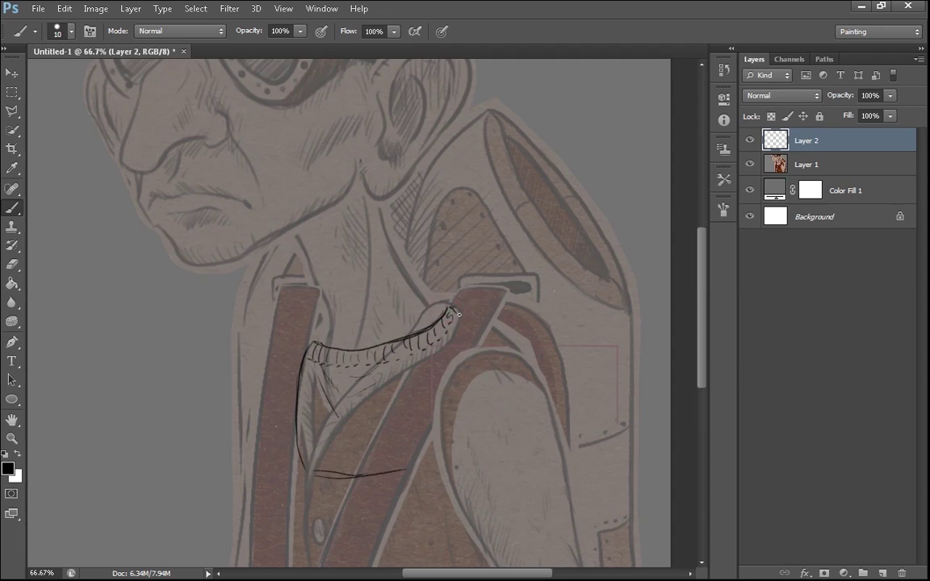
Brush the back edge of the neck base piece down from the collar and extend its lower edge to meet it
mouse_move(458, 314)
left_mouse_down()
mouse_move(473, 425)
mouse_move(465, 454)
left_mouse_up()
left_click_drag(338, 482, 452, 459)
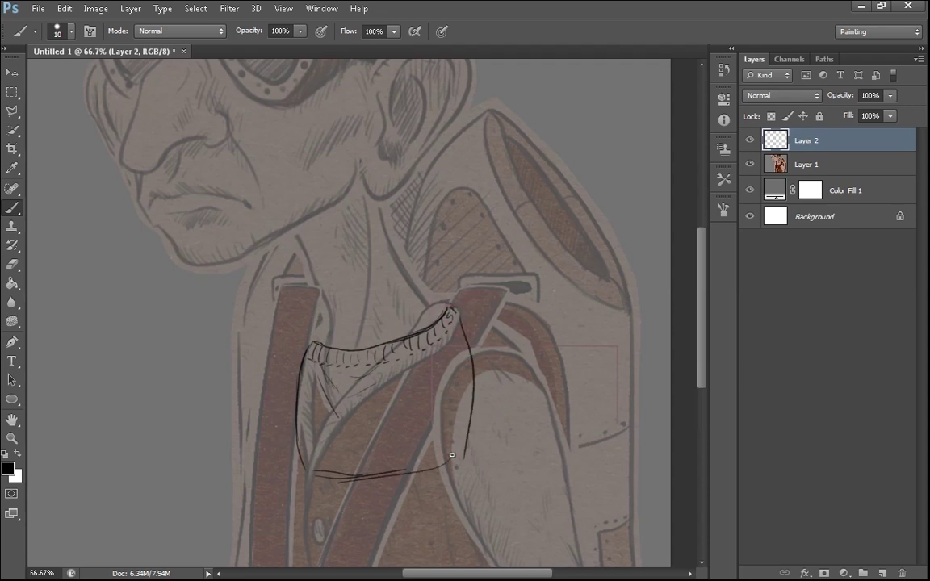
Add a new layer and brush the collar's curved back rim around the neck, joining both ends of the neckline
left_click(882, 572)
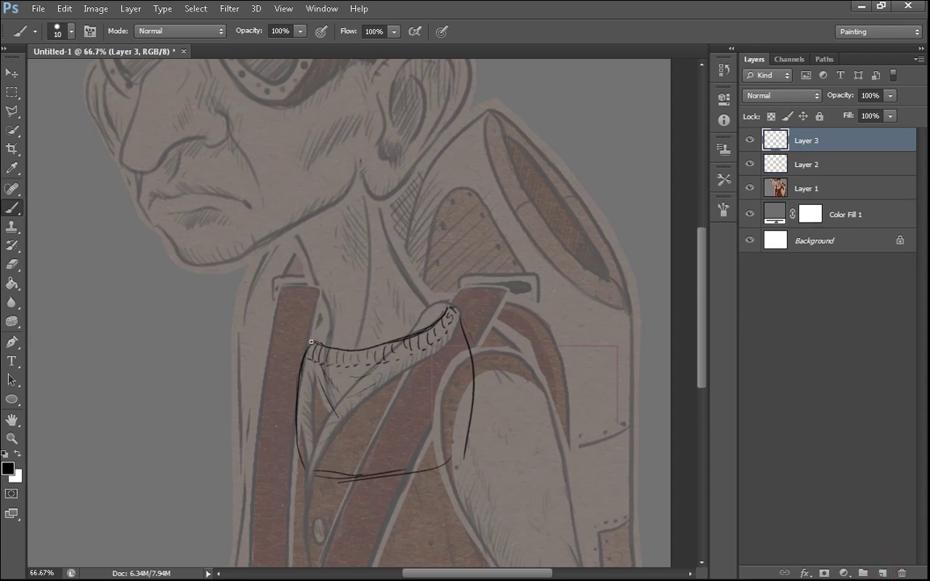
mouse_move(311, 347)
left_mouse_down()
mouse_move(334, 297)
mouse_move(411, 279)
left_mouse_up()
mouse_move(312, 343)
left_mouse_down()
mouse_move(433, 292)
mouse_move(391, 279)
mouse_move(463, 307)
left_mouse_up()
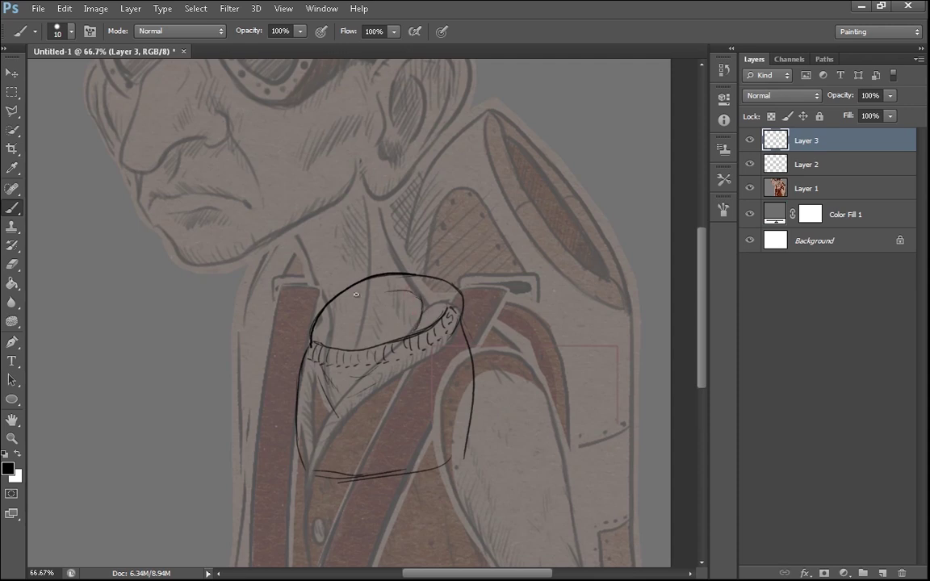
Brush the collar opening's inner rim and hatch the band between it and the outer rim
mouse_move(397, 293)
left_mouse_down()
mouse_move(339, 313)
mouse_move(354, 299)
mouse_move(334, 326)
mouse_move(338, 312)
mouse_move(326, 309)
mouse_move(300, 368)
mouse_move(335, 312)
mouse_move(325, 349)
mouse_move(324, 328)
mouse_move(371, 292)
left_mouse_up()
mouse_move(384, 280)
left_mouse_down()
mouse_move(378, 291)
mouse_move(420, 302)
mouse_move(413, 331)
left_mouse_up()
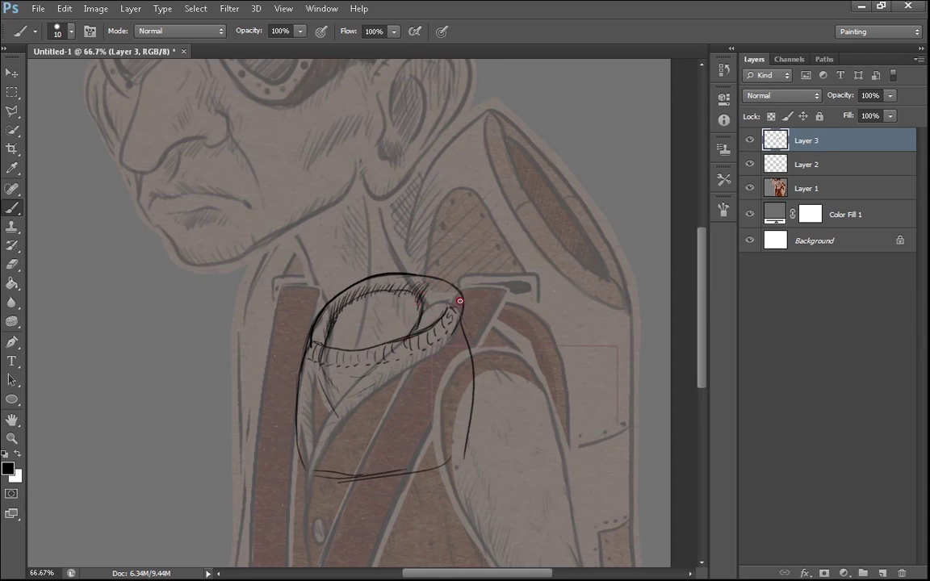
mouse_move(459, 316)
left_mouse_down()
mouse_move(423, 358)
mouse_move(444, 333)
left_mouse_up()
Compare the front and back collar sketches by toggling Layer 3 and Layer 2, leaving Layer 3 hidden
left_click(750, 140)
left_click(750, 140)
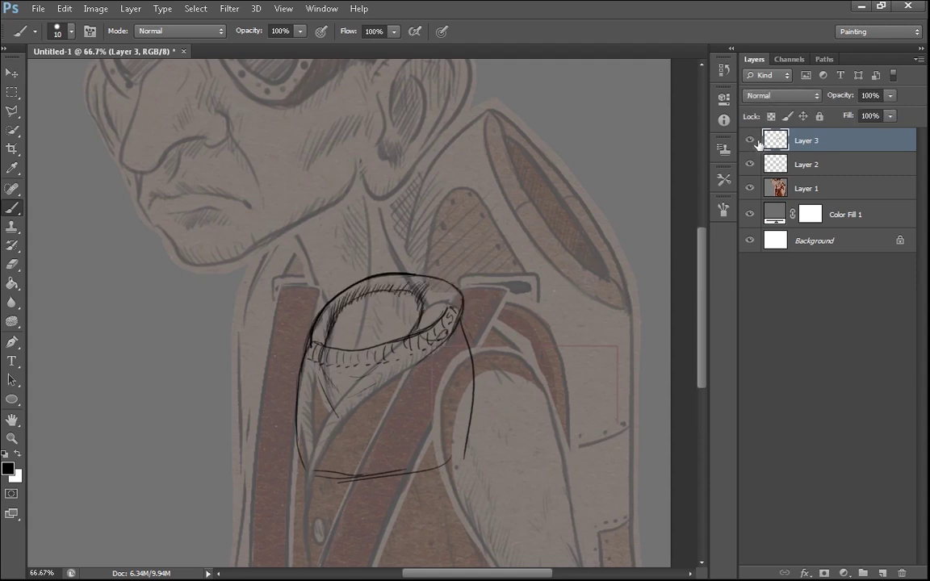
left_click(750, 140)
left_click(750, 164)
left_click(749, 164)
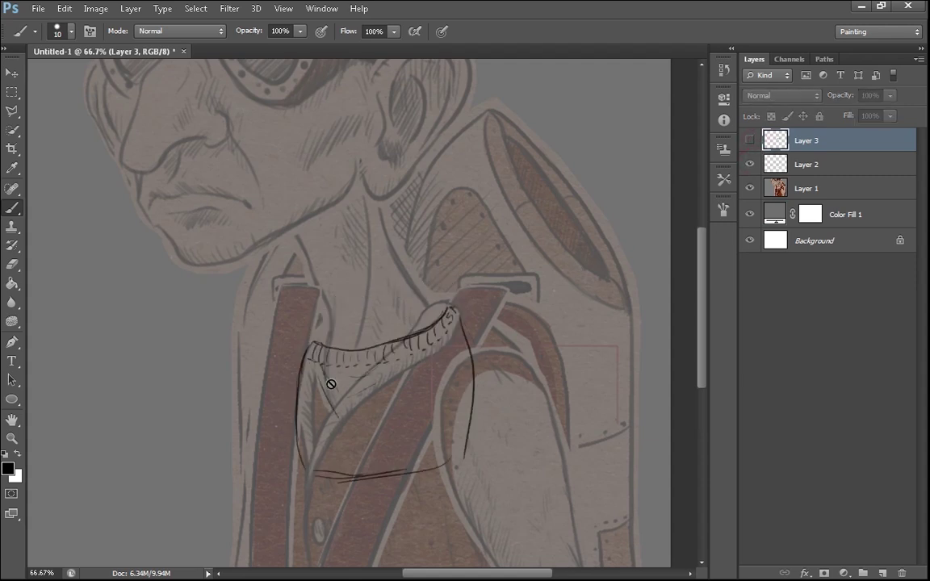
key("ctrl+minus")
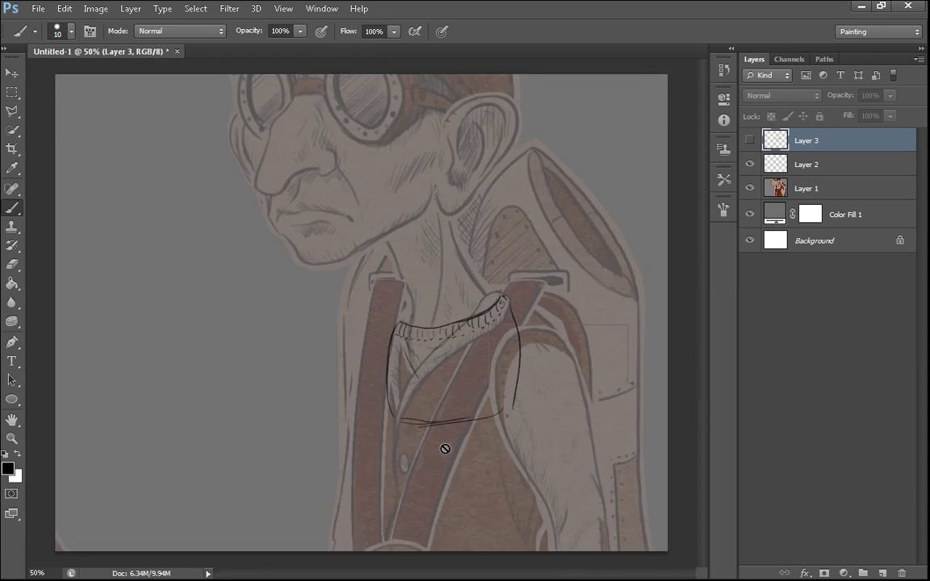
left_click(38, 10)
left_click(52, 36)
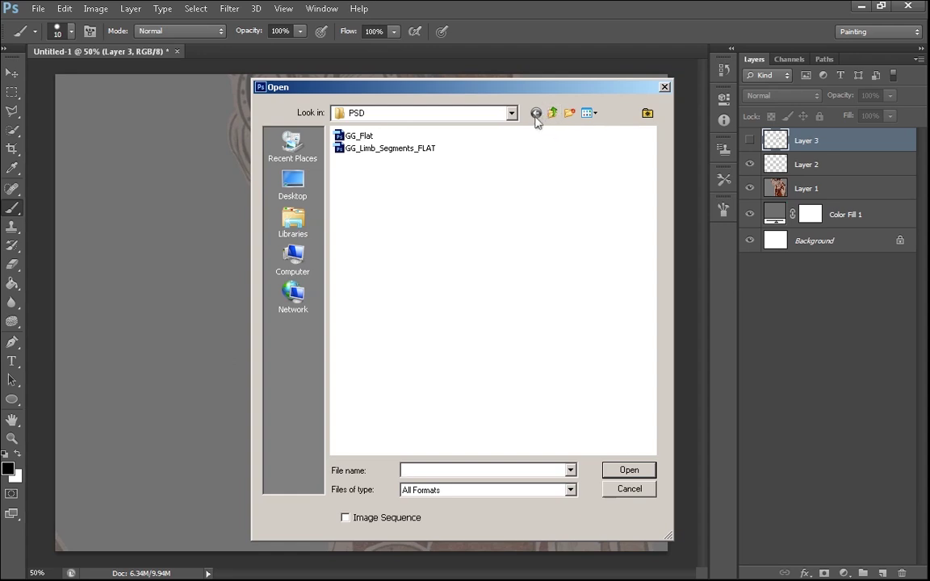
left_click(389, 148)
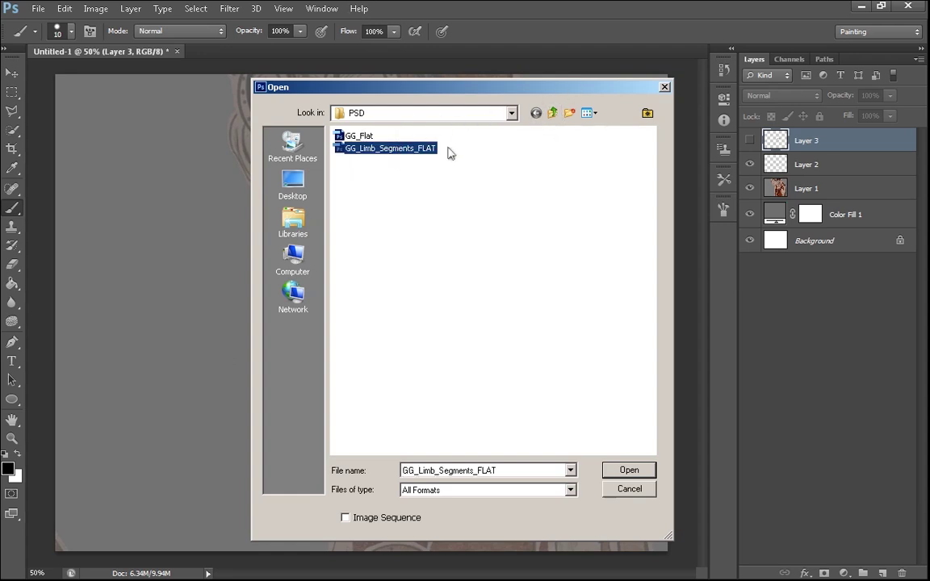
left_click(341, 134)
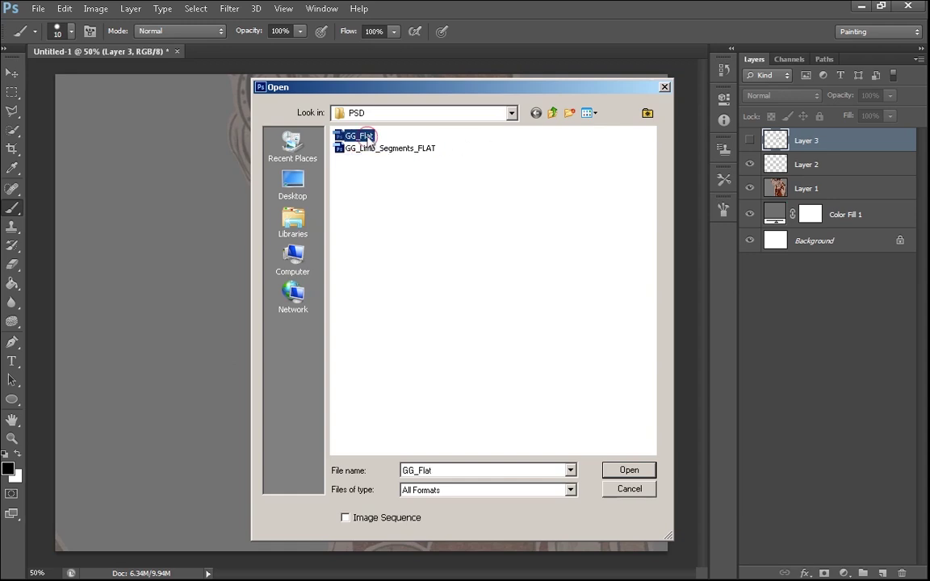
left_click(424, 150)
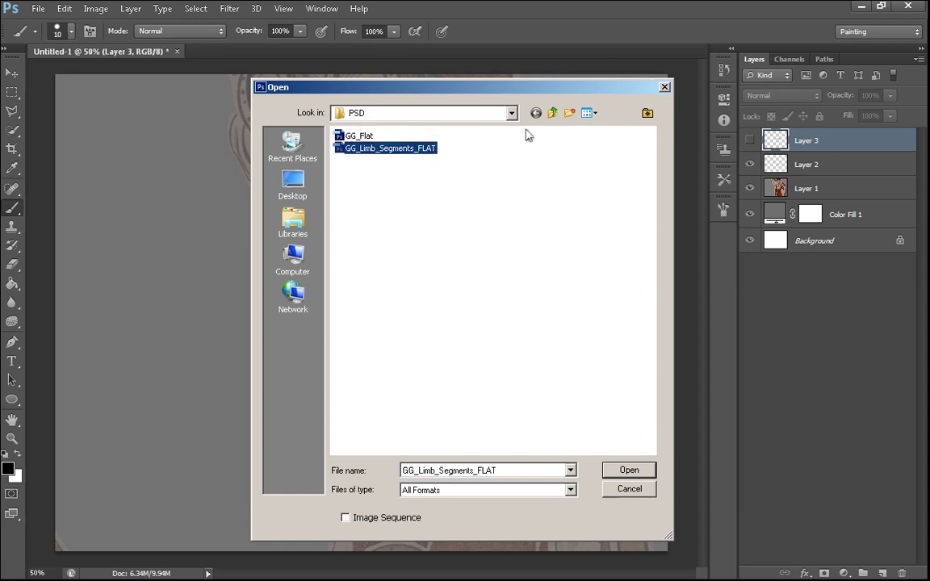
key("Return")
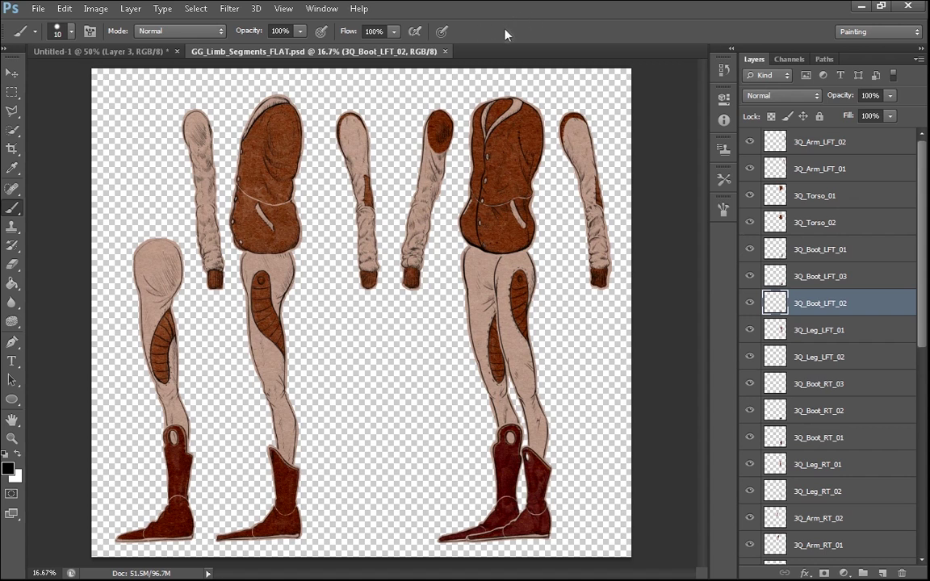
left_click(446, 52)
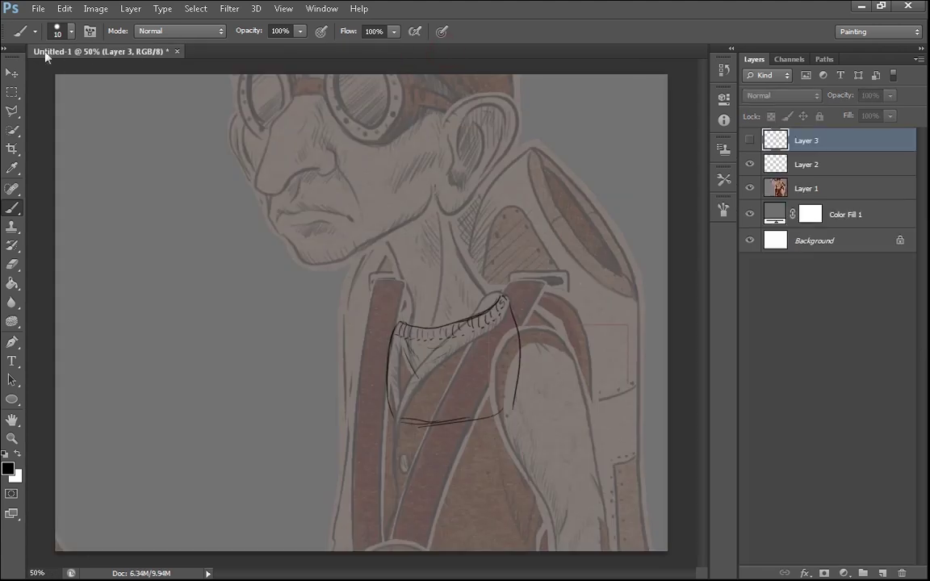
Open the GizmoGuy4B_Limb_Segments file from the GizmoGuy folder
left_click(38, 9)
left_click(48, 36)
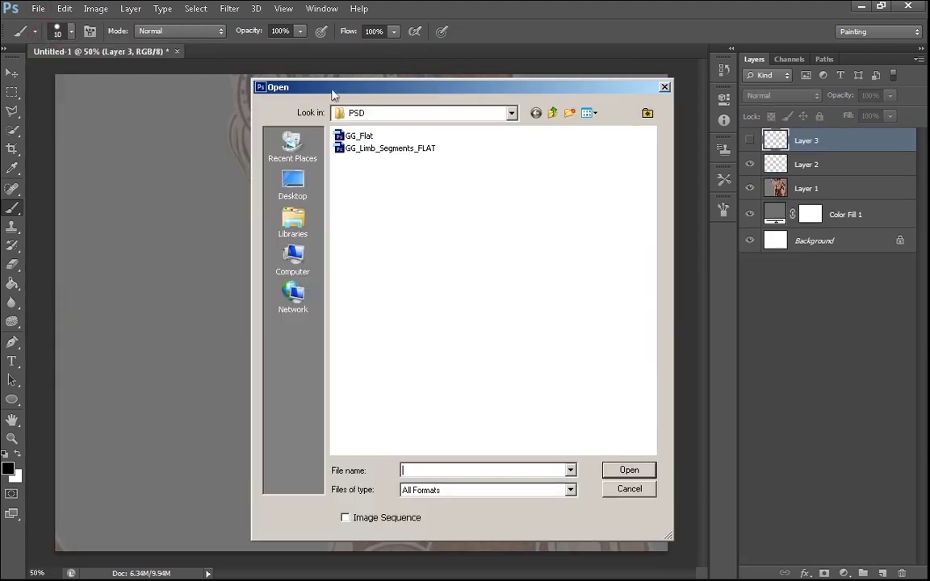
left_click(552, 112)
double_click(338, 145)
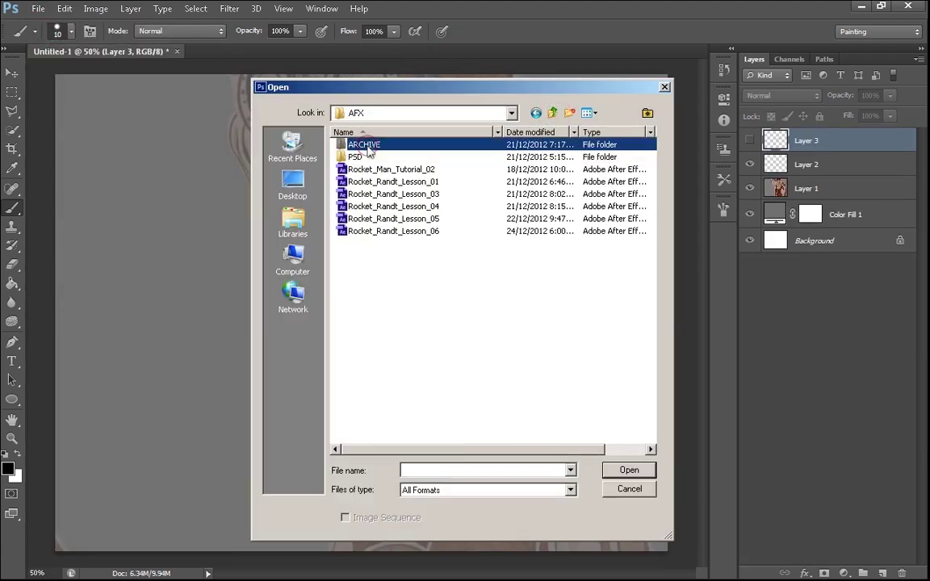
left_click(552, 112)
left_click(552, 112)
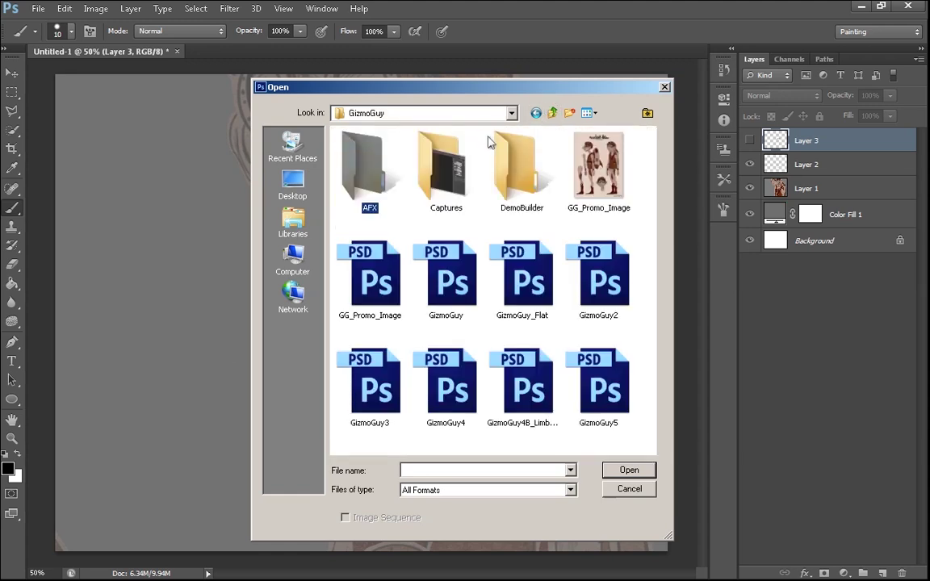
left_click(462, 418)
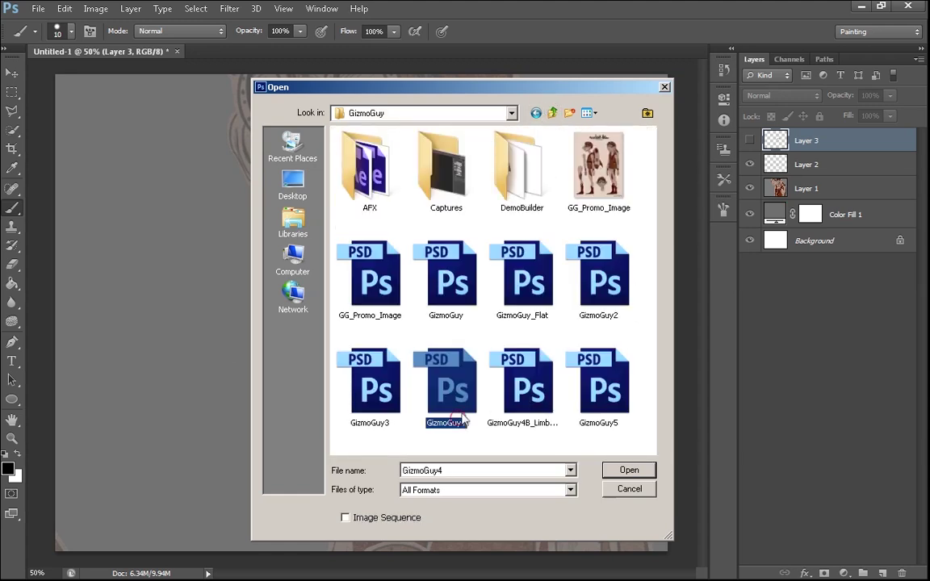
left_click(611, 401)
left_click(554, 410)
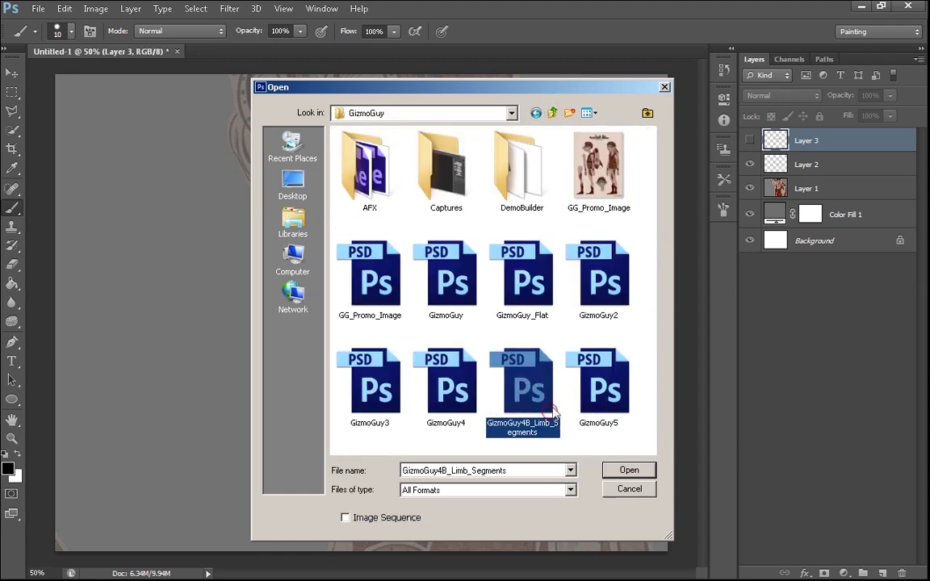
left_click(626, 473)
left_click(626, 473)
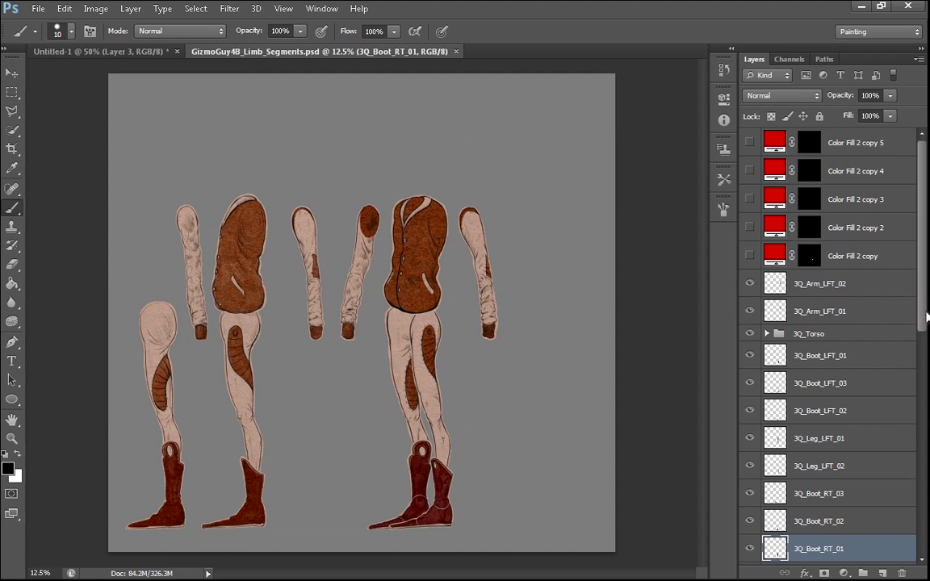
Look through the layer stack for the torso pieces, toggling SIDE_Torso off and on to identify it
scroll(926, 317, "down", 10)
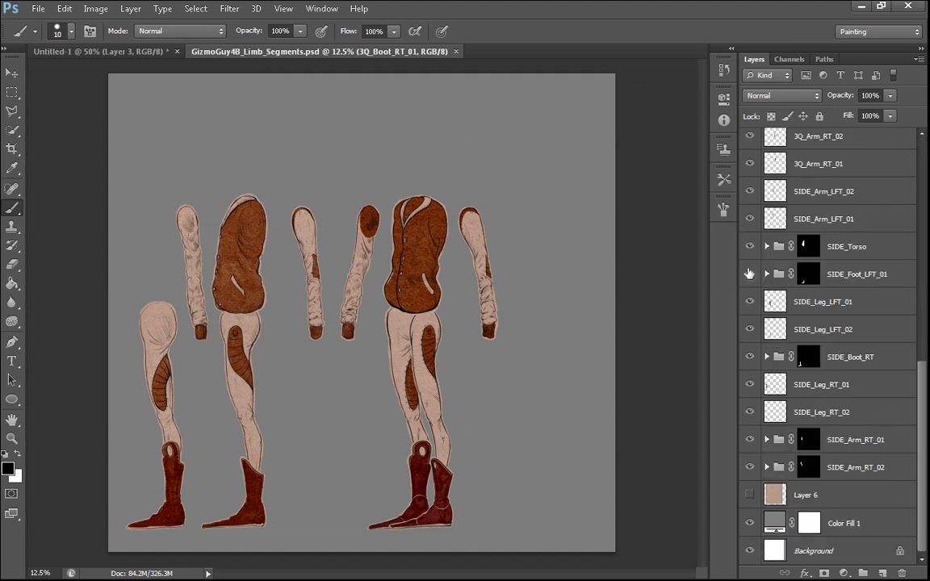
left_click(752, 246)
left_click(752, 247)
key("ctrl+plus")
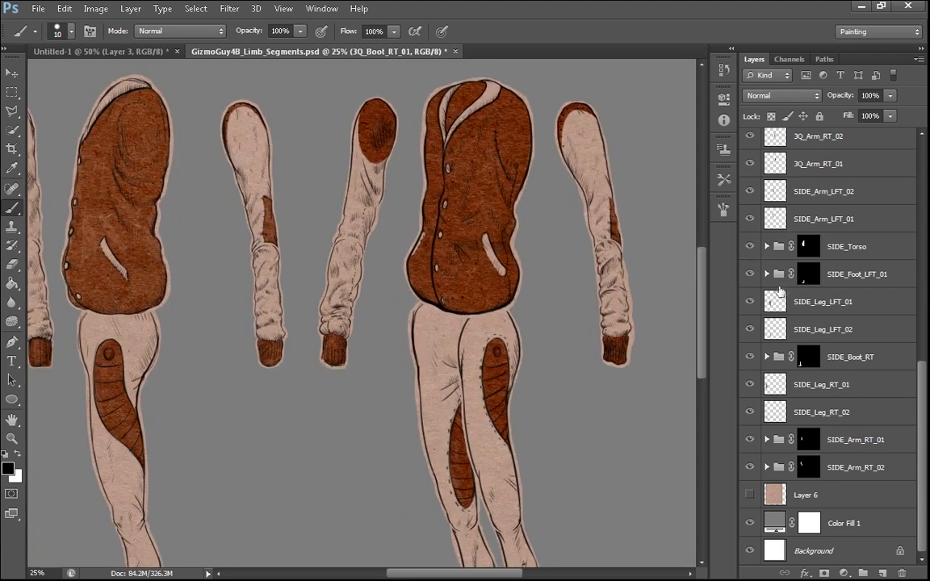
left_click(751, 274)
left_click_drag(923, 401, 924, 391)
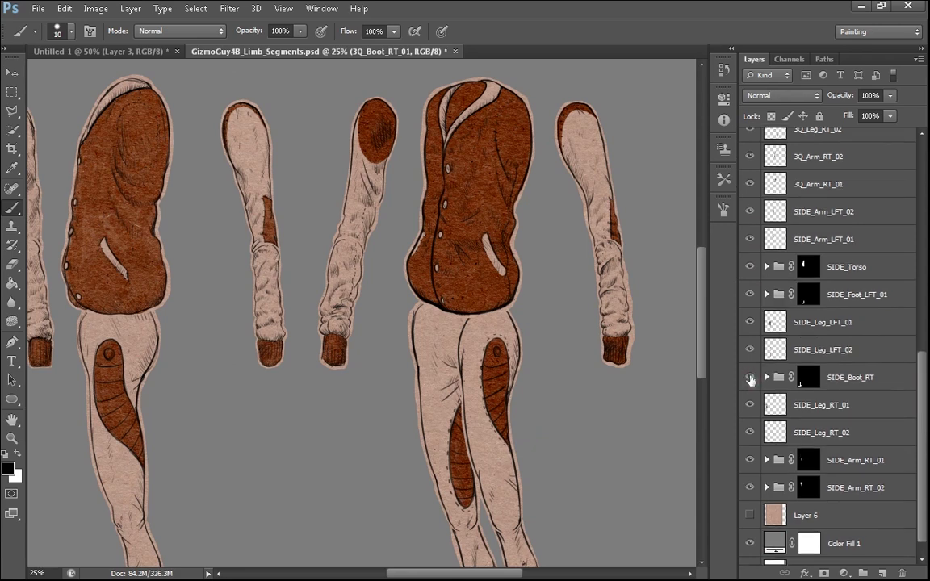
left_click_drag(917, 430, 866, 236)
Expand the 3Q_Torso group, select the mask of Layer 6 copy 3, and examine the three-quarter torso's collar up close
left_click(766, 293)
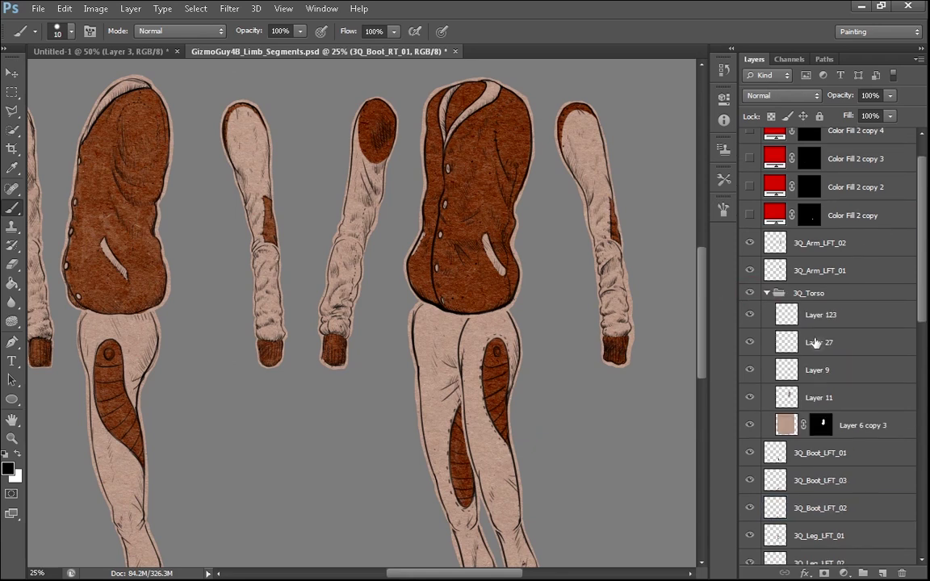
left_click(822, 425)
key("ctrl+plus")
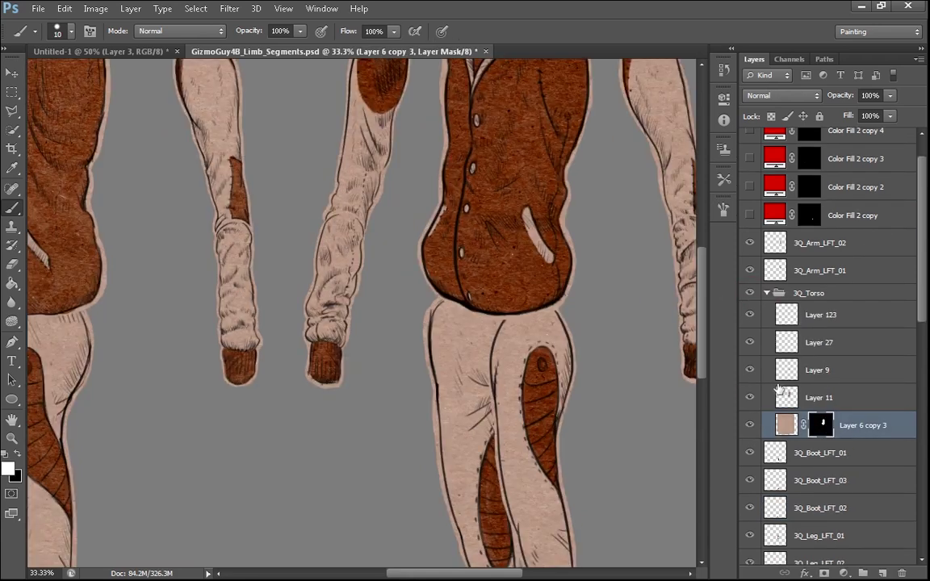
left_click_drag(487, 278, 433, 442)
key("ctrl+plus")
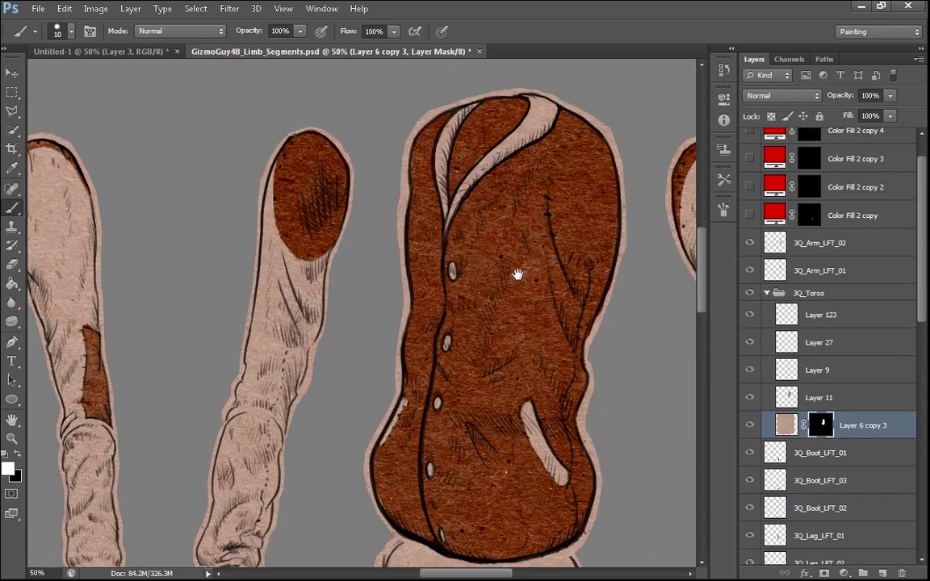
left_click_drag(615, 160, 523, 279)
Group Layer 1, Layer 2 and Layer 3 of the Untitled-1 sketch document
left_click(141, 51)
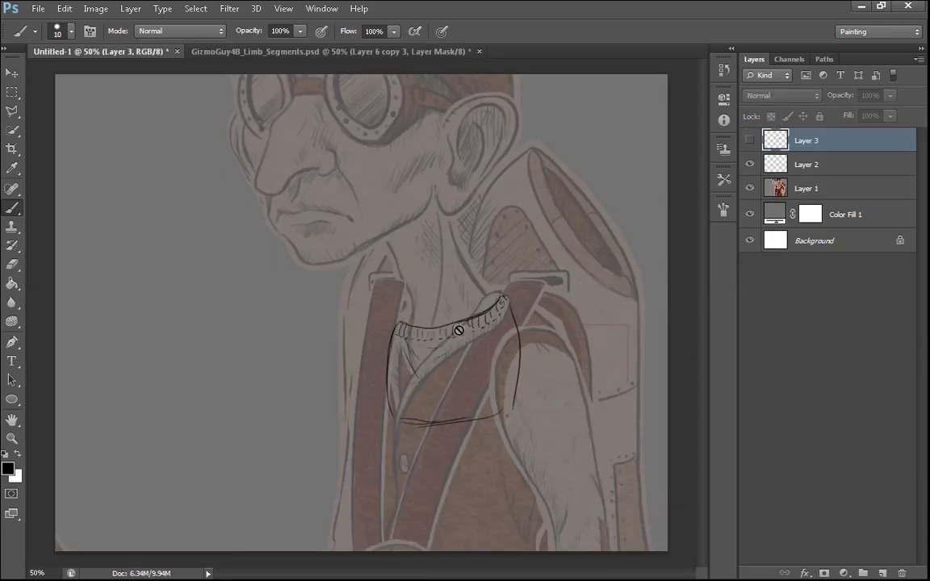
left_click(817, 192, "shift")
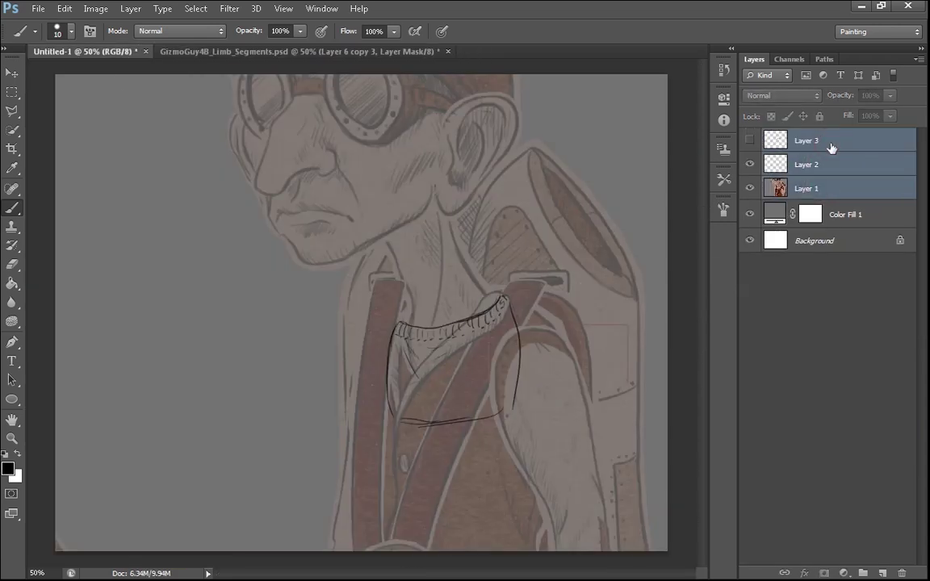
key("ctrl+g")
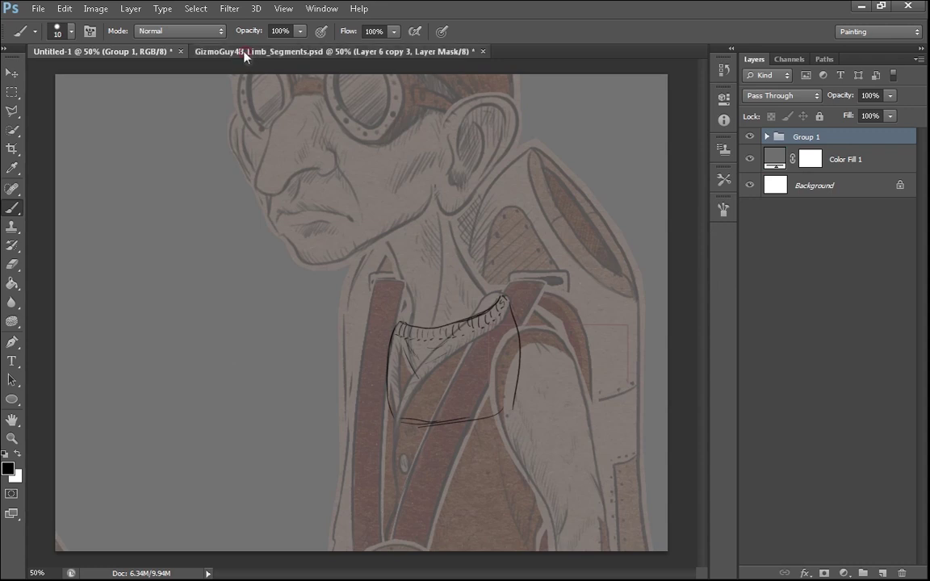
Float the GizmoGuy4B_Limb_Segments document and copy the sketch group from Untitled-1 into it with the Move tool
left_click_drag(239, 161, 240, 161)
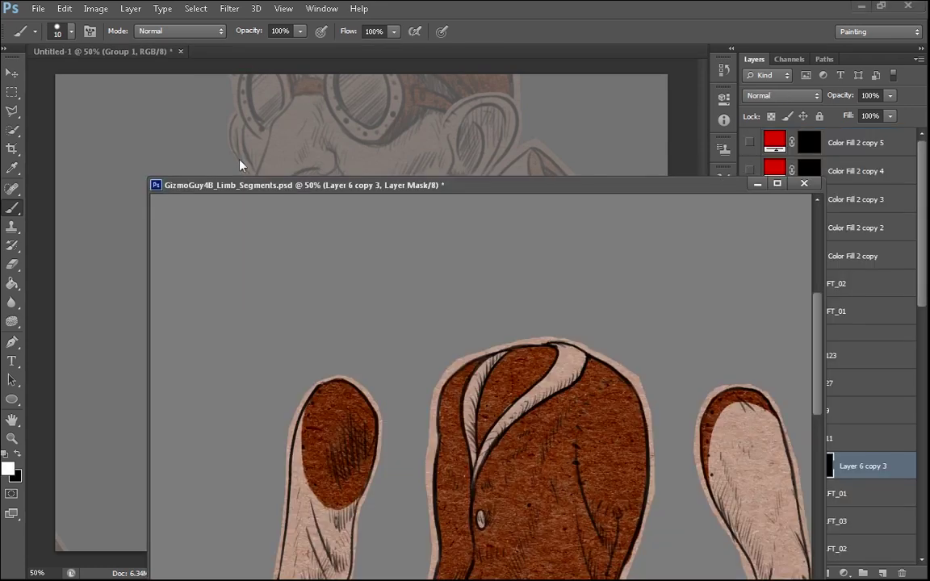
left_click(532, 159)
key("v")
left_click_drag(106, 230, 548, 378)
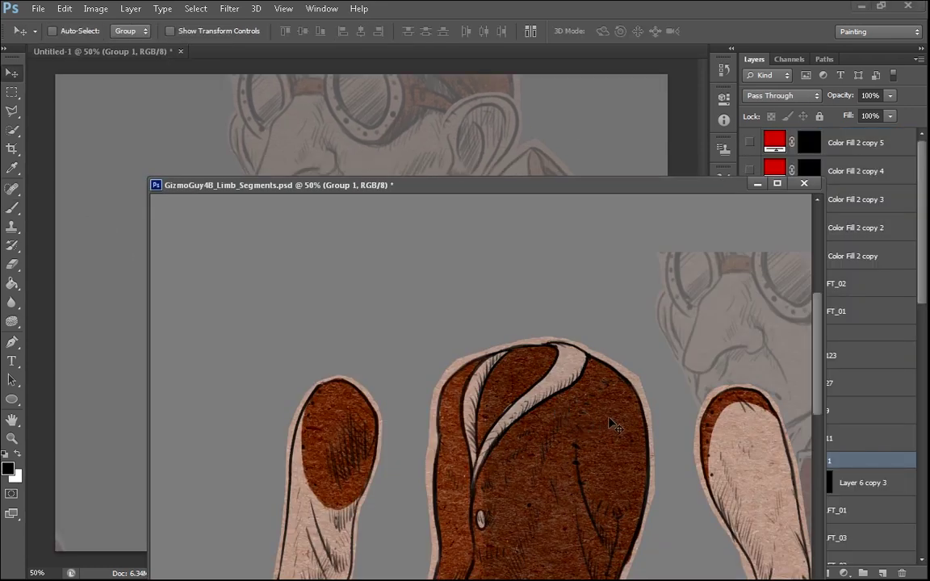
Dock the limb segments document again and move the sketch group out of 3Q_Torso to just above it
left_click_drag(578, 185, 262, 61)
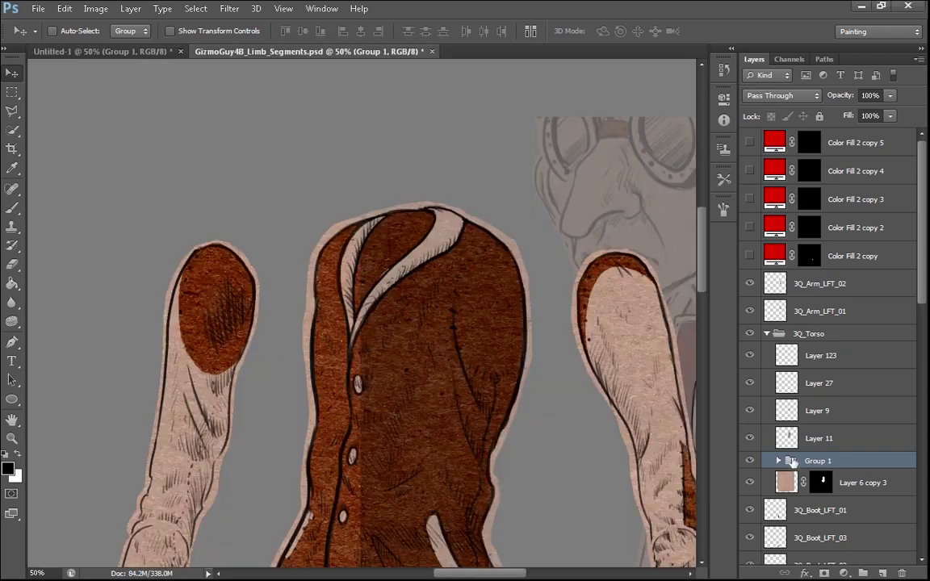
left_click_drag(792, 463, 786, 328)
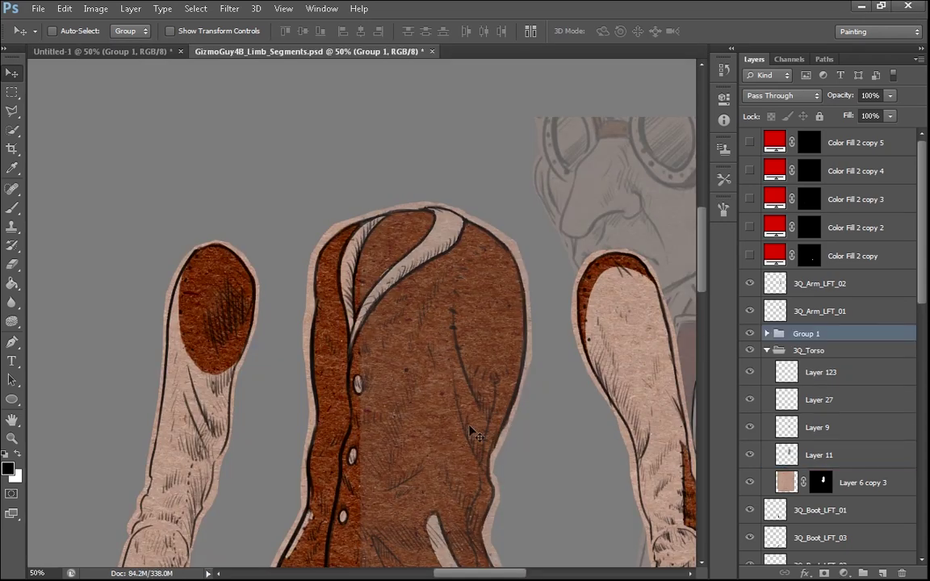
Move the sketch group from the sleeve area onto the three-quarter torso so its neckline lies roughly over the collar
key("ctrl+minus")
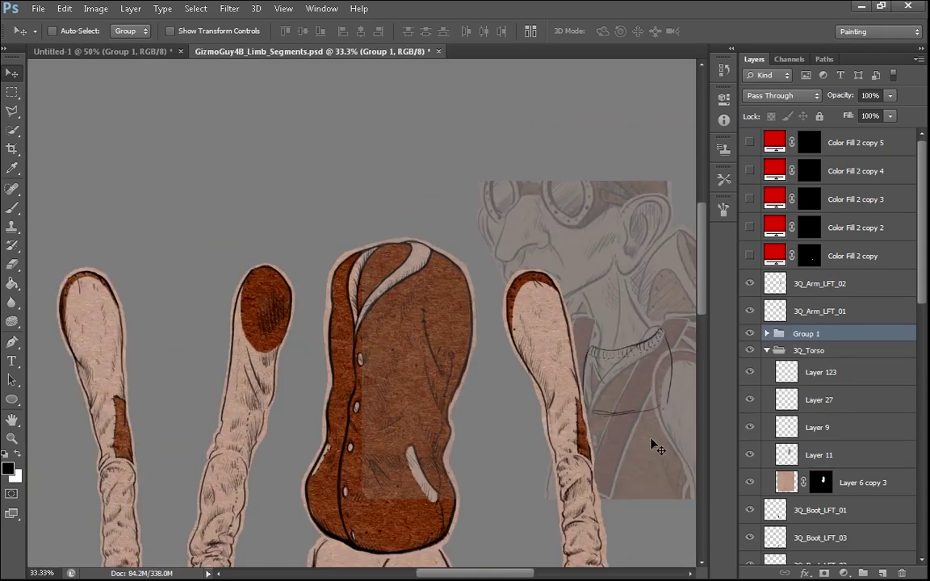
mouse_move(650, 444)
left_mouse_down()
mouse_move(419, 394)
mouse_move(394, 329)
mouse_move(407, 313)
mouse_move(402, 353)
mouse_move(411, 364)
mouse_move(424, 339)
left_mouse_up()
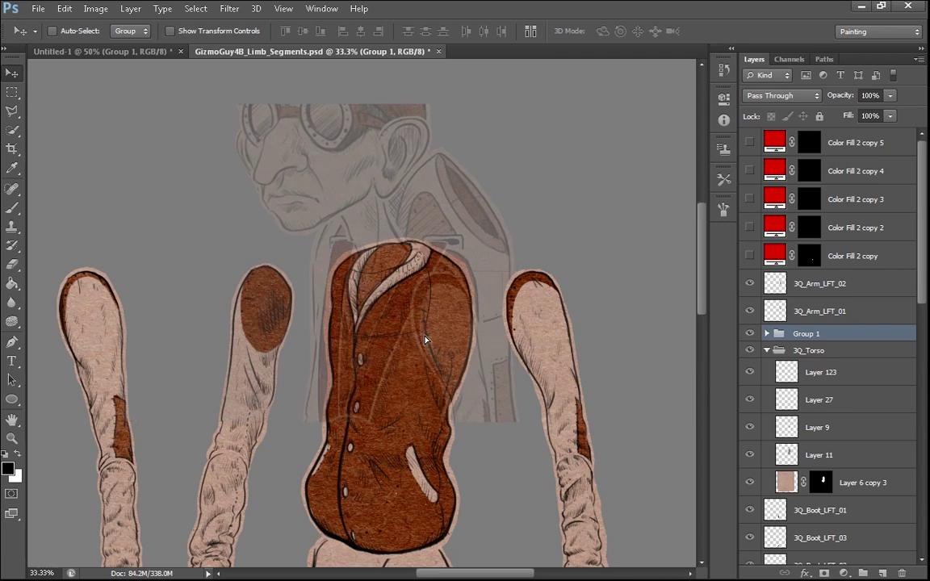
key("ctrl+plus")
key("ctrl+plus")
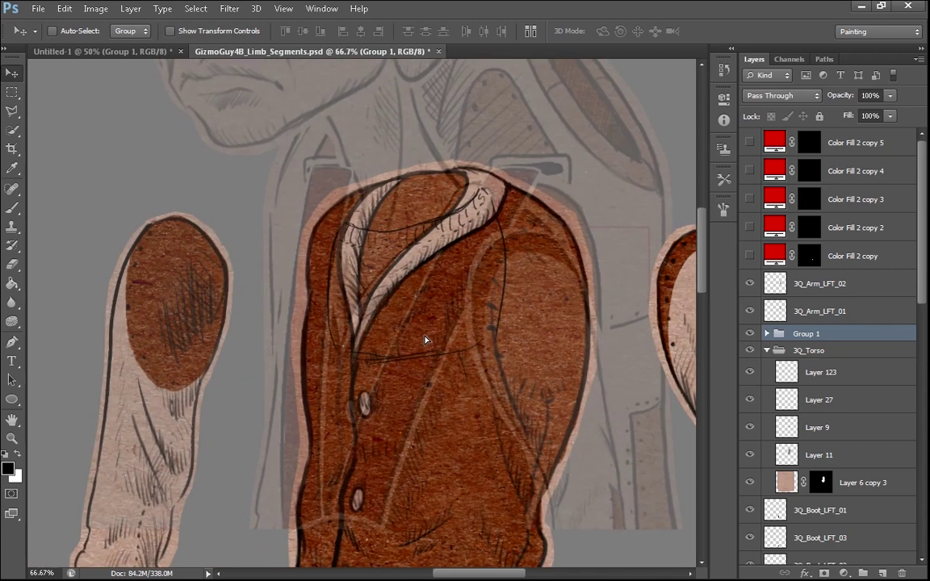
key("shift+Right")
key("shift+Right")
key("shift+Right")
key("shift+Down")
key("shift+Down")
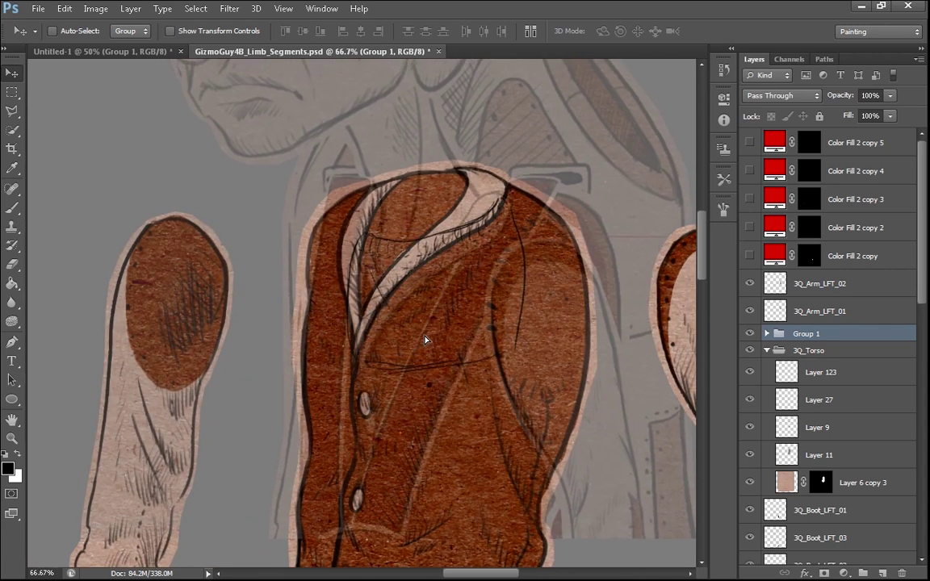
Nudge the sketch group up and sideways in fine increments to line up its neck lines with the torso's collar
key("Left")
key("Left")
key("Left")
key("Left")
key("Left")
key("Left")
key("Left")
key("Left")
key("Left")
key("Left")
key("Left")
key("Left")
key("Left")
key("Left")
key("Left")
key("Left")
key("Left")
key("Left")
key("Left")
key("Left")
key("Up")
key("Up")
key("Up")
key("Up")
key("Up")
key("Up")
key("Up")
key("Up")
key("Up")
key("Up")
key("Up")
key("Up")
key("Up")
key("Up")
key("Up")
key("Up")
key("Up")
key("Up")
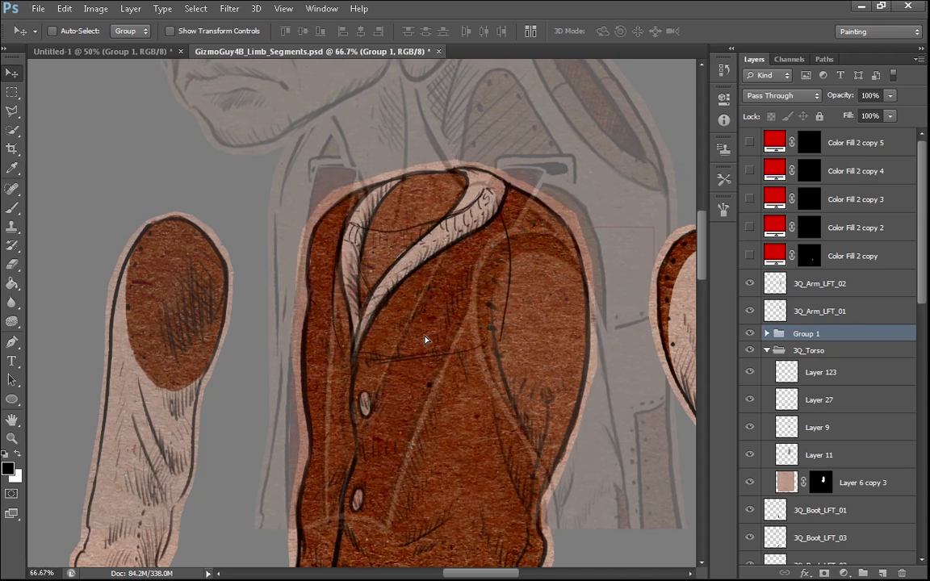
key("Right")
key("Right")
key("Right")
key("Right")
key("Right")
key("Right")
key("Right")
key("Right")
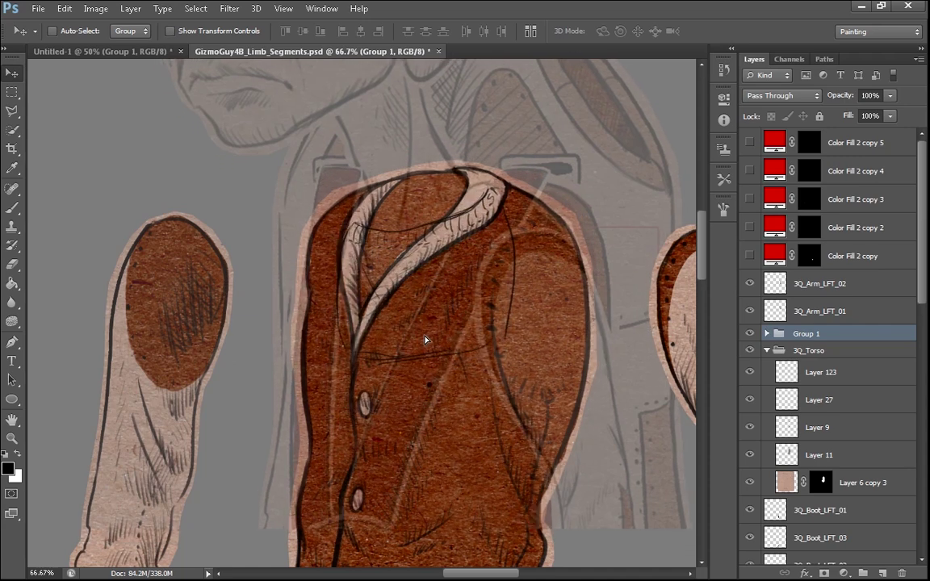
key("Right")
key("Right")
key("Right")
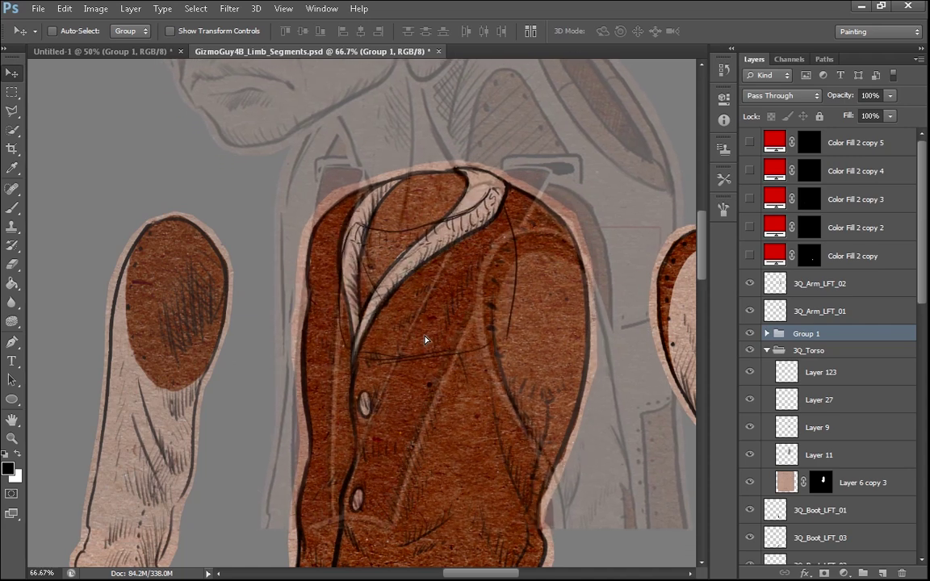
key("shift+Left")
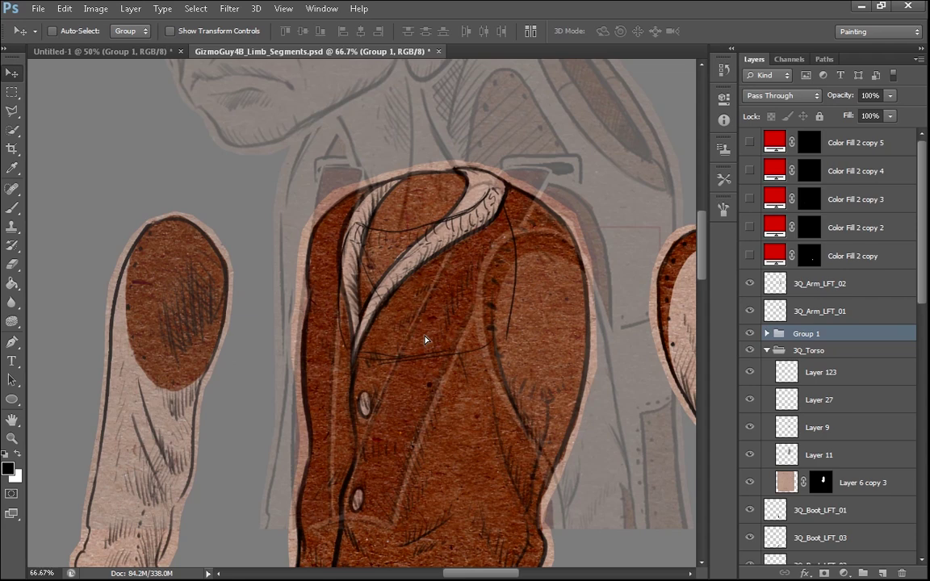
key("shift+Left")
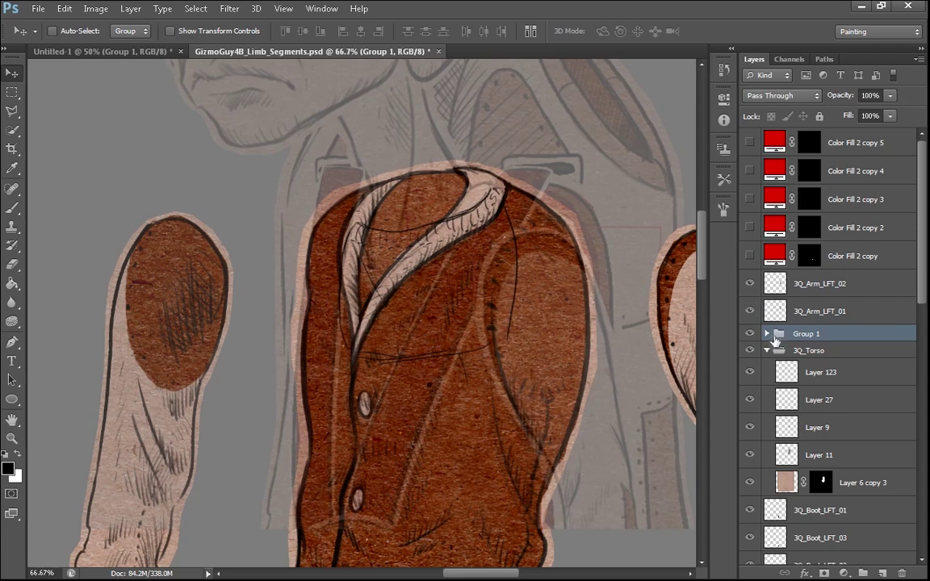
Expand Group 1 and raise the opacity of its reference drawing, Layer 1, to 83%
left_click(767, 333)
left_click(815, 412)
left_click(890, 95)
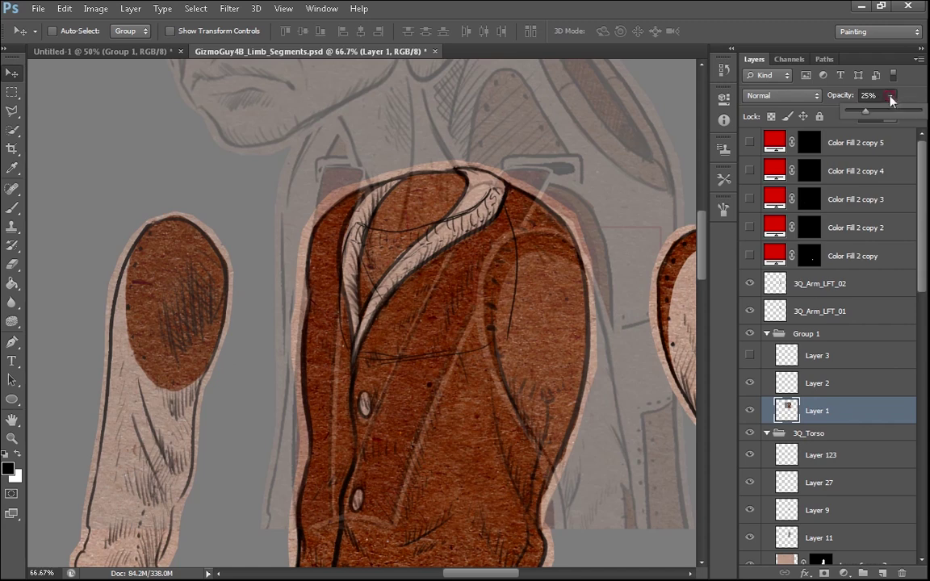
left_click_drag(890, 118, 896, 119)
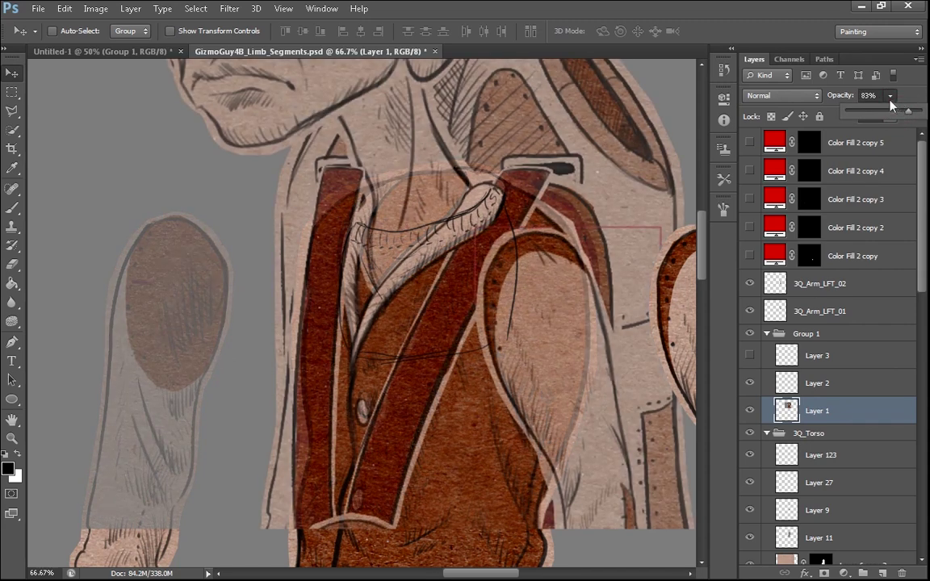
left_click(838, 392)
left_click(841, 411)
Select Group 1 and nudge it in fine increments, mainly upward, to match the reference character's collar to the torso's collar
left_click(823, 335)
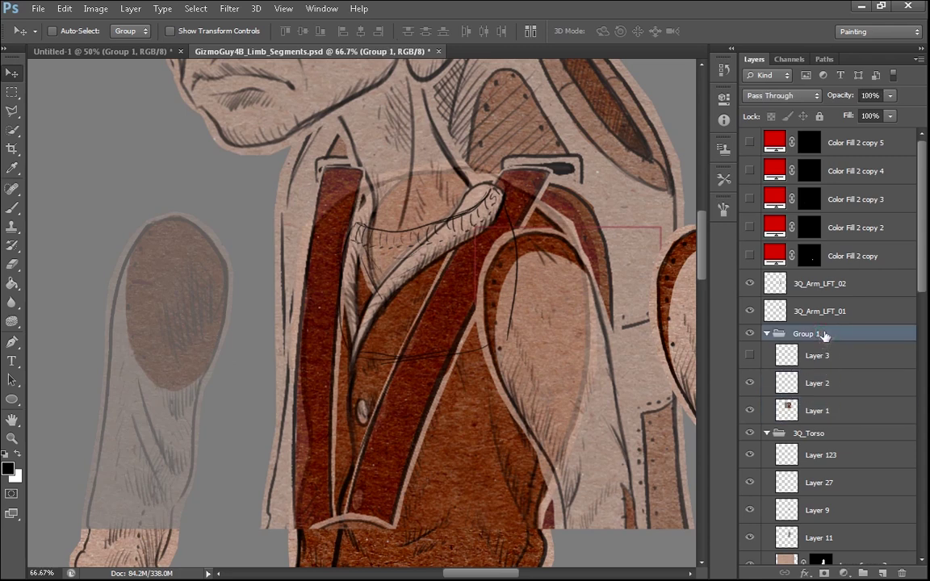
key("Up")
key("Up")
key("Up")
key("Up")
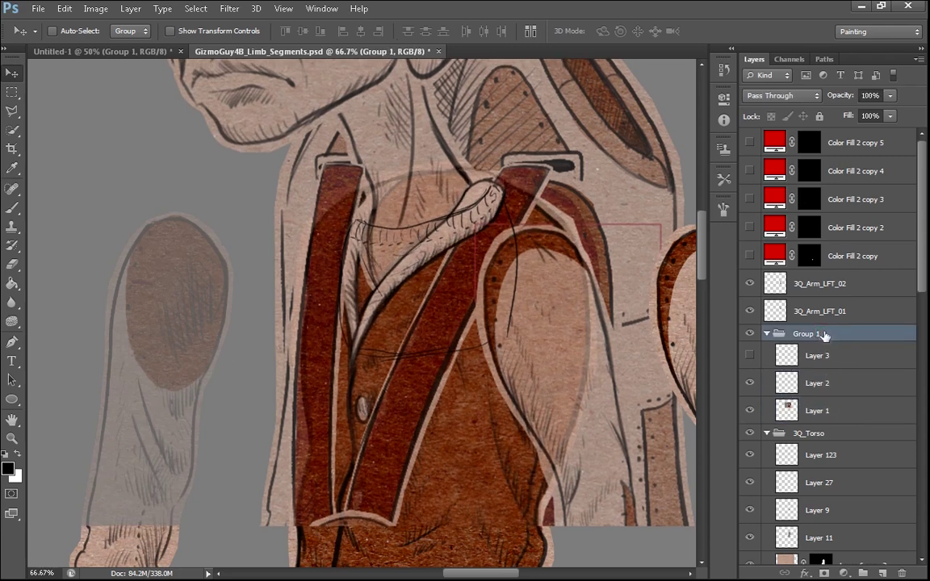
key("Right")
key("Right")
key("Up")
key("Up")
key("Up")
key("Up")
key("Up")
key("Up")
key("Up")
key("Up")
key("Up")
key("Up")
key("Up")
key("Up")
key("Up")
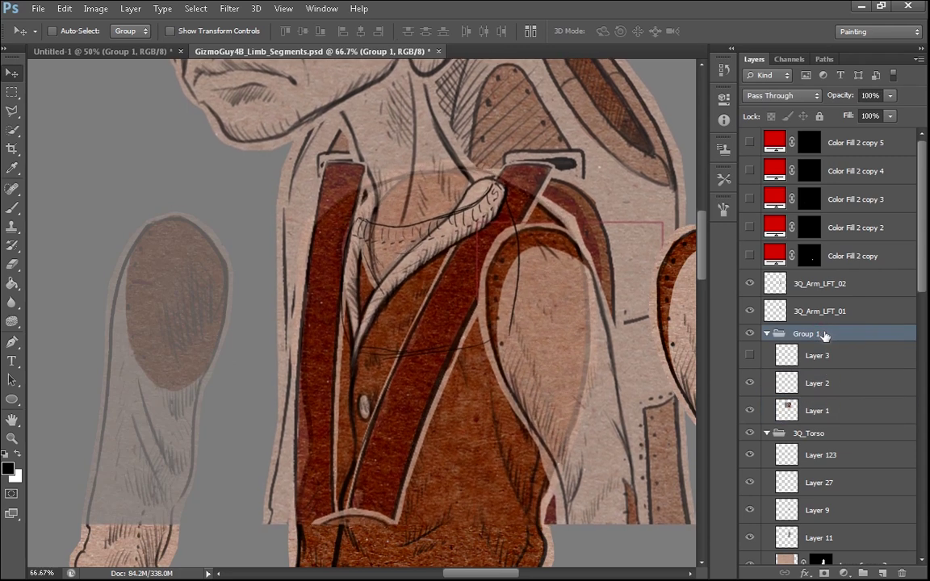
key("Left")
key("Left")
key("Left")
key("Left")
key("Left")
key("Left")
key("Left")
key("Left")
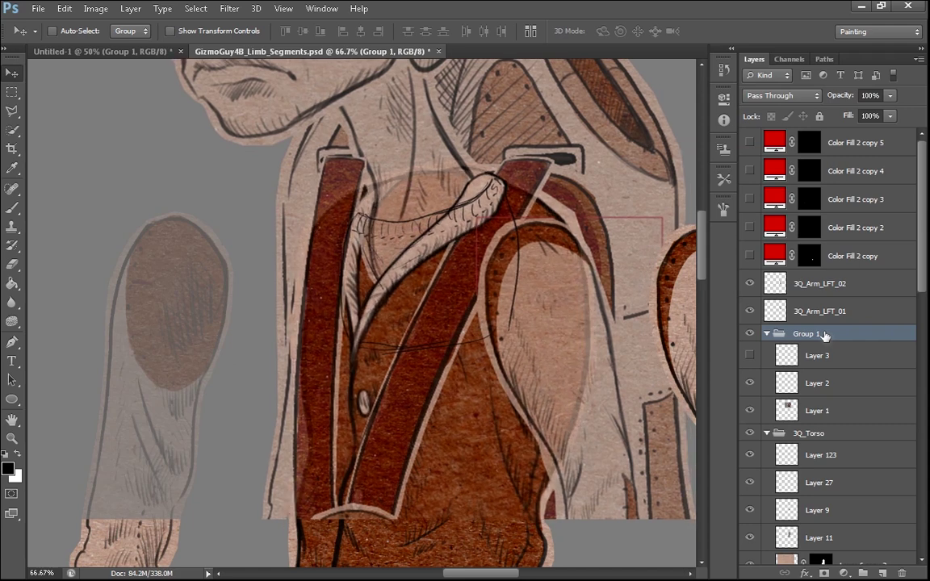
key("Left")
key("Left")
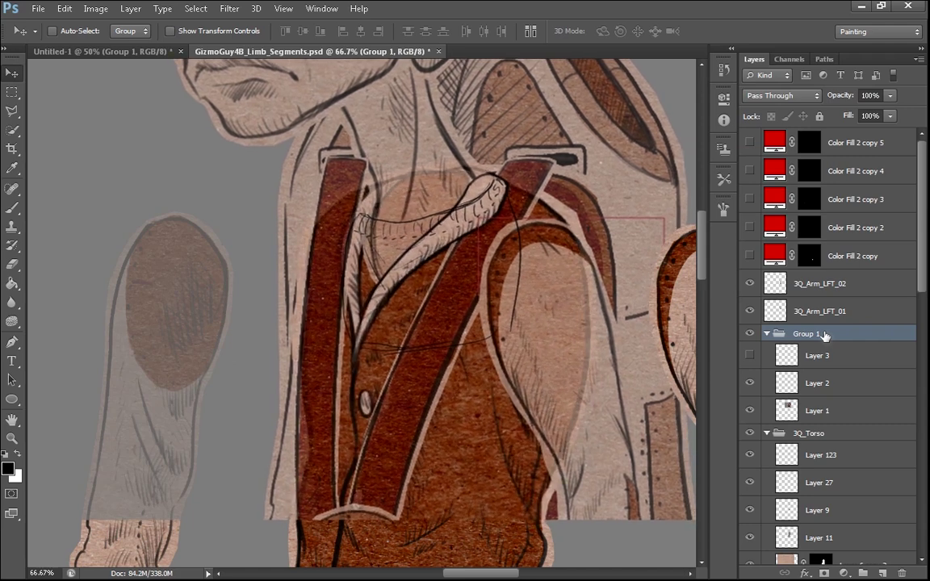
key("Down")
key("Left")
key("Down")
key("Down")
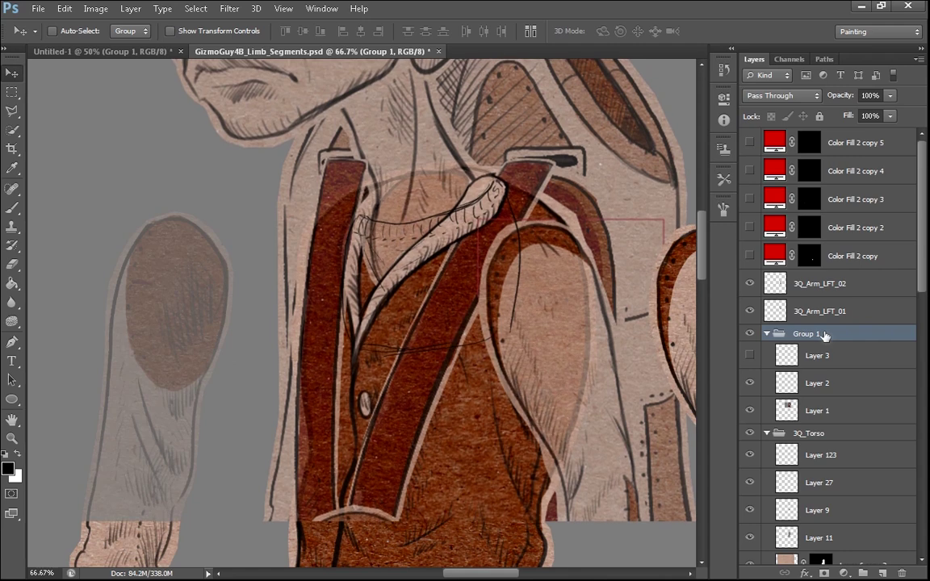
key("Left")
key("Left")
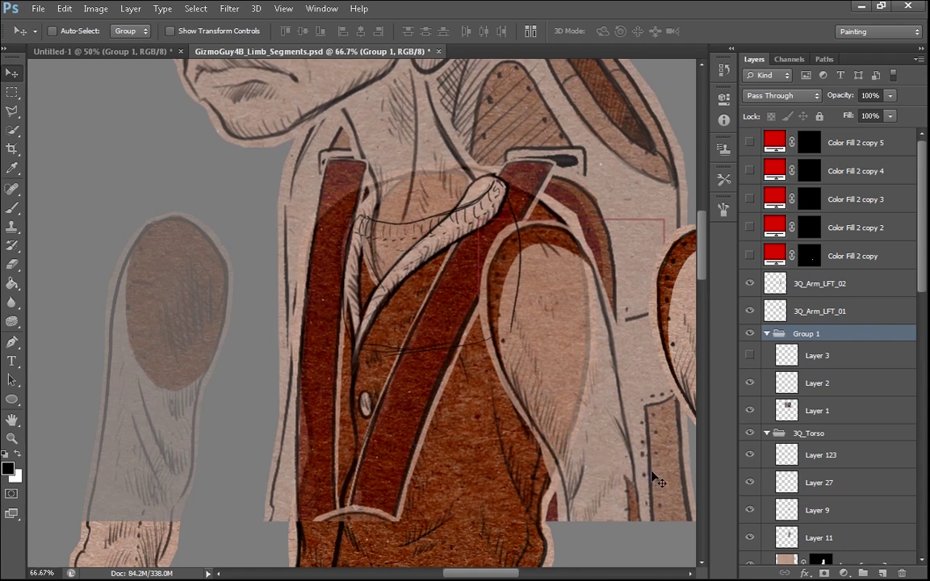
Hide the reference drawing on Layer 1 and show the collar sketch on Layer 3 in Group 1
left_click(750, 385)
left_click(749, 385)
left_click(750, 411)
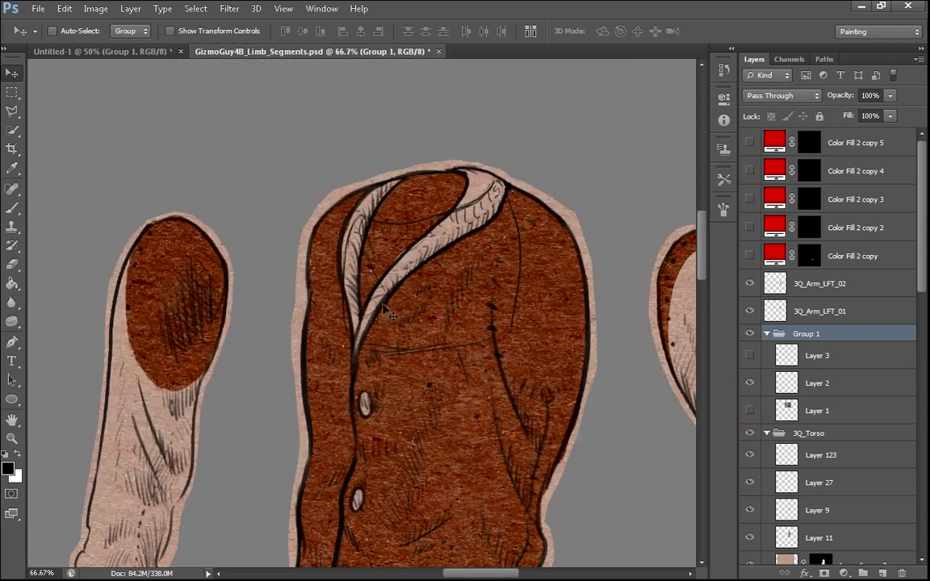
left_click(749, 356)
left_click(750, 356)
left_click(750, 357)
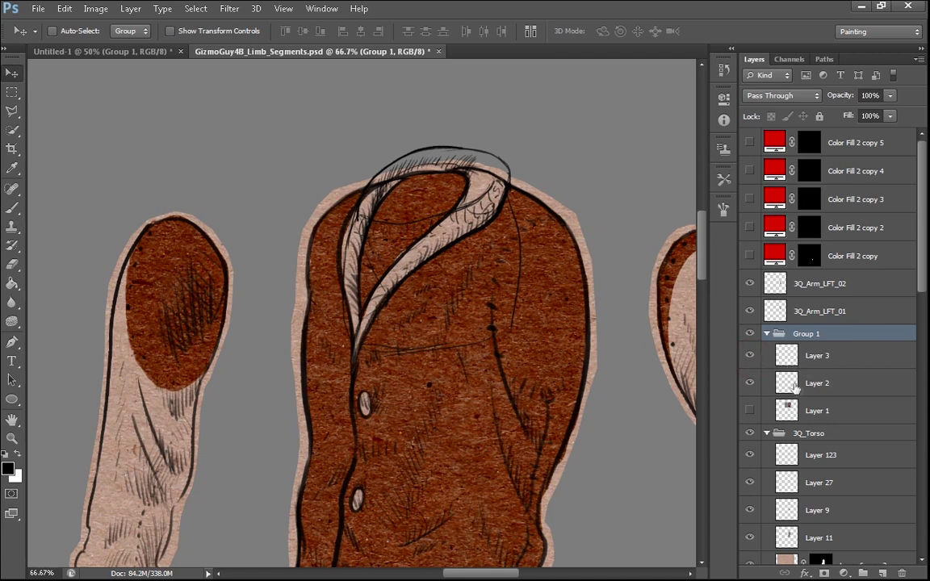
Duplicate the 3Q_Torso group within the same document and rename the copy 3Q_Torso_New_Pieces
left_click(807, 433)
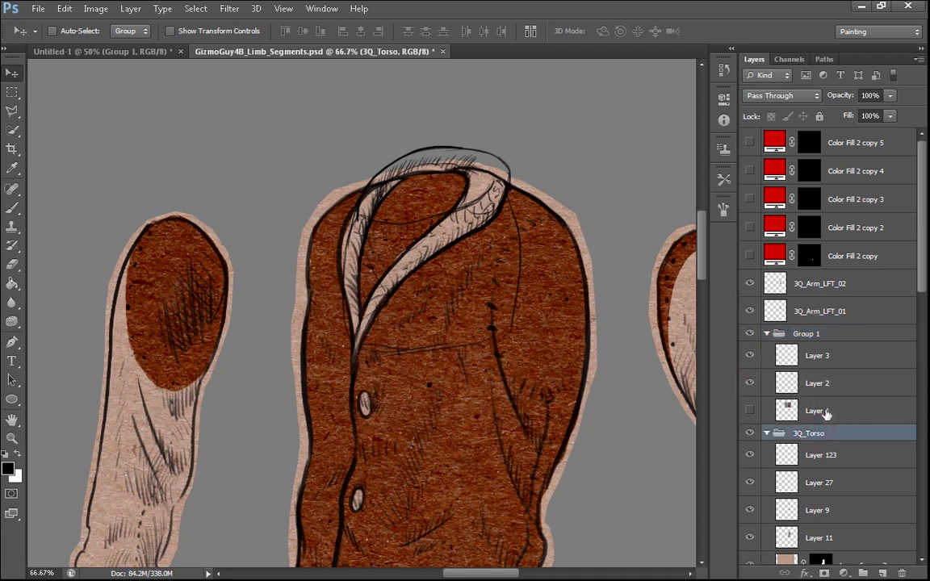
right_click(811, 433)
left_click(855, 145)
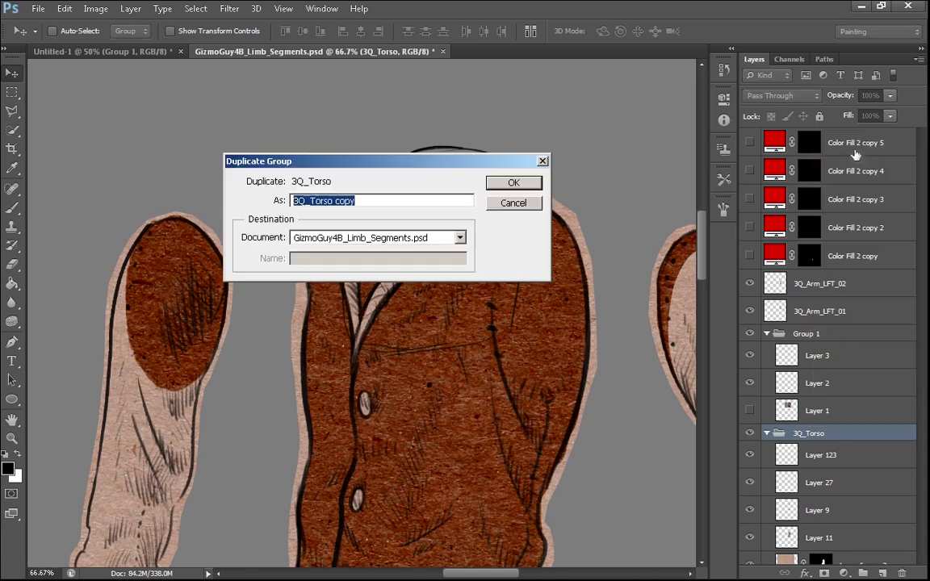
key("Return")
double_click(812, 435)
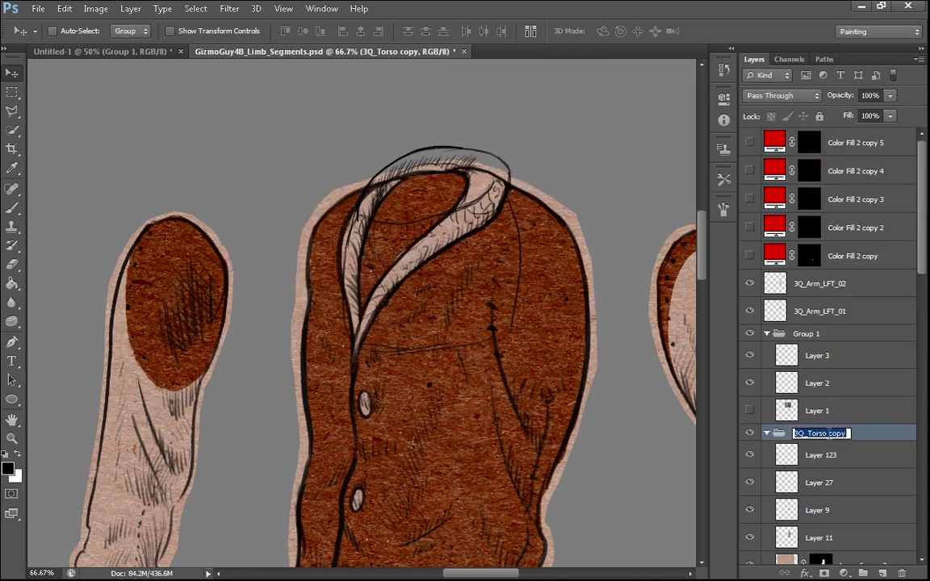
type("3Q_Torso")
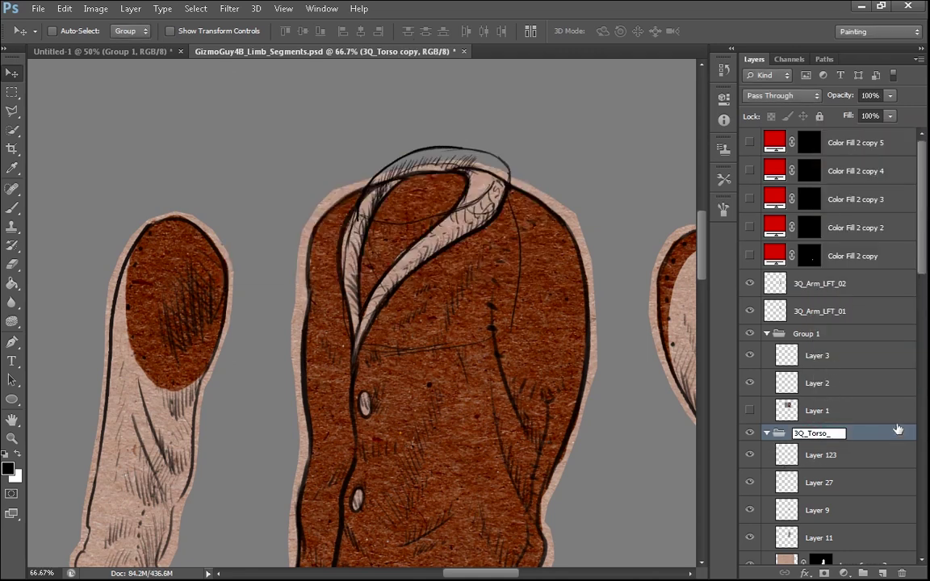
type("_New_Pieces")
key("Return")
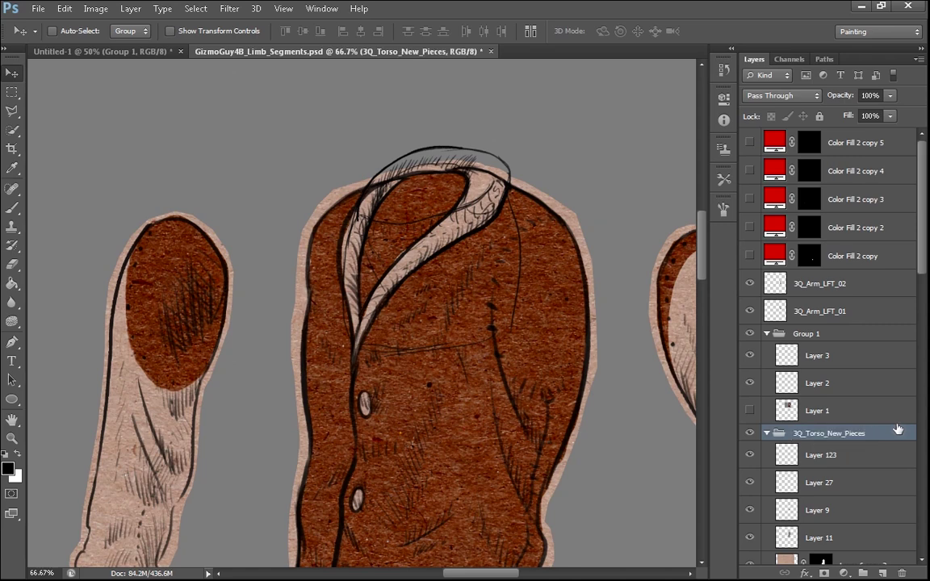
Hide all five layers inside 3Q_Torso_New_Pieces and select the mask of its Layer 6 copy 3
left_click(830, 454)
left_click(750, 434)
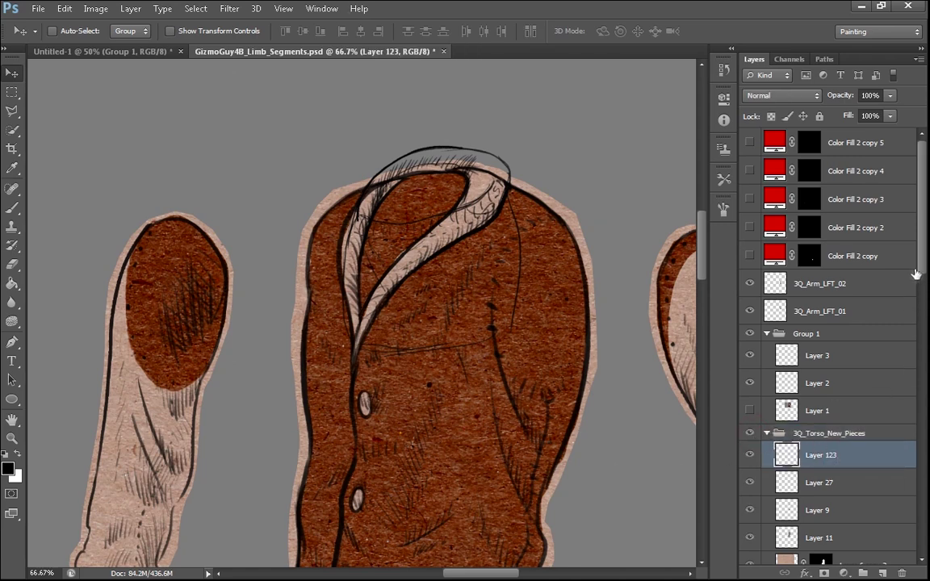
scroll(857, 342, "down", 3)
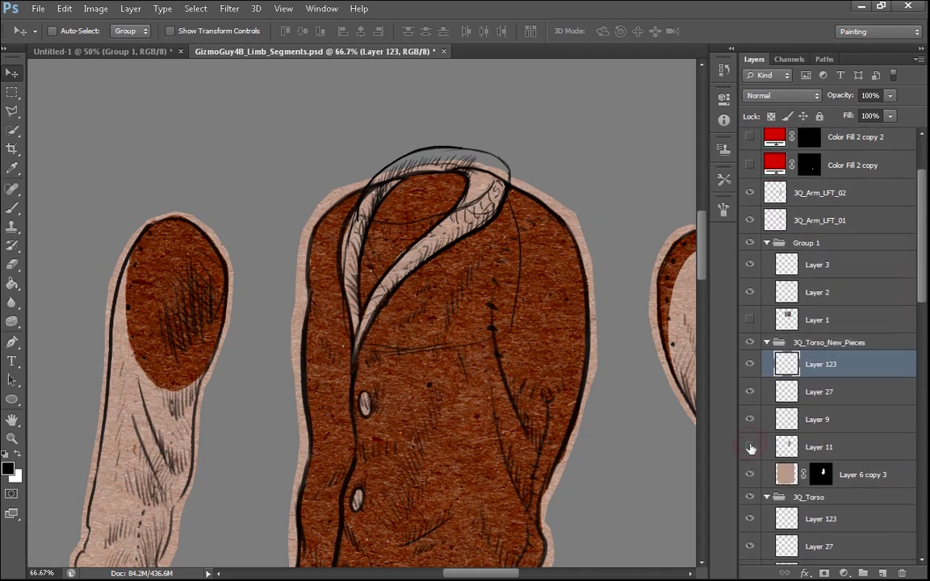
left_click_drag(750, 448, 750, 364)
left_click(751, 476)
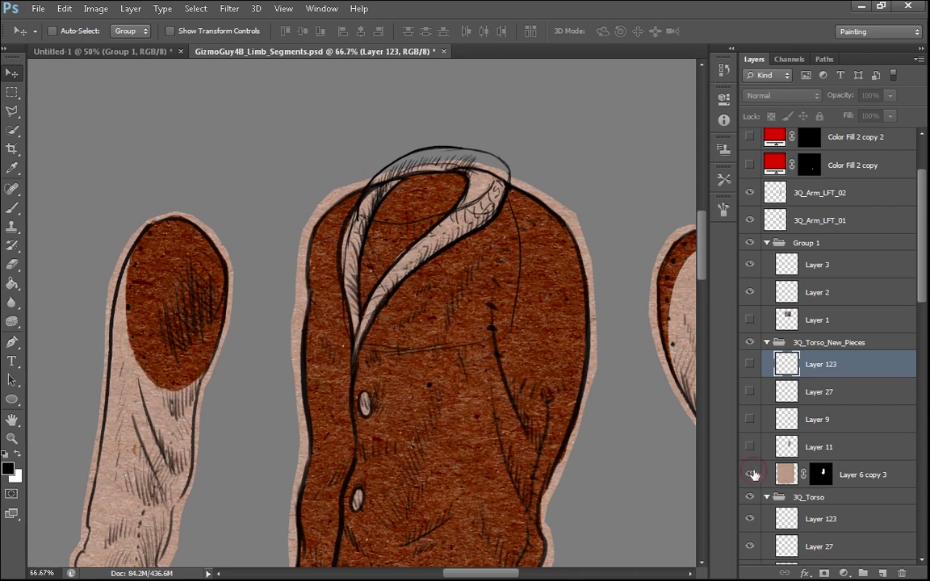
left_click(751, 475)
left_click(752, 475)
left_click(821, 476)
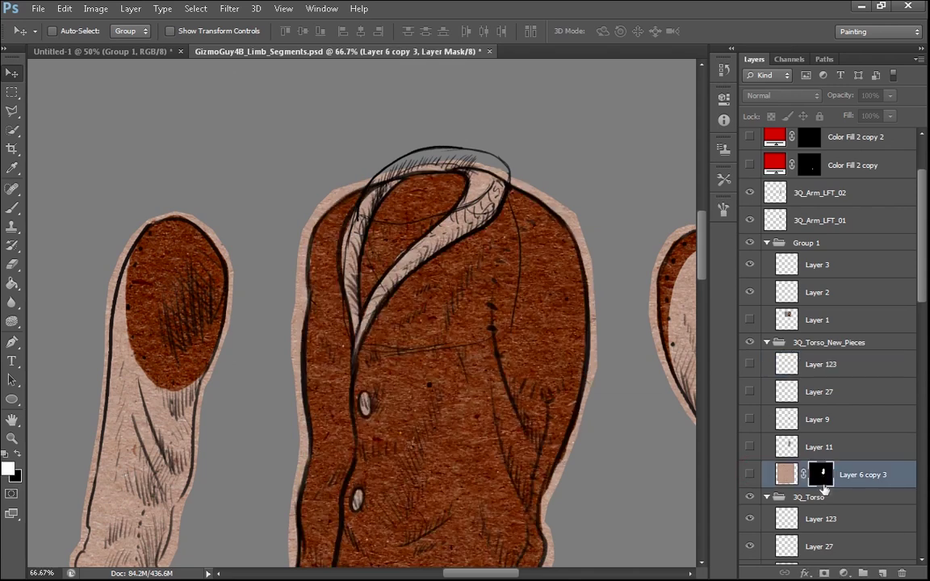
Delete Layer 123, Layer 27 and Layer 9 from the 3Q_Torso_New_Pieces group
left_click(750, 449)
left_click(749, 448)
left_click(814, 421)
left_click(838, 366, "shift")
scroll(837, 367, "down", 1)
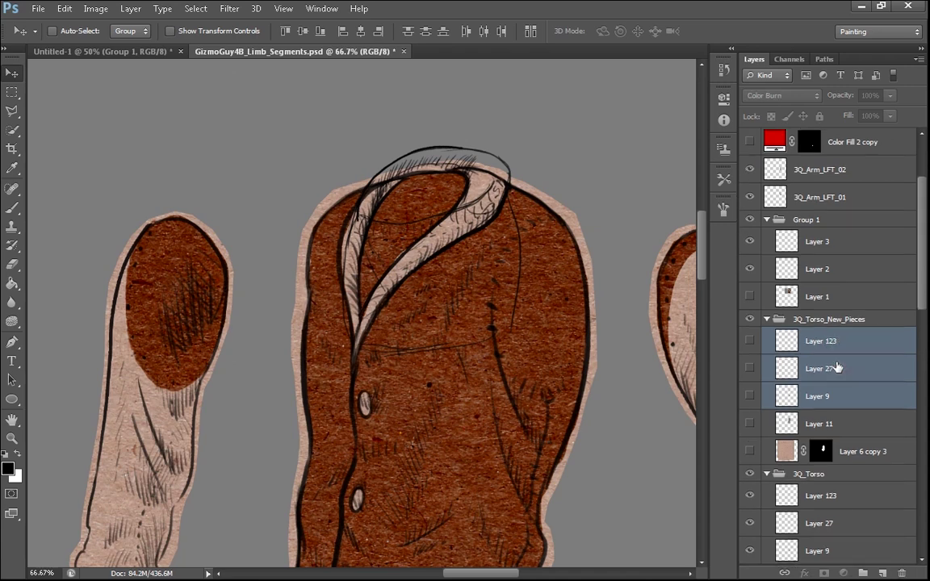
key("Delete")
Preview Layer 11 and Layer 6 copy 3 of 3Q_Torso_New_Pieces over the torso, and hide both again
left_click(749, 340)
left_click(750, 340)
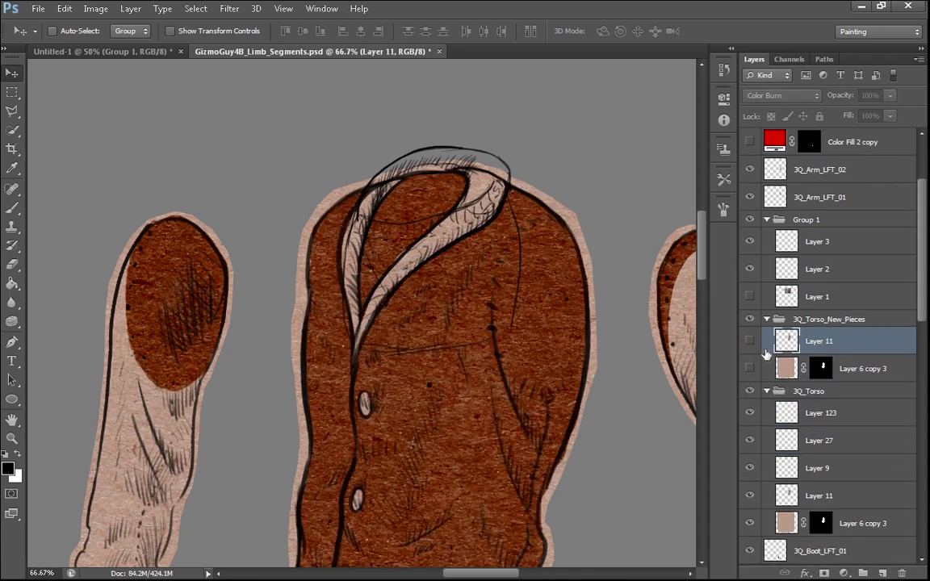
left_click(750, 368)
left_click(749, 340)
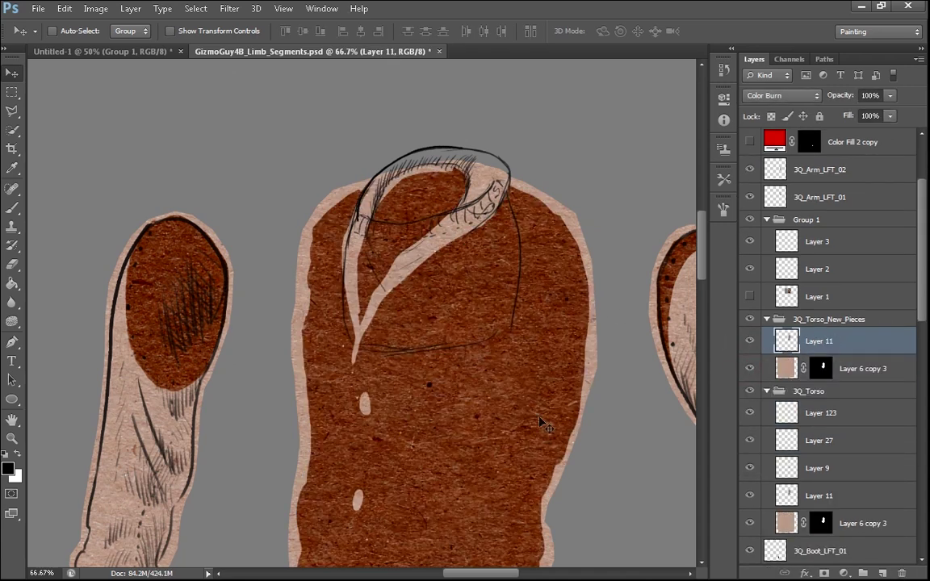
left_click(749, 340)
left_click(750, 368)
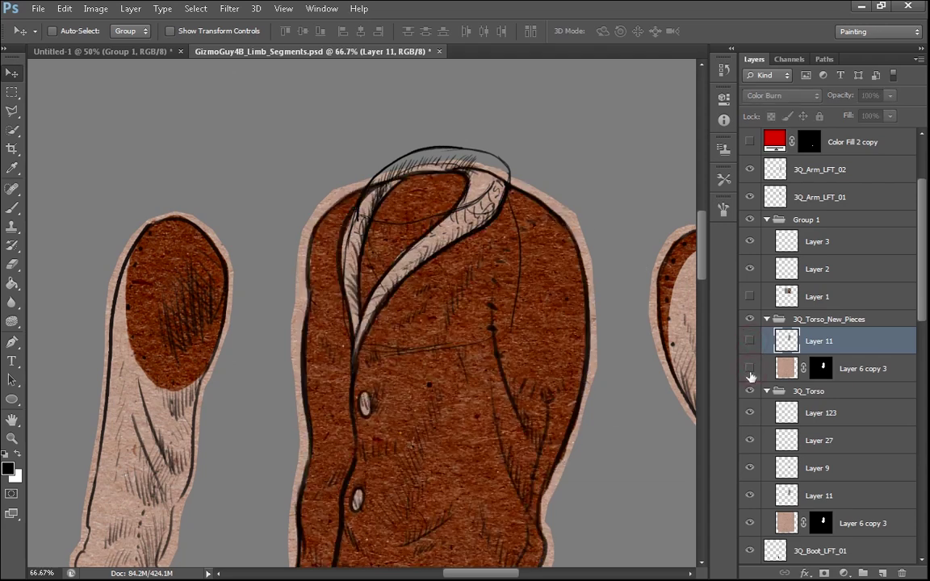
left_click(750, 368)
left_click(750, 368)
Add a new layer above Layer 11 in 3Q_Torso_New_Pieces, activate the Brush tool, and hide Layer 3 of Group 1
left_click(884, 571)
key("b")
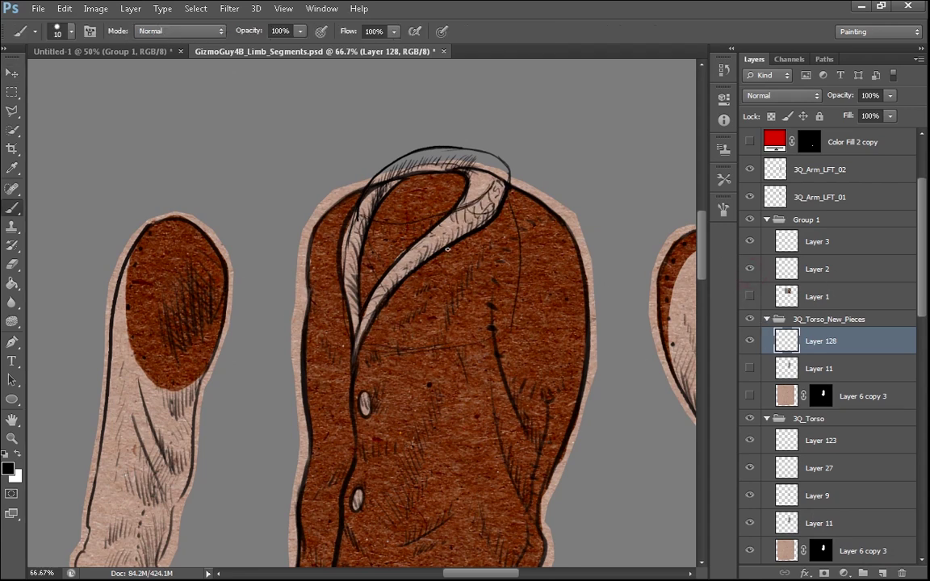
left_click(751, 241)
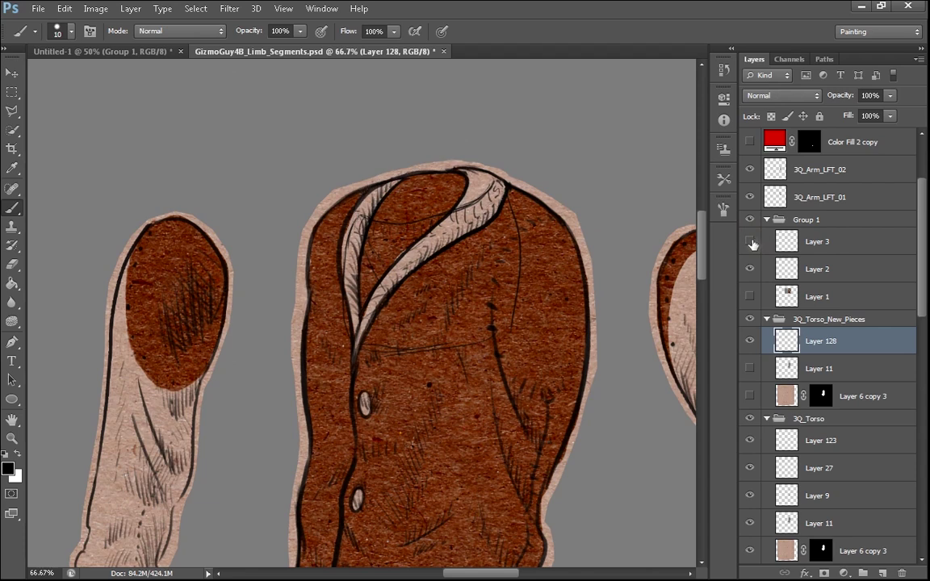
Invert Layer 2 of Group 1, move it below Layer 128 in 3Q_Torso_New_Pieces, and set its opacity to 50%
left_click(824, 266)
key("ctrl+i")
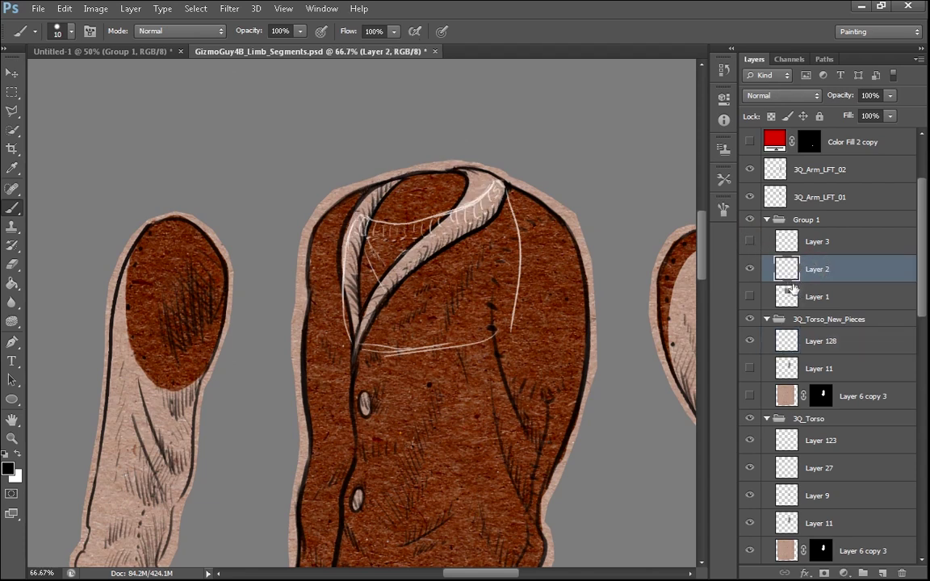
left_click_drag(832, 267, 813, 359)
left_click_drag(874, 96, 711, 110)
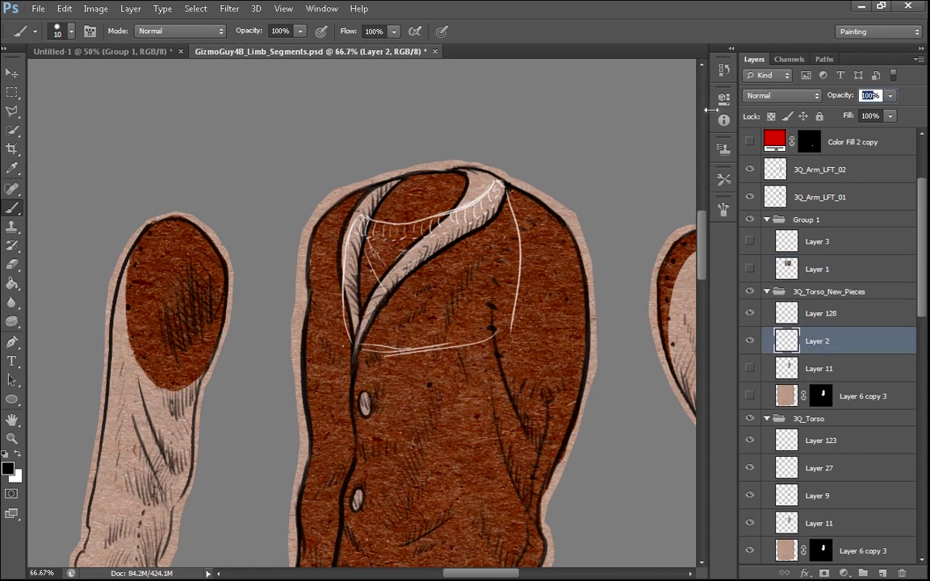
type("50")
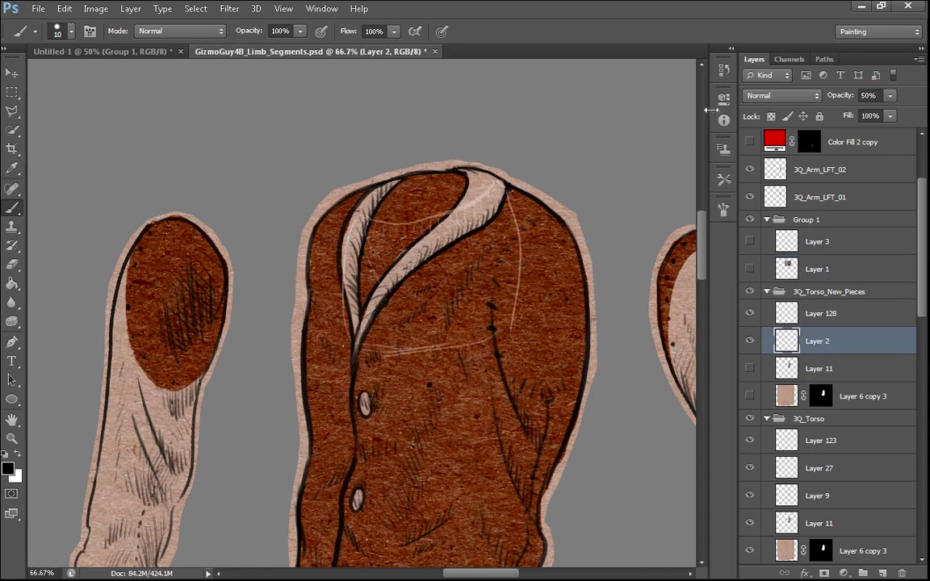
Set the 3Q_Torso group's opacity to 30% and make Layer 128 of 3Q_Torso_New_Pieces the active layer
key("ctrl+plus")
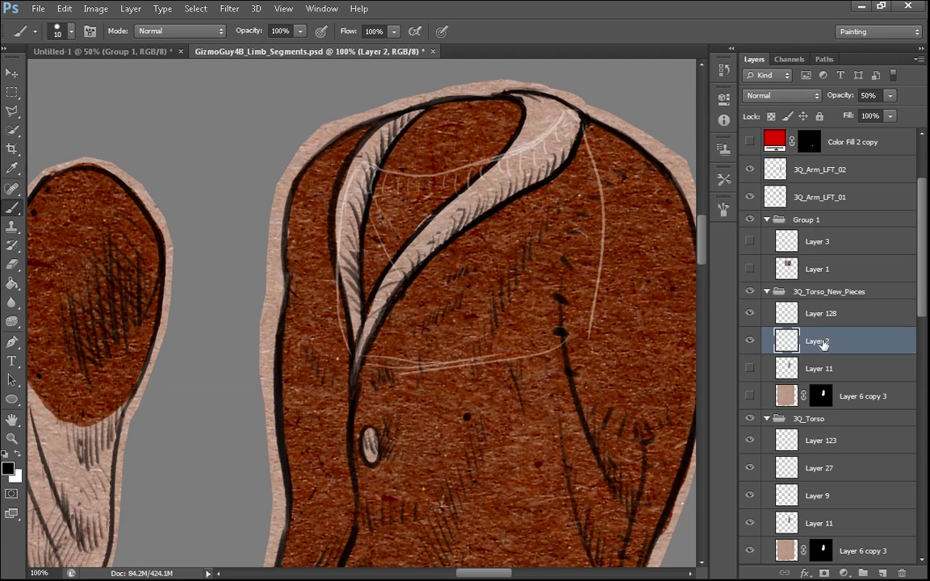
left_click(883, 573)
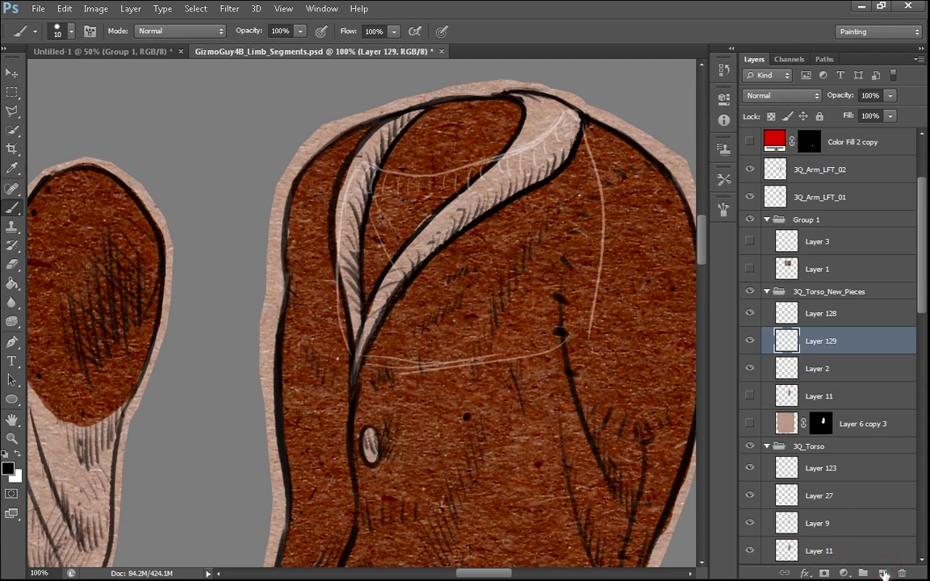
key("ctrl+z")
left_click(815, 313)
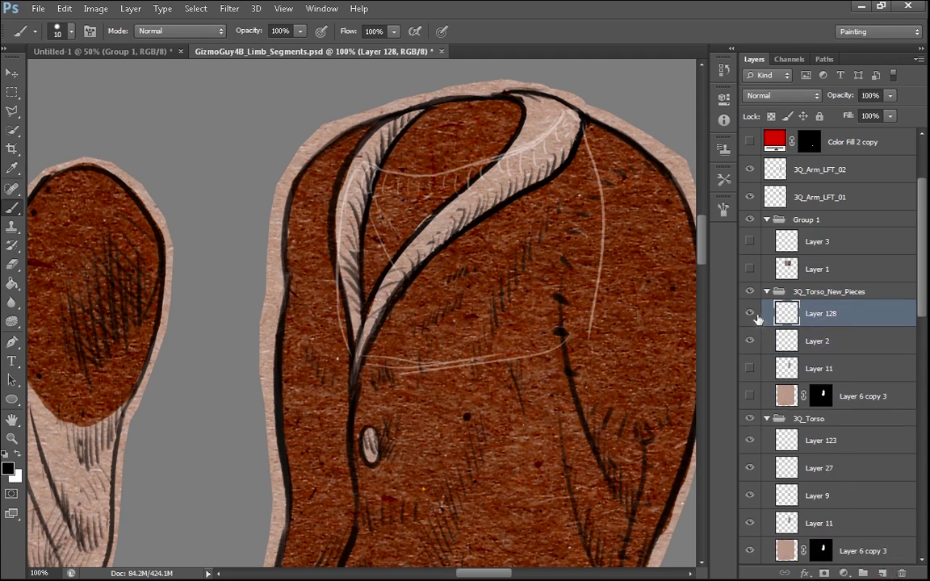
left_click(751, 343)
left_click(749, 342)
left_click(803, 419)
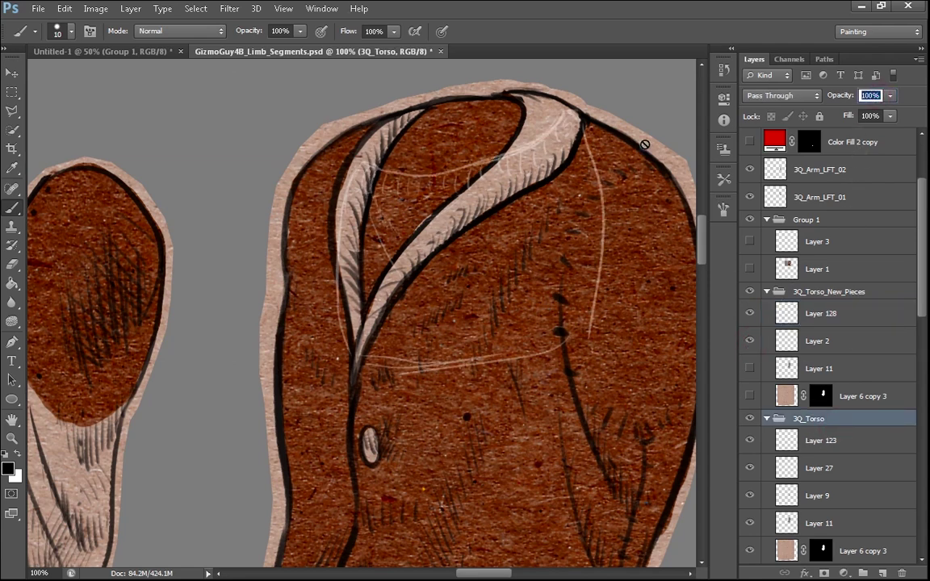
type("30")
left_click(803, 370)
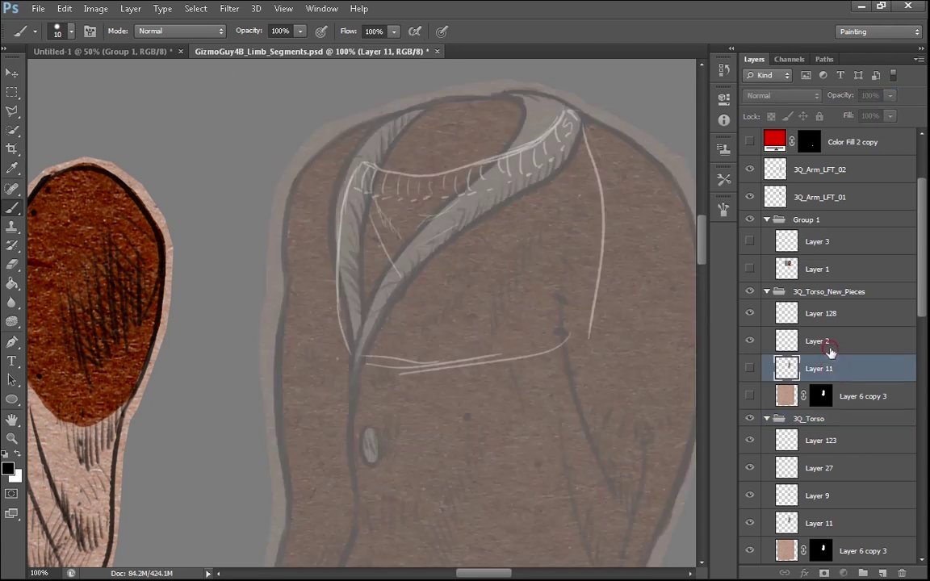
left_click(828, 345)
left_click(820, 313)
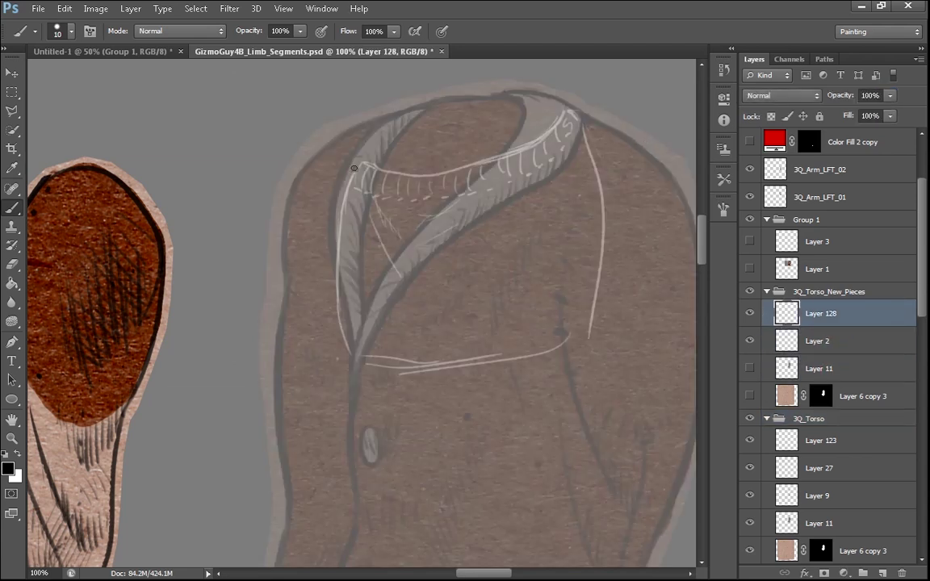
left_click_drag(362, 163, 339, 318)
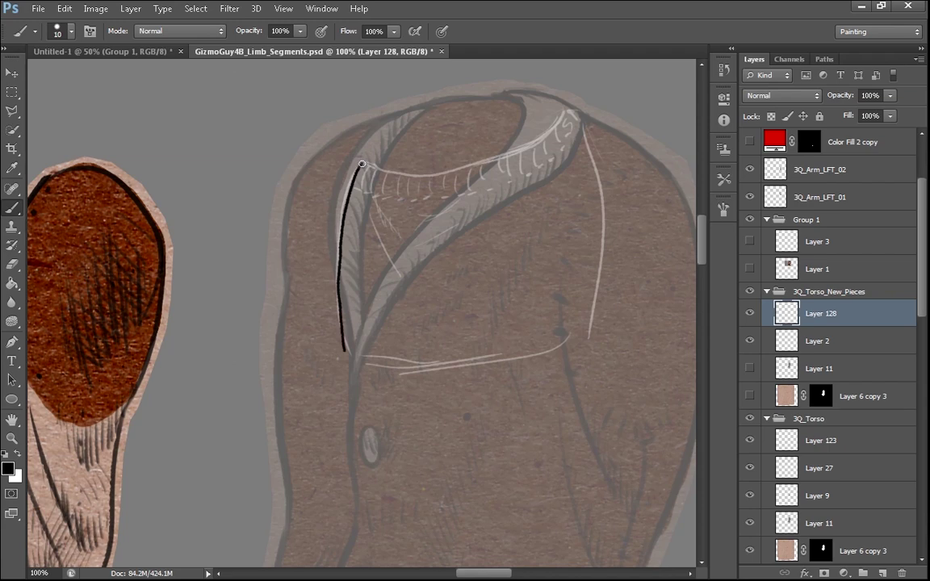
key("ctrl+z")
mouse_move(362, 163)
left_mouse_down()
mouse_move(344, 345)
mouse_move(355, 175)
mouse_move(377, 168)
mouse_move(374, 156)
mouse_move(562, 108)
mouse_move(559, 127)
mouse_move(366, 187)
left_mouse_up()
key("ctrl+z")
Ink the neckband over the white sketch on Layer 128, with a solid upper edge, dashed lower seam and both side lines
left_click(356, 182)
left_click(367, 192)
left_click(401, 196)
left_click(412, 196)
left_click(543, 168)
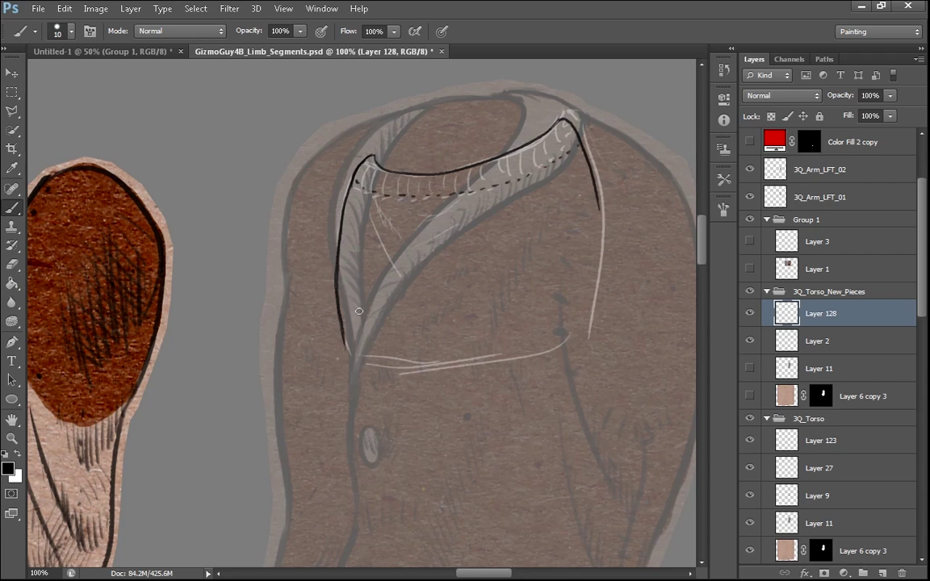
Erase the left side line below the neckband and redraw it further inward, curving right at its lower end
key("e")
key("b")
mouse_move(344, 347)
left_mouse_down()
mouse_move(372, 157)
mouse_move(358, 210)
mouse_move(367, 333)
mouse_move(396, 377)
left_mouse_up()
key("e")
key("b")
key("e")
key("b")
left_click(365, 197)
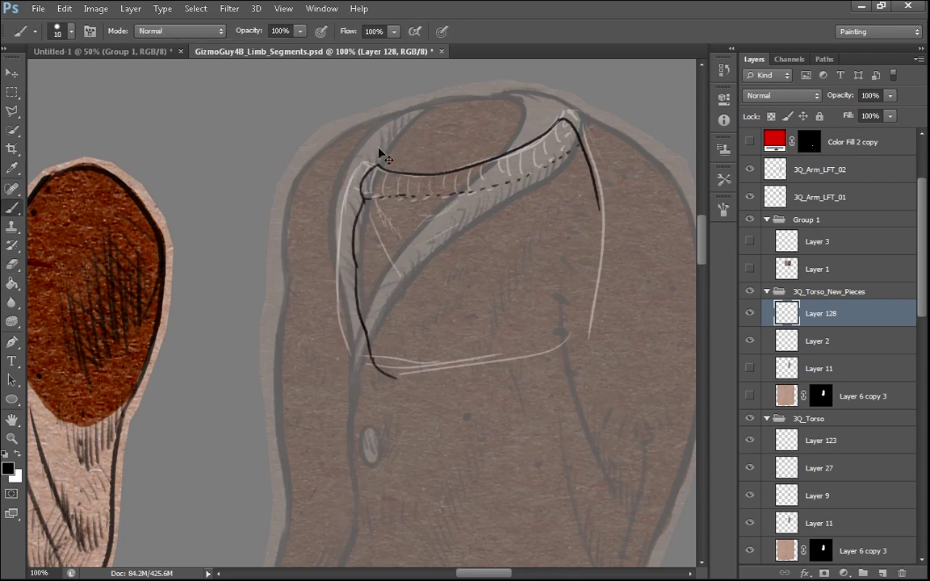
Draw short vertical rib lines along the neckband from its left end to its right end
left_click_drag(374, 176, 370, 194)
left_click_drag(385, 175, 383, 196)
left_click_drag(392, 178, 389, 196)
left_click_drag(400, 178, 397, 196)
mouse_move(406, 177)
left_mouse_down()
mouse_move(404, 196)
mouse_move(415, 195)
left_mouse_up()
left_click_drag(427, 177, 427, 194)
left_click_drag(437, 176, 436, 193)
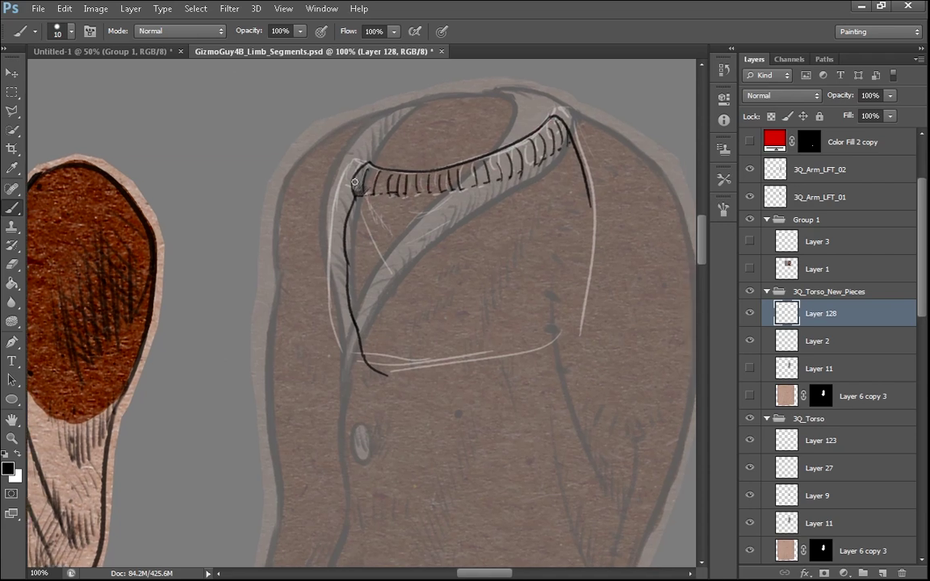
Add a new layer above Layer 128 and hatch shading below the neckband and along the neck piece's left and lower edges
key("ctrl+shift+alt+n")
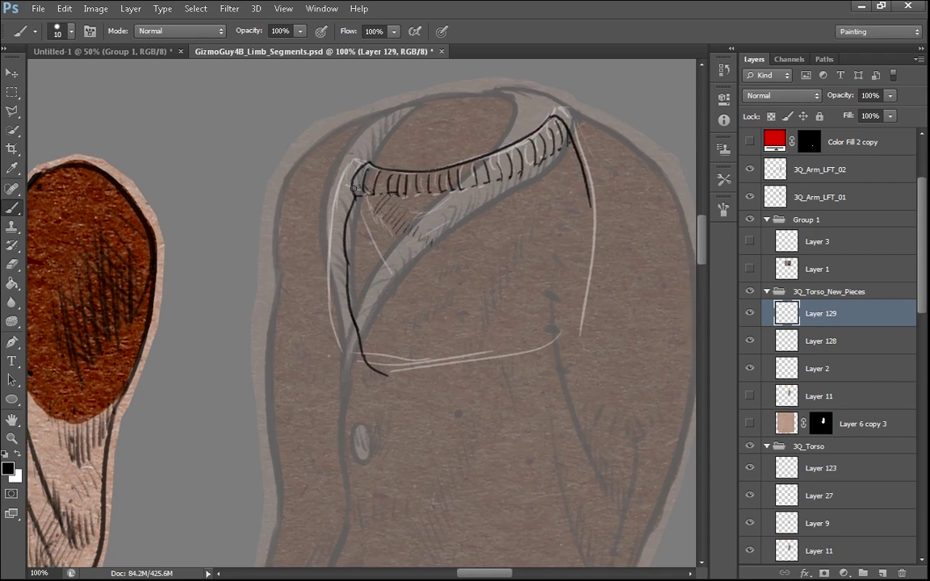
left_click_drag(376, 186, 373, 195)
mouse_move(428, 187)
left_mouse_down()
mouse_move(402, 189)
mouse_move(468, 189)
left_mouse_up()
left_click_drag(524, 166, 521, 175)
left_click_drag(350, 266, 370, 305)
left_click_drag(360, 335, 367, 362)
left_click_drag(404, 348, 408, 364)
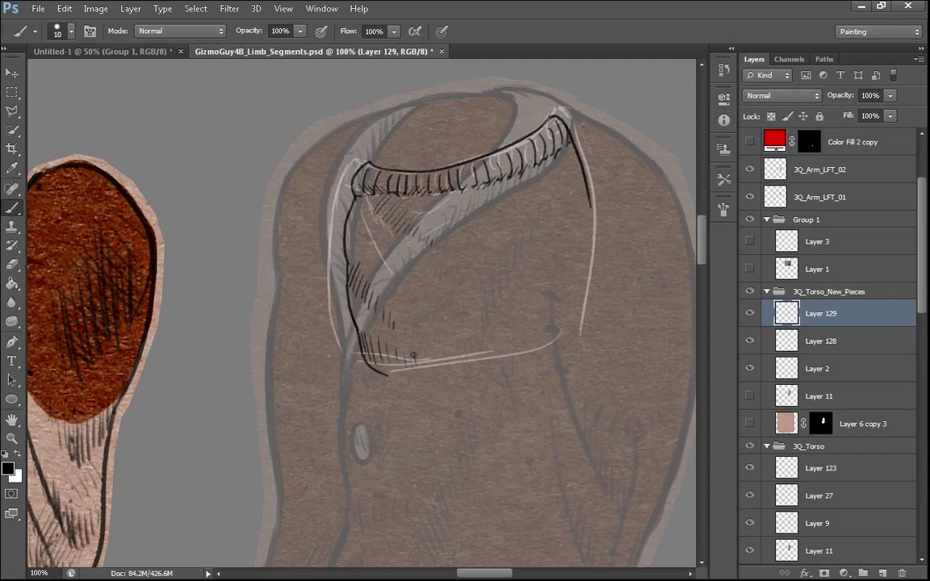
Hatch fold shadows beneath the right half of the neckband and darken the band's left end
left_click_drag(541, 184, 539, 211)
left_click_drag(554, 170, 553, 196)
left_click_drag(514, 190, 502, 222)
left_click_drag(493, 198, 478, 220)
mouse_move(356, 172)
left_mouse_down()
mouse_move(358, 195)
mouse_move(385, 172)
mouse_move(500, 154)
mouse_move(373, 174)
left_mouse_up()
Return to Layer 128 and replace the neckband's smooth upper line with a bumpy ribbed edge
key("e")
key("alt+[")
key("b")
left_click_drag(381, 172, 460, 164)
mouse_move(474, 160)
left_mouse_down()
mouse_move(523, 148)
mouse_move(556, 124)
left_mouse_up()
key("e")
key("b")
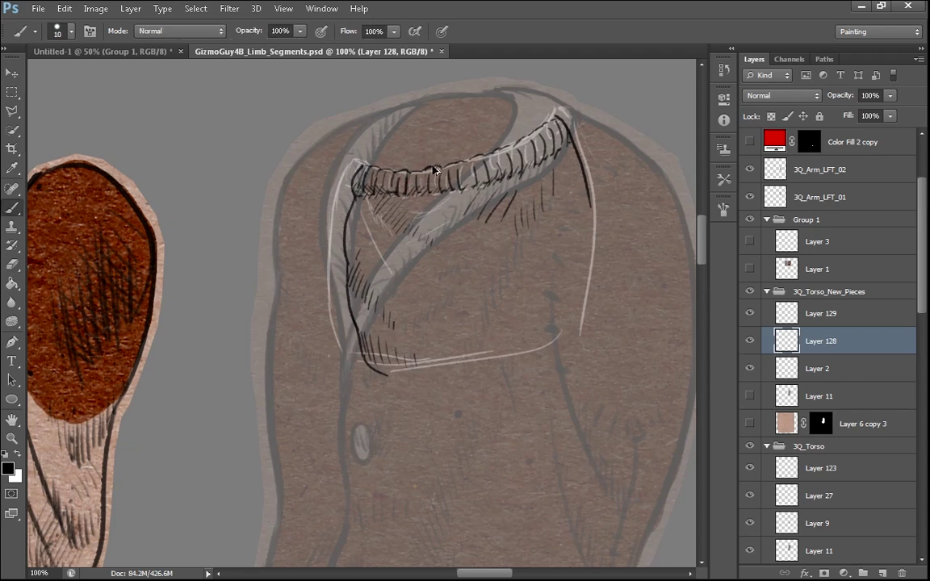
Touch up the ribs at the neckband's left end and add small crease marks on the shirt below the band
key("e")
key("b")
key("e")
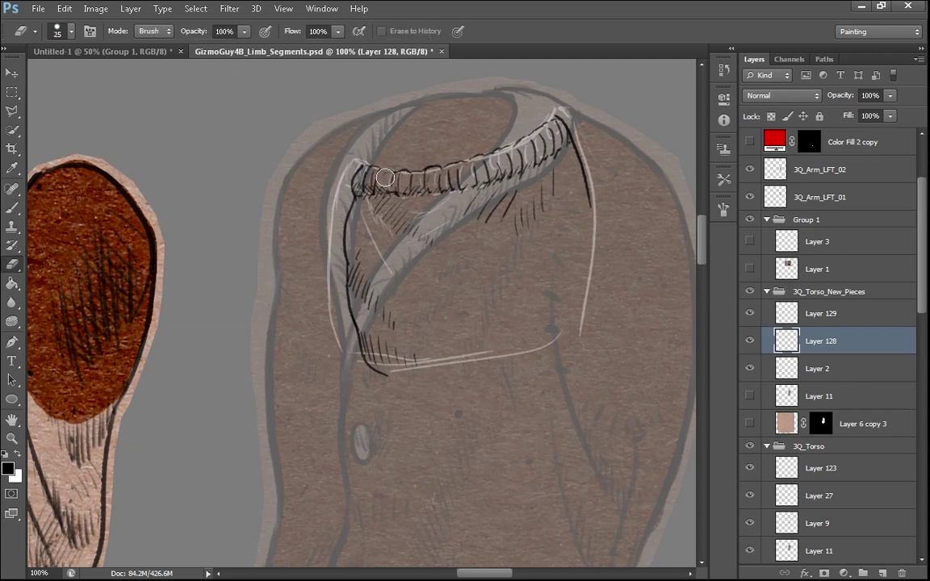
key("b")
left_click_drag(373, 163, 362, 175)
left_click_drag(421, 180, 410, 192)
left_click_drag(502, 286, 493, 303)
left_click_drag(529, 270, 459, 271)
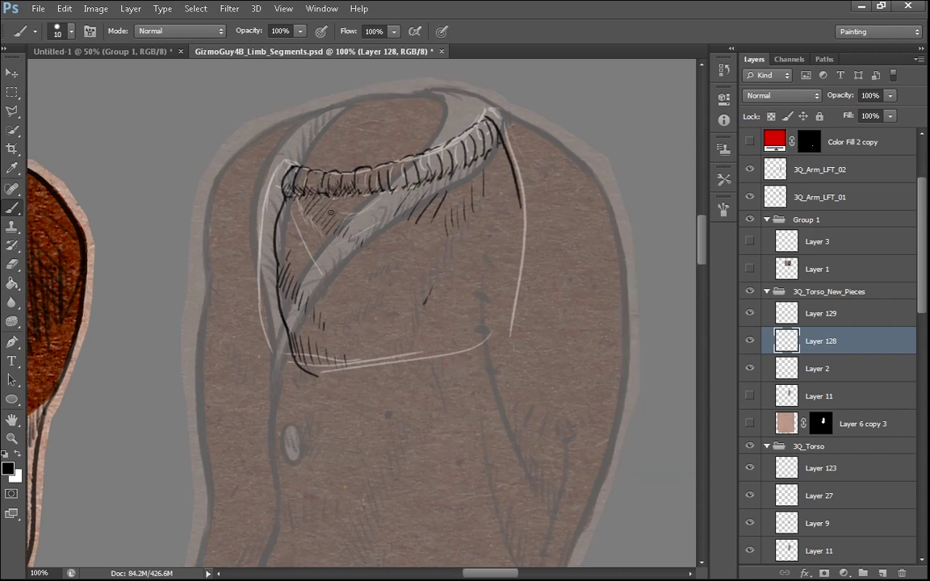
scroll(348, 229, "up", 2)
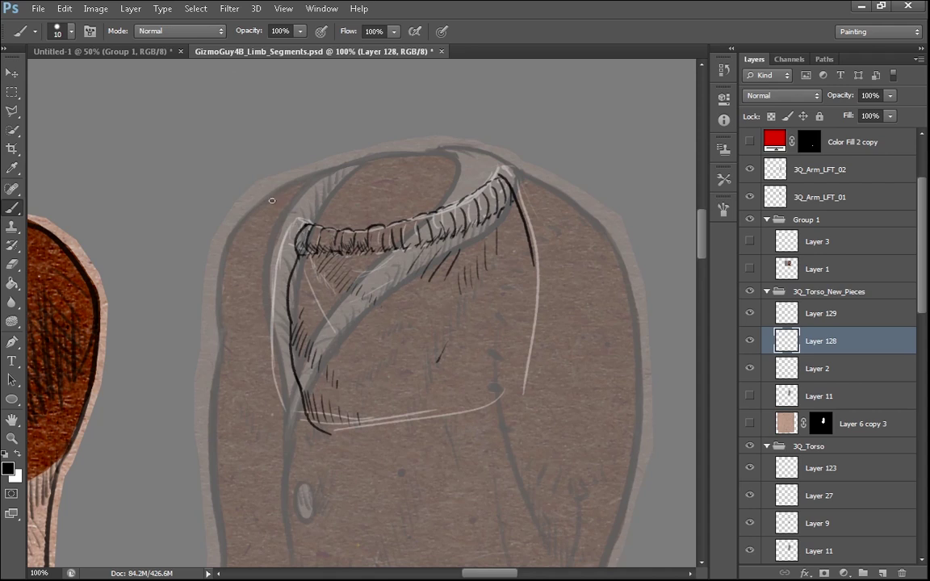
left_click(462, 267)
Preview Layer 11 briefly and compare the neckband with the collar sketch on Layer 3 of Group 1
left_click(750, 396)
left_click(750, 396)
left_click(750, 242)
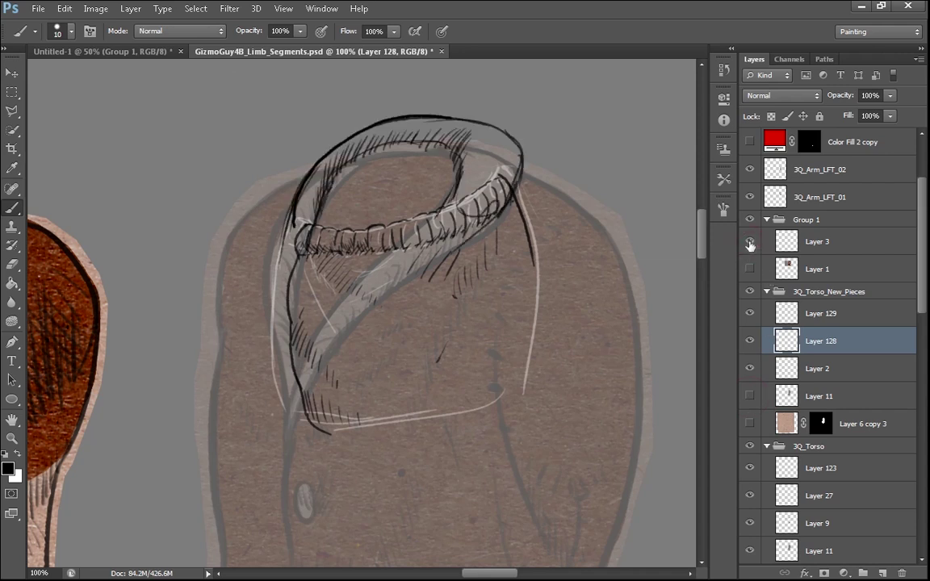
left_click(750, 242)
left_click(749, 242)
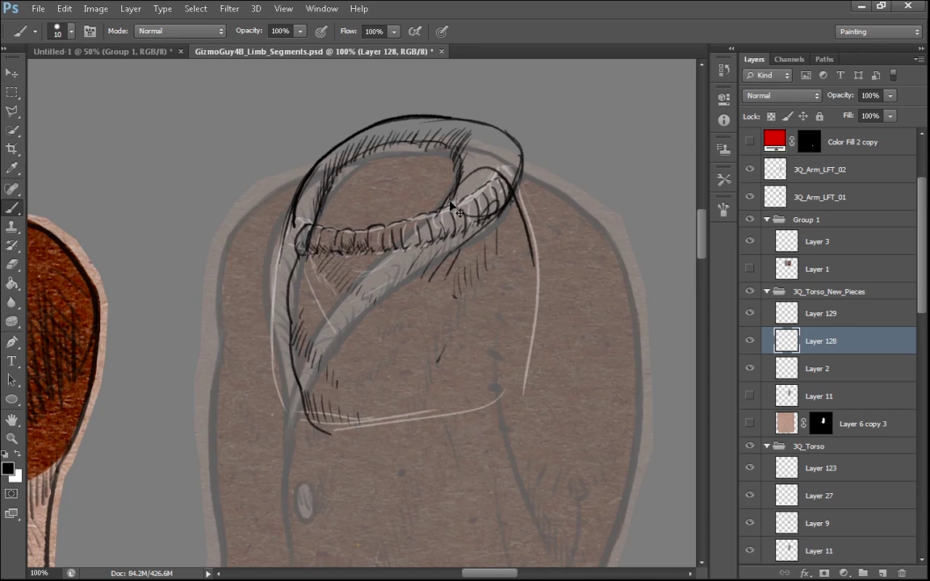
mouse_move(307, 414)
left_mouse_down()
mouse_move(399, 239)
mouse_move(464, 153)
mouse_move(283, 325)
mouse_move(276, 404)
left_mouse_up()
key("ctrl+z")
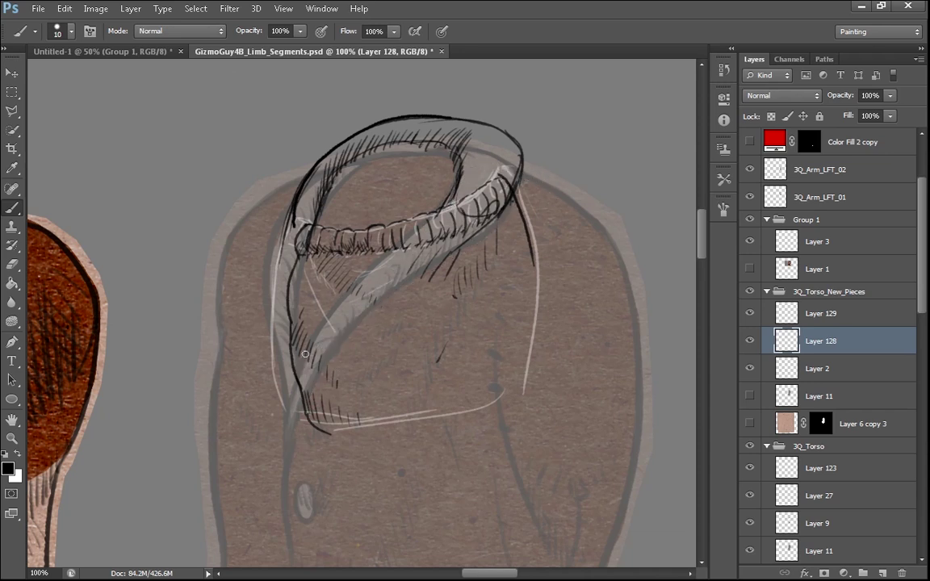
mouse_move(271, 334)
left_mouse_down()
mouse_move(345, 133)
mouse_move(245, 313)
mouse_move(257, 348)
left_mouse_up()
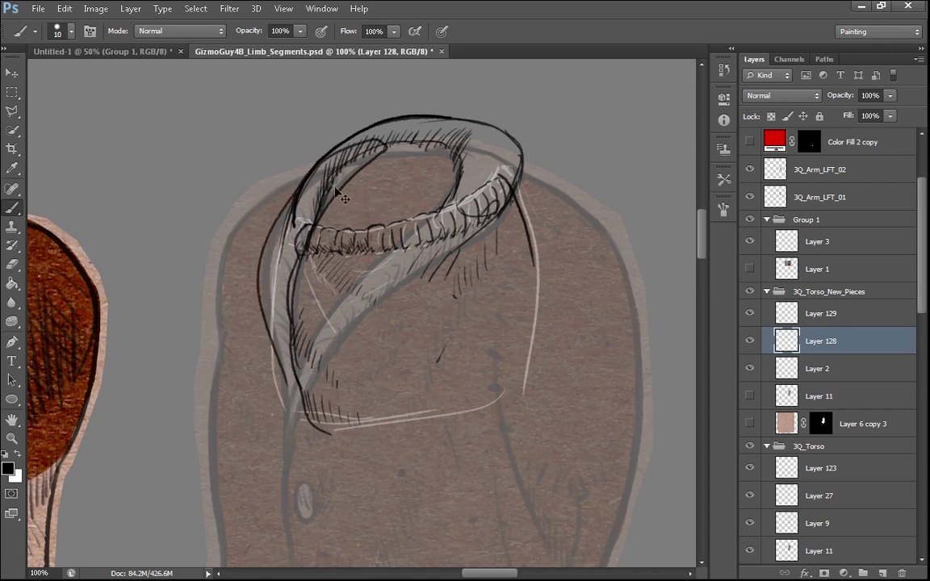
key("ctrl+z")
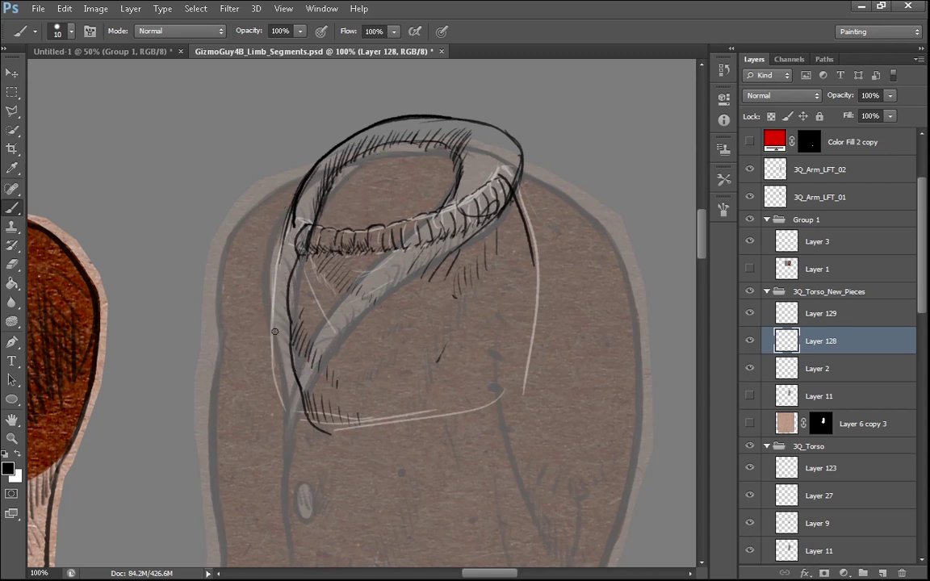
mouse_move(277, 371)
left_mouse_down()
mouse_move(275, 256)
mouse_move(293, 194)
mouse_move(447, 113)
mouse_move(521, 160)
mouse_move(455, 249)
mouse_move(449, 154)
mouse_move(296, 409)
left_mouse_up()
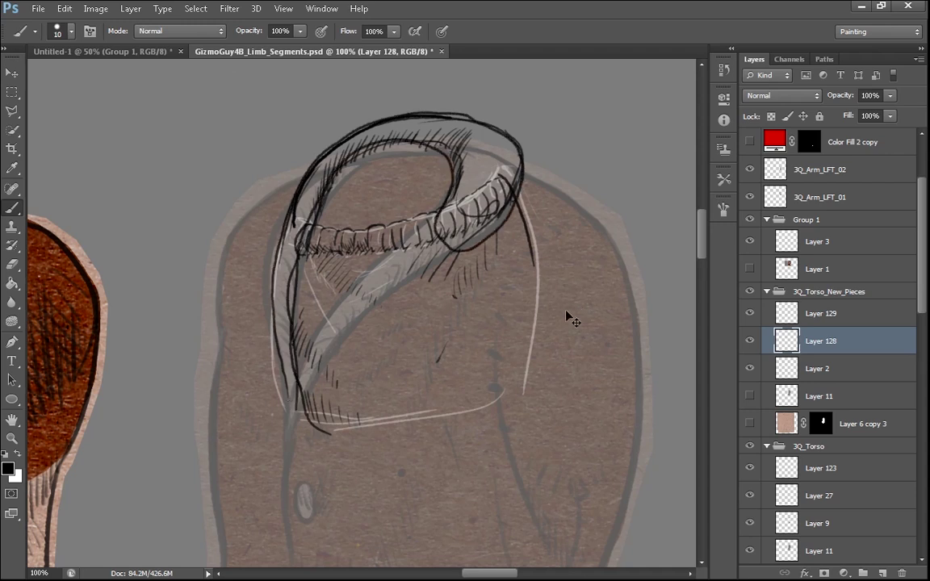
key("ctrl+z")
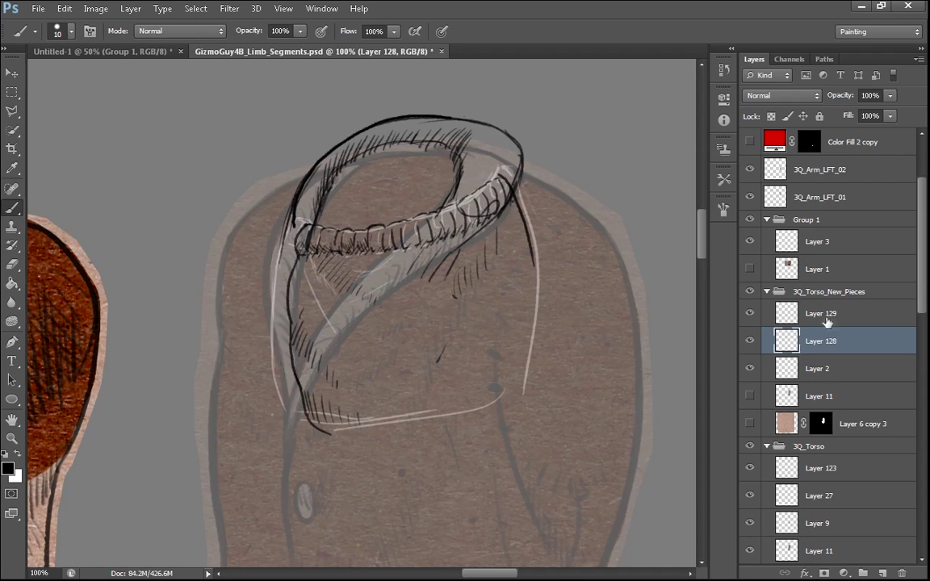
Invert the collar sketch on Layer 3 of Group 1 and set its opacity to 25%
left_click(749, 243)
left_click(750, 242)
left_click(813, 241)
key("ctrl+i")
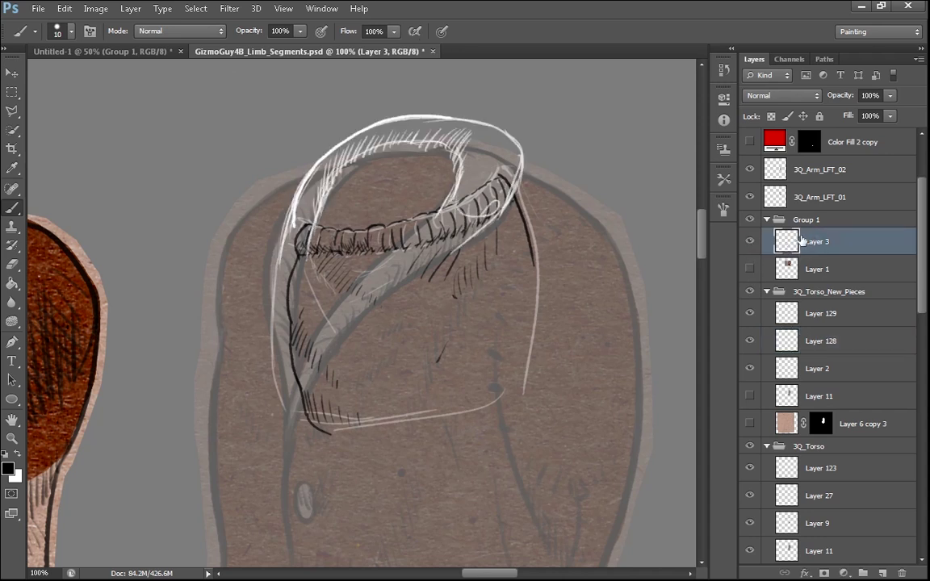
double_click(872, 95)
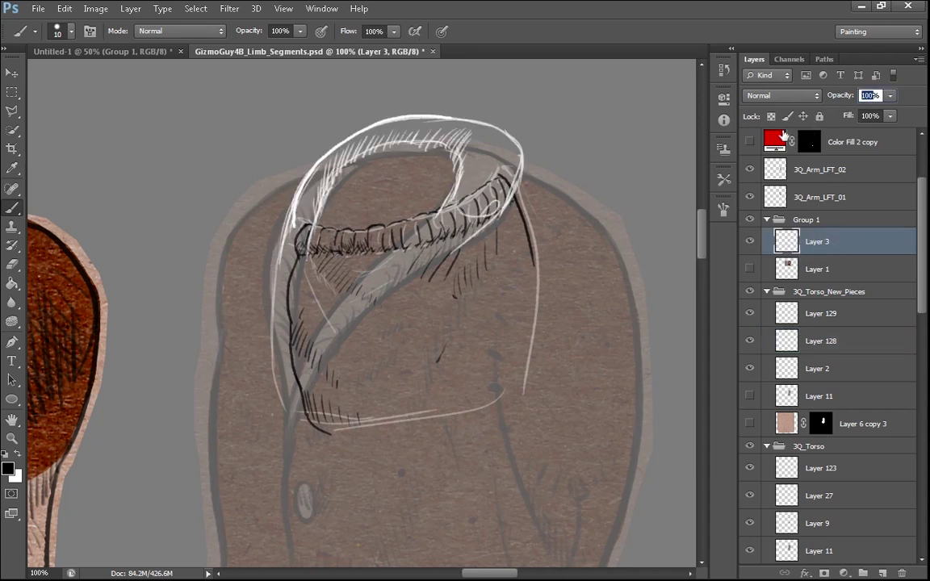
type("25")
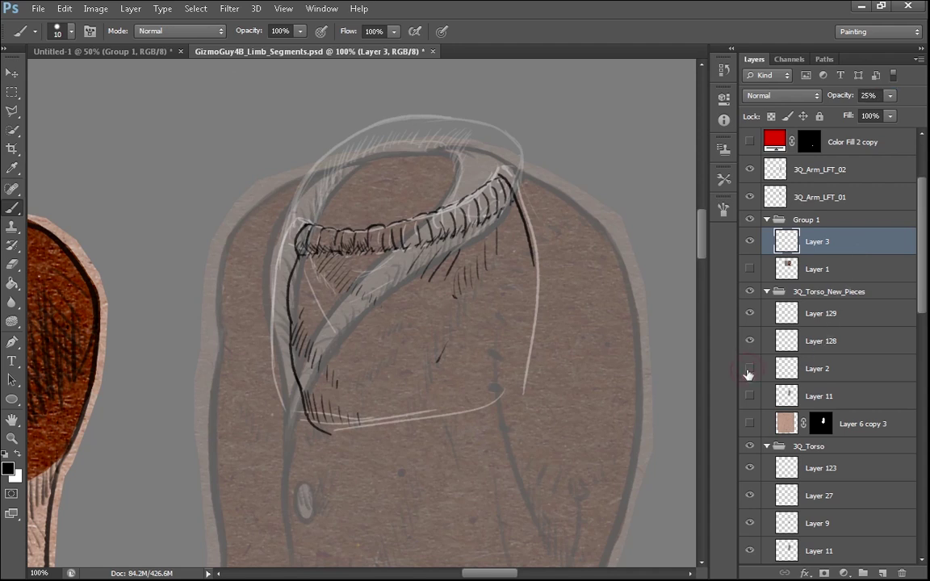
Hide Layer 2, then move Layer 3 directly below Layer 128 in 3Q_Torso_New_Pieces and hide it
left_click(749, 370)
left_click_drag(837, 243, 838, 326)
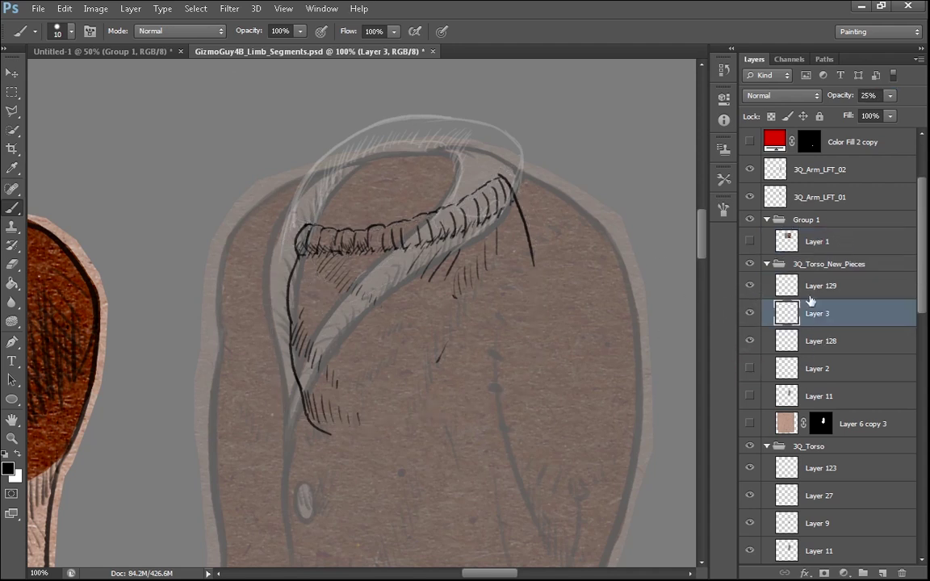
left_click(751, 313)
key("ctrl+bracketleft")
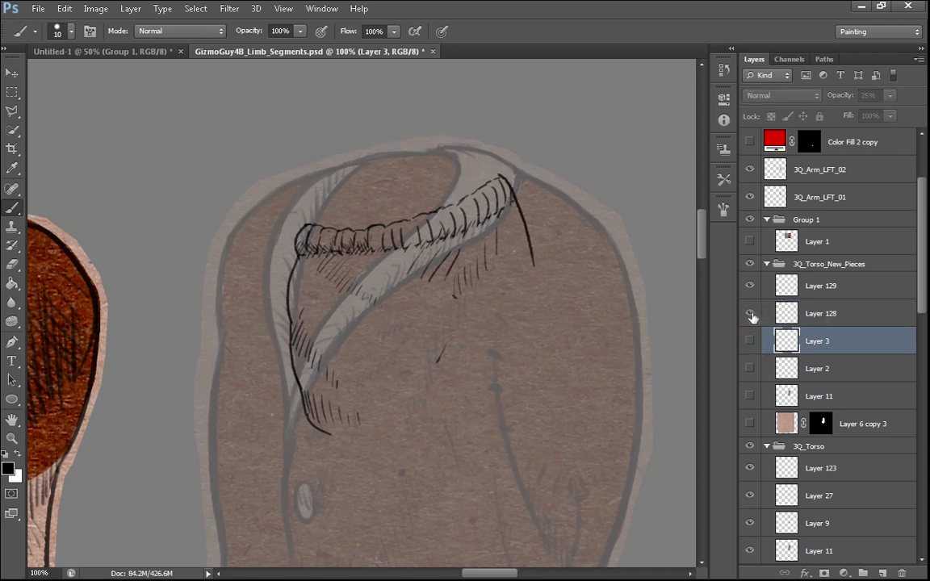
Compare the neckband line work on Layer 128 with the shading on Layer 129 by hiding and showing each
left_click(751, 314)
left_click(751, 315)
left_click(750, 286)
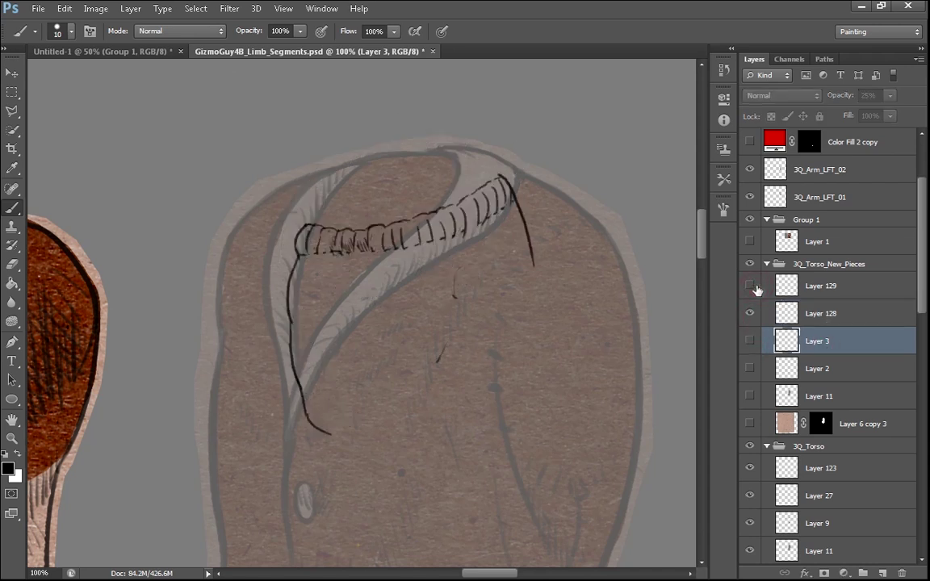
left_click(750, 287)
On Layer 128, touch up the neckband, hatch the shirt's left side, and outline its open right and lower edges with dashes
left_click(875, 315)
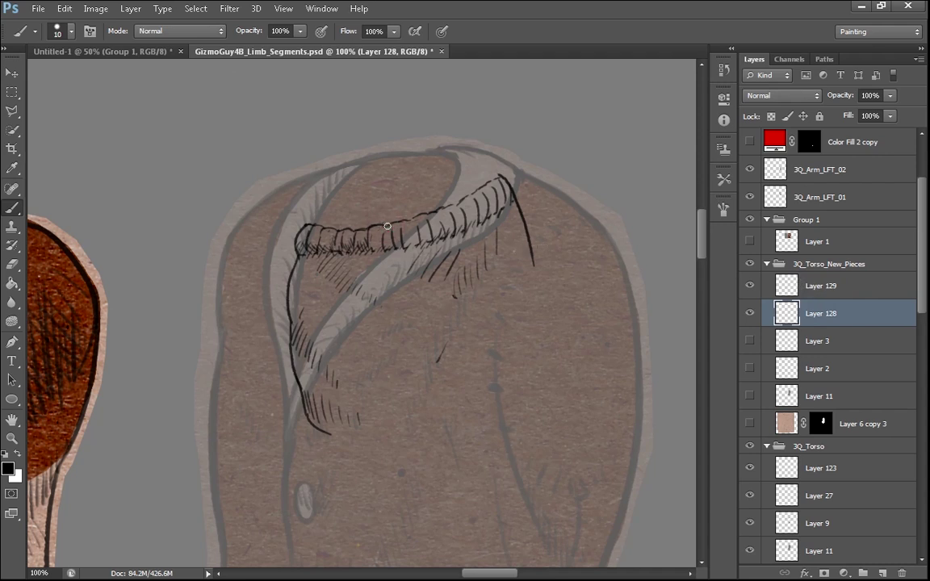
left_click_drag(389, 225, 401, 220)
left_click_drag(434, 373, 429, 370)
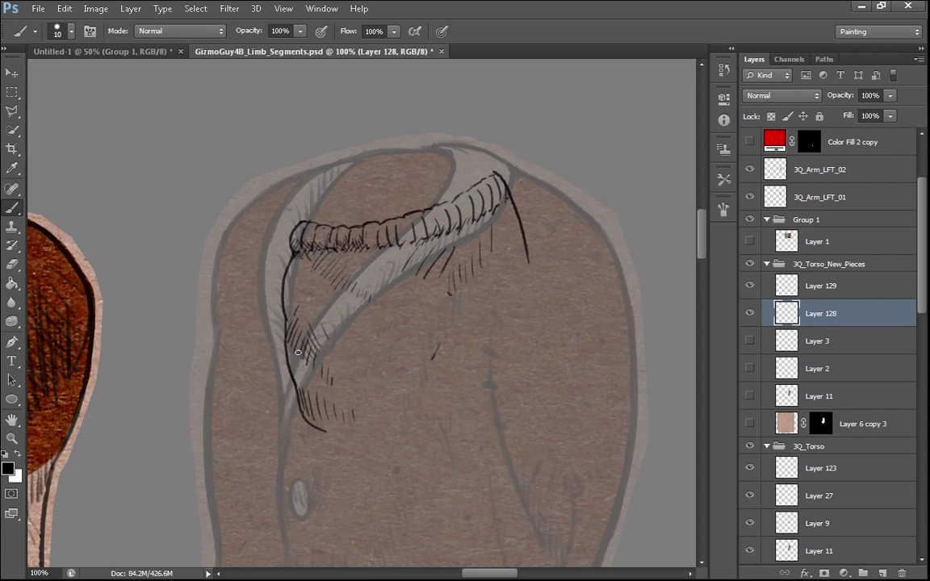
left_click_drag(336, 323, 326, 295)
left_click_drag(298, 353, 341, 276)
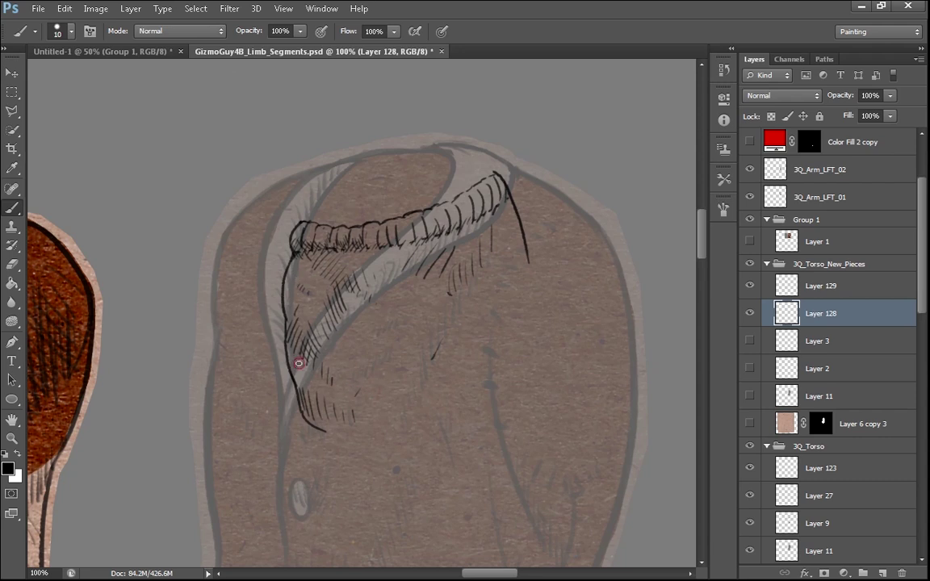
left_click_drag(299, 364, 287, 387)
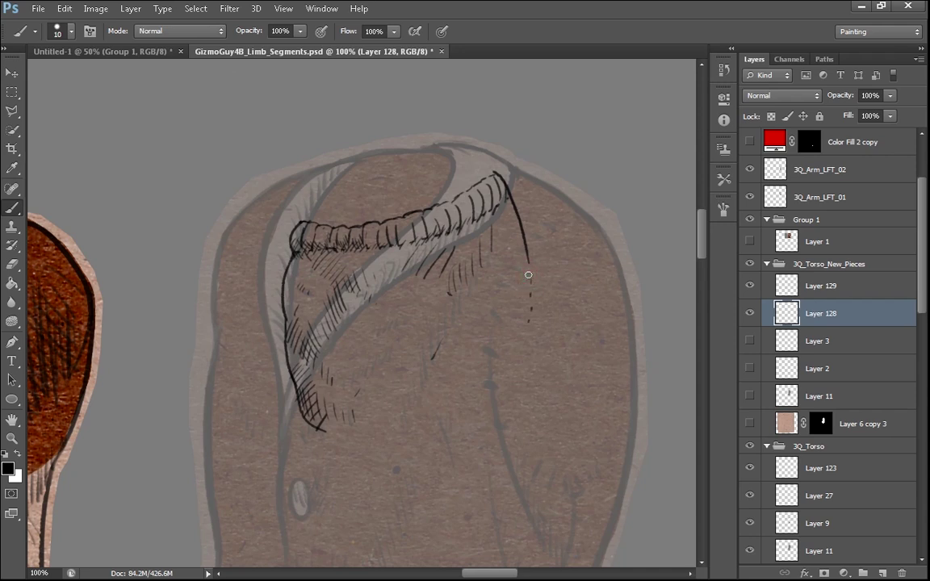
Preview the new-piece layers and move the sketch on Layer 3 out of 3Q_Torso_New_Pieces into Group 1, below Layer 1
left_click(749, 313)
left_click_drag(750, 286, 750, 313)
left_click(824, 292, "ctrl")
left_click(750, 342)
left_click(750, 342)
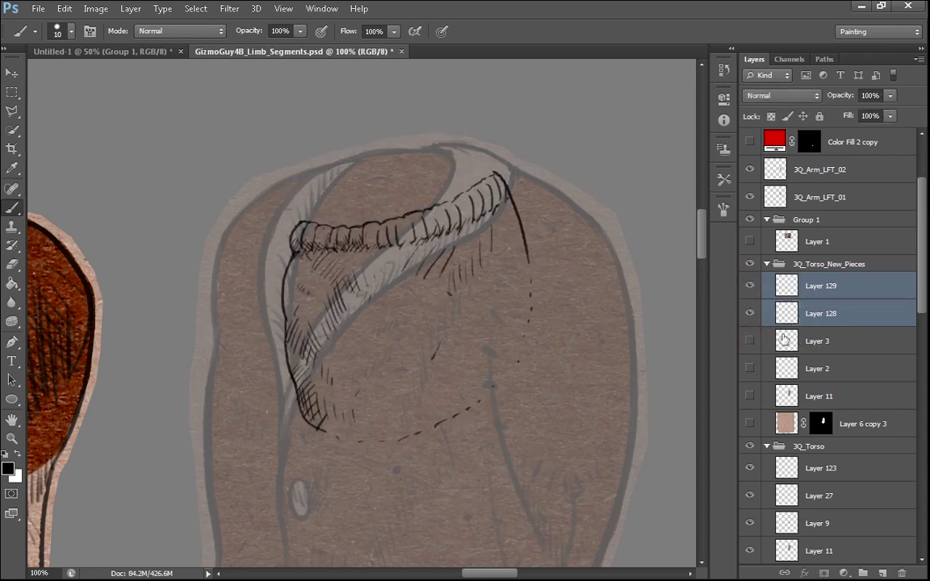
left_click_drag(808, 345, 807, 255)
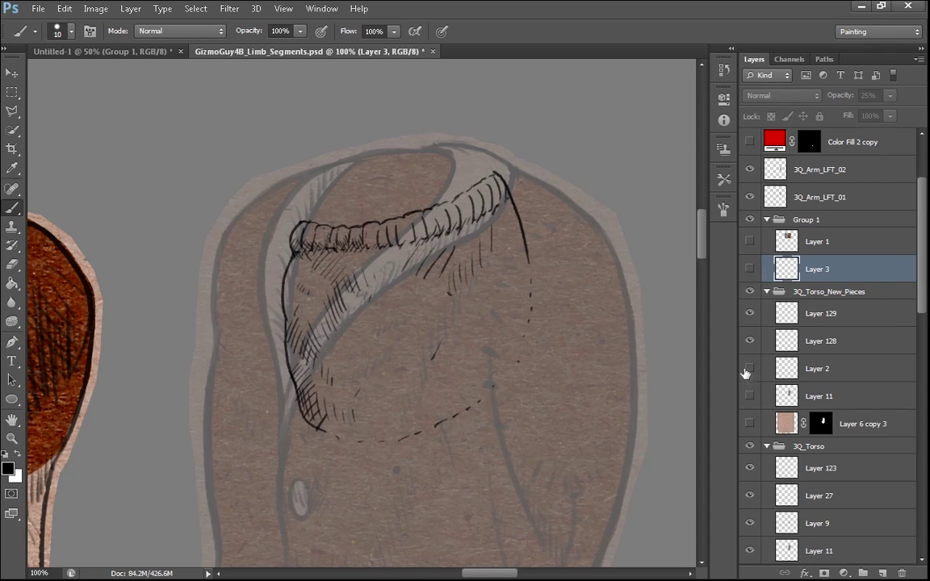
Preview and delete Layer 2 in 3Q_Torso_New_Pieces, then briefly preview the colour fill on Layer 11
left_click(749, 369)
left_click(750, 369)
left_click_drag(845, 376, 902, 572)
left_click(750, 341)
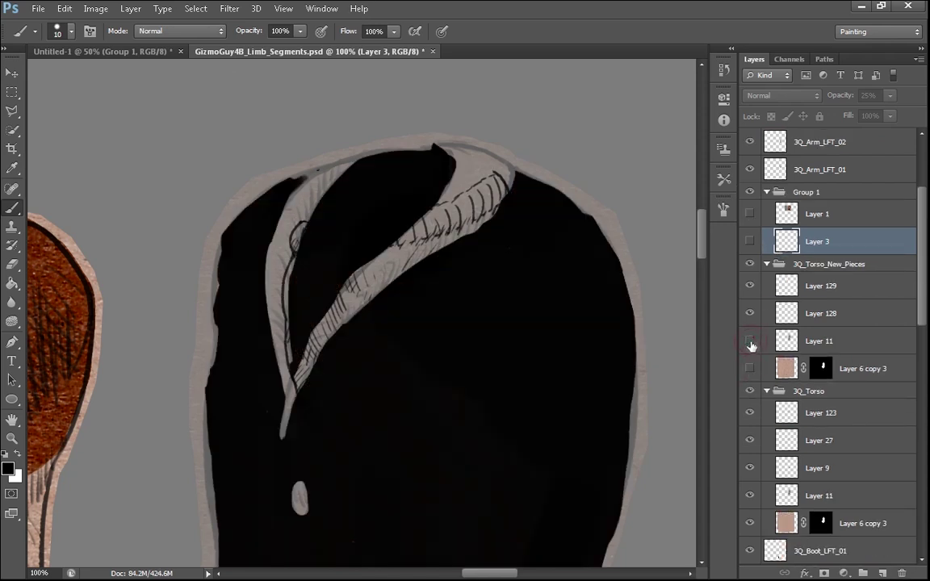
left_click(750, 343)
Show the paper texture on Layer 6 copy 3 in 3Q_Torso_New_Pieces and delete its layer mask without applying it
left_click(750, 368)
left_click(822, 368)
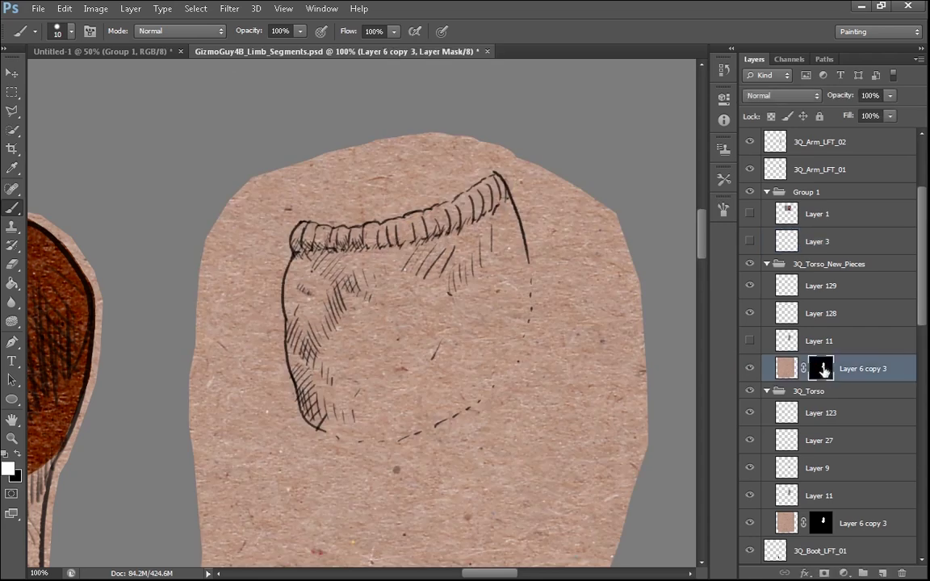
scroll(741, 330, "down", 2)
key("Delete")
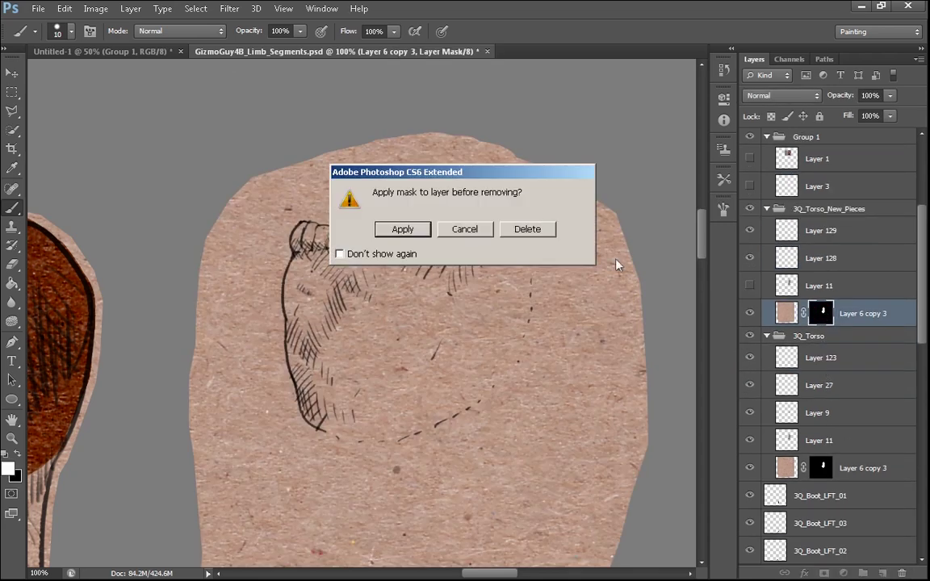
left_click(522, 232)
Trace a polygonal lasso selection just outside the neck piece's outline and mask the 3Q_Torso_New_Pieces group with it
left_click(823, 210)
key("l")
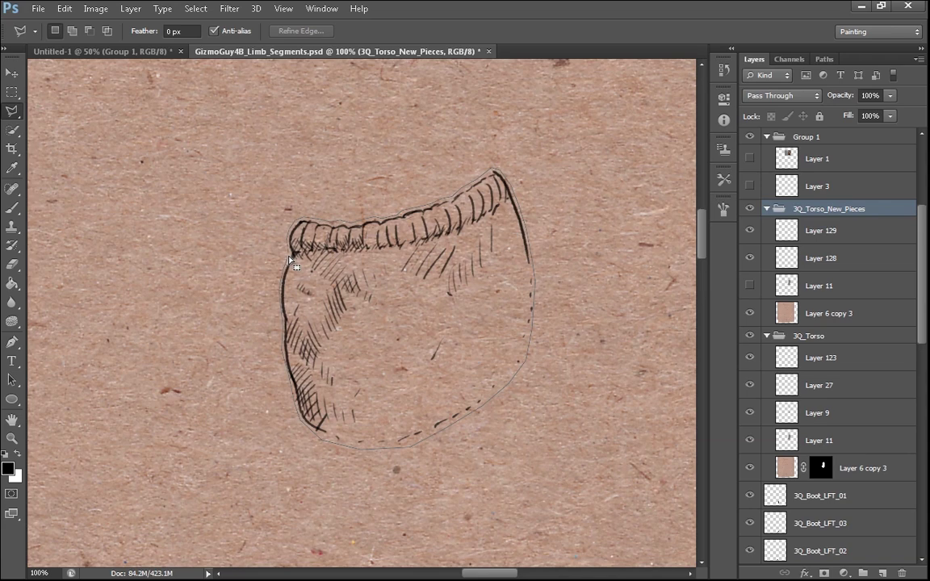
left_click(291, 260)
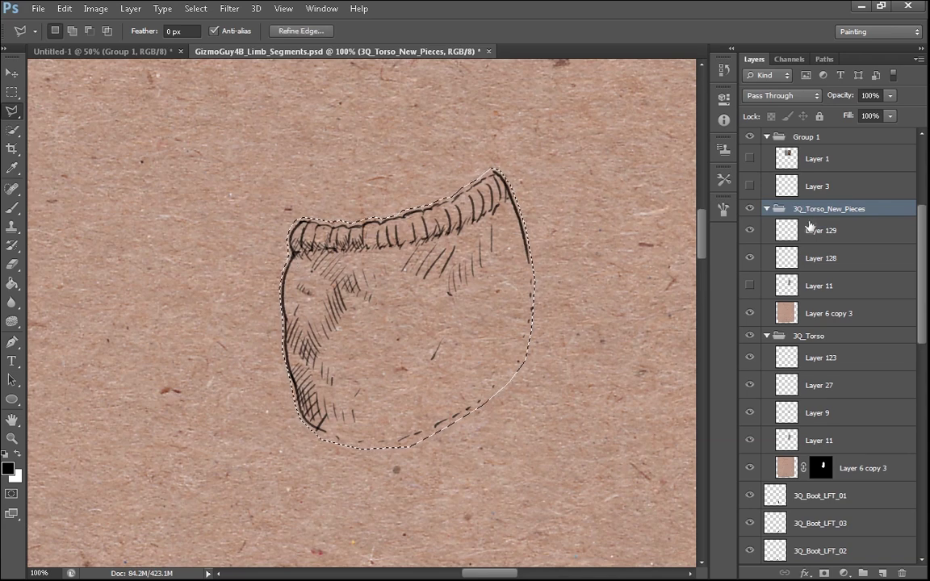
left_click(824, 573)
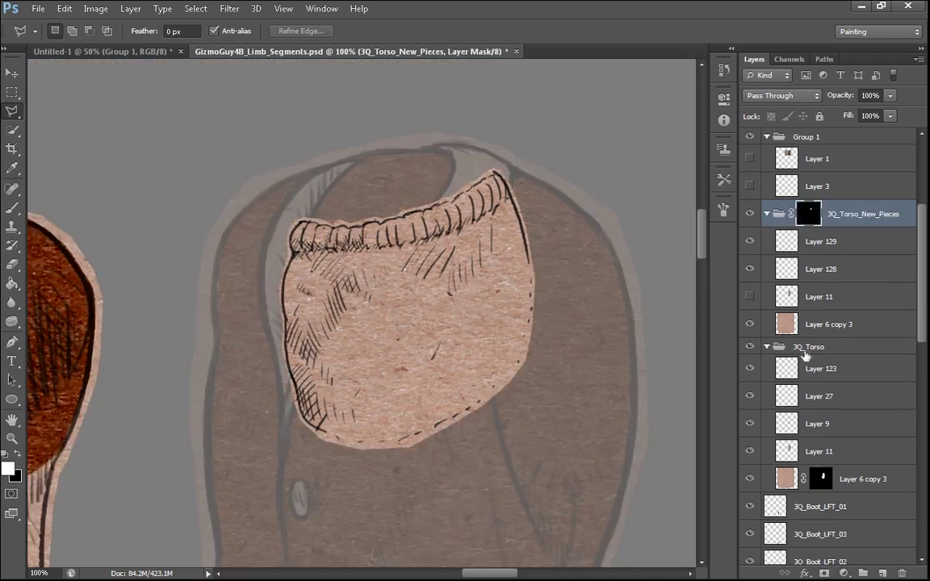
Show Layer 11 in 3Q_Torso_New_Pieces and change its blend mode to Normal
left_click(749, 296)
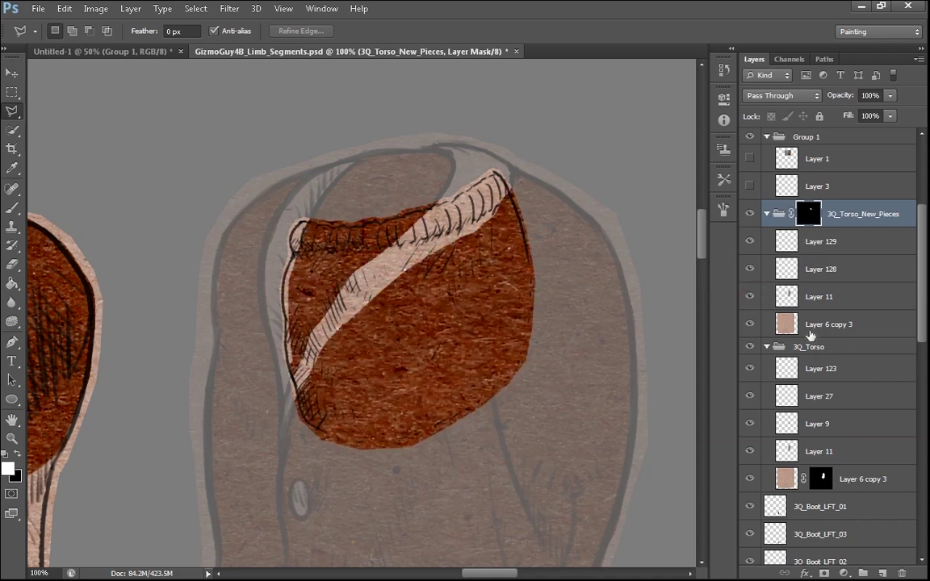
left_click(814, 296)
left_click(749, 296)
left_click(749, 296)
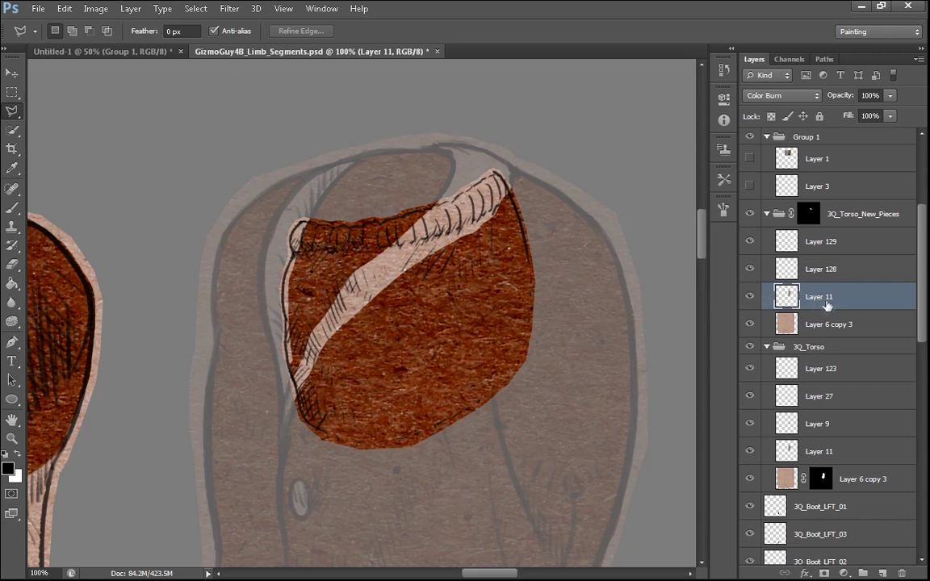
left_click(786, 96)
left_click(766, 106)
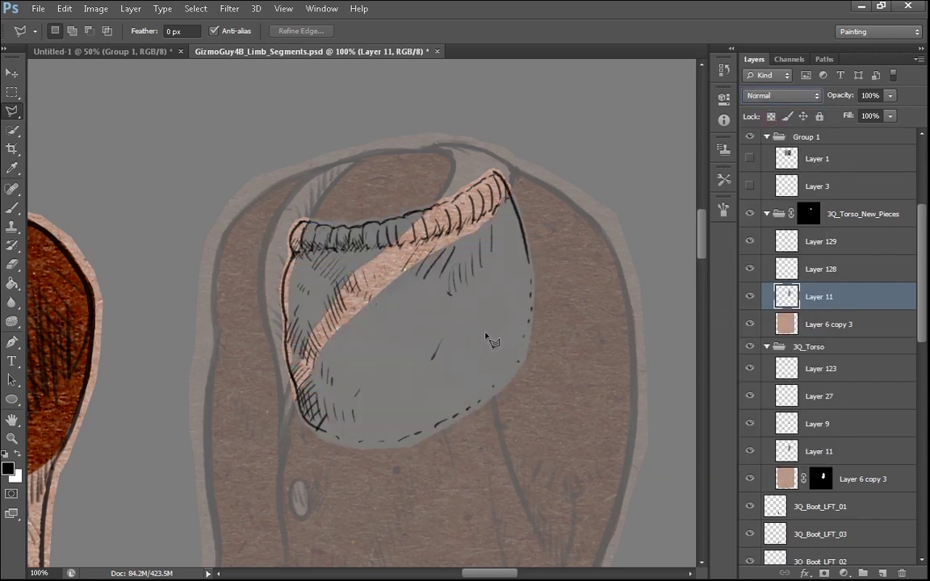
Sample the grey fill of Layer 11 as the foreground colour for the Brush tool
key("alt")
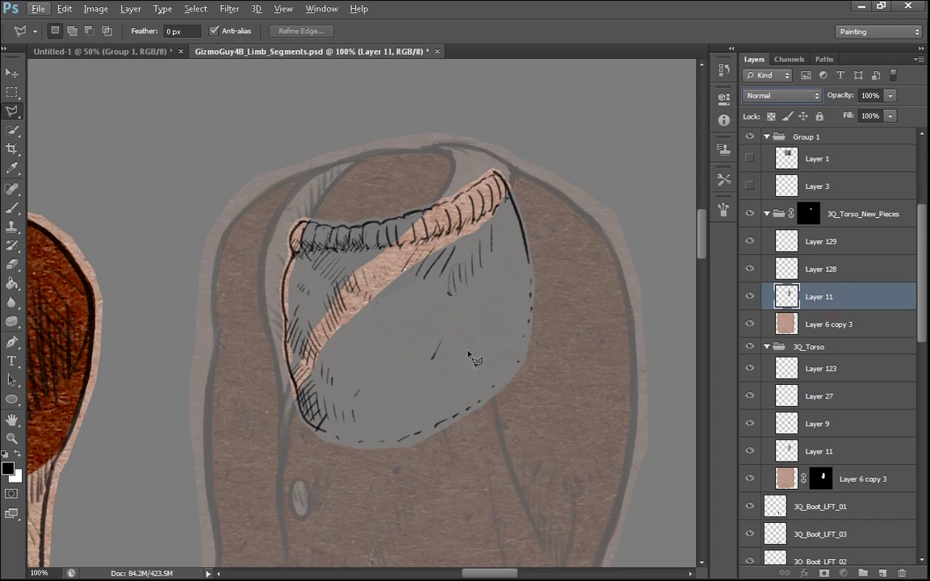
left_click(817, 326)
left_click(825, 299)
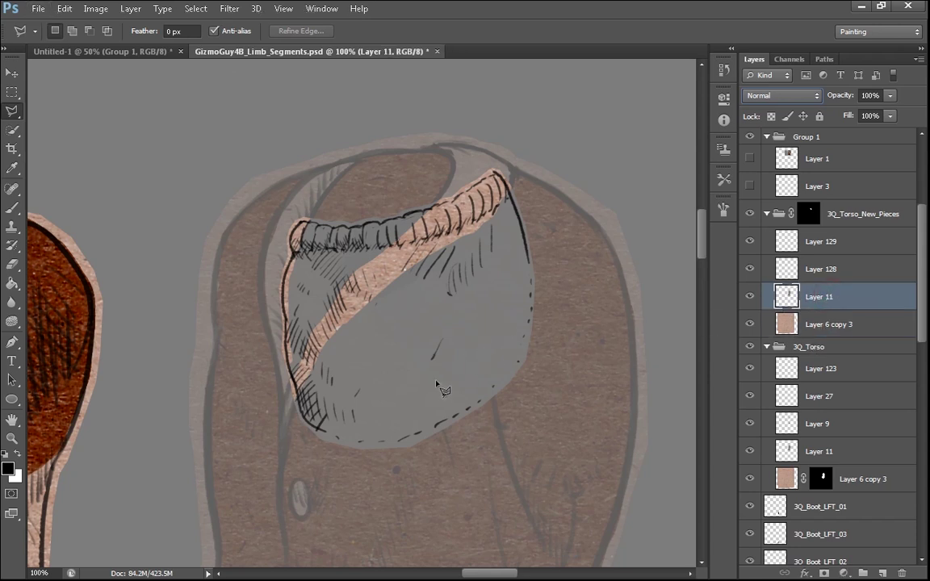
left_click(12, 207)
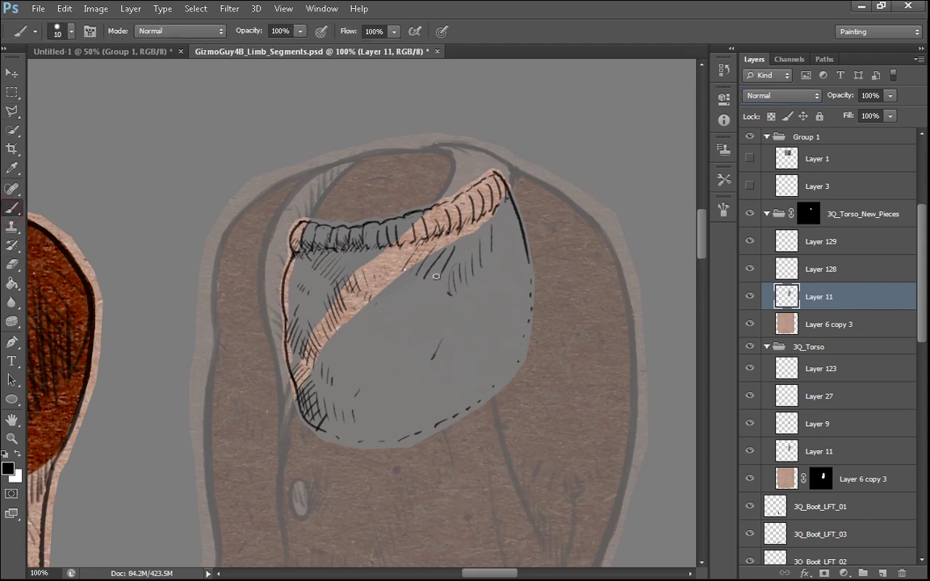
left_click(376, 344, "alt")
Delete Layer 11 from 3Q_Torso_New_Pieces and add a new Color Burn layer above Layer 6 copy 3
left_click(749, 296)
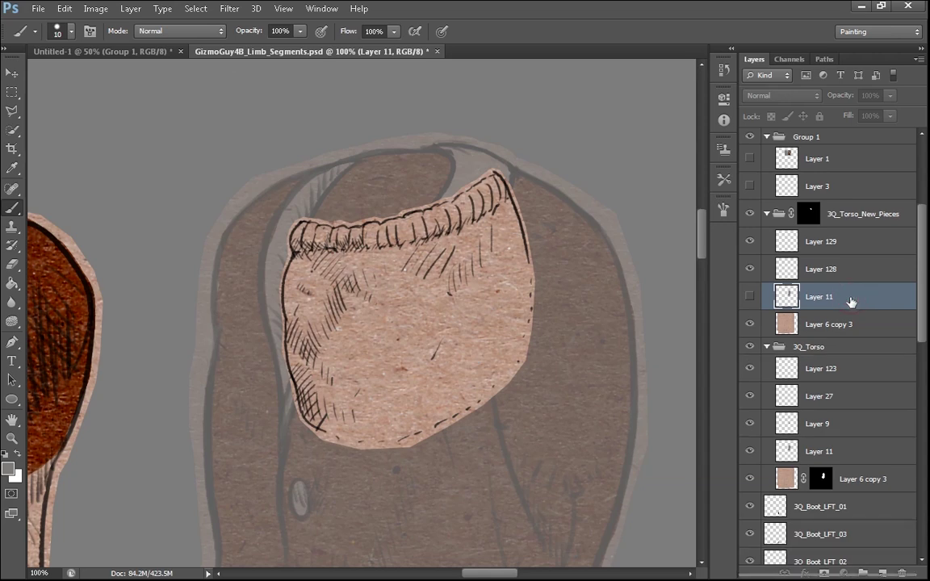
key("Delete")
left_click(883, 571)
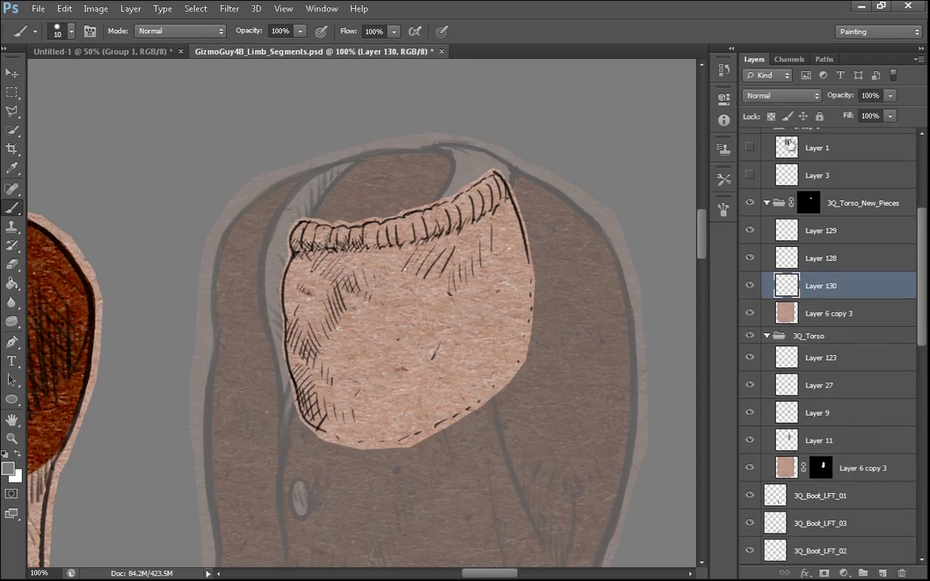
left_click(778, 95)
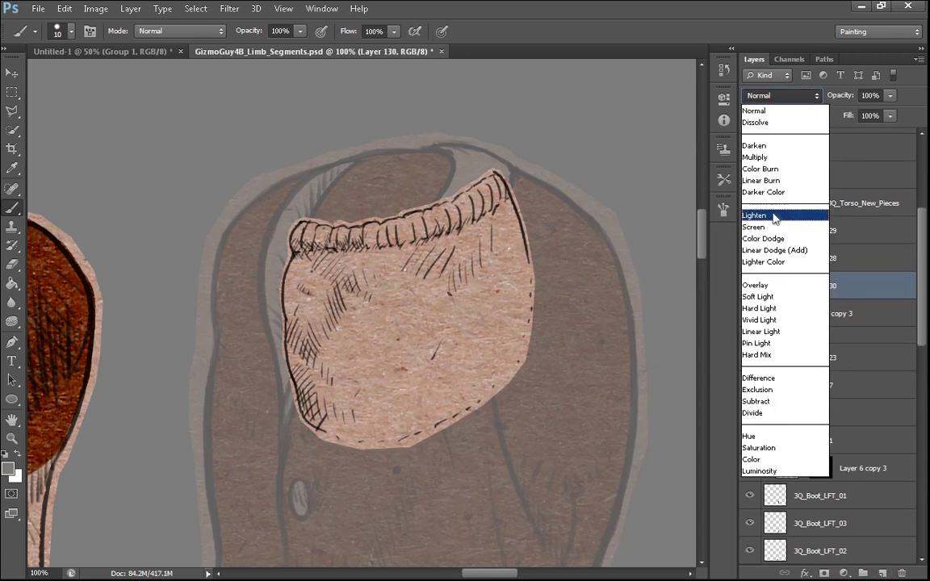
left_click(762, 169)
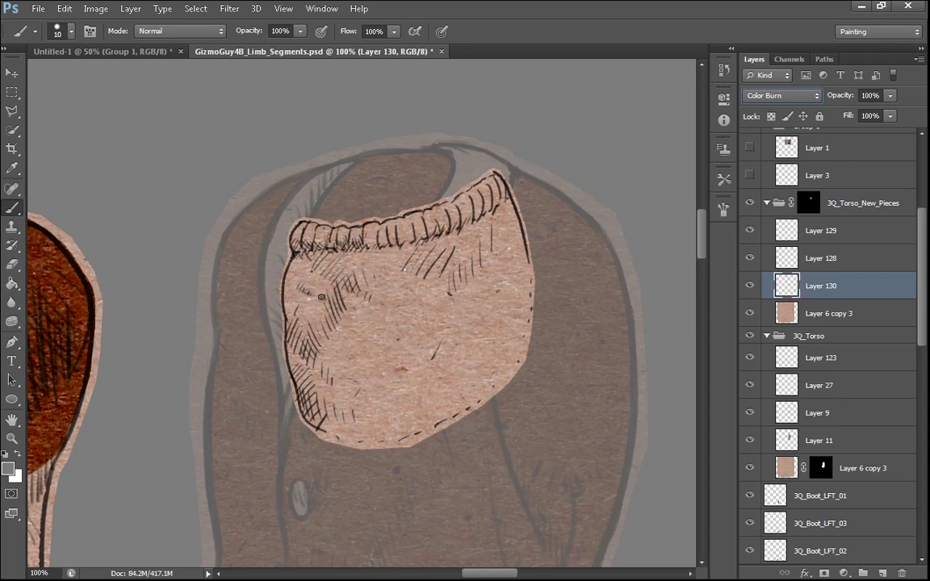
Set the brush size to 52 px and paint the sampled grey over the neckband and shirt, leaving a thin paper border
right_click(390, 295)
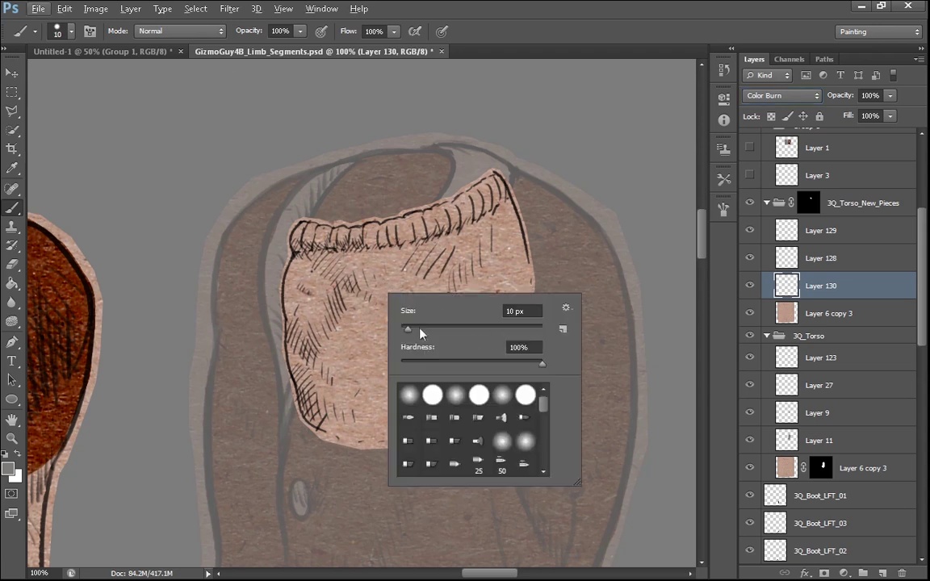
left_click_drag(407, 328, 437, 327)
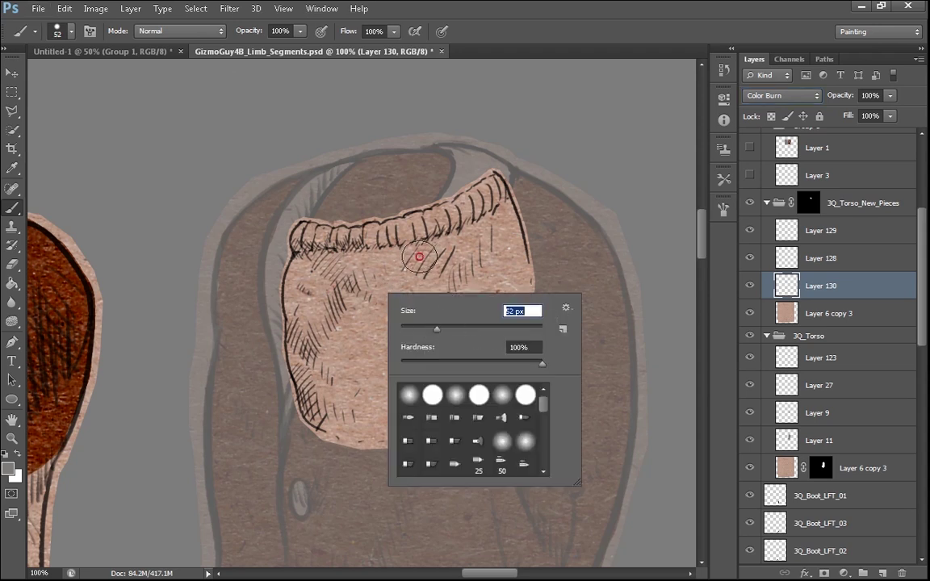
left_click(418, 257)
mouse_move(299, 270)
left_mouse_down()
mouse_move(331, 254)
mouse_move(302, 218)
mouse_move(407, 202)
mouse_move(490, 270)
mouse_move(355, 242)
mouse_move(407, 202)
mouse_move(452, 339)
mouse_move(298, 290)
left_mouse_up()
mouse_move(331, 254)
left_mouse_down()
mouse_move(299, 387)
mouse_move(372, 395)
mouse_move(352, 242)
mouse_move(450, 300)
left_mouse_up()
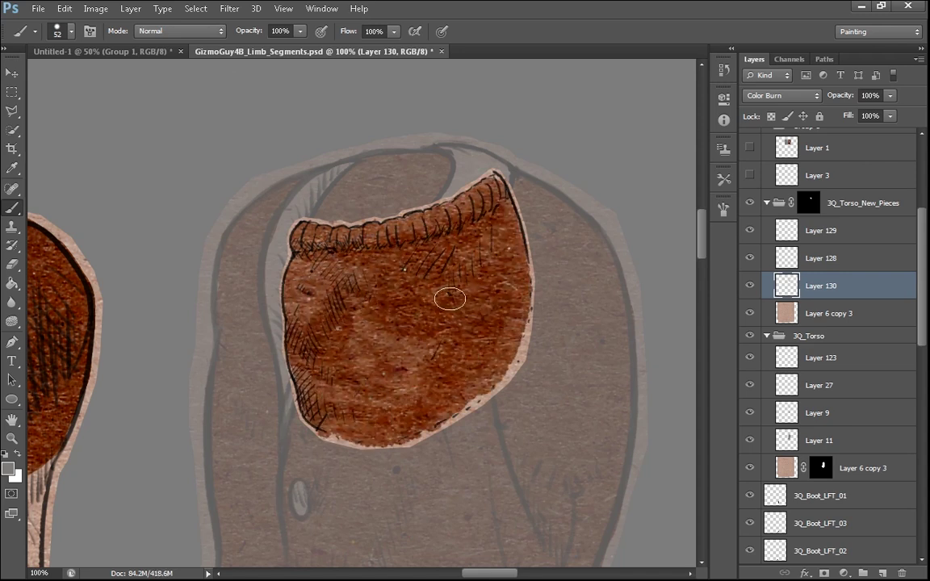
Set the opacity of the 3Q_Torso group to 100%
left_click(839, 342)
left_click(890, 98)
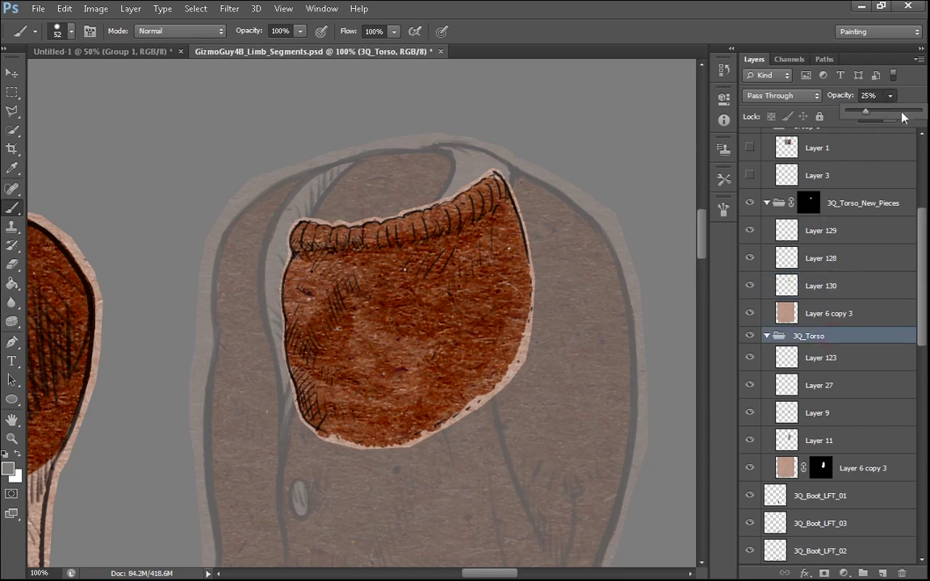
left_click_drag(902, 111, 923, 111)
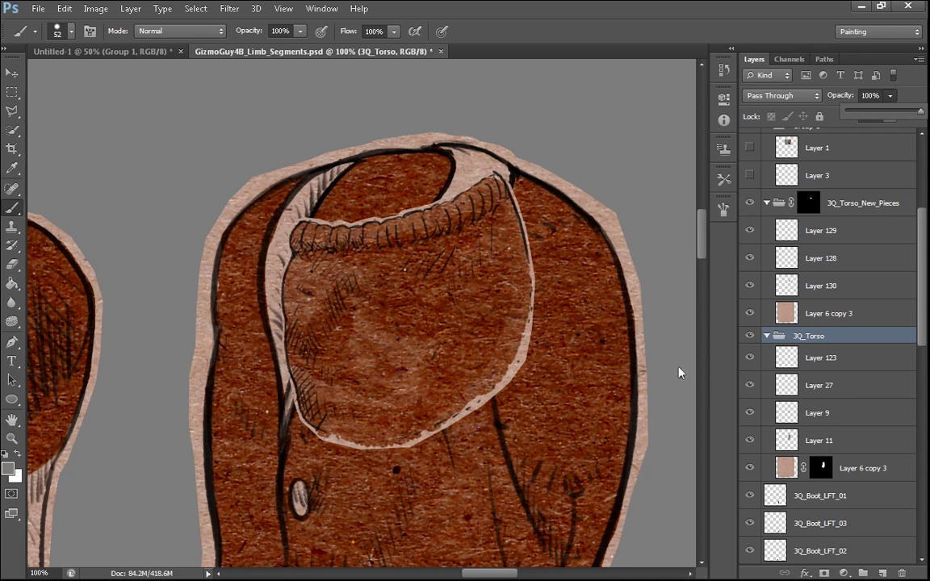
Try colorizing the shirt fill on Layer 130 green with Hue/Saturation at hue 135 and saturation 25
left_click(749, 286)
left_click(750, 285)
left_click(807, 285)
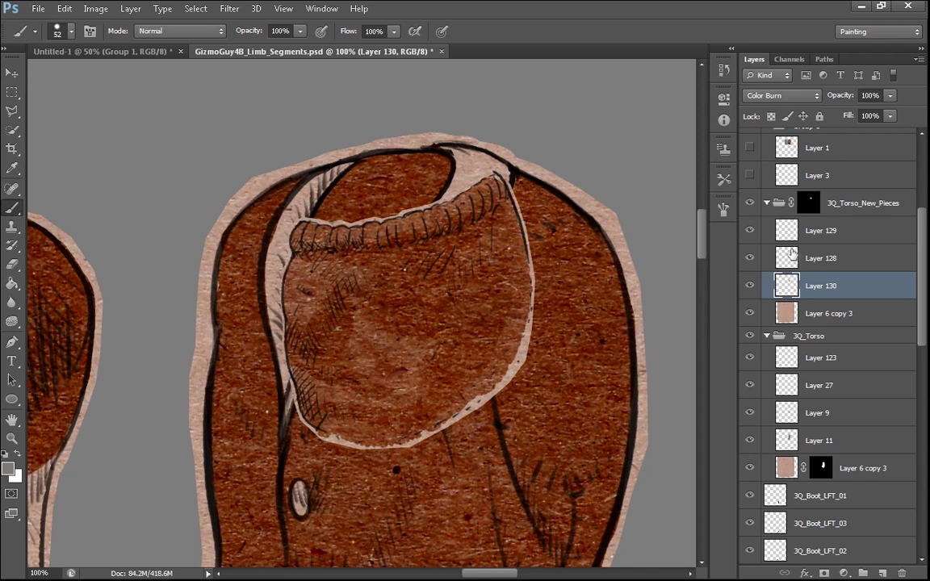
key("i")
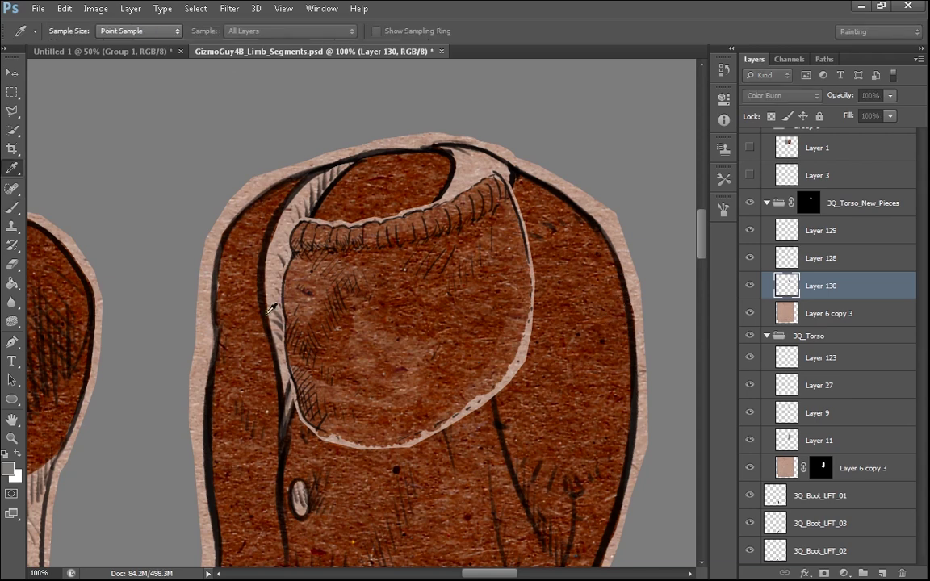
key("ctrl+u")
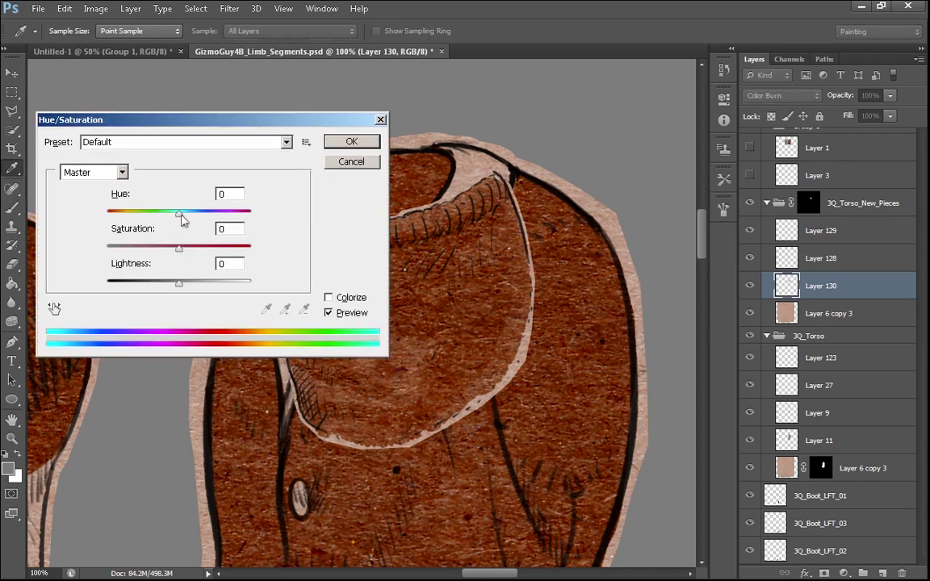
left_click(337, 298)
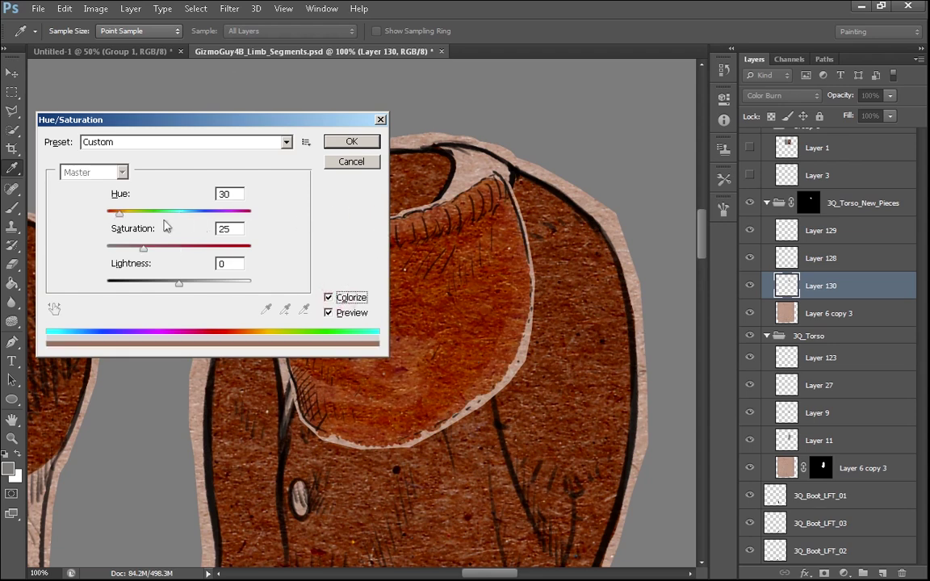
left_click_drag(119, 212, 172, 213)
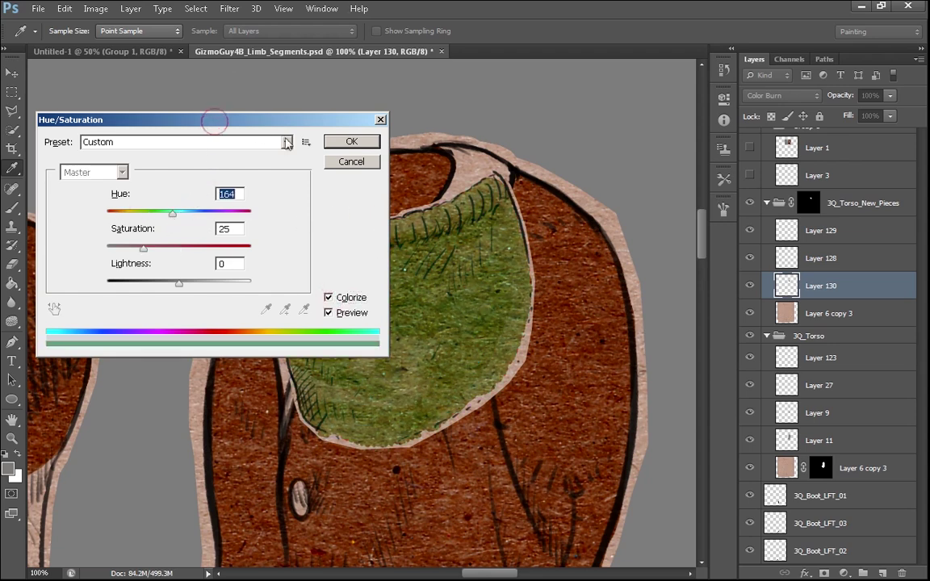
left_click_drag(198, 120, 613, 240)
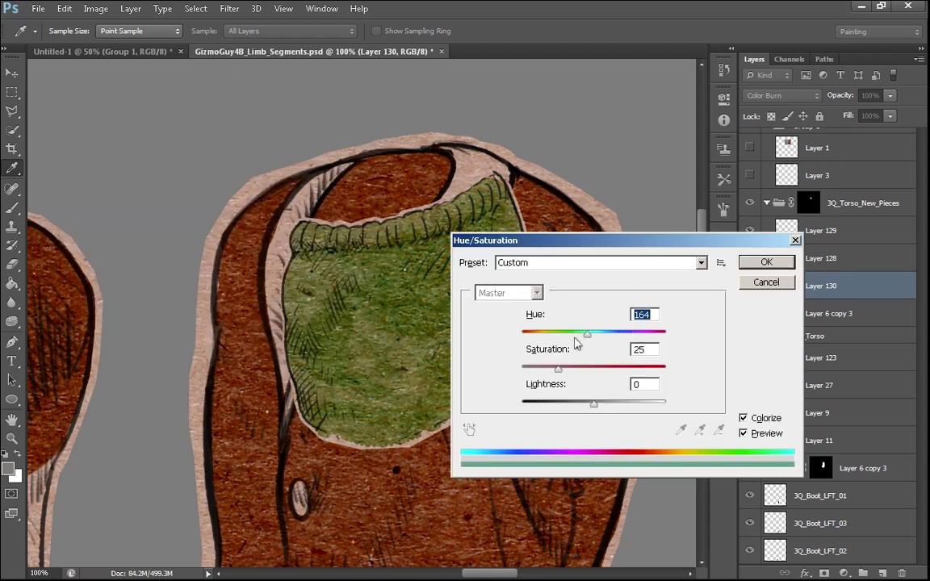
left_click_drag(587, 333, 575, 334)
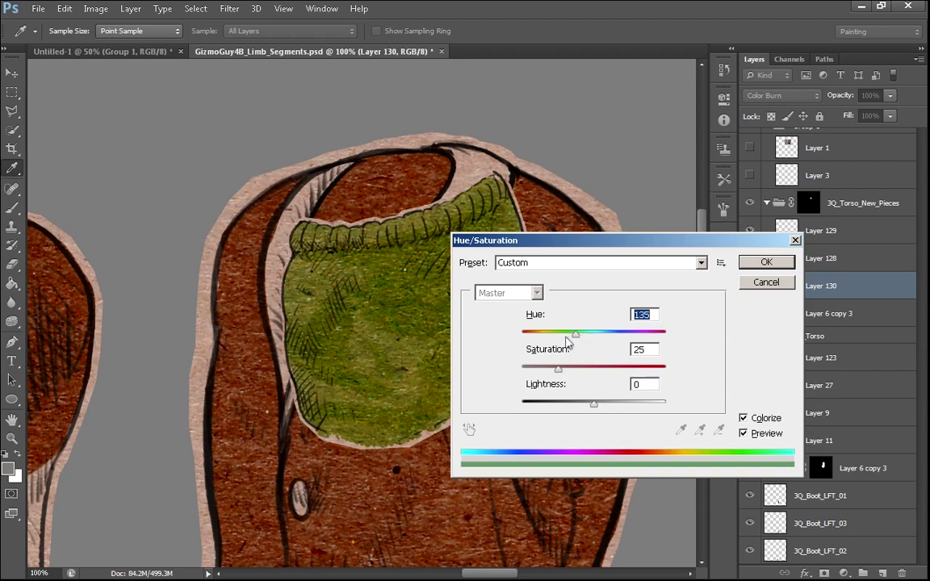
left_click(764, 263)
Compare the green shirt with the other limb segments and undo its colorization
key("ctrl+minus")
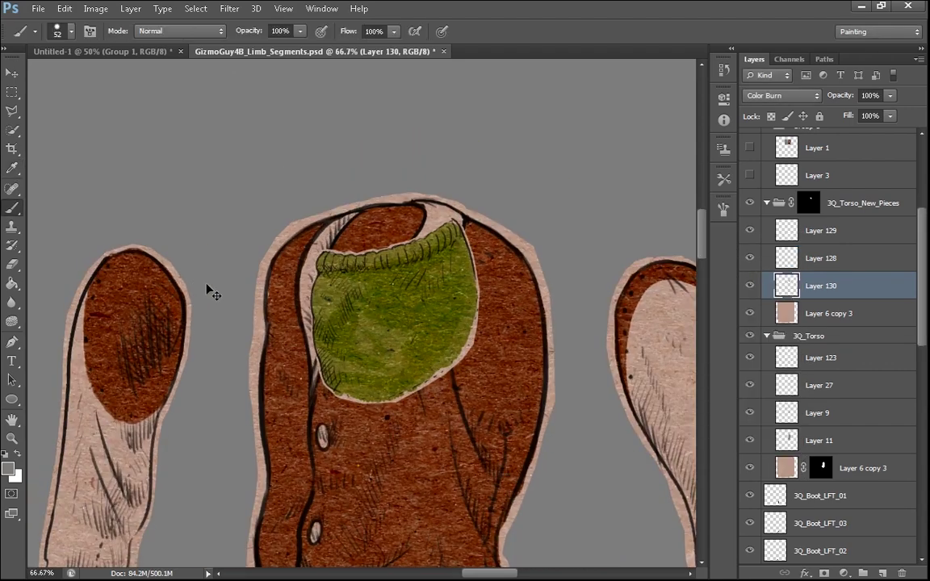
key("ctrl+minus")
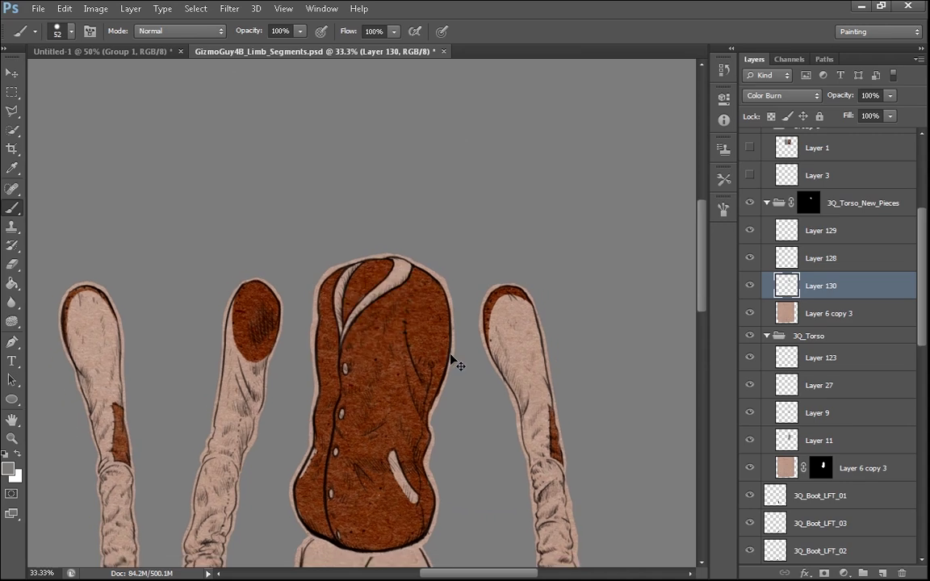
key("ctrl+minus")
key("ctrl+minus")
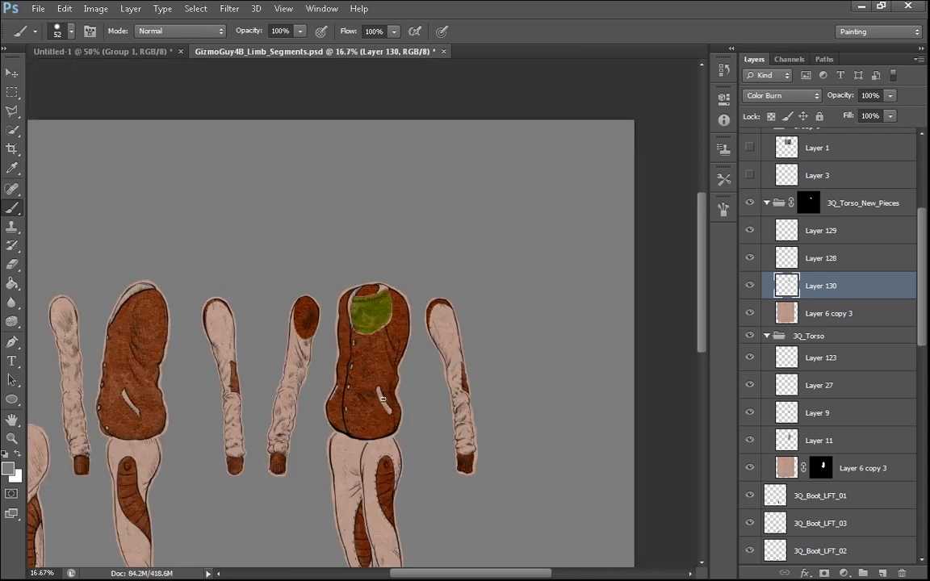
key("ctrl+plus")
key("ctrl+plus")
key("ctrl+plus")
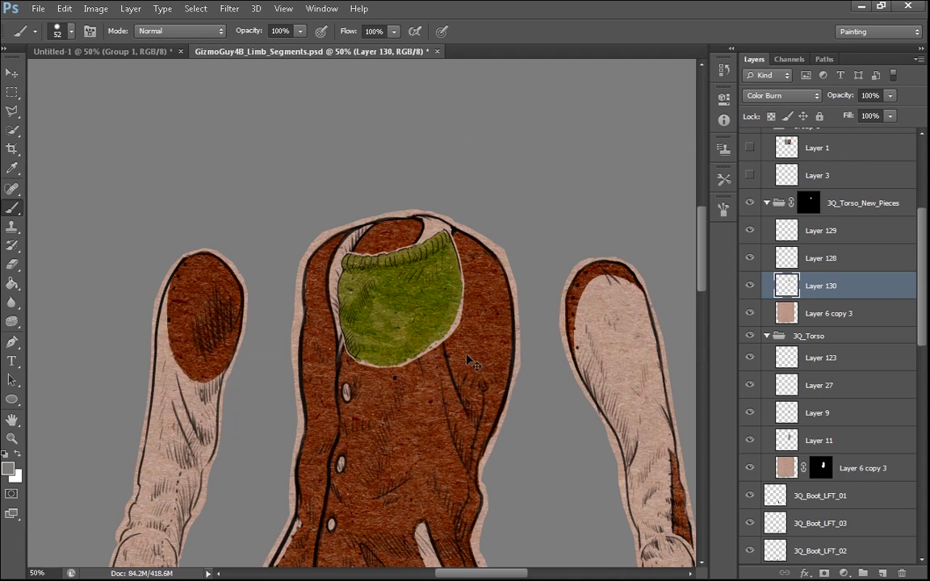
left_click(482, 346, "ctrl")
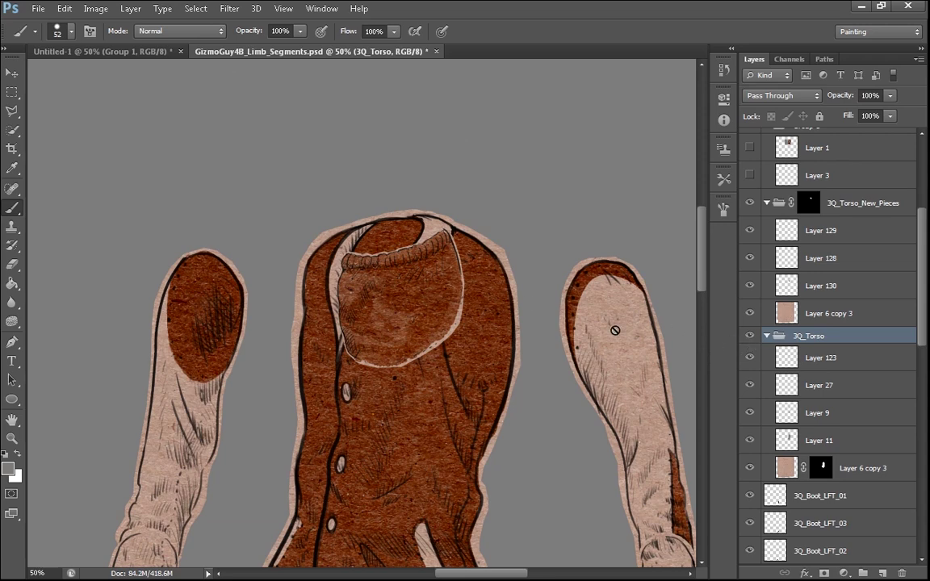
left_click(803, 357)
left_click(822, 440)
key("ctrl+u")
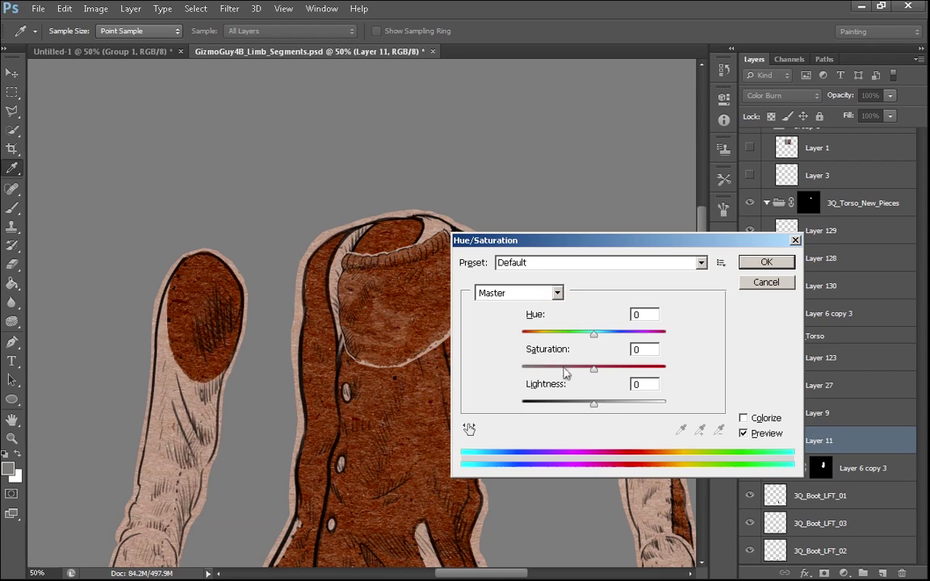
left_click_drag(593, 402, 581, 409)
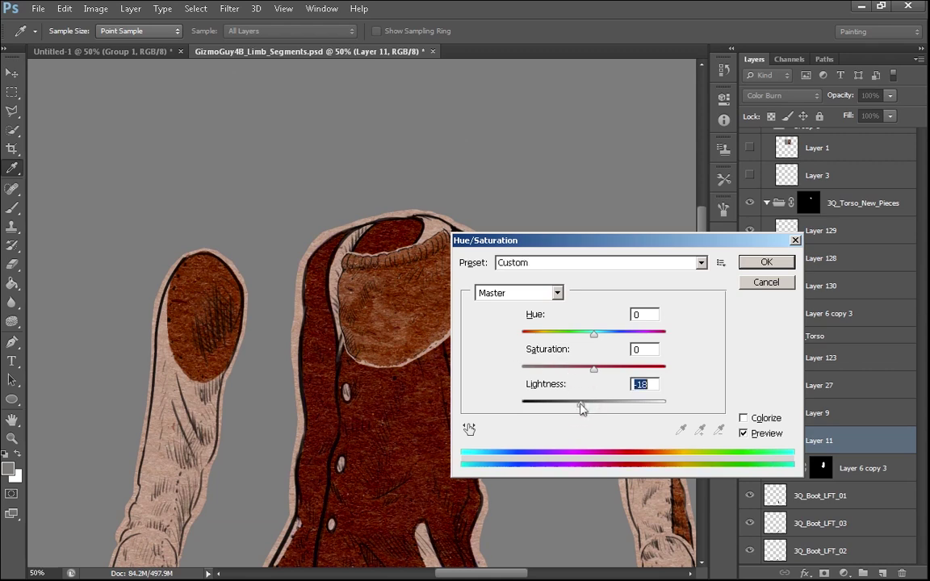
left_click(766, 283)
key("b")
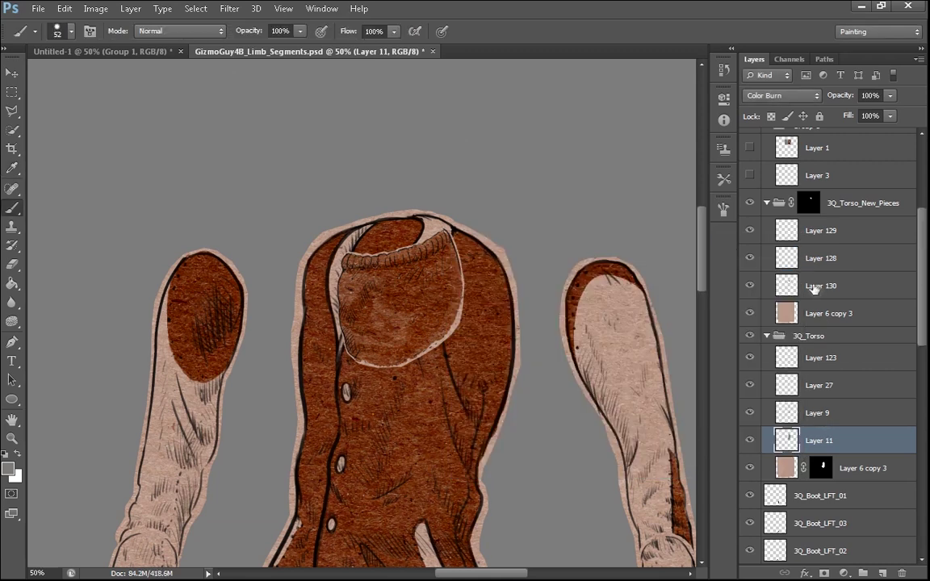
Lighten the shirt fill on Layer 130 with Hue/Saturation, setting the lightness to +17
left_click(767, 285)
key("ctrl+u")
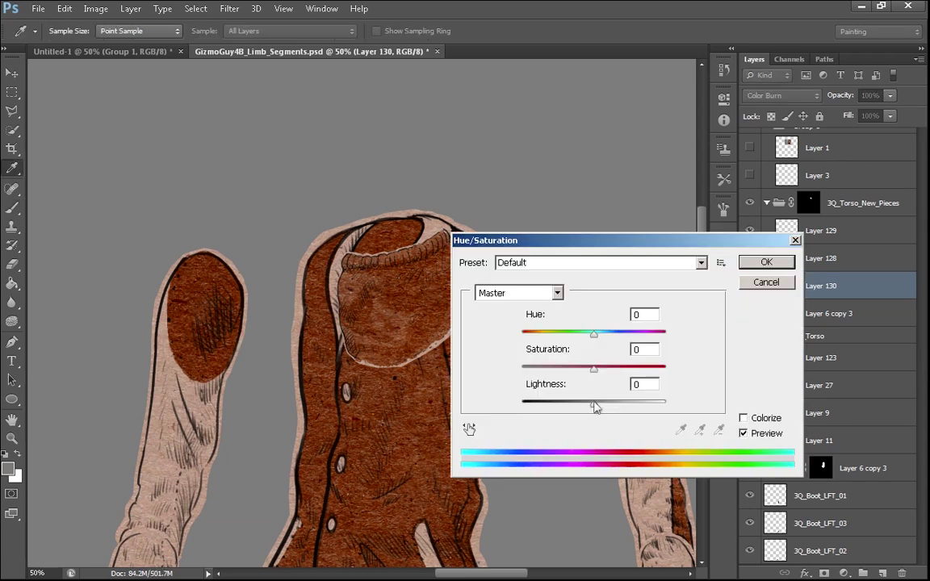
left_click_drag(595, 403, 610, 406)
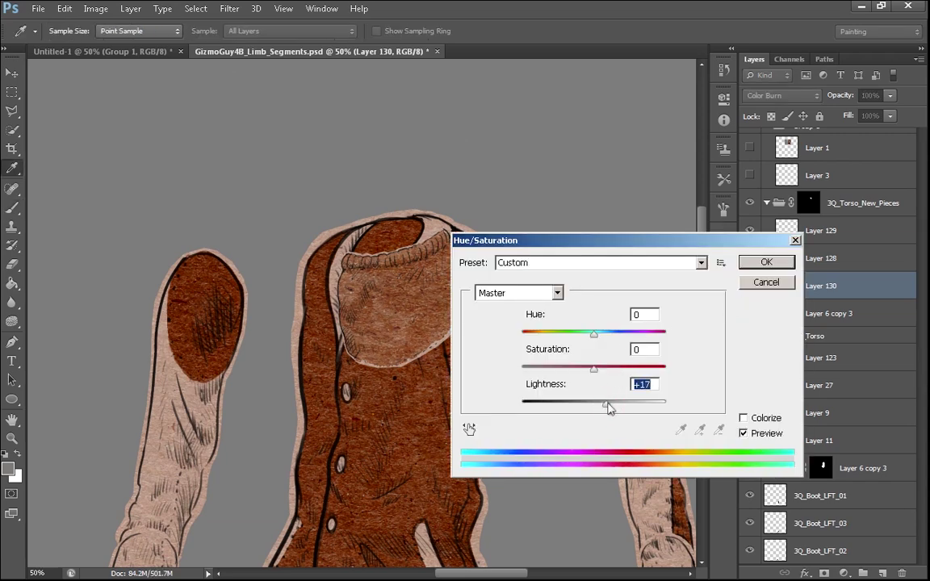
left_click(748, 267)
key("b")
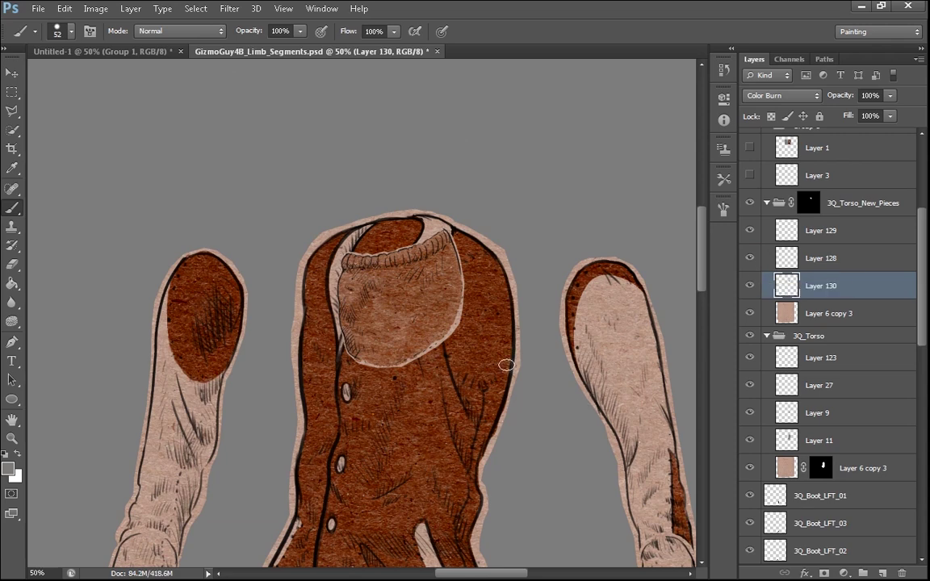
Collapse the 3Q_Torso_New_Pieces group and compare the torso with and without it
left_click(766, 202)
left_click(751, 204)
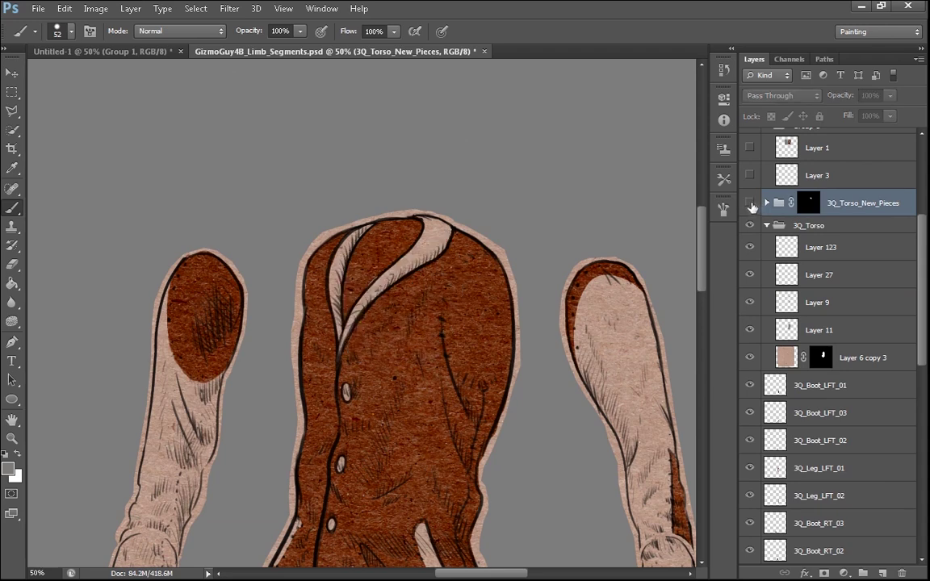
left_click(751, 203)
Show the collar sketch on Layer 3 and set its opacity to 67%
left_click(751, 176)
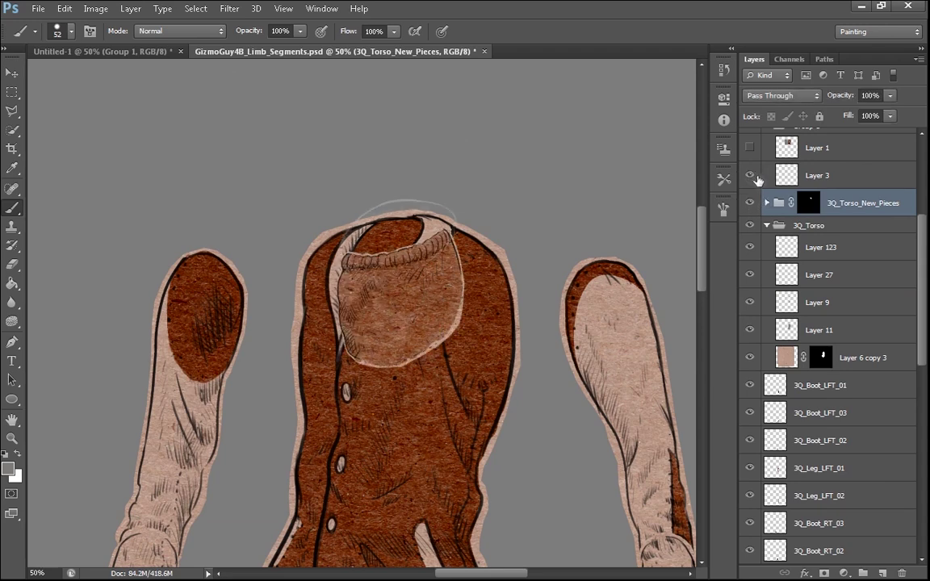
left_click(801, 174)
left_click(889, 95)
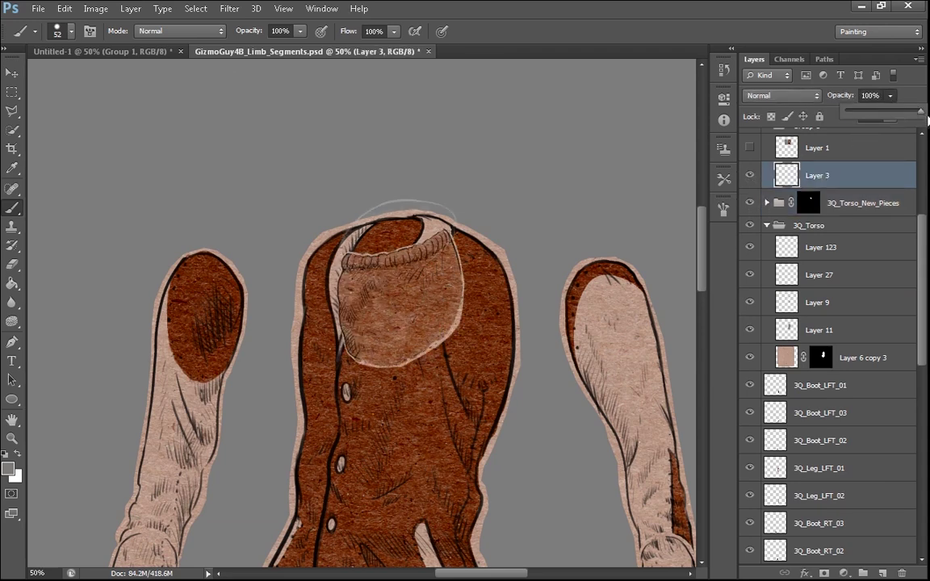
left_click(890, 96)
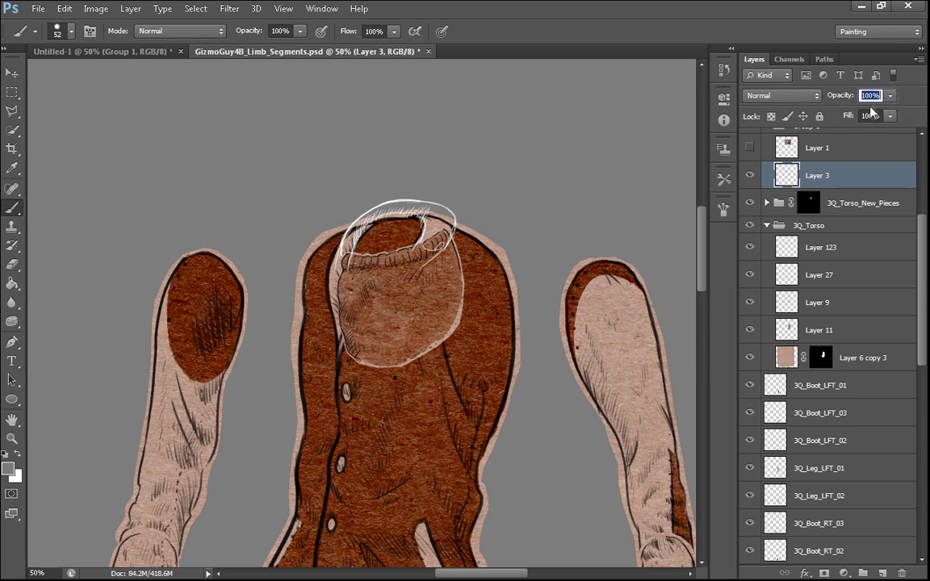
left_click(890, 95)
left_click_drag(874, 113, 854, 115)
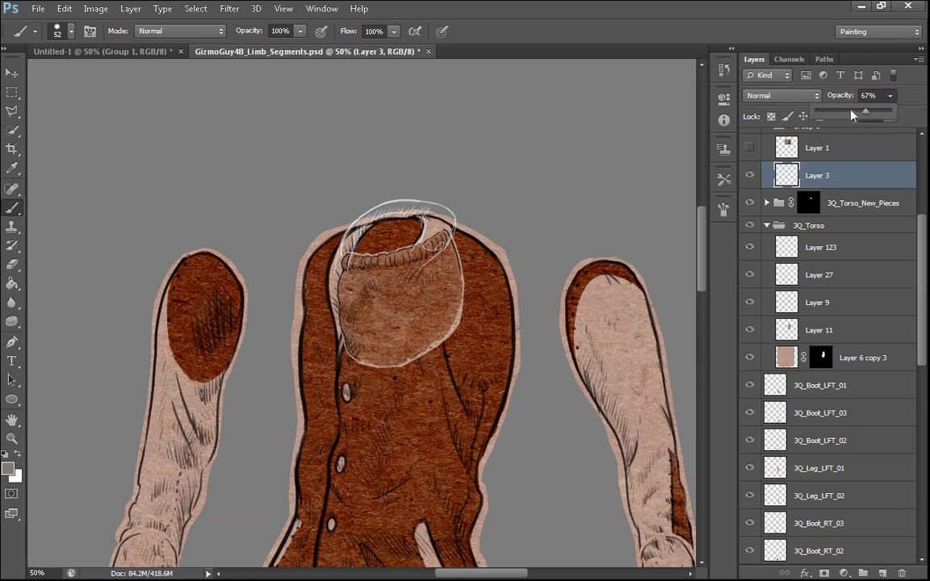
Collapse the 3Q_Torso group and set its opacity to 50%
key("ctrl+plus")
key("ctrl+plus")
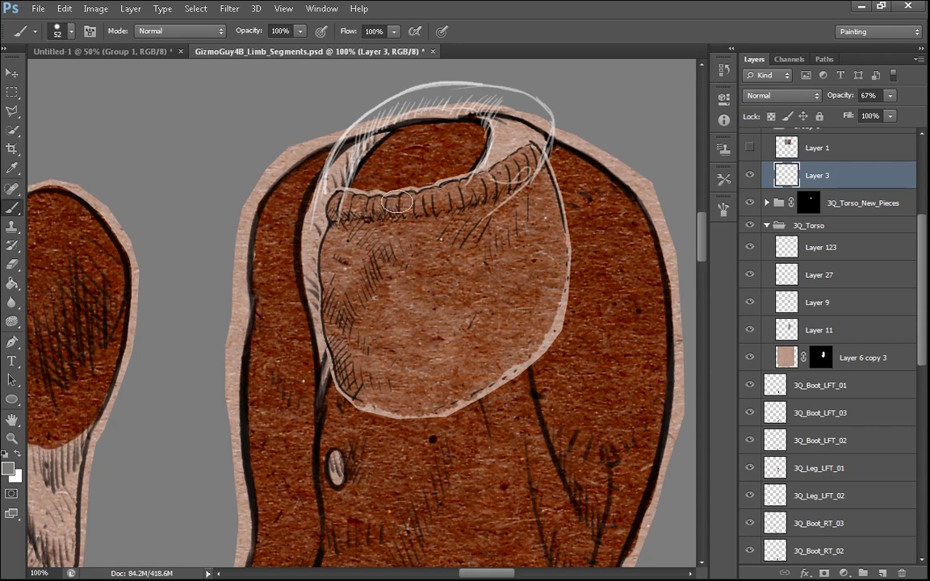
key("l")
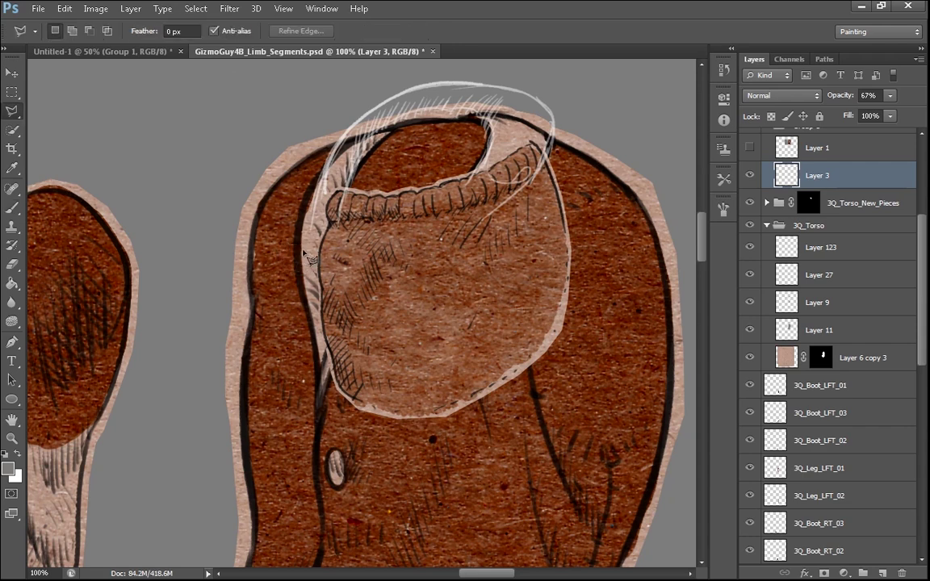
left_click(767, 226)
left_click(750, 225)
left_click(750, 225)
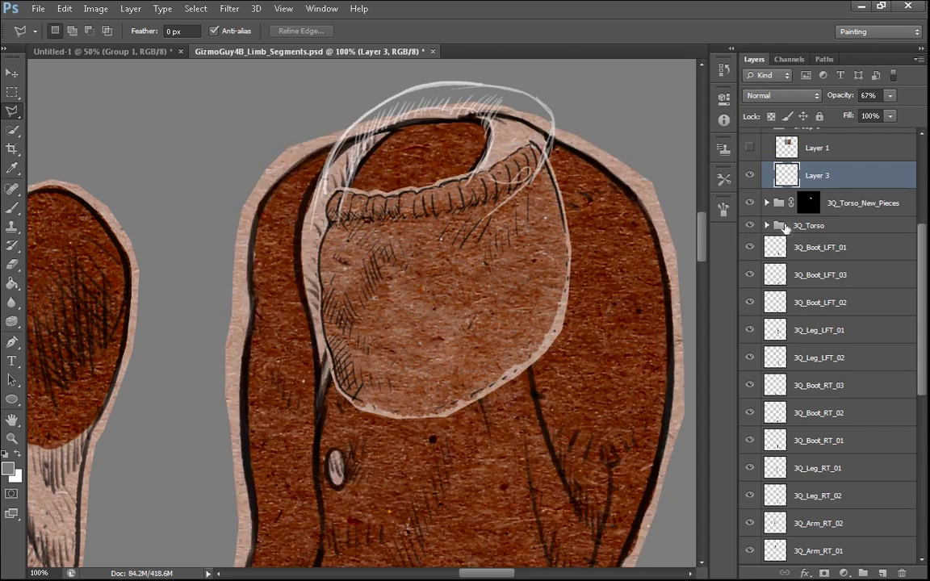
left_click(786, 227)
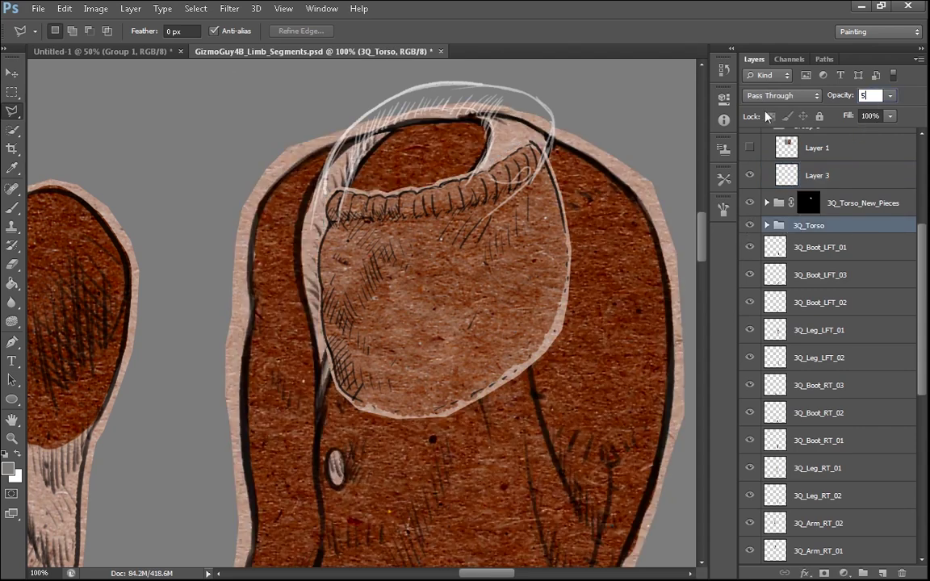
key("1")
key("5")
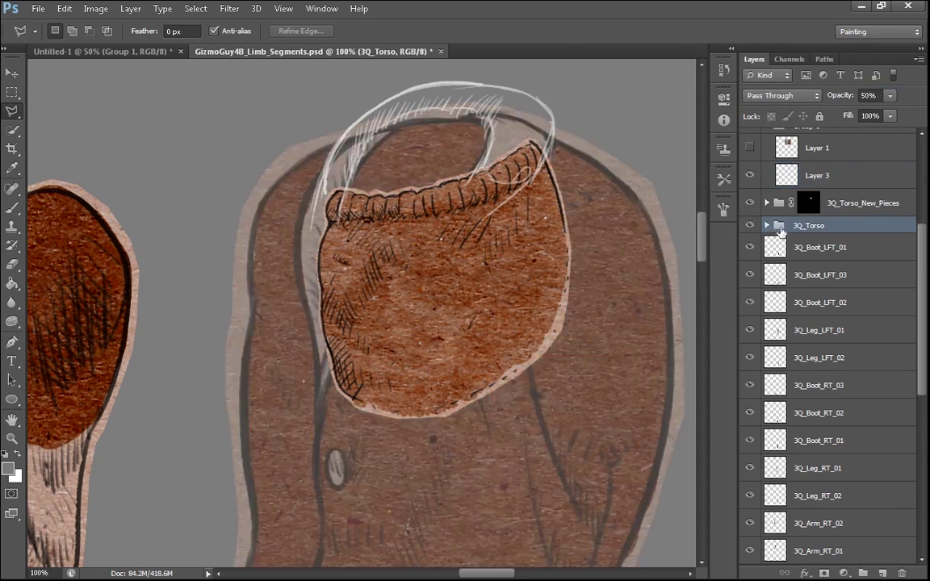
Add a new group above 3Q_Torso_New_Pieces and rename 3Q_Torso_New_Pieces as 3Q_Torso_Sweater
key("alt+]")
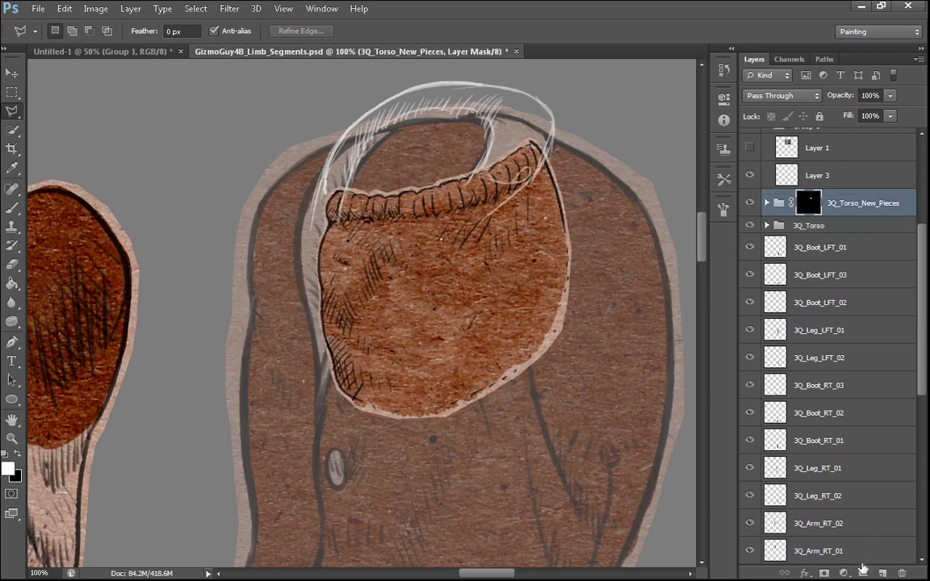
left_click(862, 572)
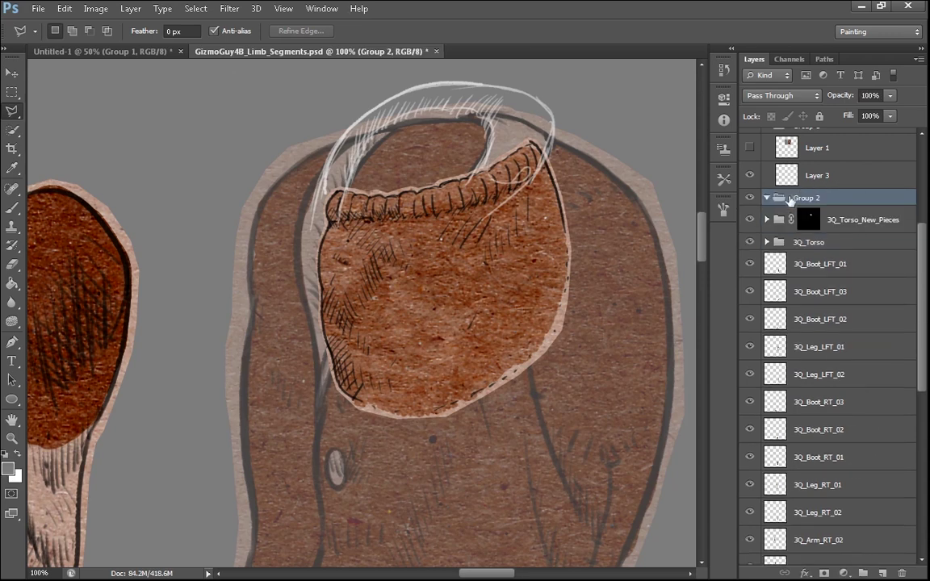
double_click(840, 220)
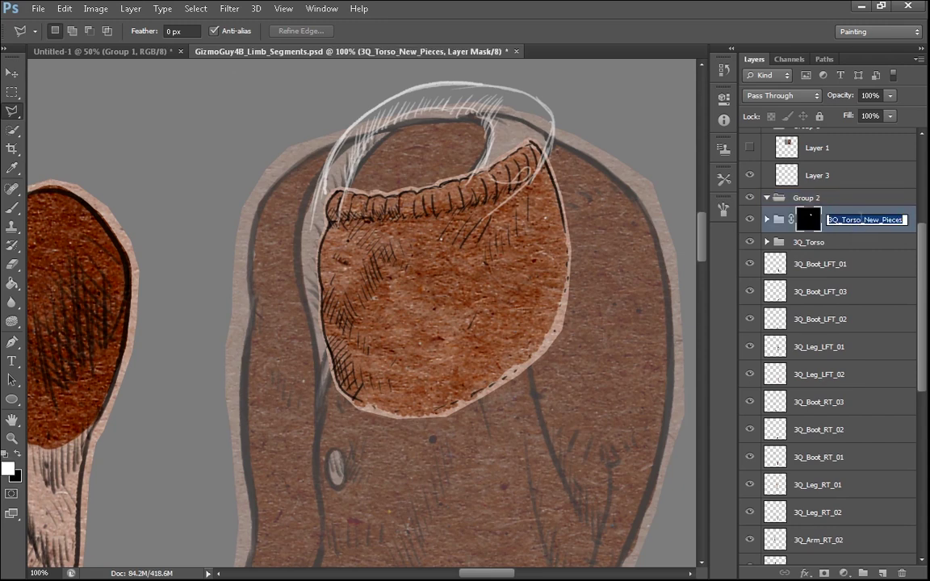
type("3Q_Tor")
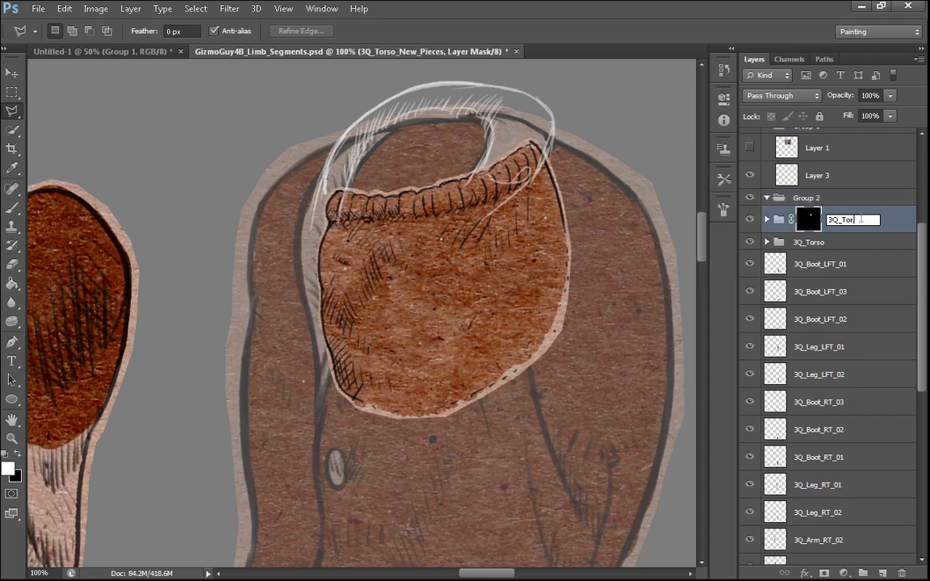
type("so_Sweater")
key("Return")
Rename the new empty group as 3Q_Torso_Collar_Back and expand the 3Q_Torso_Sweater group
double_click(807, 197)
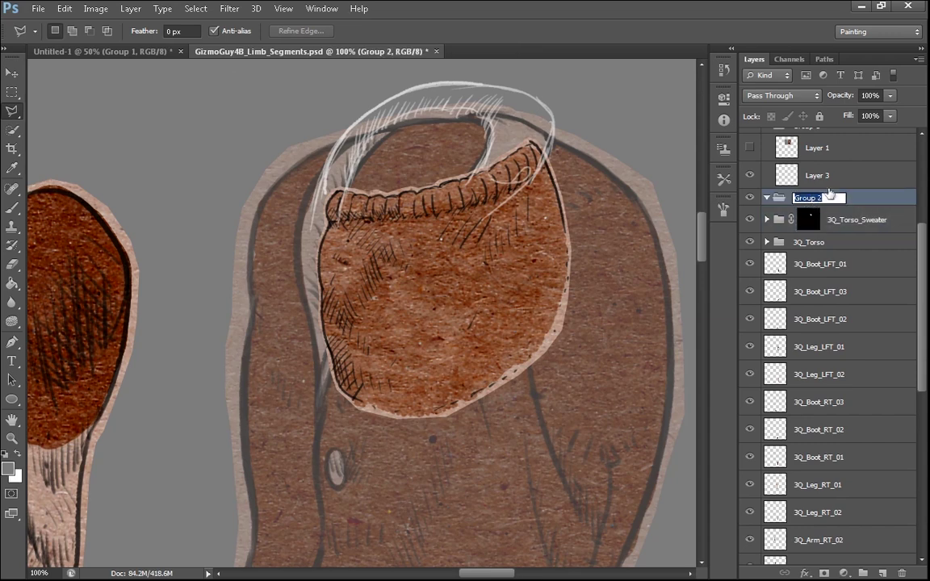
type("3Q_Torso_Collar_Back")
key("Return")
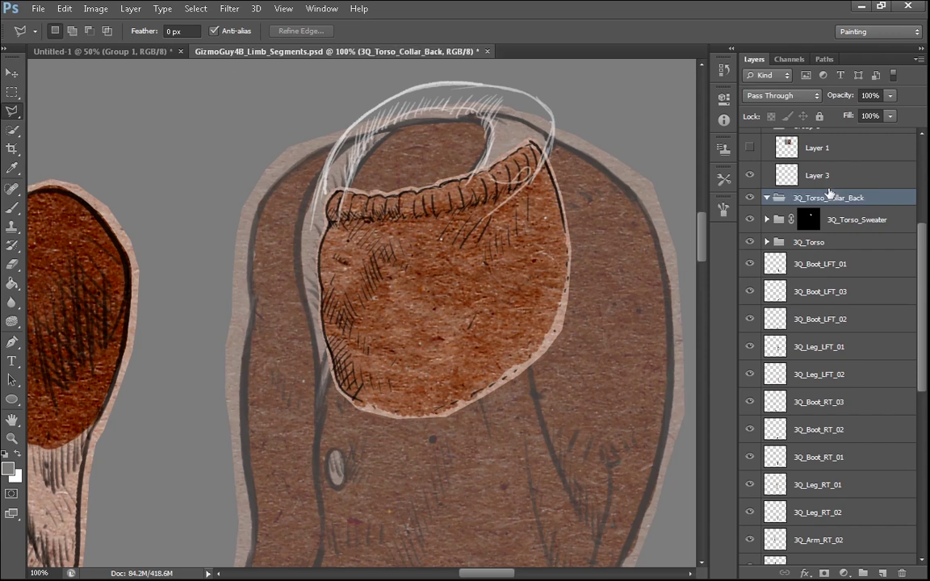
left_click(767, 219)
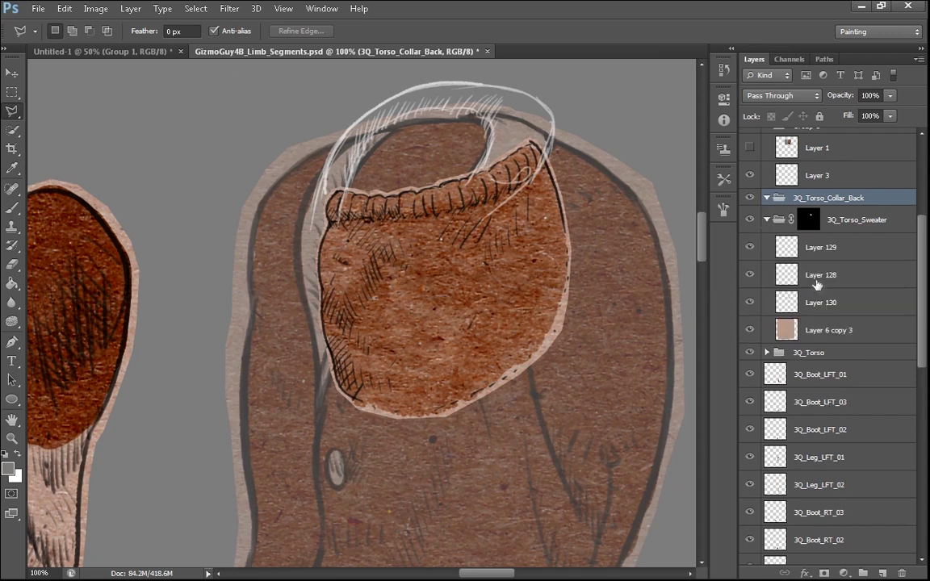
Copy a rectangular area of the Layer 6 copy 3 paper texture around the collar and paste it into the 3Q_Torso_Collar_Back group
left_click(799, 330)
left_click_drag(544, 324, 514, 438)
key("m")
left_click_drag(140, 117, 196, 170)
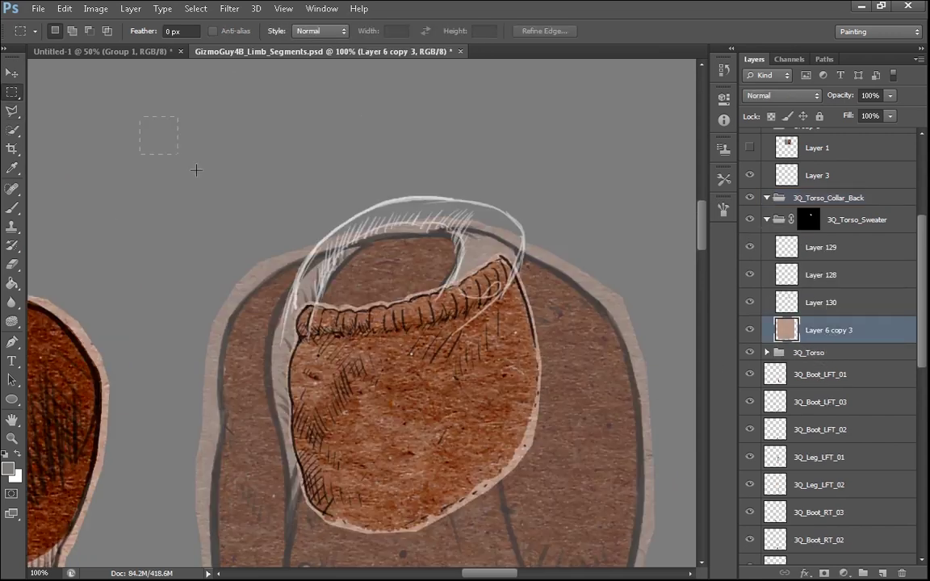
left_click_drag(625, 562, 635, 564)
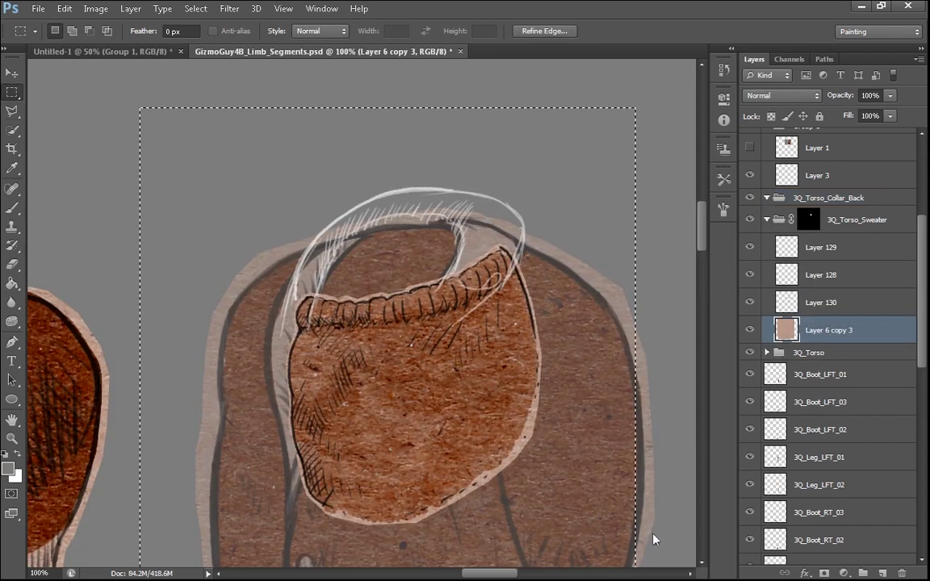
left_click(751, 330)
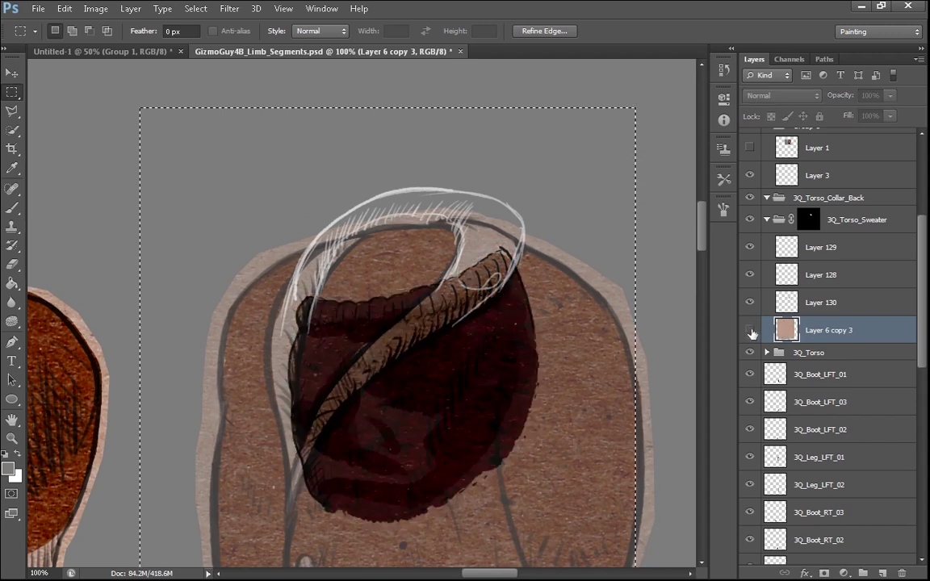
left_click(751, 330)
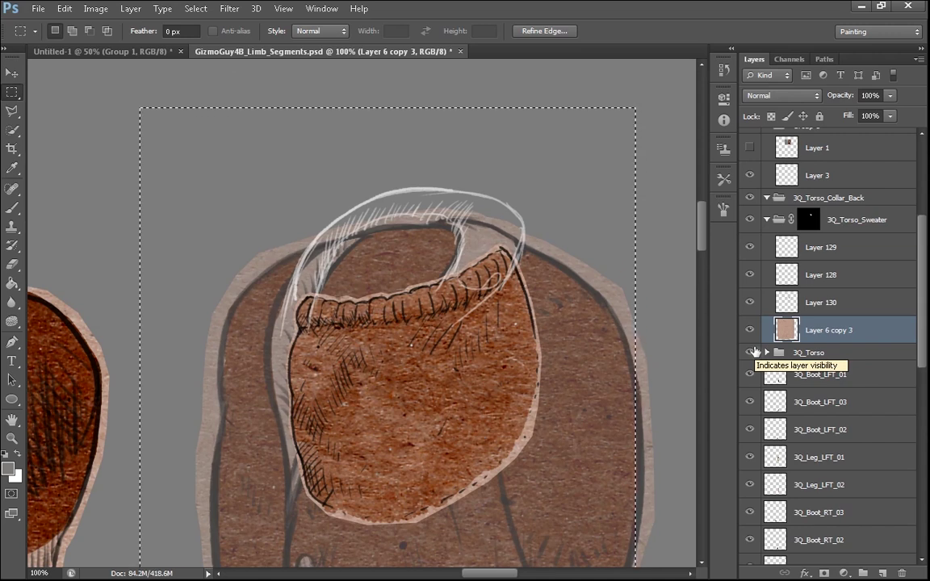
left_click(834, 200)
key("ctrl+v")
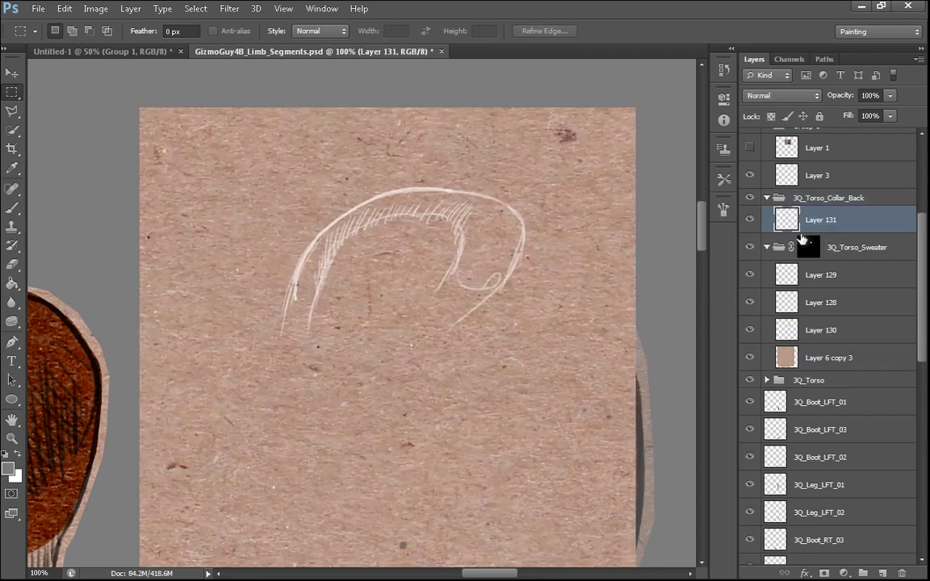
Hide the pasted paper texture and the 3Q_Torso_Sweater group, and add a new layer in 3Q_Torso_Collar_Back
left_click(750, 218)
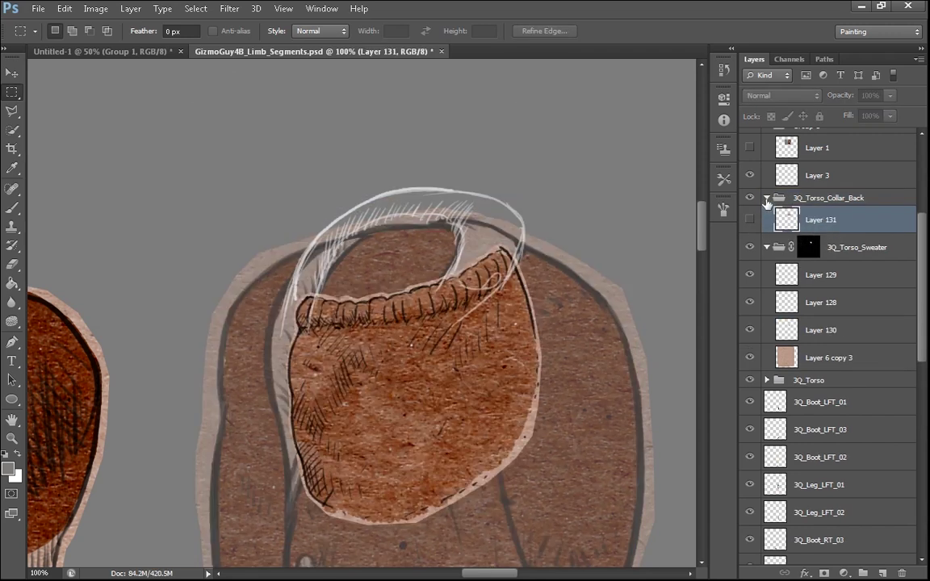
key("ctrl+plus")
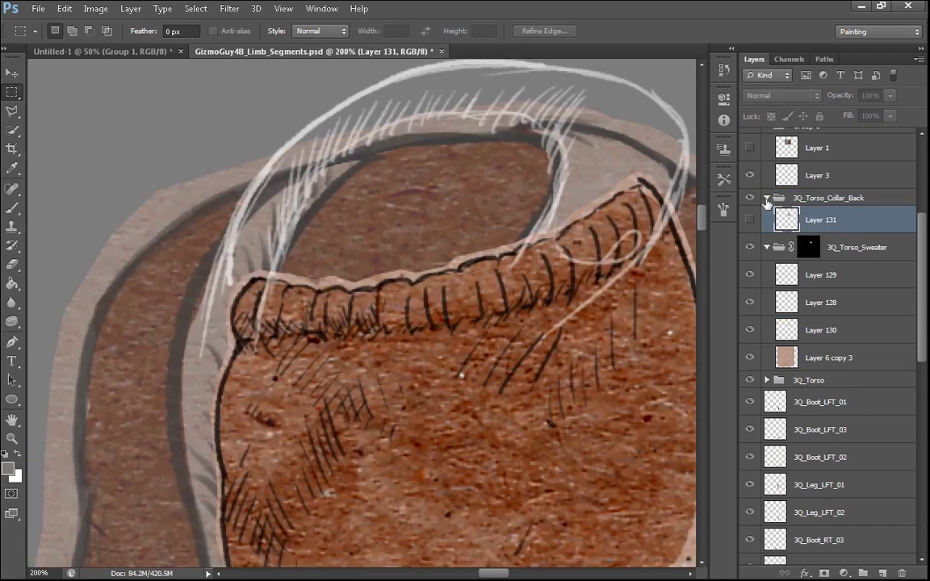
left_click(750, 248)
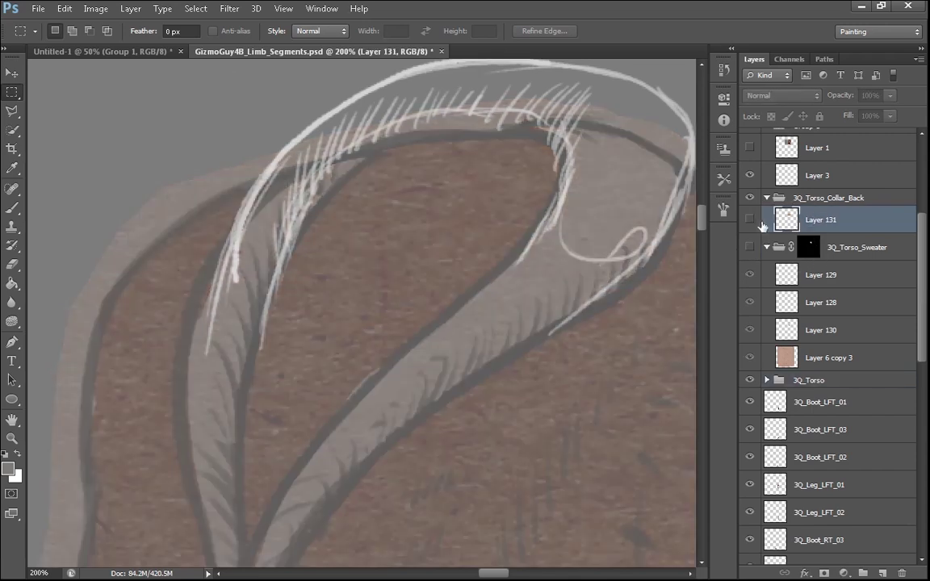
left_click(884, 571)
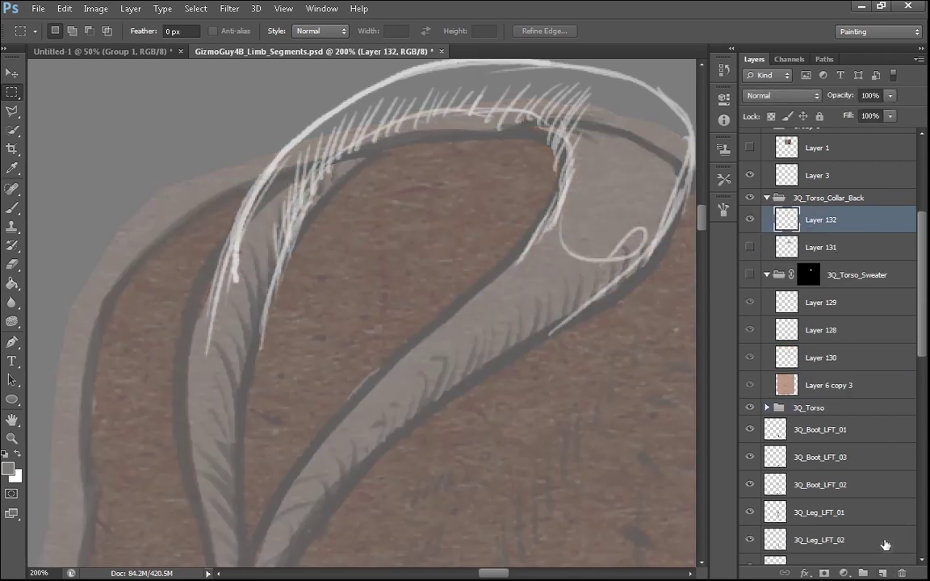
Set up an 8 px Brush with the default black foreground and try an ink stroke down the collar's outer left edge
key("b")
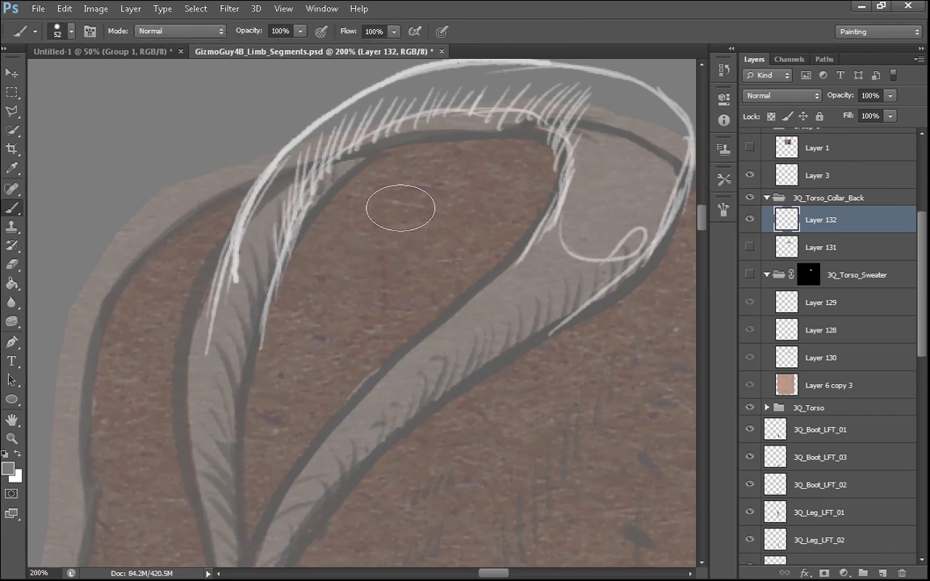
key("[")
key("[")
key("[")
key("[")
key("bracketleft")
key("bracketleft")
key("bracketleft")
key("bracketleft")
key("bracketleft")
key("bracketleft")
key("bracketleft")
left_click(4, 455)
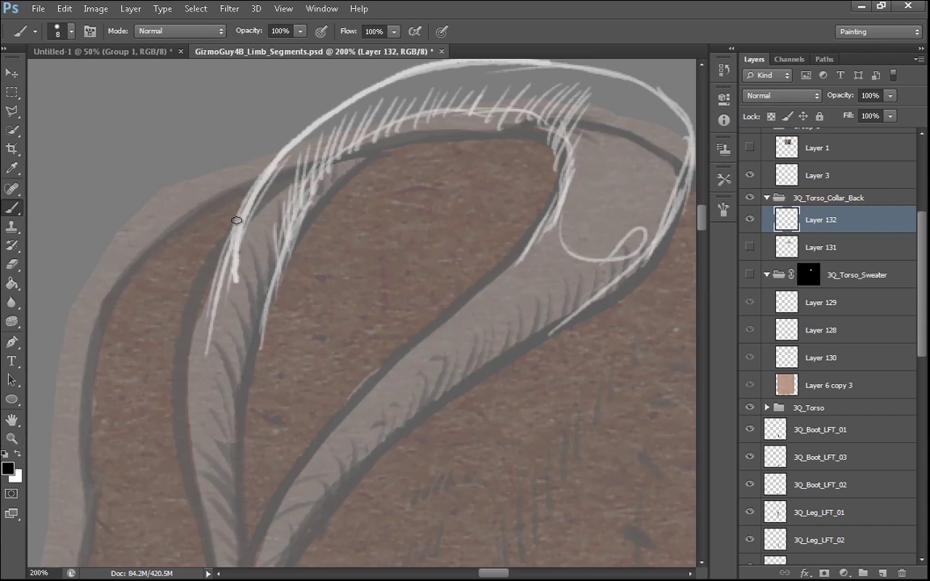
left_click_drag(244, 207, 204, 397)
key("ctrl+z")
Move the Layer 3 collar sketch into the 3Q_Torso_Collar_Back group, directly beneath Layer 132
left_click_drag(222, 339, 227, 306)
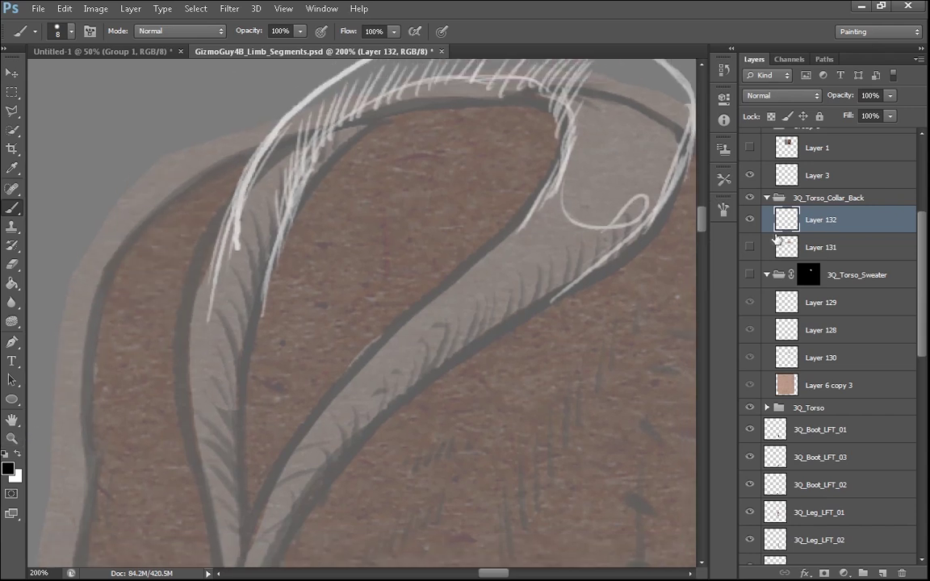
mouse_move(807, 219)
left_mouse_down()
mouse_move(810, 242)
mouse_move(809, 234)
left_mouse_up()
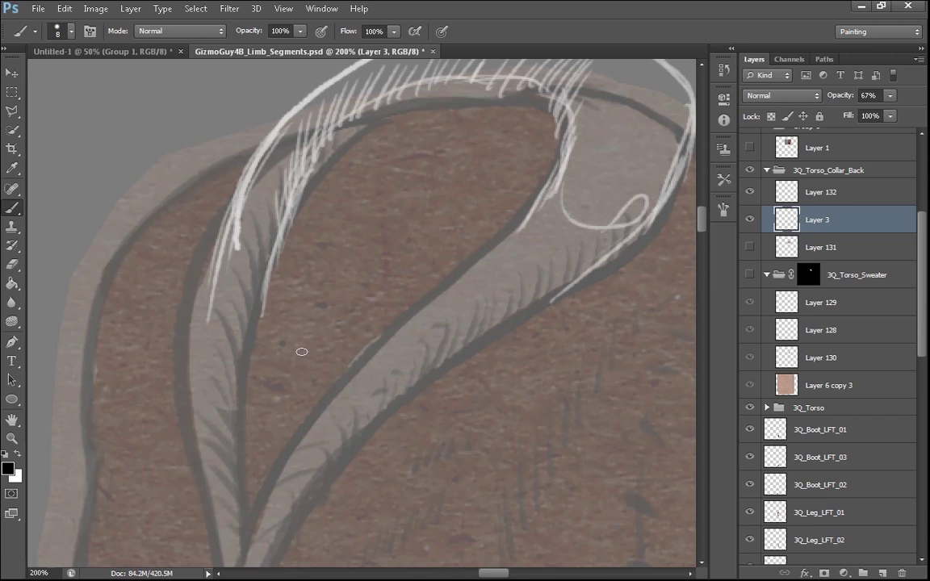
key("ctrl+minus")
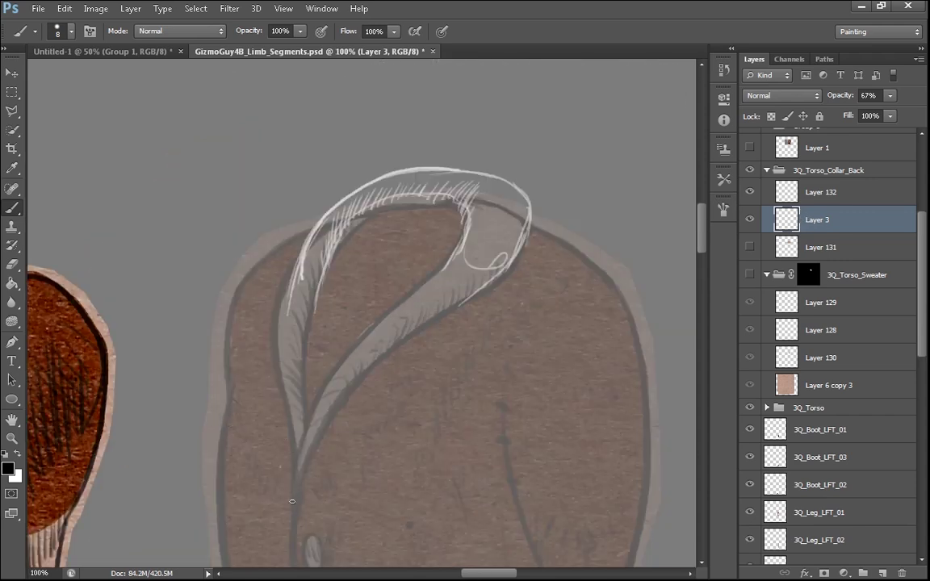
Redo the outer collar outline on Layer 3 with a 15 px black brush, from the lower tip around the top
key("ctrl+z")
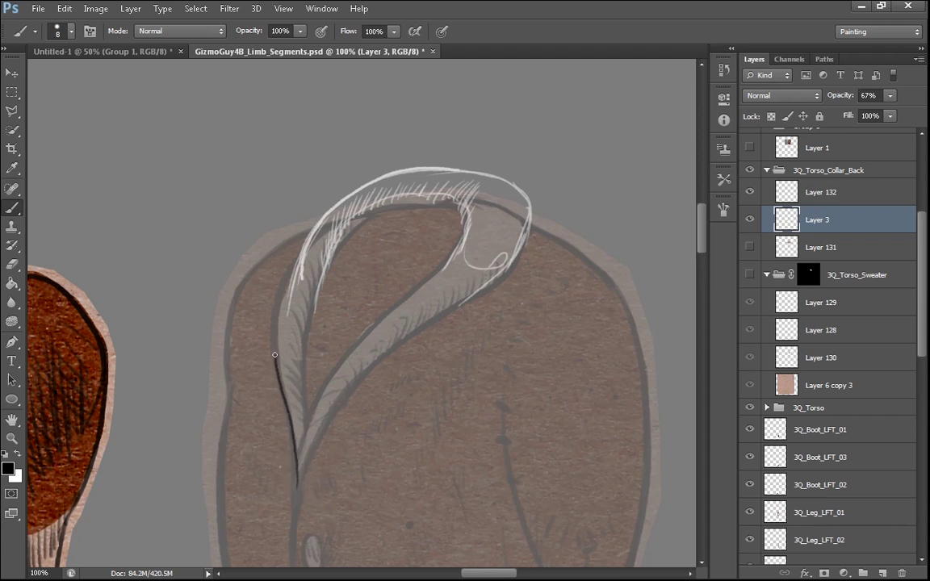
key("ctrl+z")
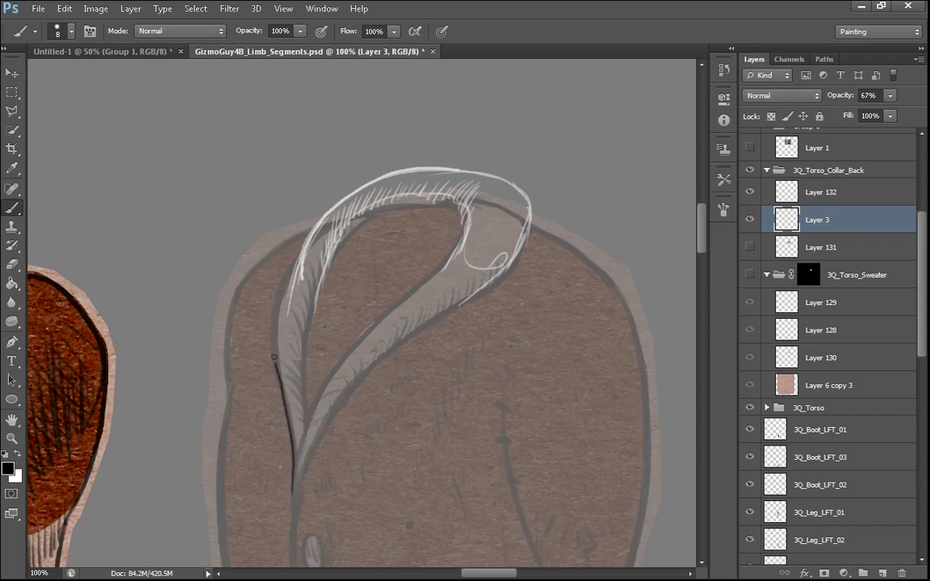
left_click_drag(275, 357, 376, 177)
key("ctrl+z")
key("bracketright")
key("bracketright")
mouse_move(292, 497)
left_mouse_down()
mouse_move(363, 188)
mouse_move(277, 293)
mouse_move(392, 176)
left_mouse_up()
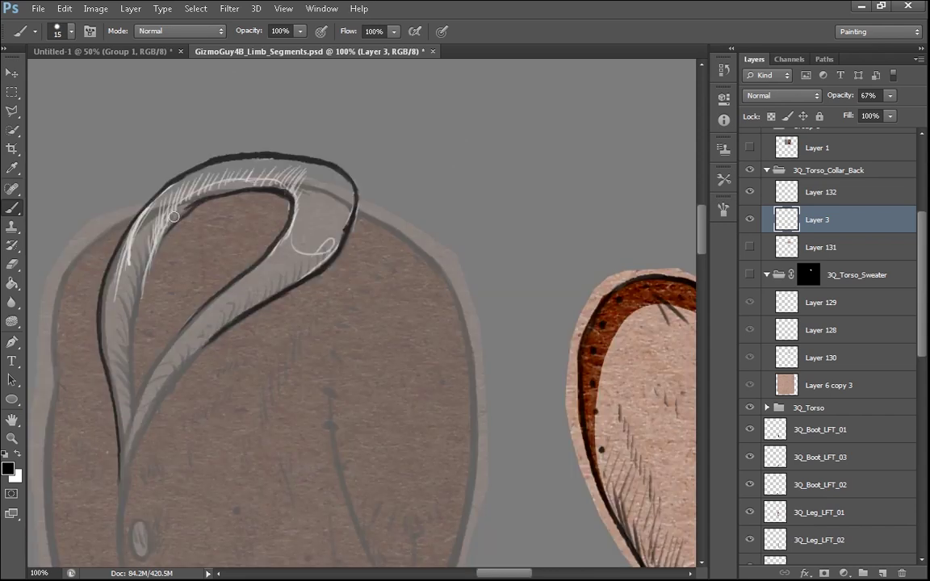
Draw the collar's inner left edge on Layer 3 down to the pointed tip below
mouse_move(179, 180)
left_mouse_down()
mouse_move(118, 323)
mouse_move(128, 488)
left_mouse_up()
key("ctrl+z")
key("ctrl+z")
left_click_drag(129, 416, 131, 502)
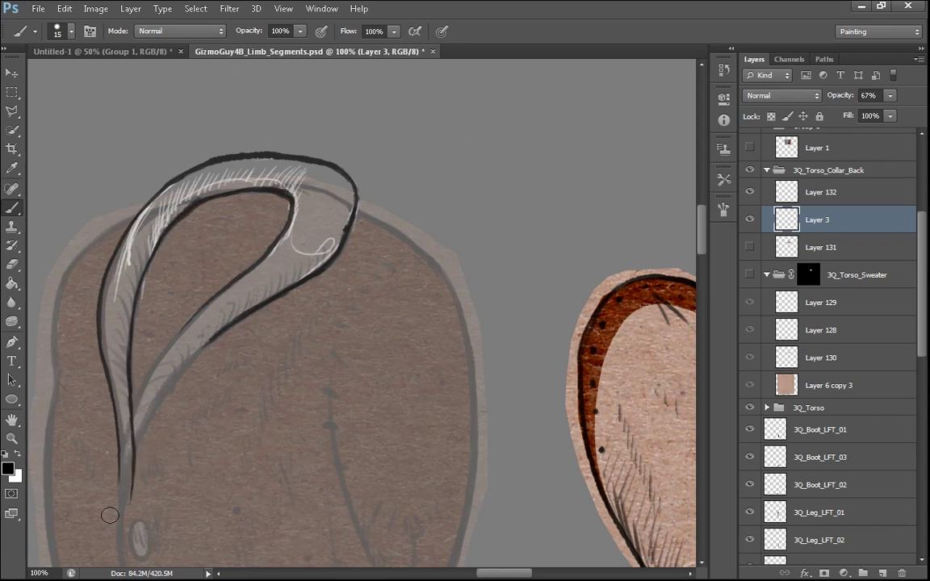
Add a layer above Layer 3 and hatch short black shading strokes along the collar with a 10 px brush
left_click_drag(119, 389, 131, 419)
left_click_drag(117, 375, 130, 404)
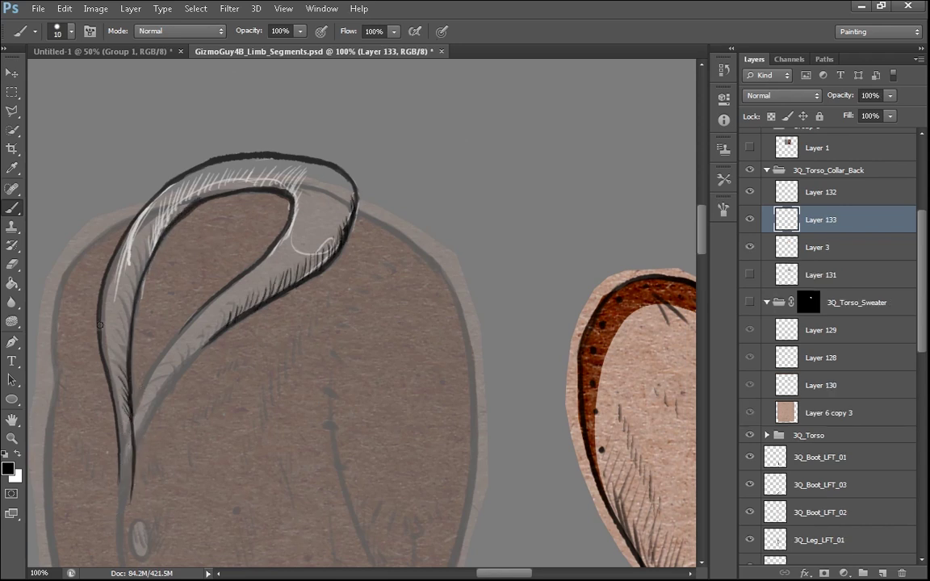
left_click_drag(116, 343, 130, 373)
left_click_drag(115, 321, 131, 353)
left_click_drag(117, 294, 133, 327)
left_click_drag(125, 270, 138, 297)
left_click_drag(133, 253, 144, 279)
left_click_drag(144, 228, 152, 249)
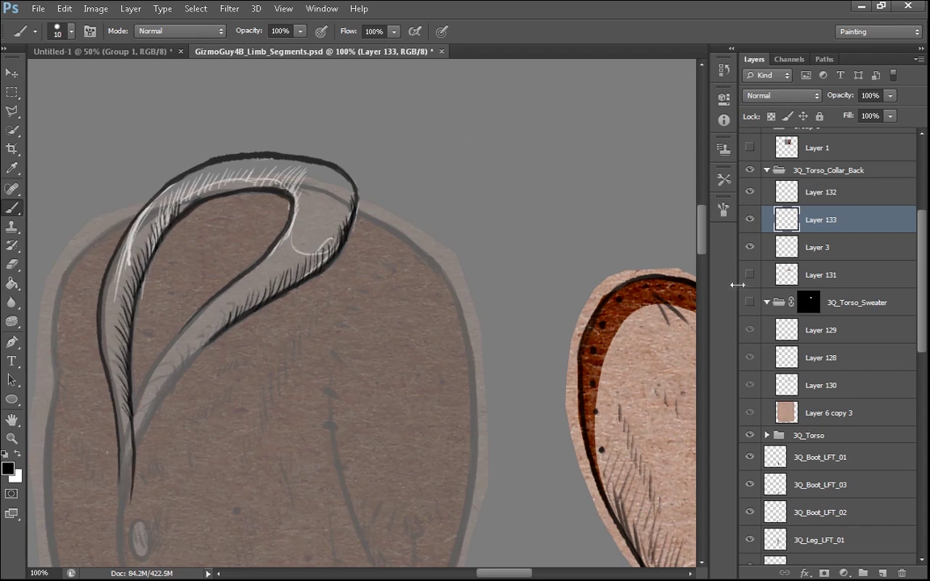
Compare the hatching with the rough outline by switching Layer 3 and Layer 133 off and on
left_click(749, 247)
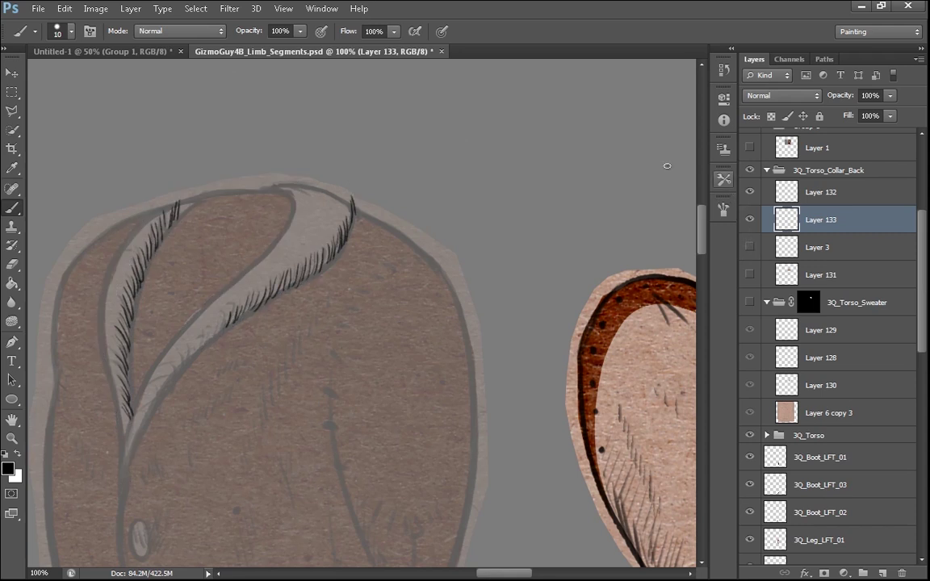
left_click(750, 218)
left_click(750, 219)
left_click(749, 248)
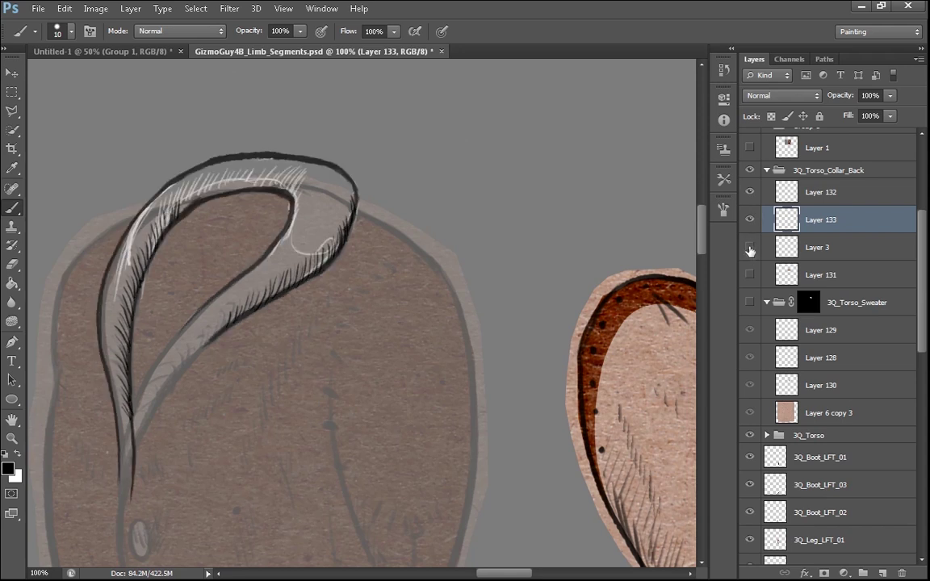
left_click(749, 249)
left_click(749, 250)
Set Layer 3's opacity to 15% as a faint tracing guide
left_click(782, 252)
left_click(750, 247)
left_click(750, 247)
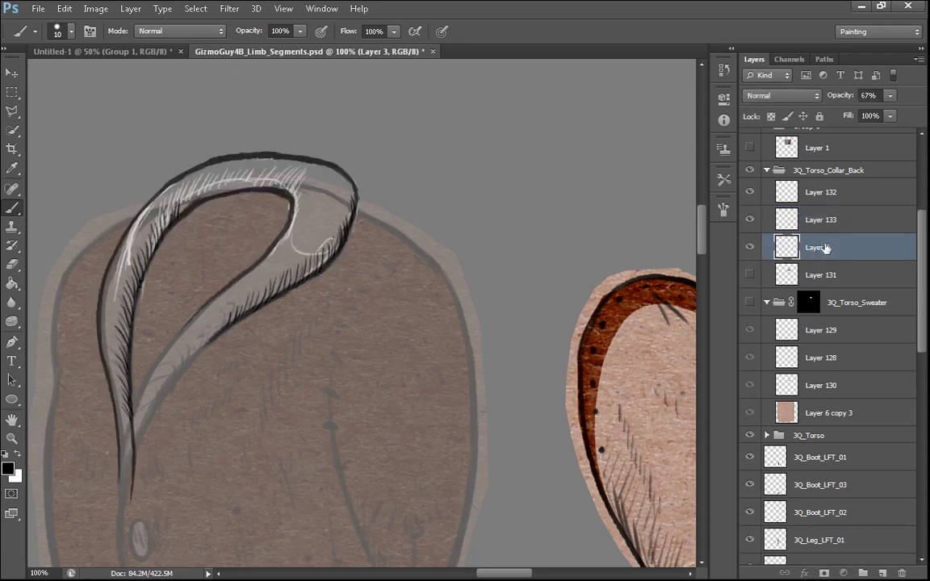
left_click_drag(873, 97, 829, 112)
type("15")
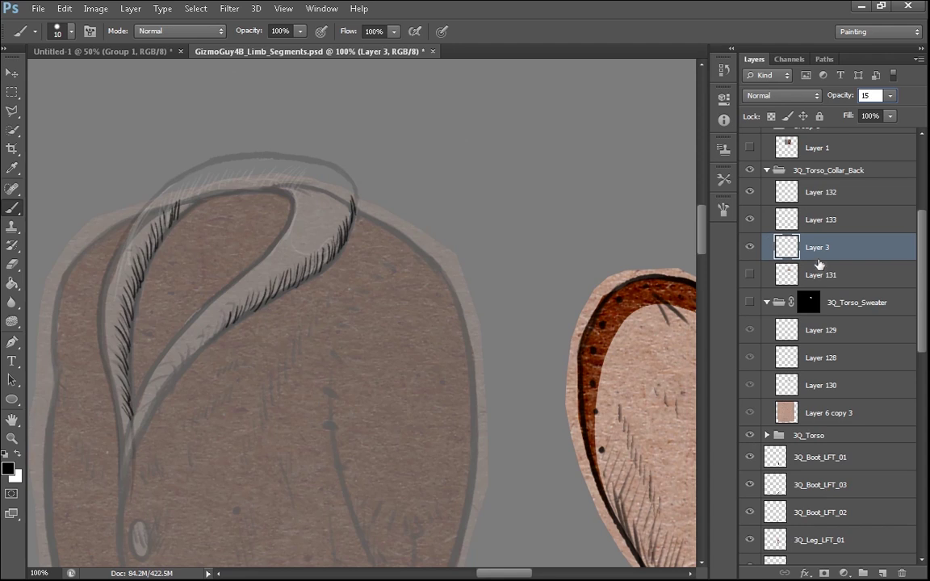
Extend the hatching across the collar's top on Layer 133 and ink the inner edge on Layer 132 with a 20 px brush
left_click(782, 216)
mouse_move(173, 190)
left_mouse_down()
mouse_move(176, 172)
mouse_move(246, 157)
mouse_move(276, 194)
left_mouse_up()
left_click(820, 192)
key("bracketright")
key("bracketright")
mouse_move(132, 476)
left_mouse_down()
mouse_move(128, 360)
mouse_move(292, 196)
left_mouse_up()
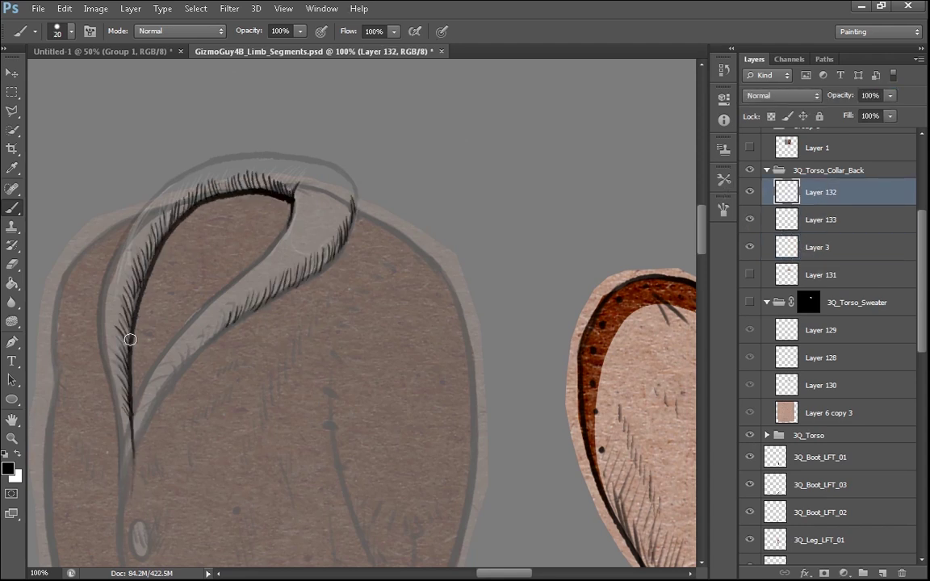
Ink the collar's outer left edge and pointed lower tip on Layer 132 with a 15 px brush
key("bracketleft")
mouse_move(123, 494)
left_mouse_down()
mouse_move(66, 298)
mouse_move(101, 334)
left_mouse_up()
key("ctrl+z")
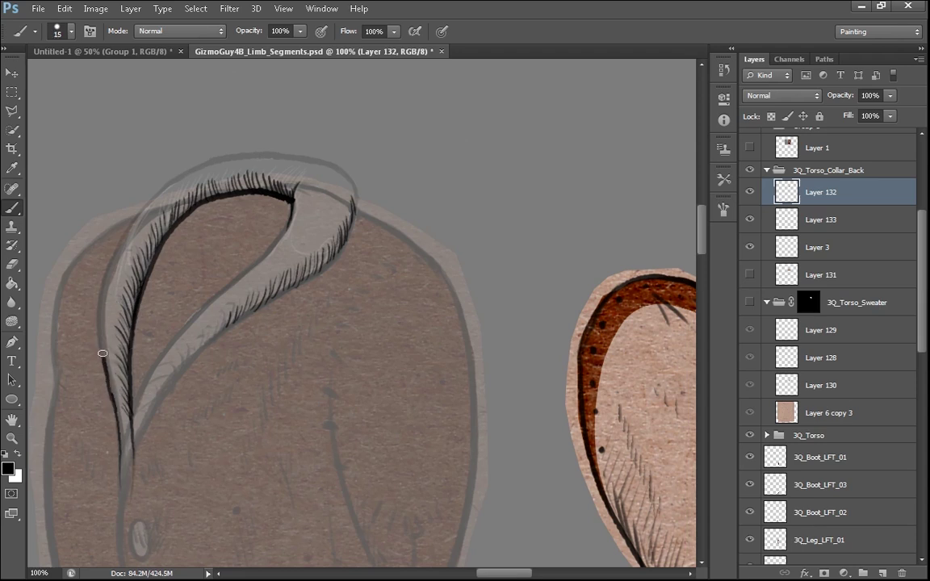
mouse_move(114, 408)
left_mouse_down()
mouse_move(108, 278)
mouse_move(271, 154)
mouse_move(120, 455)
mouse_move(123, 512)
left_mouse_up()
key("ctrl+z")
left_click_drag(132, 440, 131, 506)
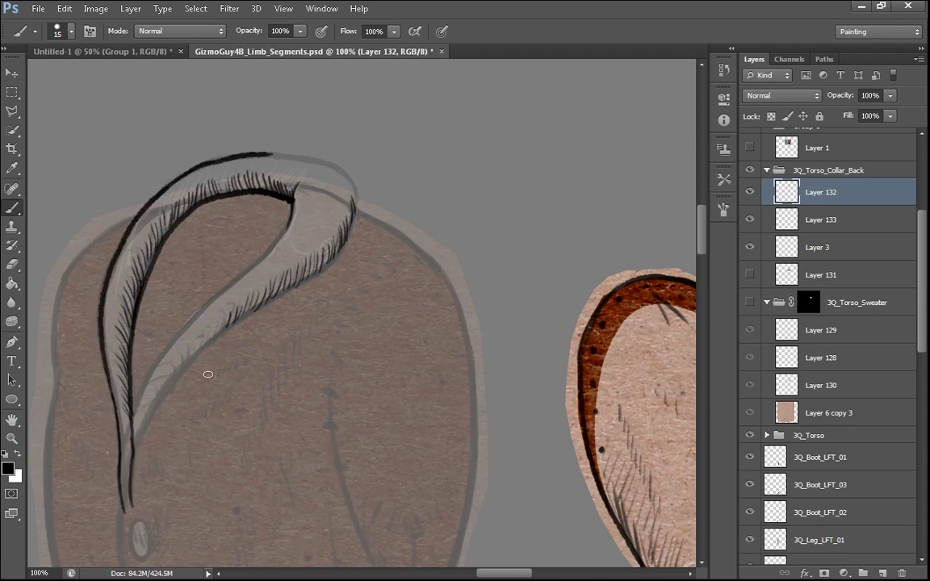
Ink the collar's lower diagonal edges and outer right curve on Layer 132, closing the outline at the top
left_click_drag(207, 374, 204, 410)
left_click_drag(197, 349, 287, 238)
left_click_drag(193, 389, 352, 229)
left_click_drag(347, 195, 263, 220)
left_click_drag(268, 255, 181, 217)
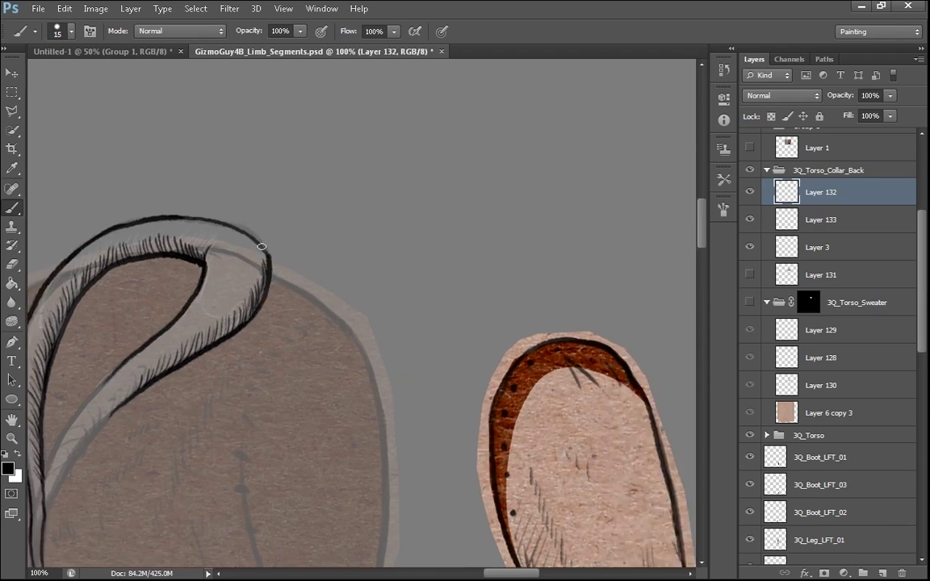
left_click_drag(426, 412, 529, 404)
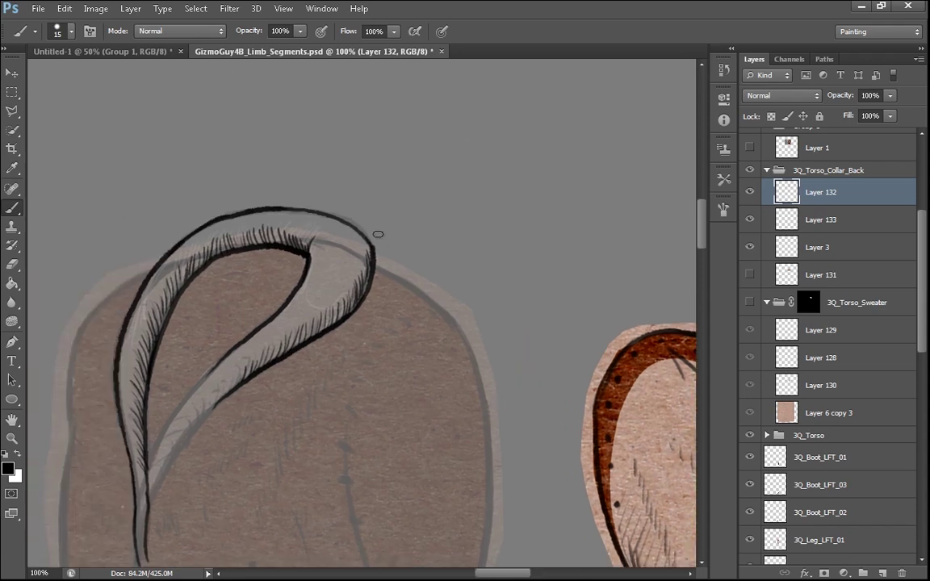
left_click_drag(327, 419, 350, 357)
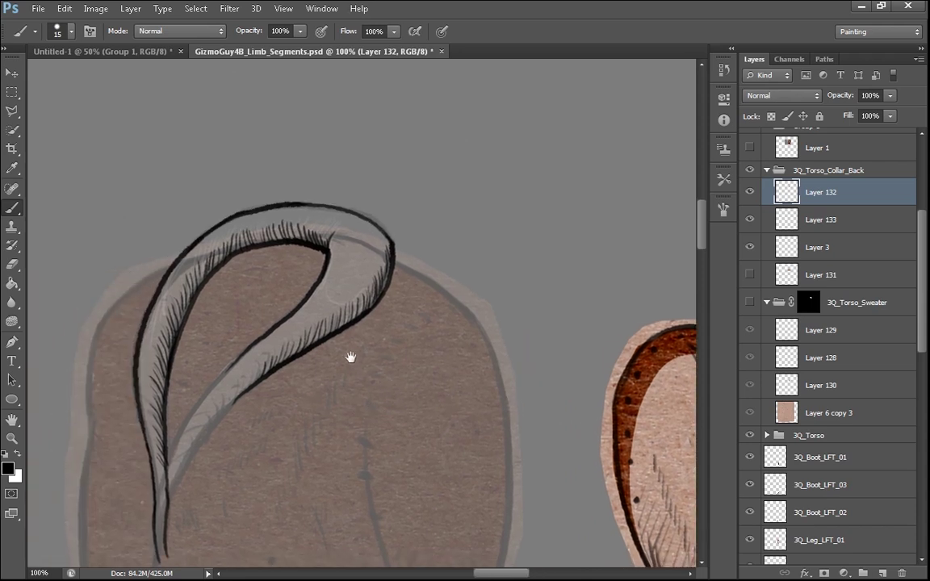
Thin the collar's upper outline on Layer 132 with a 25 px Eraser and touch it up with the 15 px brush
key("e")
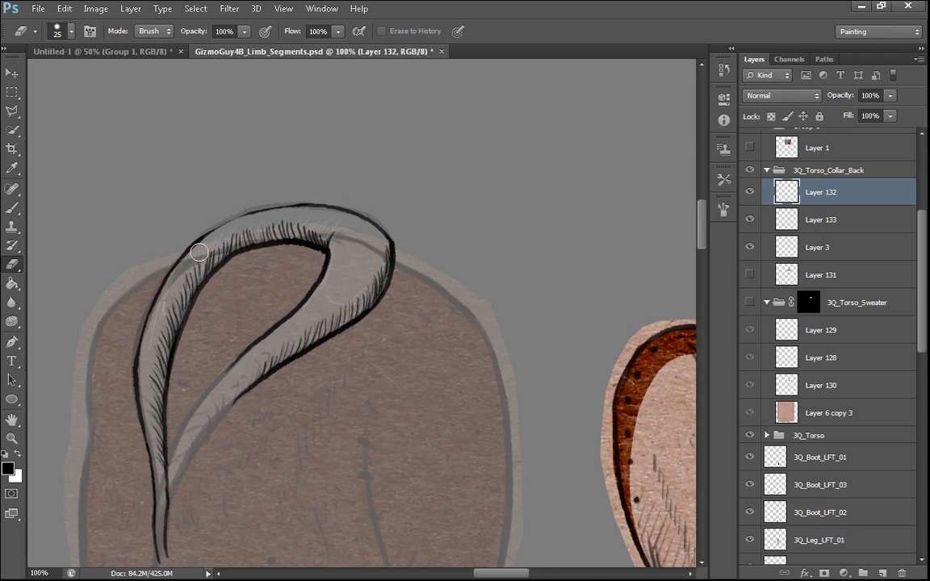
key("b")
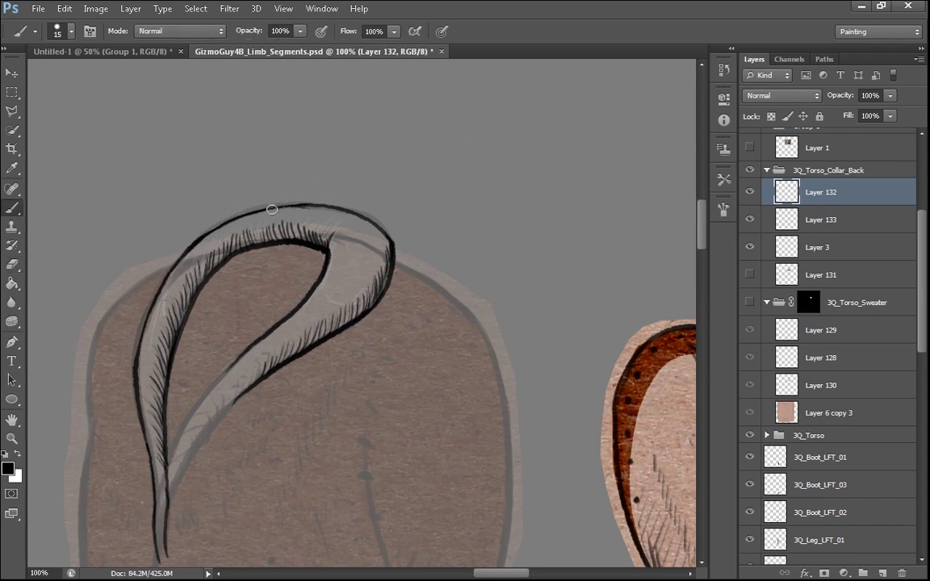
left_click_drag(526, 528, 422, 535)
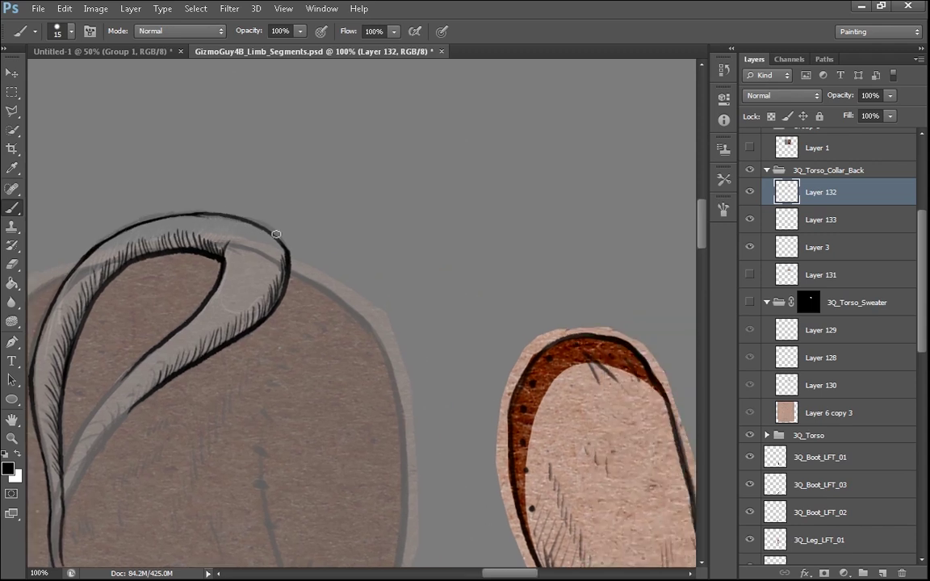
left_click_drag(297, 408, 322, 389)
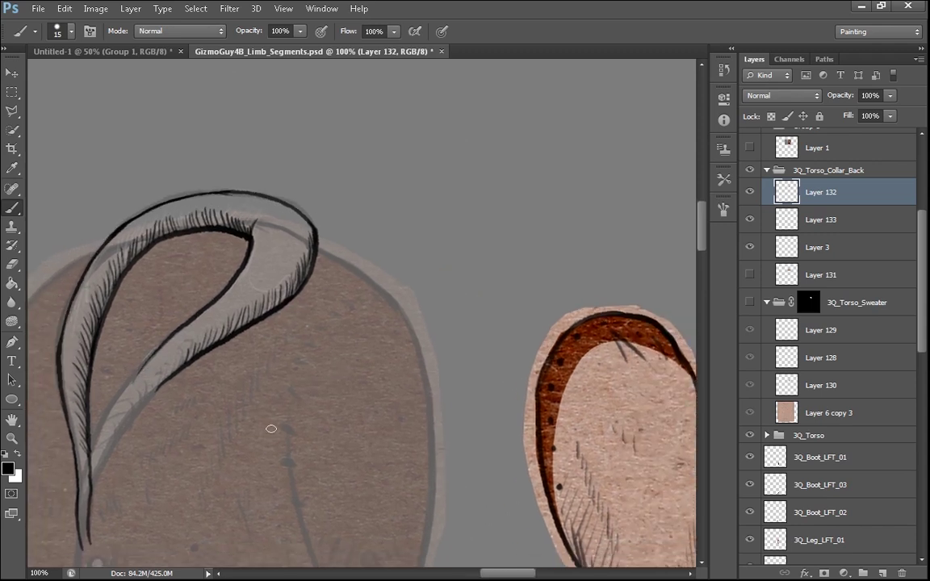
mouse_move(267, 420)
left_mouse_down()
mouse_move(347, 436)
mouse_move(353, 397)
left_mouse_up()
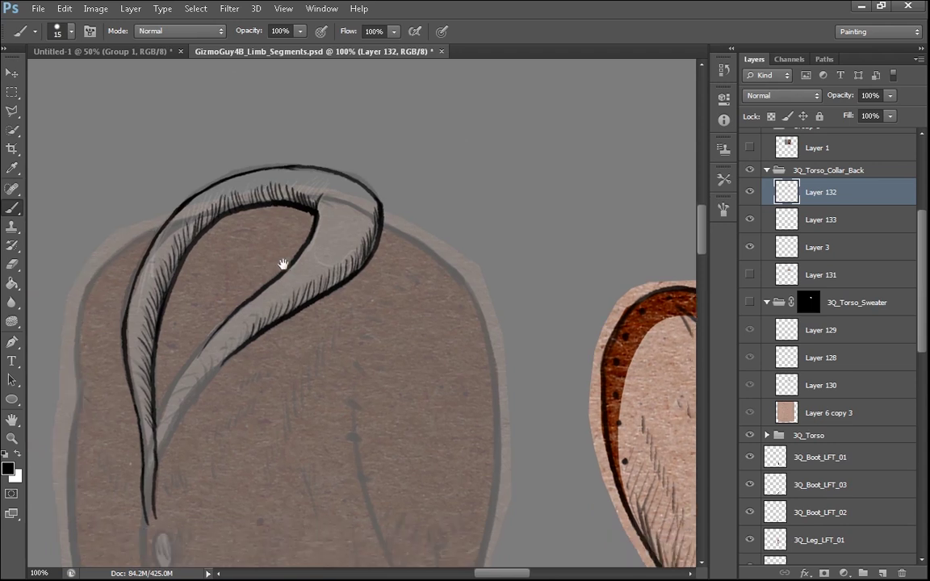
left_click_drag(116, 380, 141, 301)
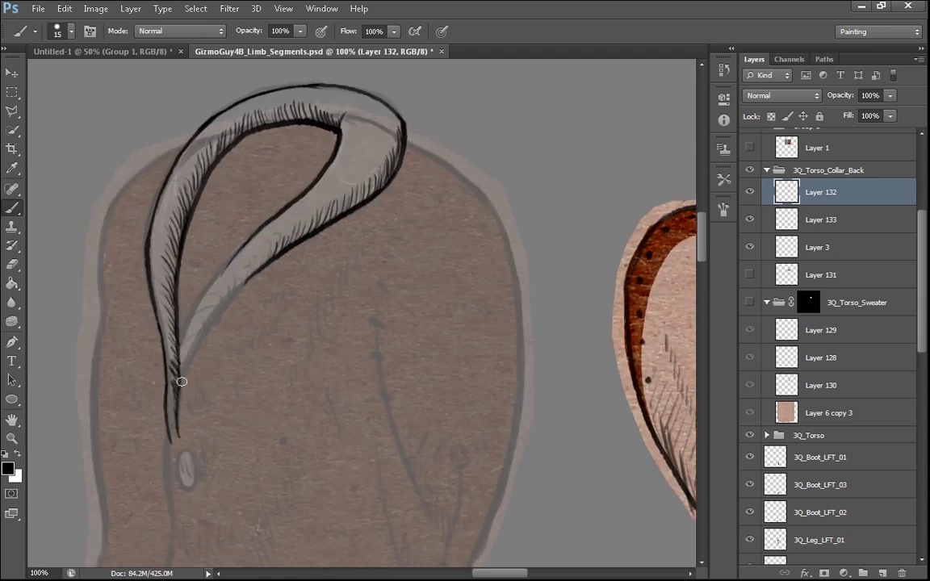
scroll(178, 400, "up", 2)
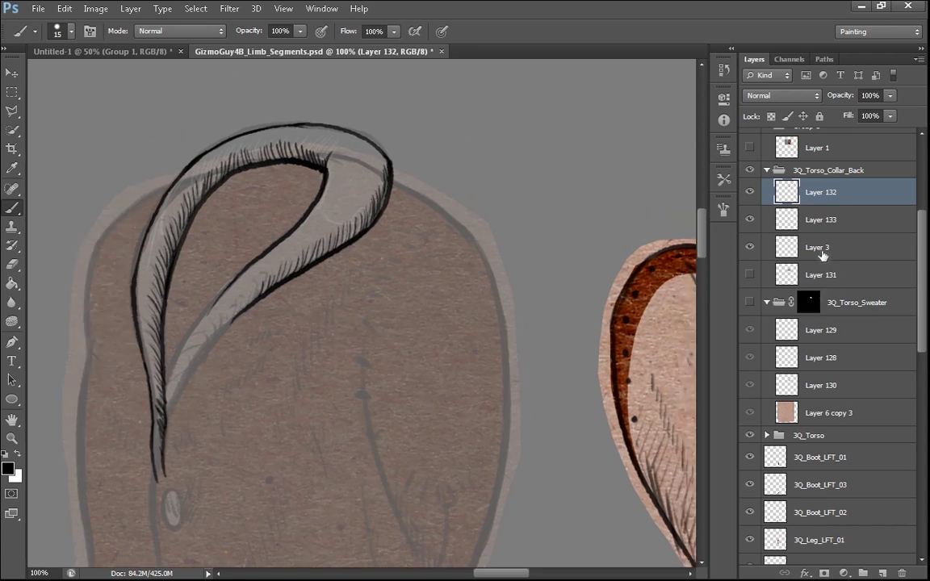
left_click(749, 193)
left_click(750, 194)
key("l")
key("ctrl+plus")
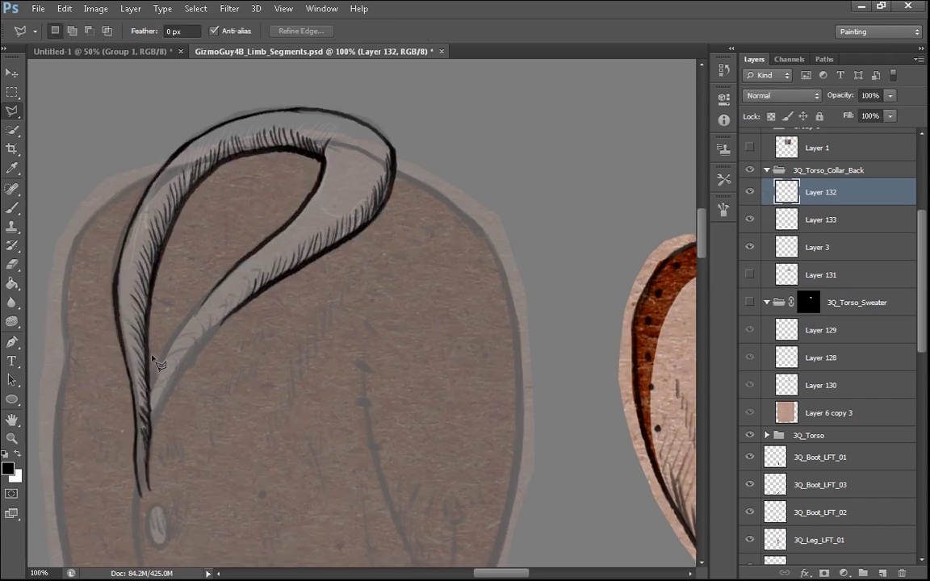
key("ctrl+minus")
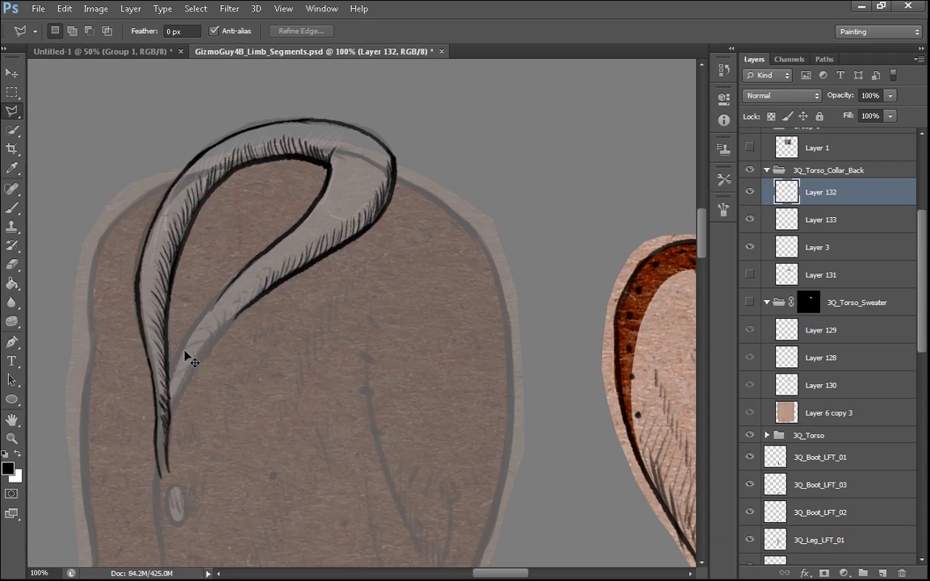
key("ctrl+plus")
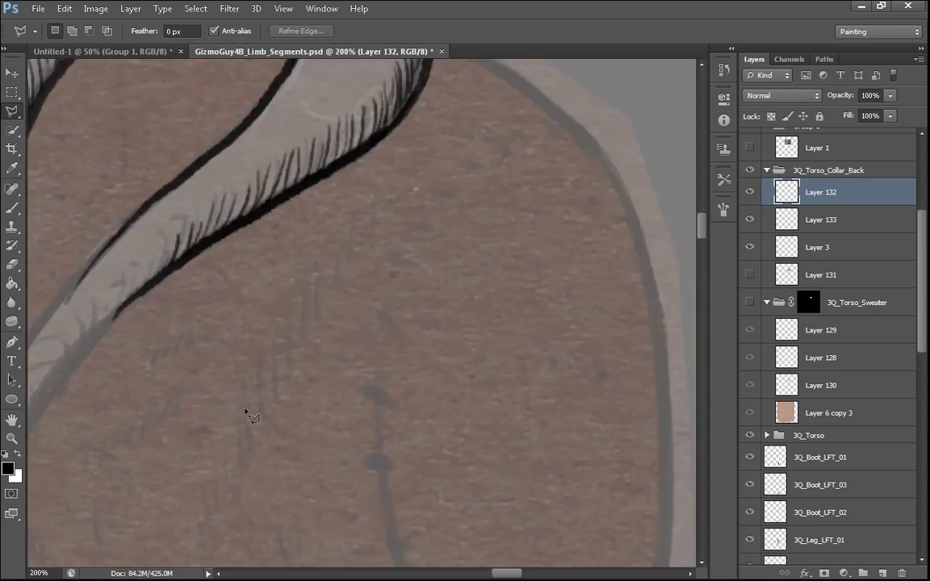
left_click_drag(246, 411, 490, 431)
key("ctrl+minus")
key("ctrl+plus")
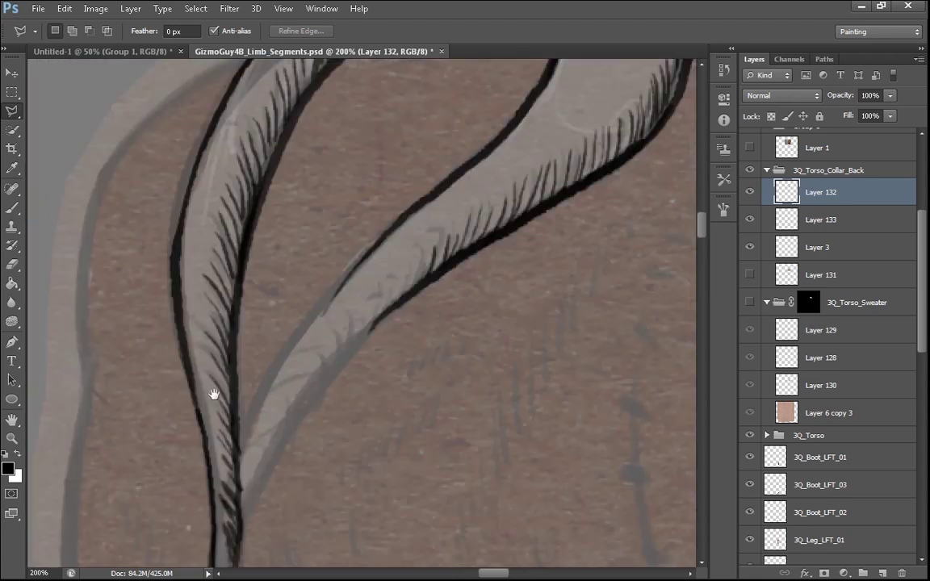
mouse_move(214, 396)
left_mouse_down()
mouse_move(293, 282)
mouse_move(349, 143)
left_mouse_up()
left_click(279, 505)
left_click(272, 477)
left_click(266, 447)
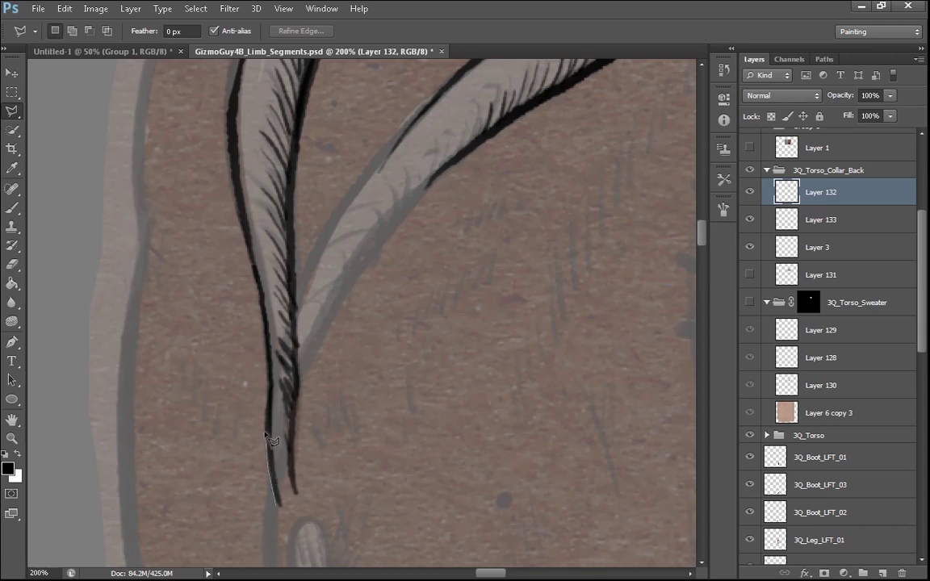
left_click(266, 428)
left_click(268, 392)
left_click(267, 363)
left_click(265, 329)
left_click(261, 305)
left_click(256, 279)
key("Escape")
Delete Layer 3 from the 3Q_Torso_Collar_Back group
left_click_drag(313, 169, 232, 370)
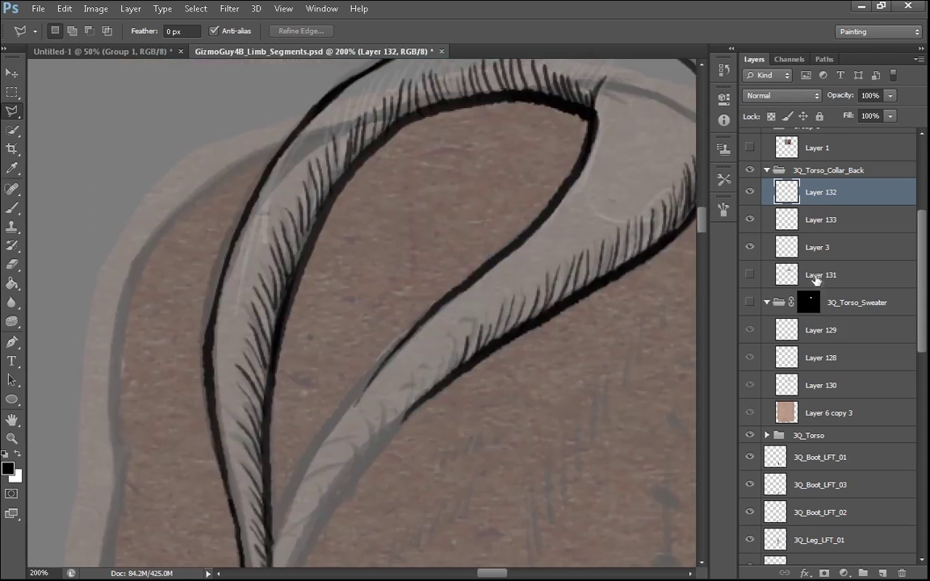
left_click(787, 247, "ctrl")
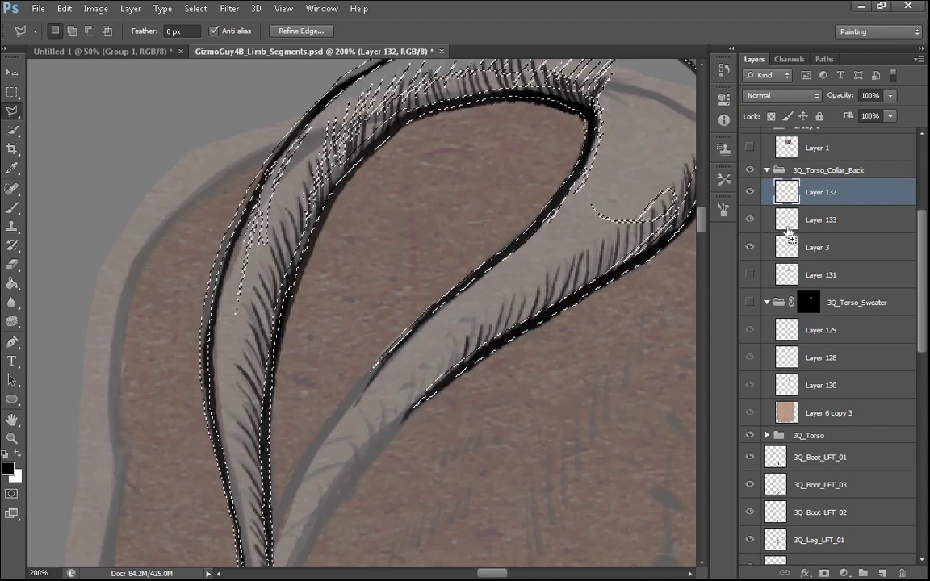
key("ctrl+d")
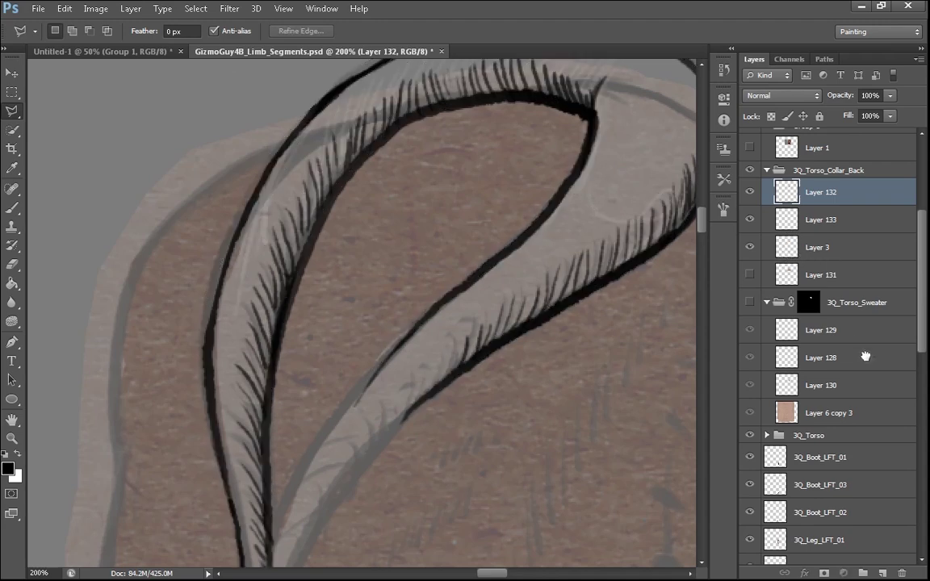
left_click_drag(865, 356, 902, 571)
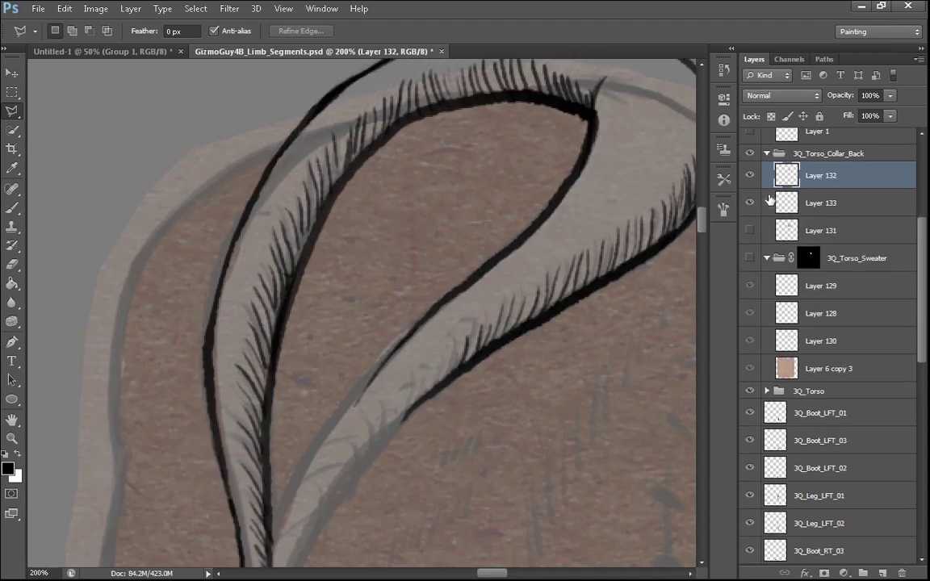
Load Layer 132's ink lines as a selection and switch it to Quick Mask editing
left_click(786, 179, "ctrl")
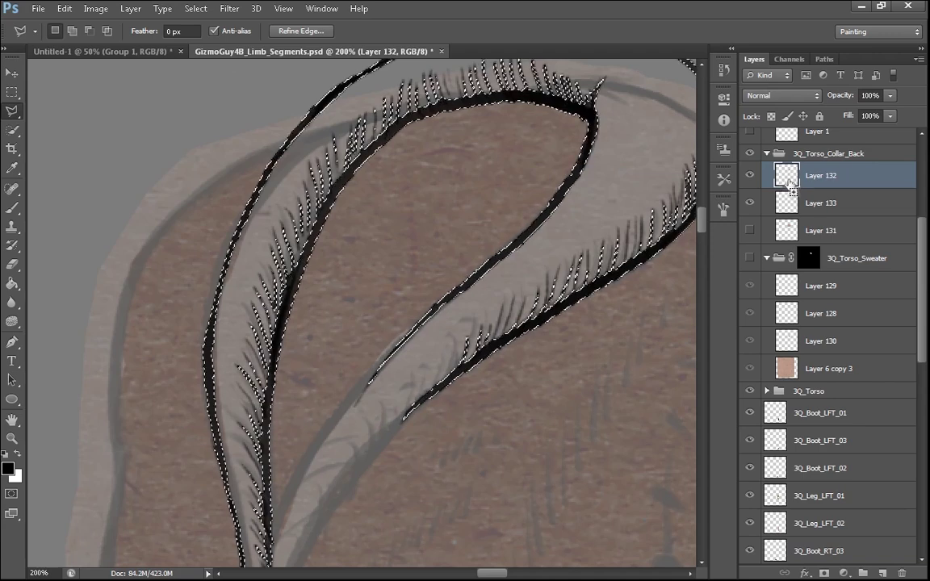
key("q")
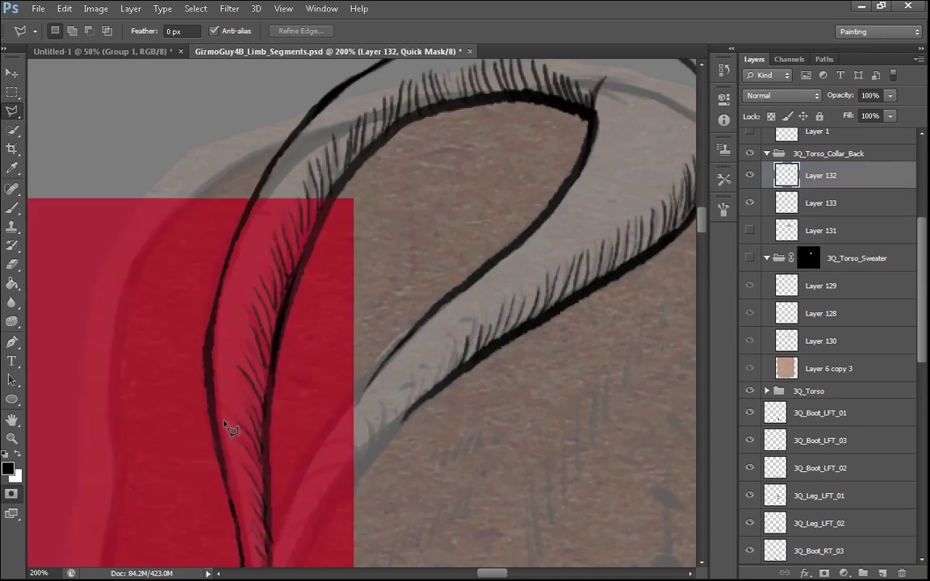
left_click_drag(494, 387, 349, 501)
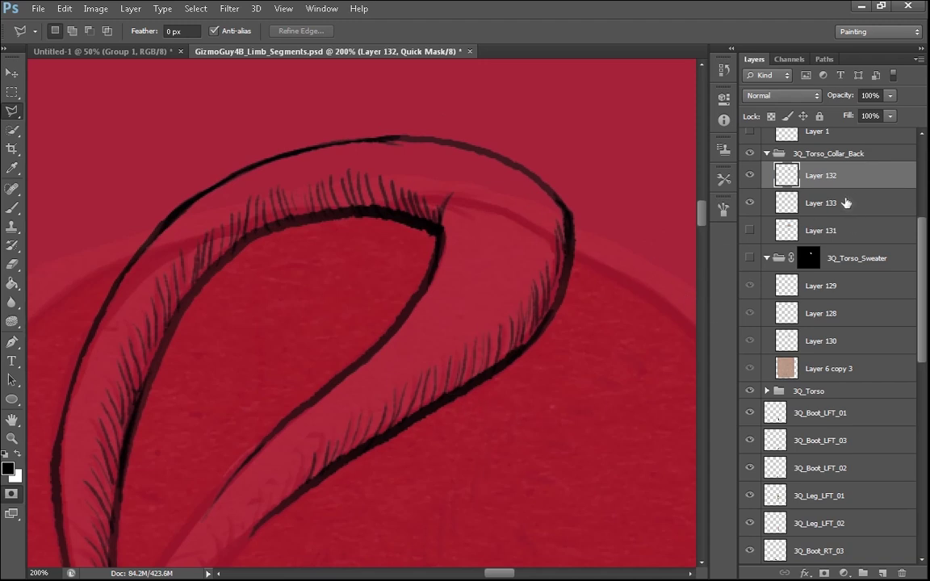
left_click_drag(289, 293, 356, 233)
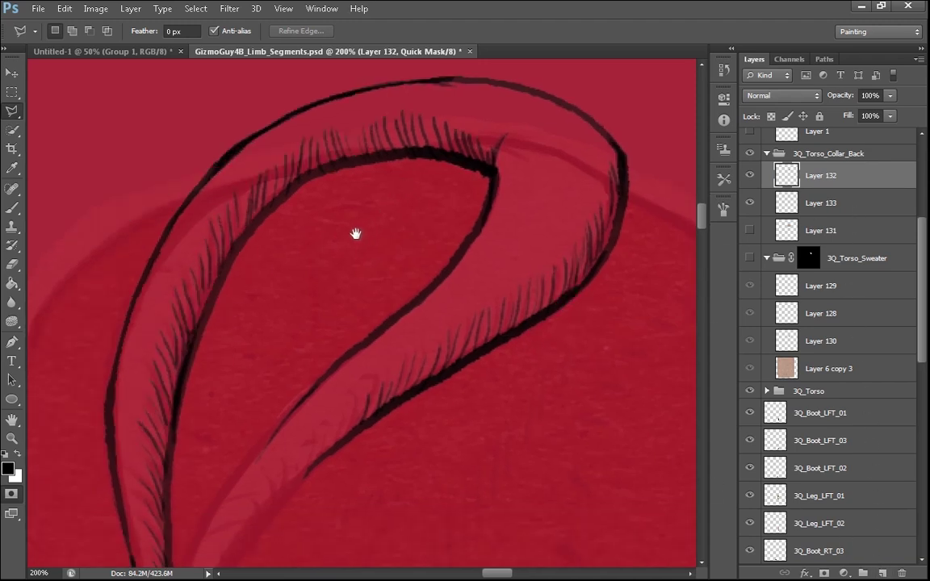
Erase the Quick Mask inside the collar's upper left curve and left arm down to the tip with a 25 px Eraser
key("e")
mouse_move(176, 266)
left_mouse_down()
mouse_move(223, 176)
mouse_move(260, 149)
mouse_move(303, 126)
mouse_move(395, 105)
mouse_move(238, 166)
mouse_move(391, 110)
mouse_move(258, 181)
mouse_move(373, 137)
mouse_move(314, 166)
mouse_move(363, 150)
mouse_move(260, 191)
mouse_move(194, 236)
mouse_move(265, 179)
mouse_move(210, 251)
mouse_move(286, 179)
mouse_move(216, 233)
mouse_move(141, 352)
mouse_move(165, 280)
mouse_move(137, 333)
mouse_move(148, 306)
left_mouse_up()
key("space")
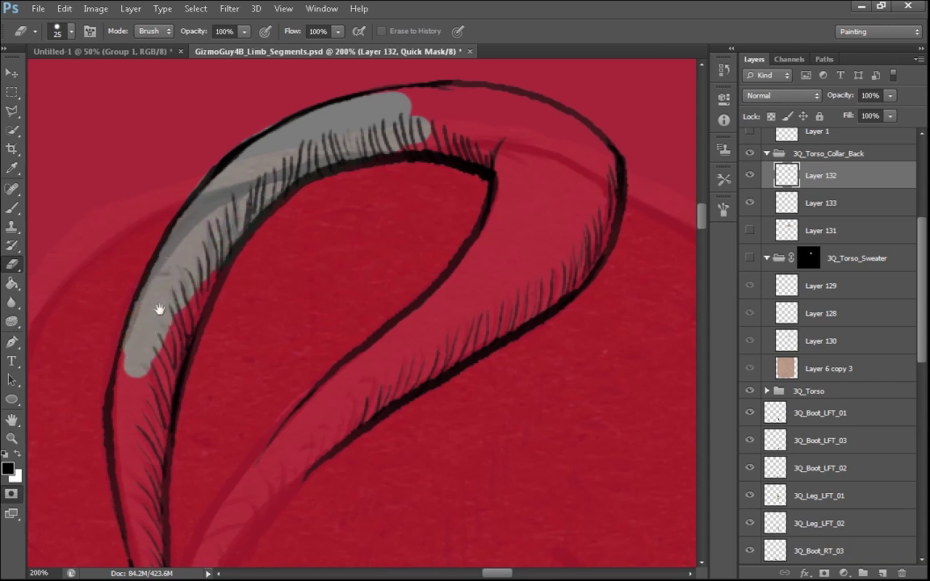
mouse_move(163, 379)
left_mouse_down()
mouse_move(182, 272)
mouse_move(149, 396)
left_mouse_up()
key("space")
mouse_move(149, 395)
left_mouse_down()
mouse_move(156, 324)
mouse_move(176, 326)
mouse_move(184, 301)
mouse_move(173, 214)
left_mouse_up()
key("space")
left_click_drag(172, 277, 144, 372)
left_click_drag(202, 224, 203, 206)
key("space")
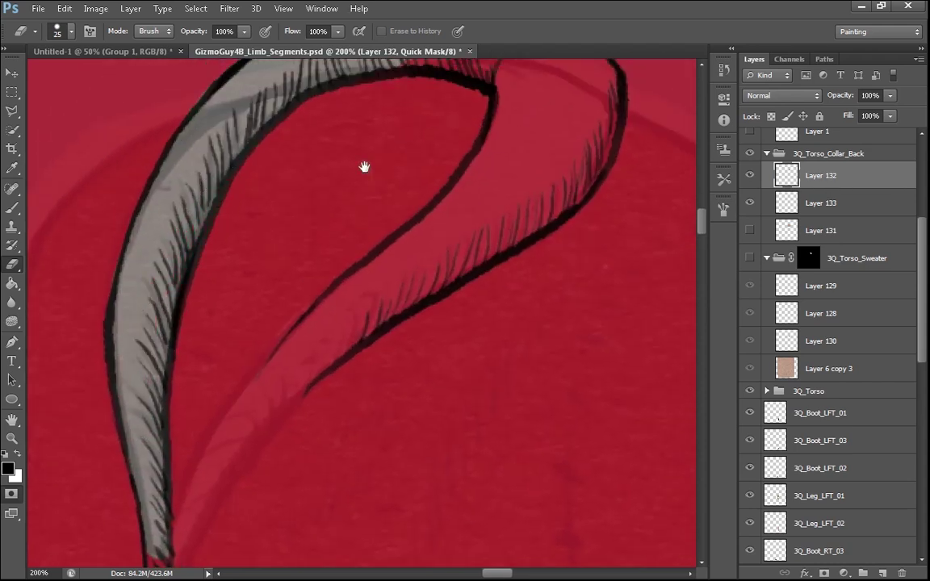
Erase the Quick Mask inside the collar's top, right curve and lower diagonal arm with the 25 px Eraser
left_click_drag(503, 83, 429, 146)
left_click(429, 146)
mouse_move(323, 95)
left_mouse_down()
mouse_move(404, 83)
mouse_move(282, 110)
left_mouse_up()
key("space")
mouse_move(345, 124)
left_mouse_down()
mouse_move(350, 238)
mouse_move(322, 323)
mouse_move(92, 492)
mouse_move(388, 242)
left_mouse_up()
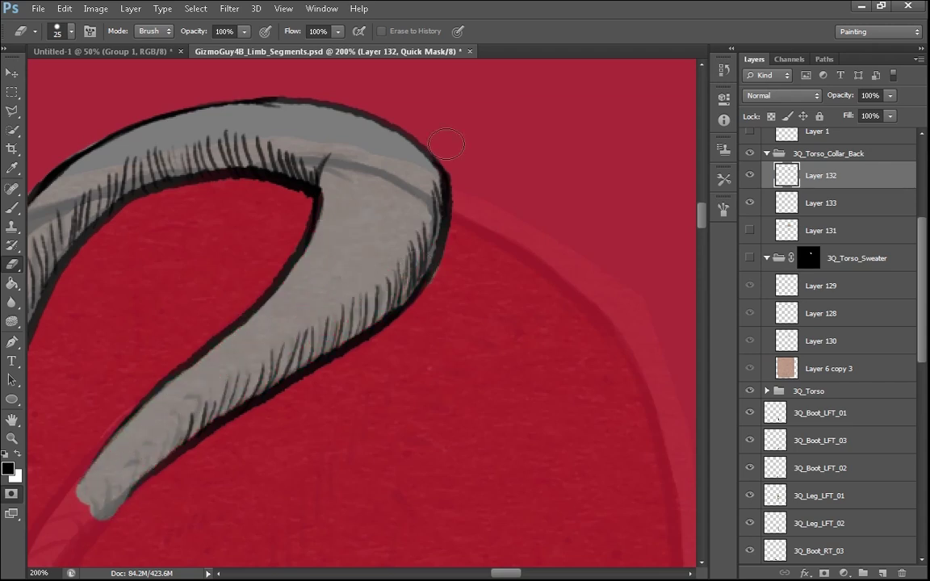
key("space")
left_click_drag(204, 318, 310, 205)
left_click_drag(233, 349, 235, 332)
Refine the Quick Mask along the collar's blunt lower end and outer edges with a 15 px brush in black and white
key("b")
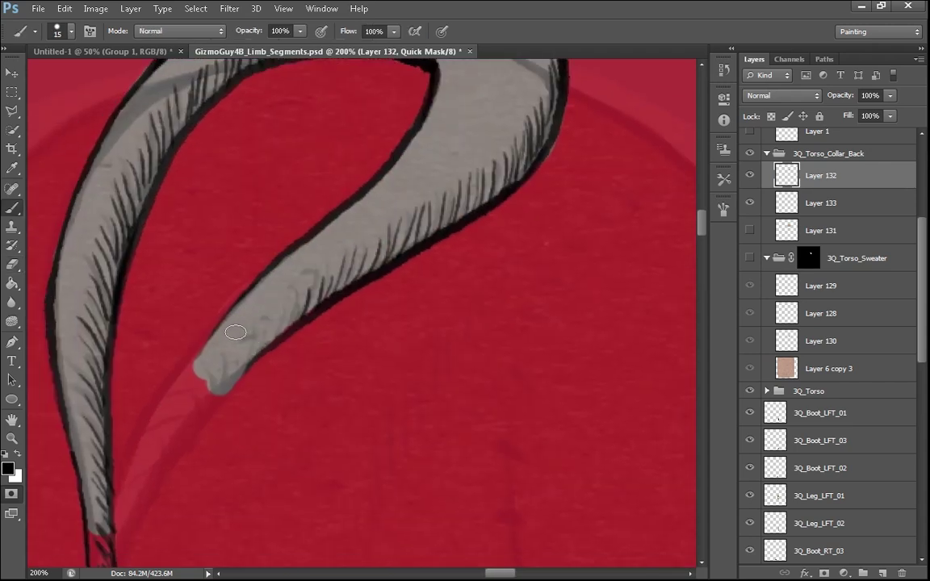
key("x")
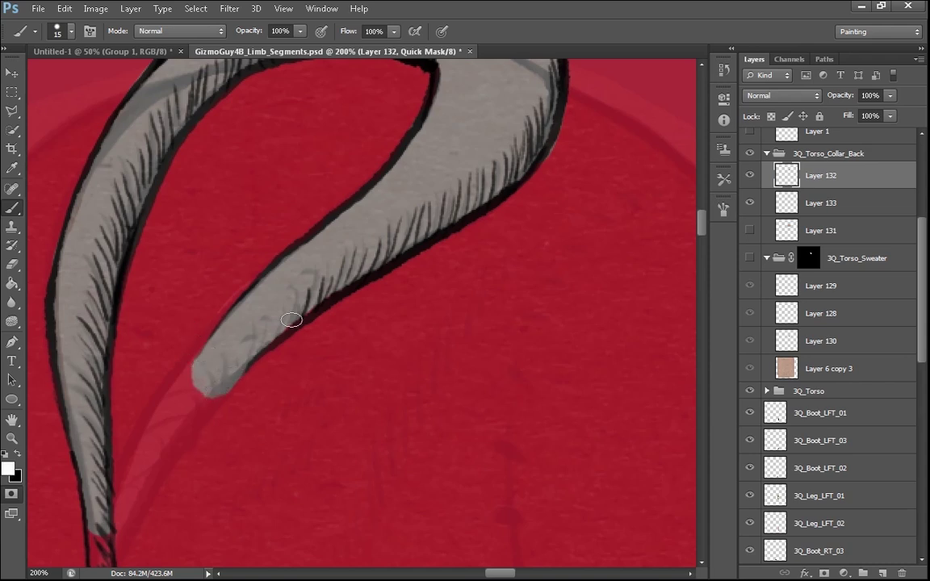
key("x")
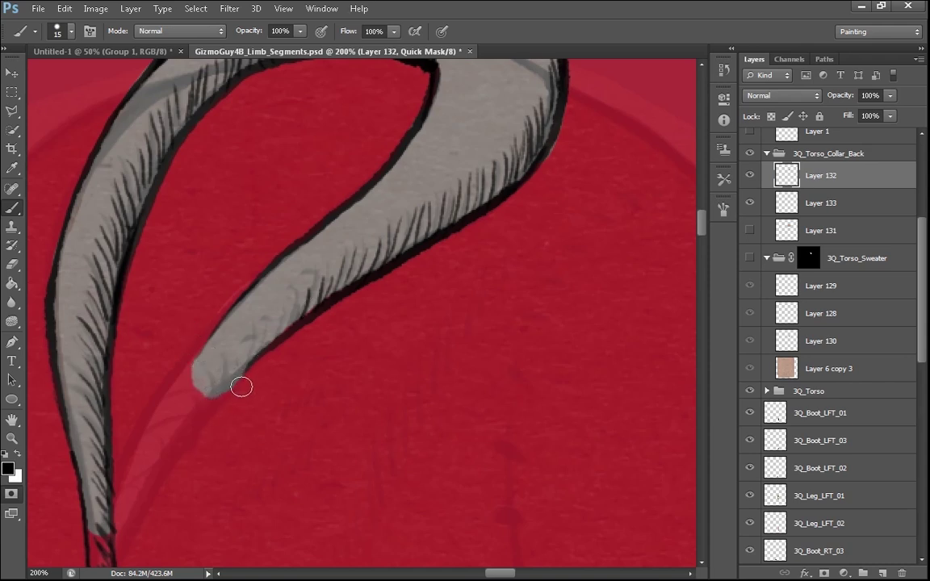
left_click_drag(207, 403, 189, 393)
left_click_drag(389, 314, 317, 362)
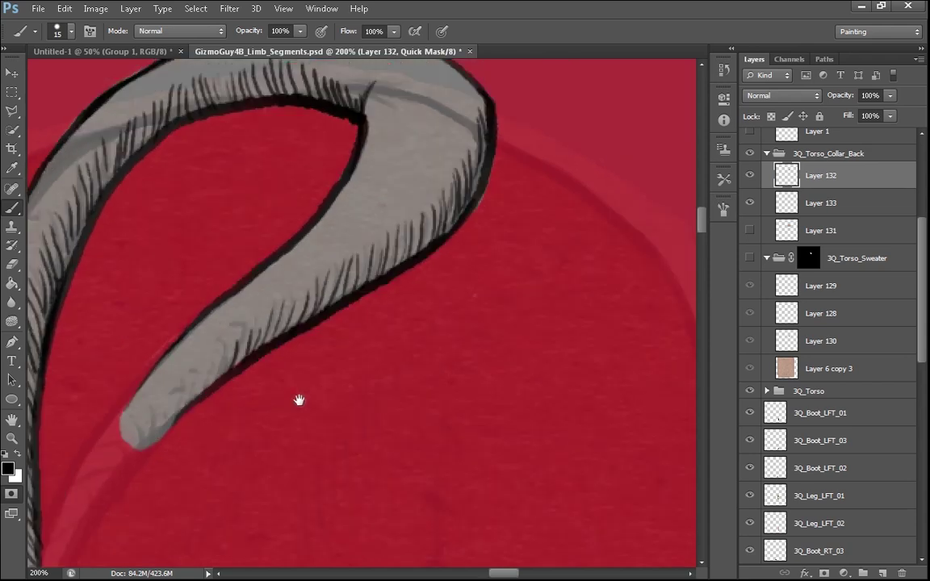
key("x")
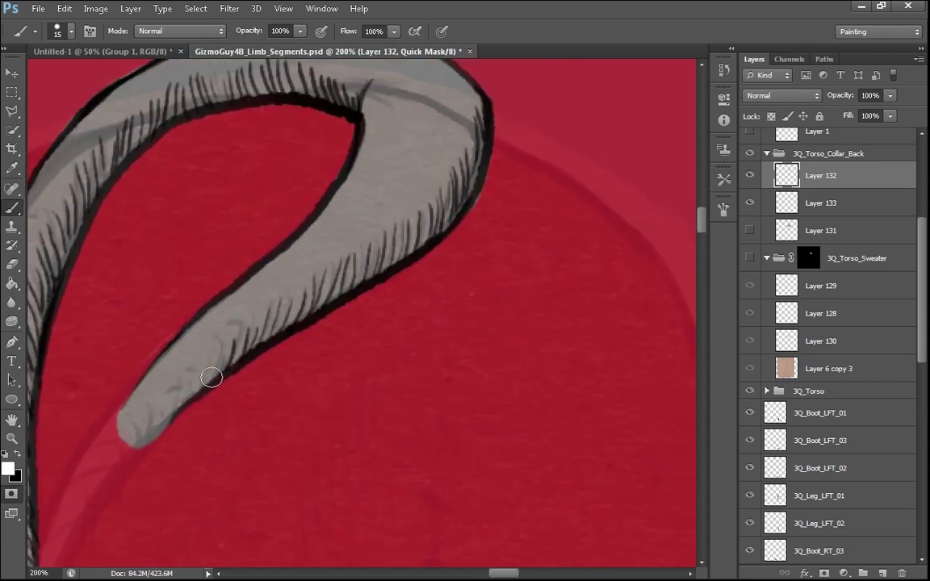
left_click_drag(408, 202, 409, 211)
left_click_drag(401, 289, 522, 348)
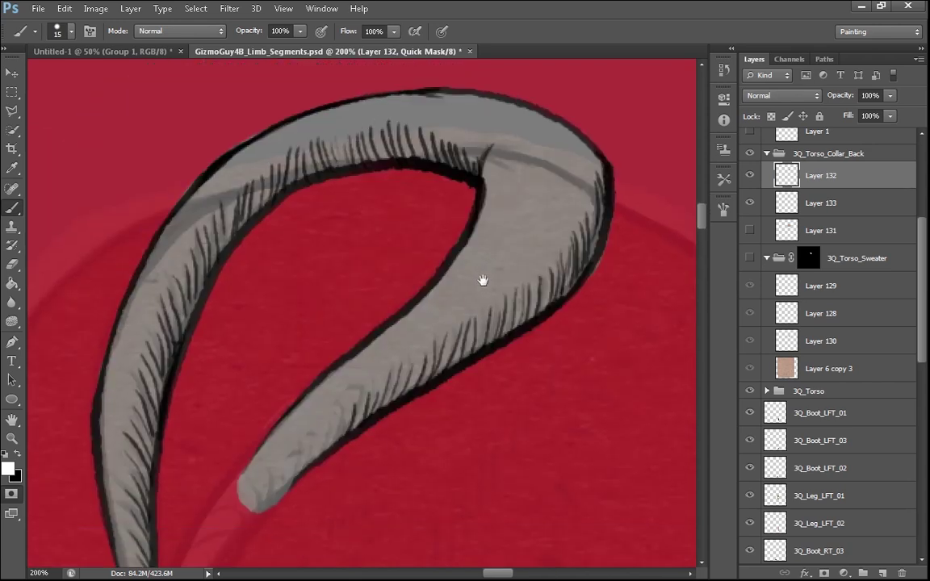
left_click_drag(481, 278, 472, 247)
left_click_drag(355, 207, 360, 257)
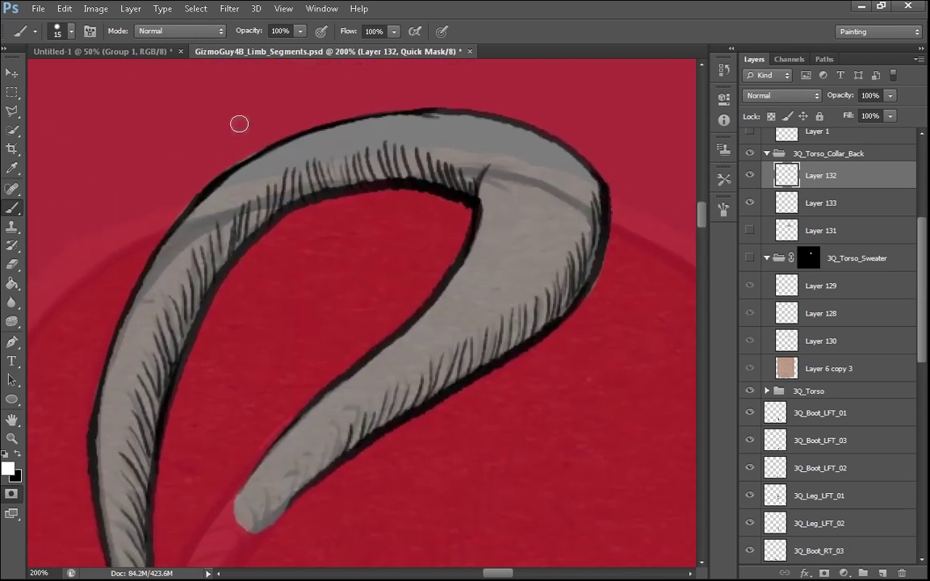
key("x")
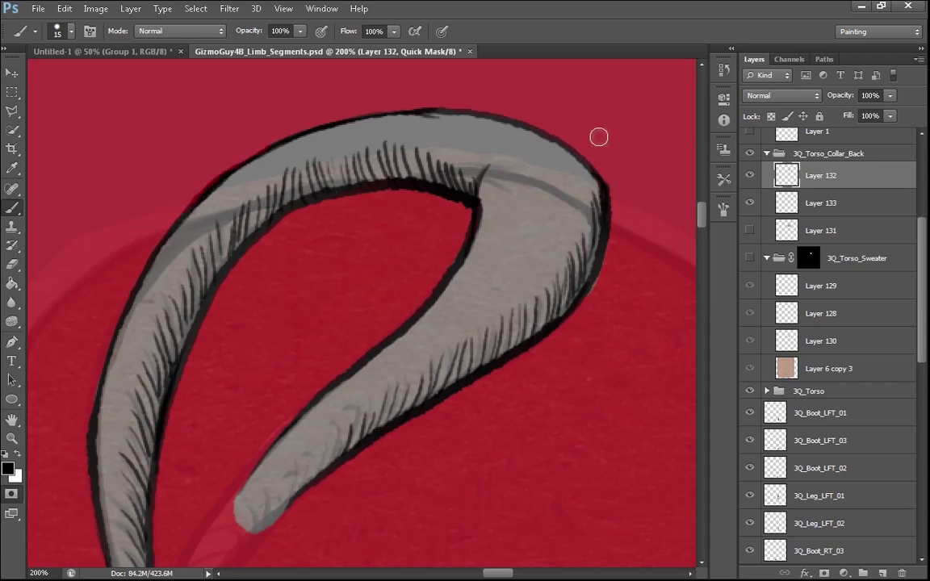
Convert the Quick Mask to a selection and apply it as a layer mask on the 3Q_Torso_Collar_Back group
key("q")
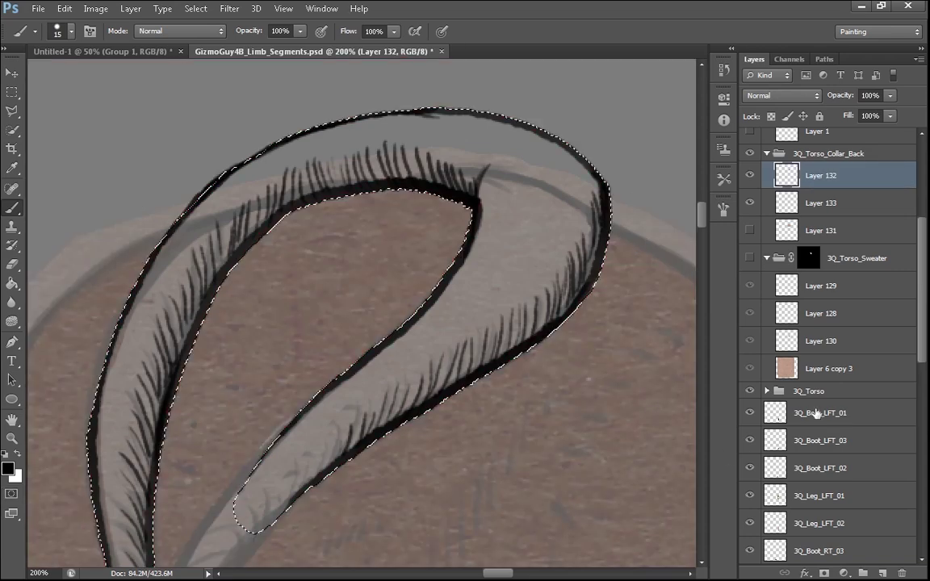
left_click(815, 153)
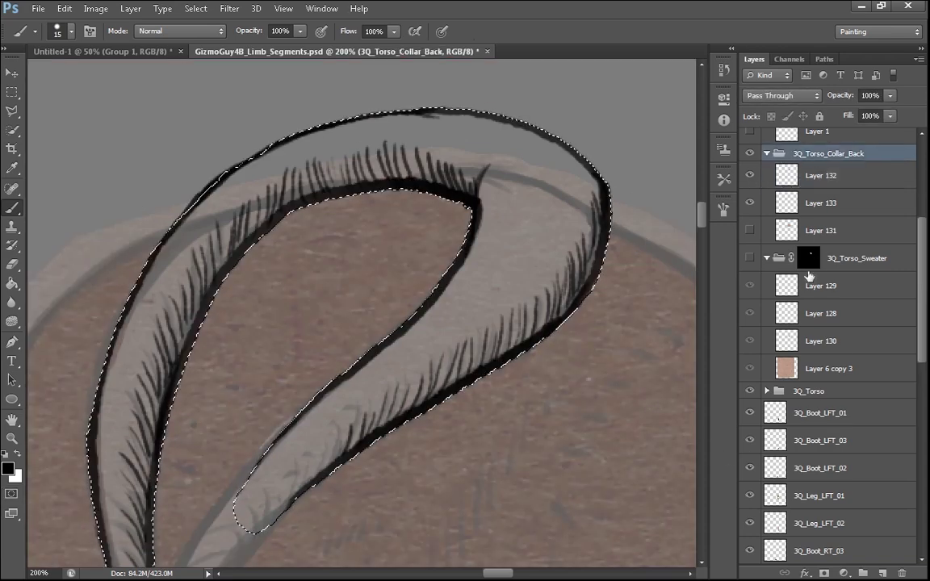
left_click(824, 571)
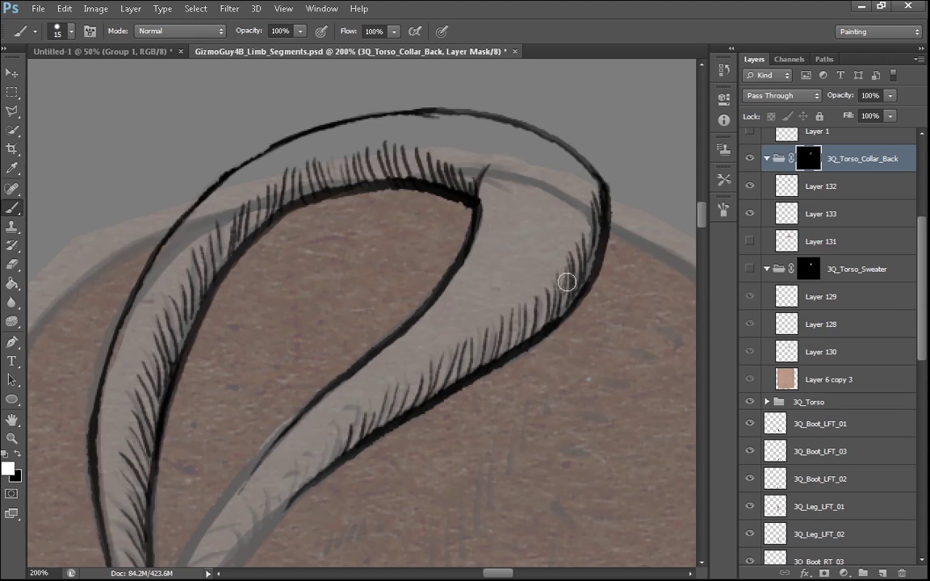
key("e")
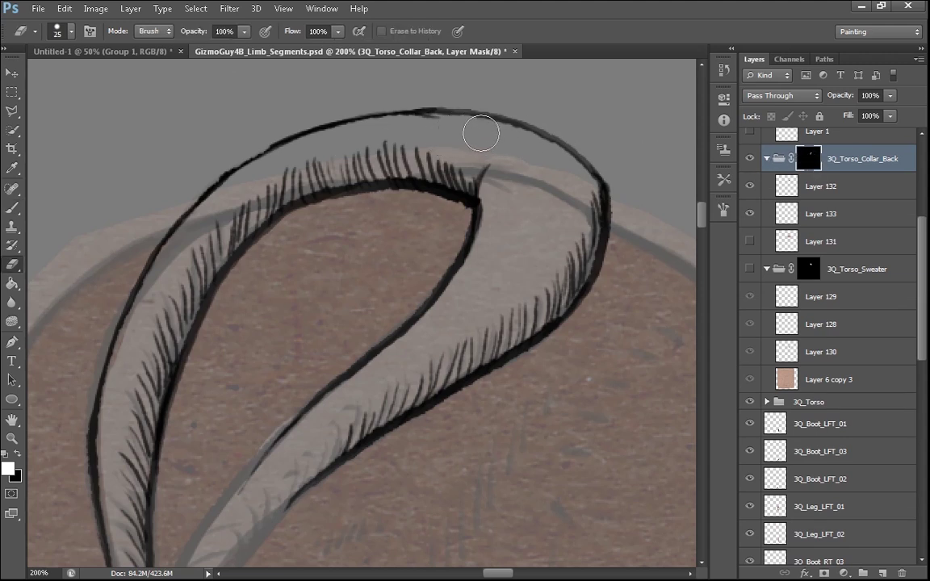
key("b")
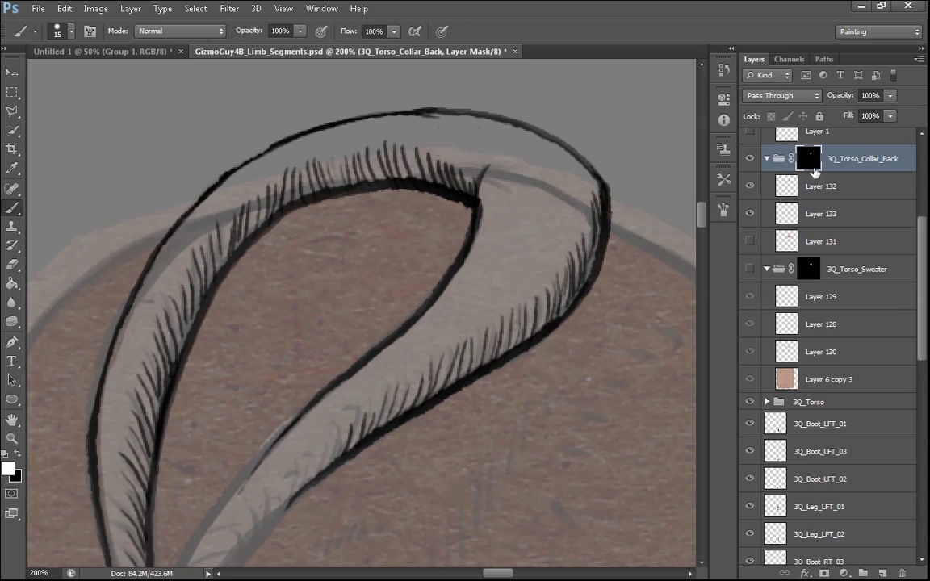
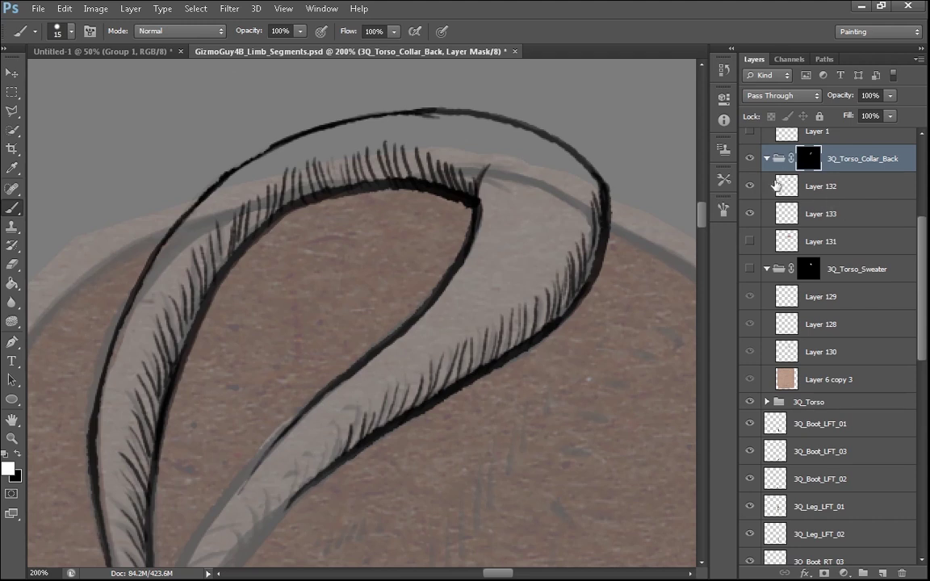
left_click(752, 158)
left_click(750, 159)
Preview Layer 131's paper texture and ink a curved stroke across the collar's lower right on Layer 132
left_click(824, 188)
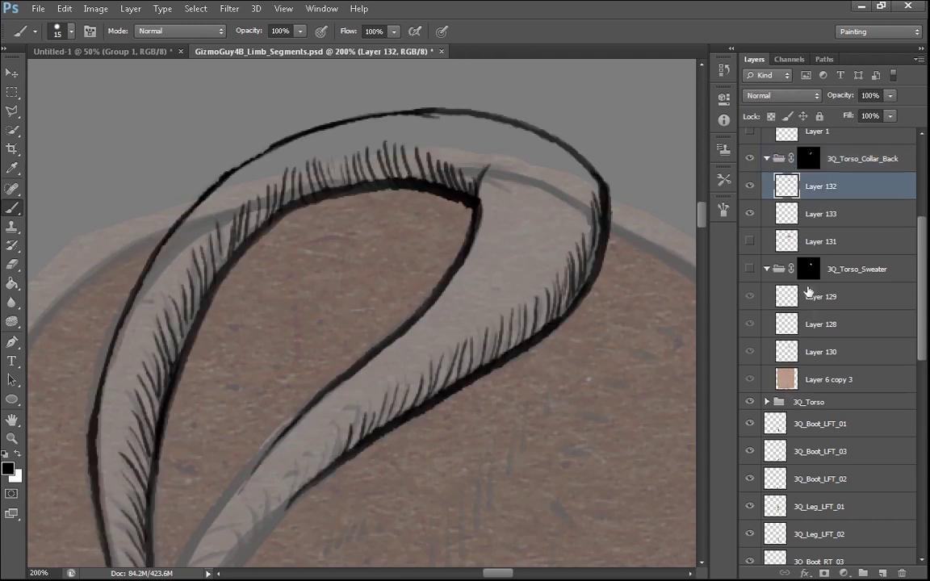
left_click(749, 241)
left_click_drag(474, 352, 526, 279)
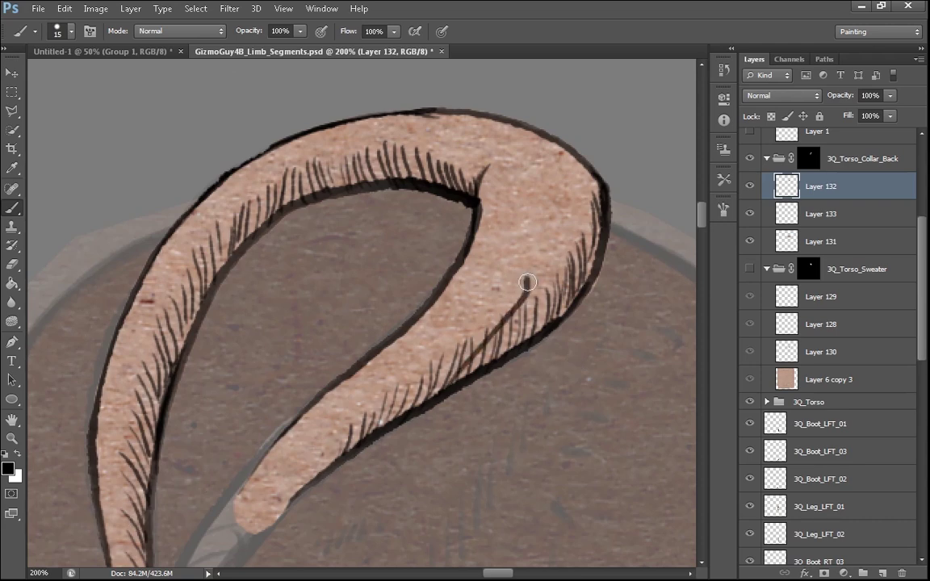
left_click(749, 241)
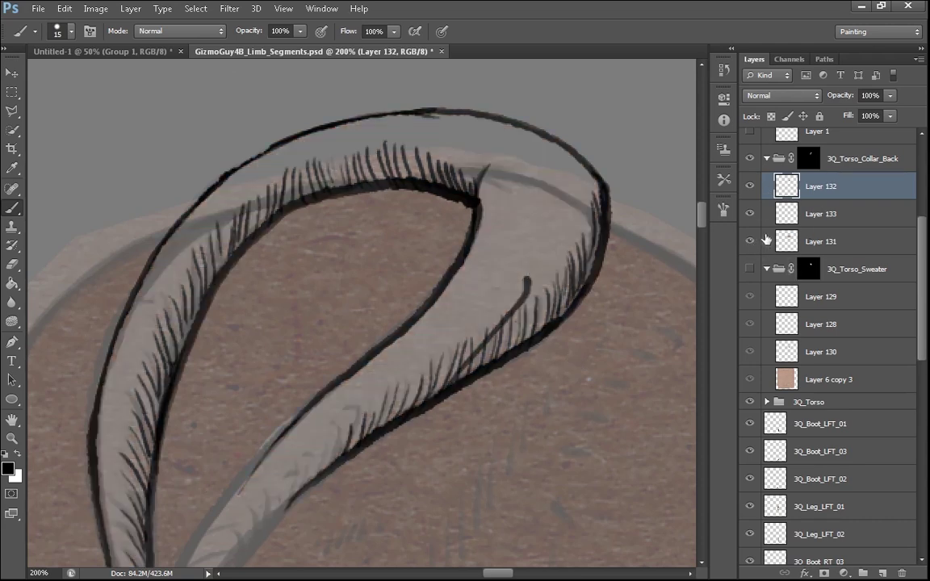
Show Layer 131's paper texture and target the 3Q_Torso_Collar_Back group's layer mask with black as the foreground colour
left_click(750, 241)
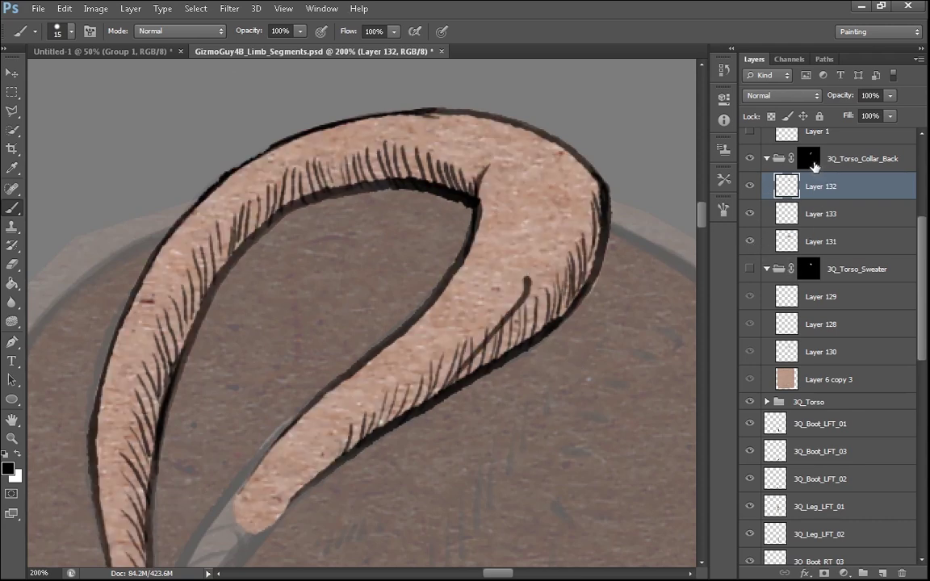
left_click(810, 161)
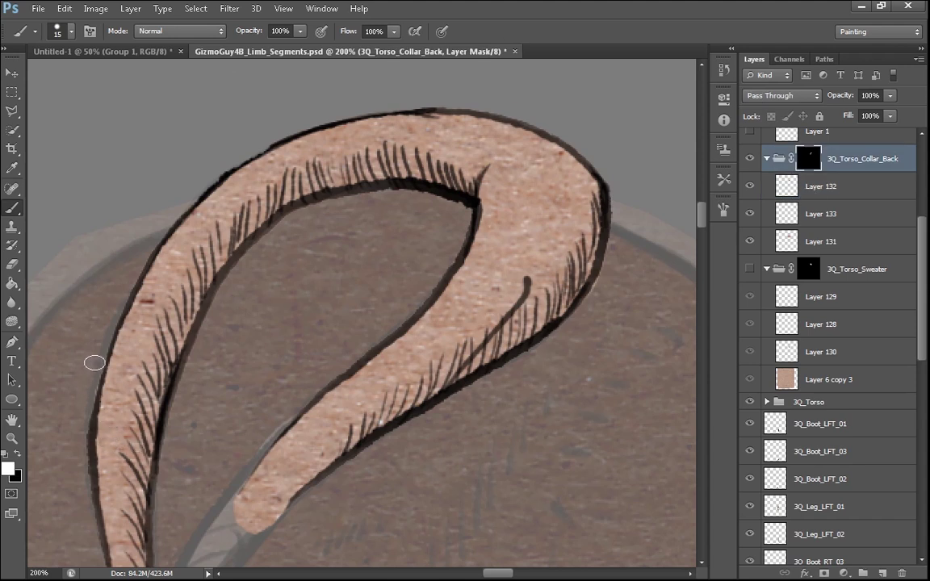
key("x")
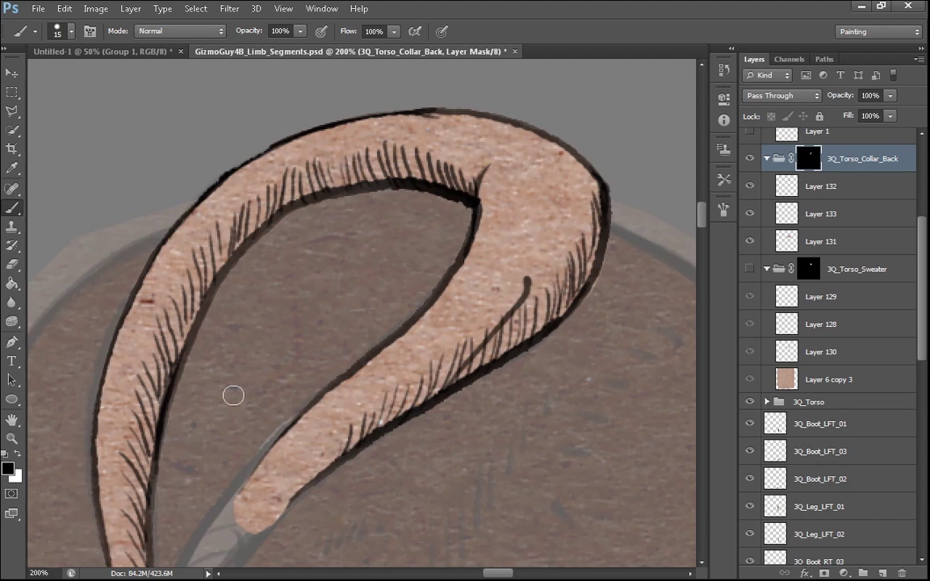
left_click_drag(247, 349, 239, 306)
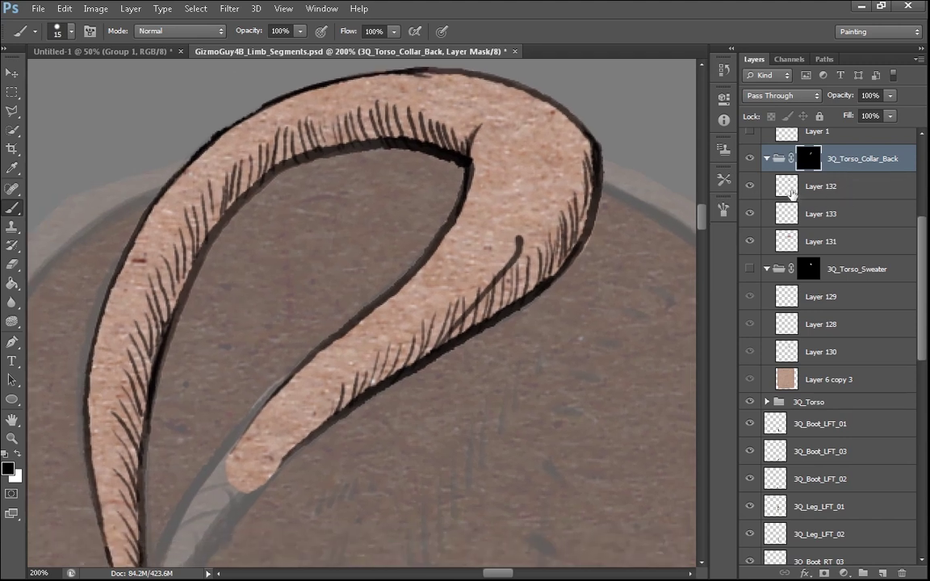
Duplicate Layer 132 above the 3Q_Torso_Collar_Back group, set the copy to 25% opacity and compare the collar with and without it
left_click(807, 186)
right_click(785, 187)
left_click(730, 167)
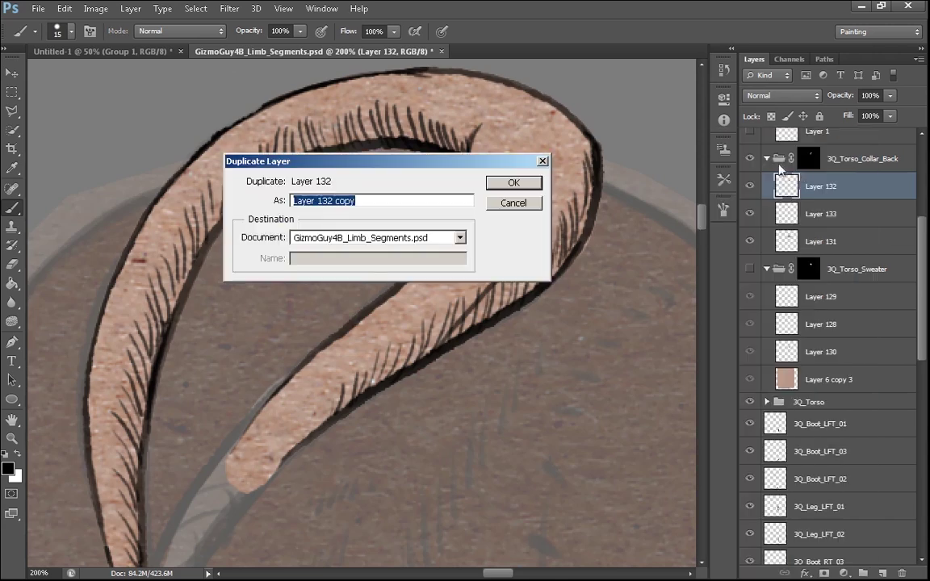
key("Return")
left_click_drag(827, 193, 807, 149)
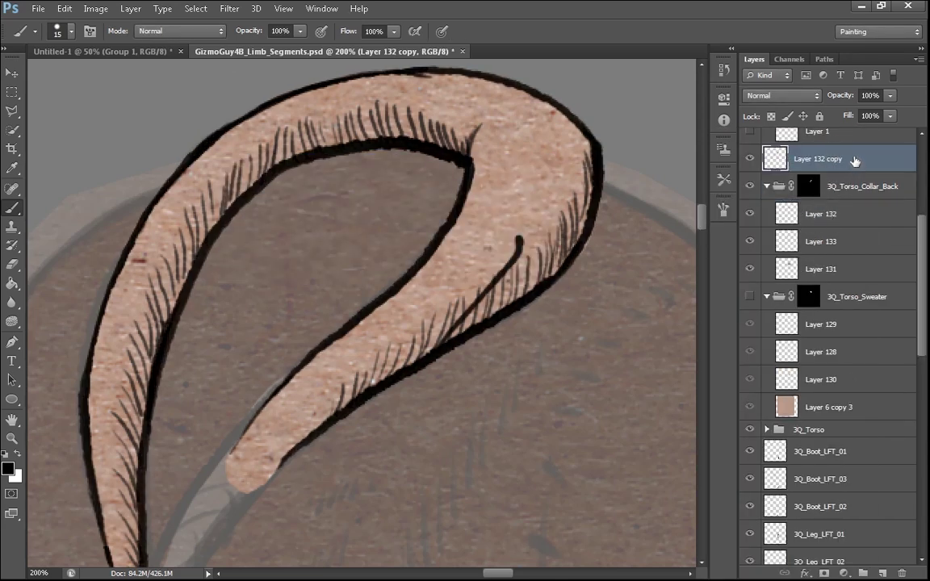
type("25")
key("Return")
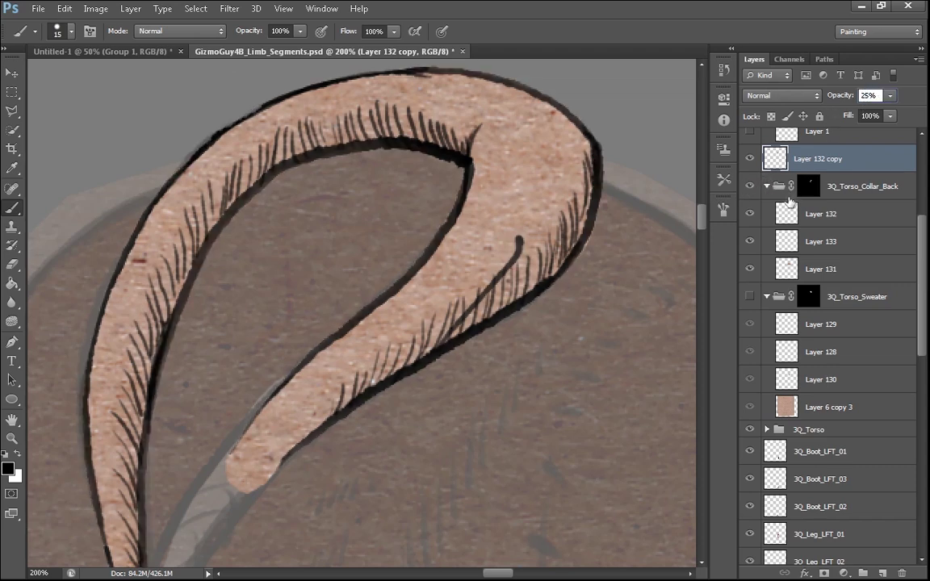
left_click(750, 159)
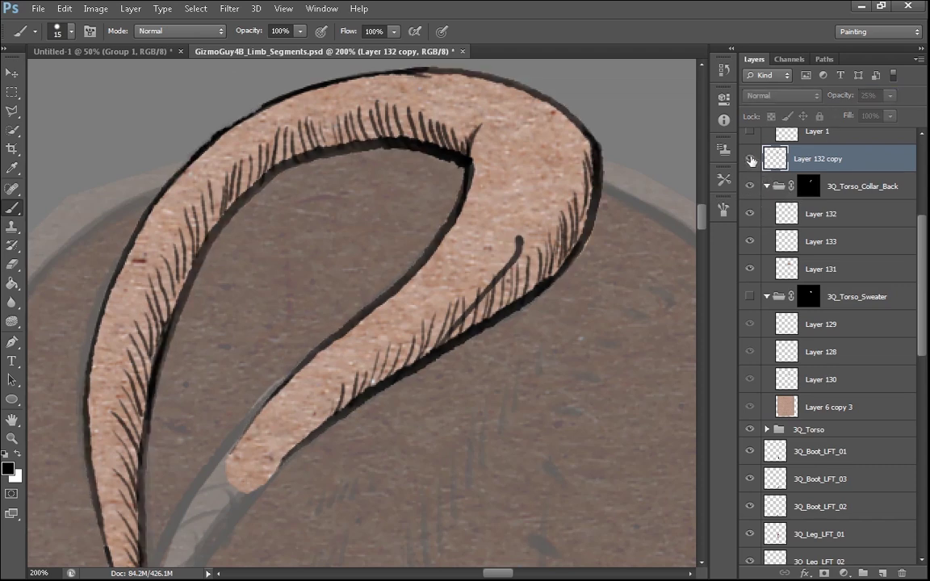
left_click(750, 159)
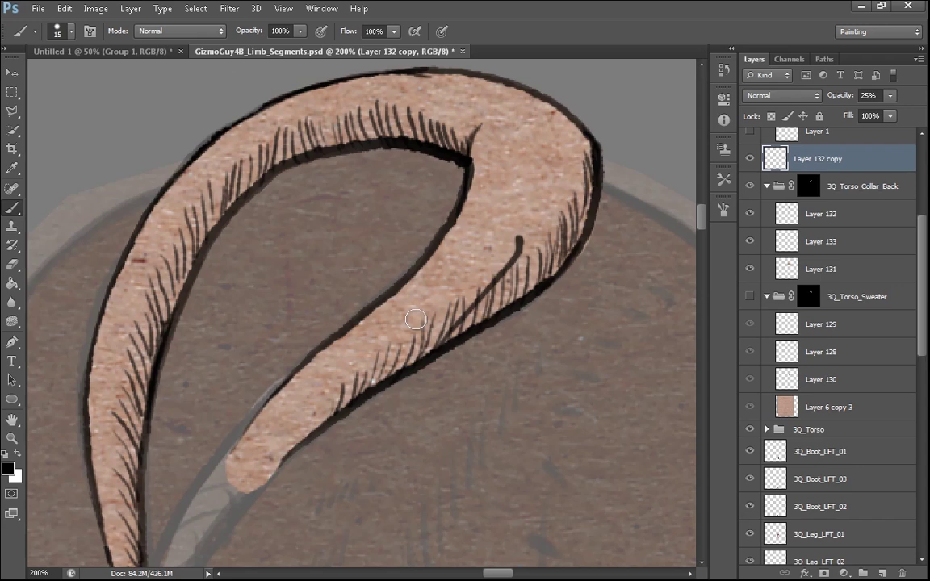
Delete the Layer 132 copy from above the 3Q_Torso_Collar_Back group
scroll(414, 319, "down", 3)
scroll(415, 320, "up", 1)
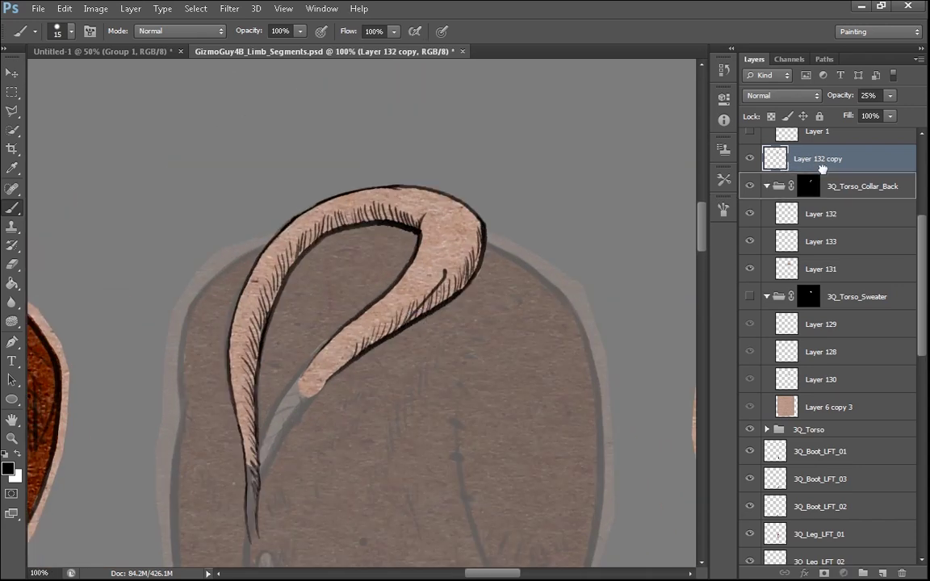
scroll(803, 494, "down", 1)
key("Delete")
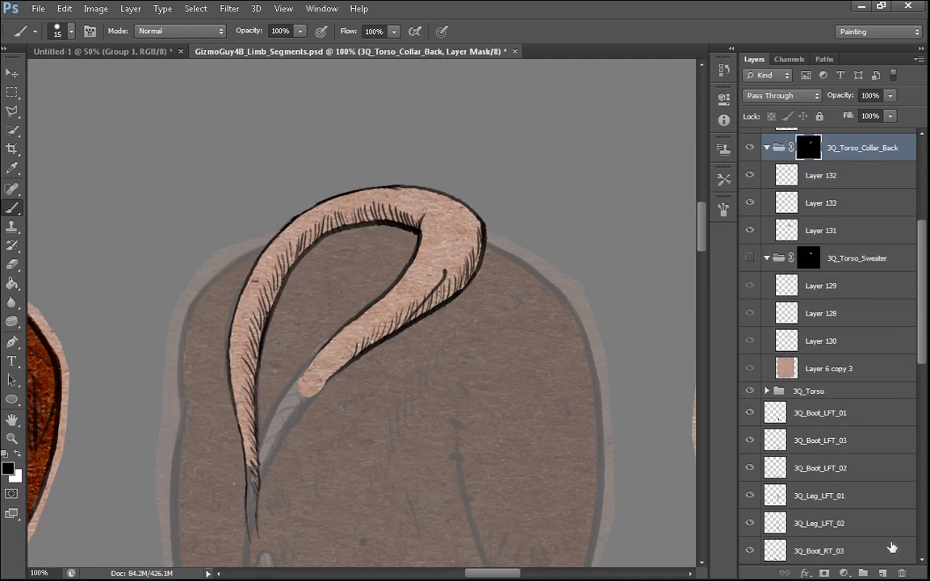
Trim the collar's upper right outer edge by painting black on the 3Q_Torso_Collar_Back mask with the 15 px brush
key("ctrl+plus")
scroll(535, 291, "up", 3)
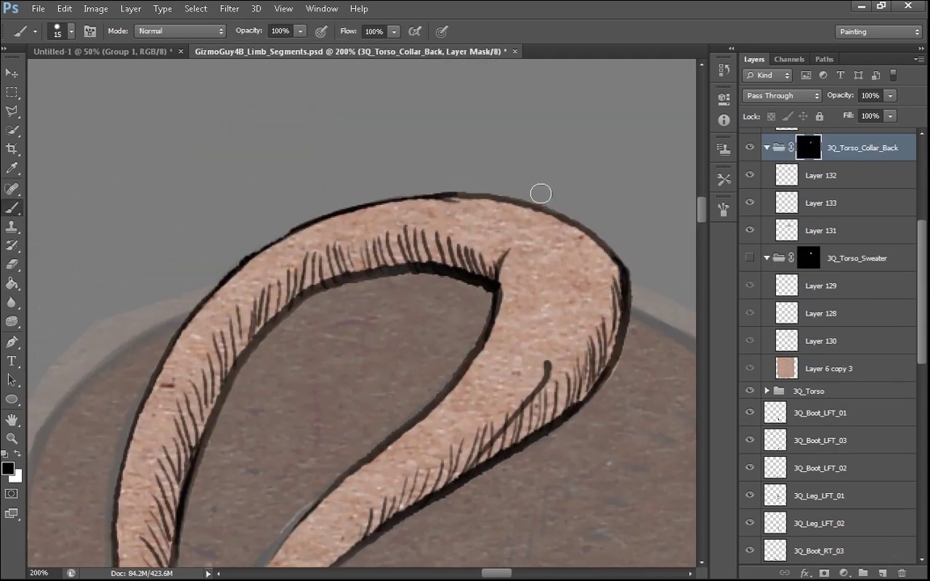
left_click_drag(564, 199, 288, 181)
left_click_drag(400, 295, 417, 307)
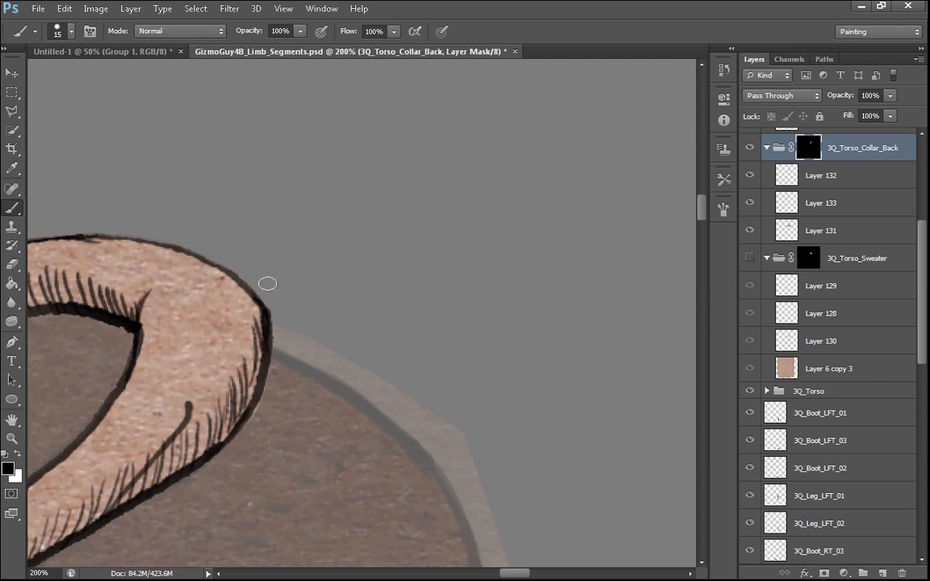
left_click_drag(239, 266, 263, 301)
left_click_drag(247, 273, 274, 327)
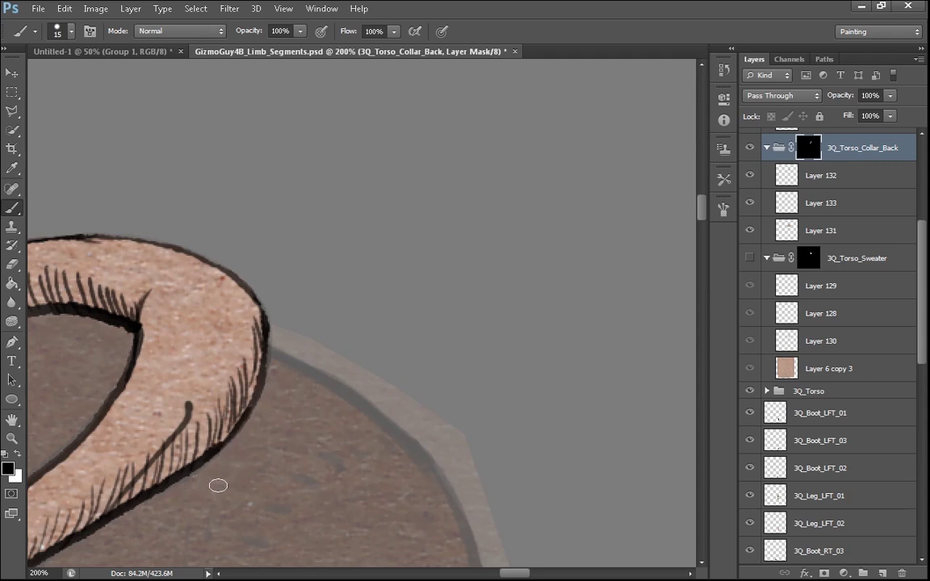
left_click_drag(218, 486, 438, 360)
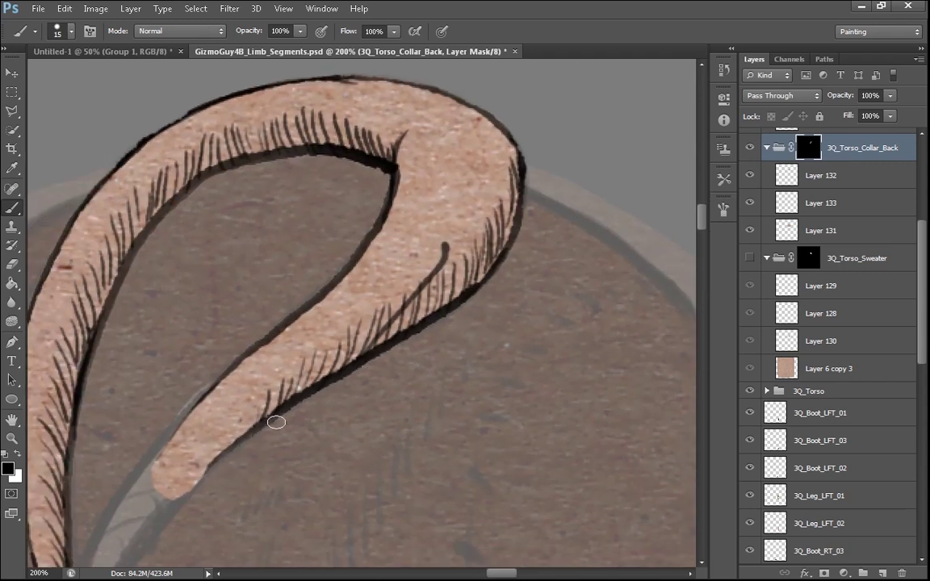
Show the 3Q_Torso_Sweater group together with the back collar and collapse both groups
key("ctrl+minus")
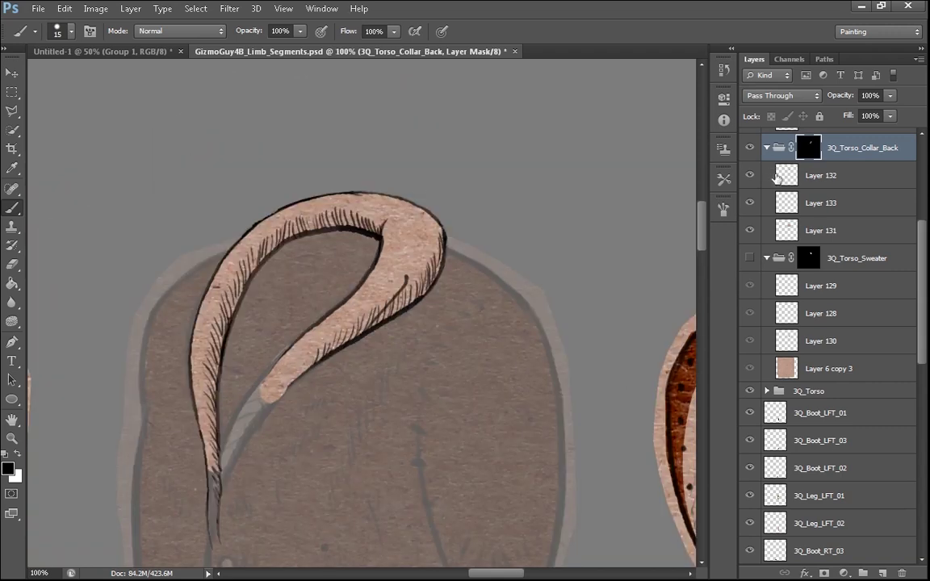
left_click(767, 148)
left_click(750, 147)
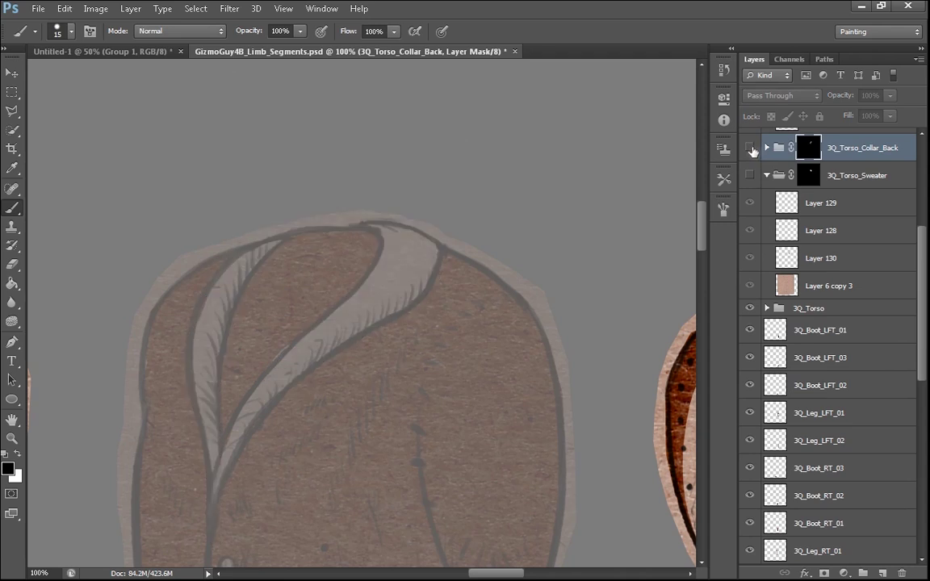
left_click(750, 176)
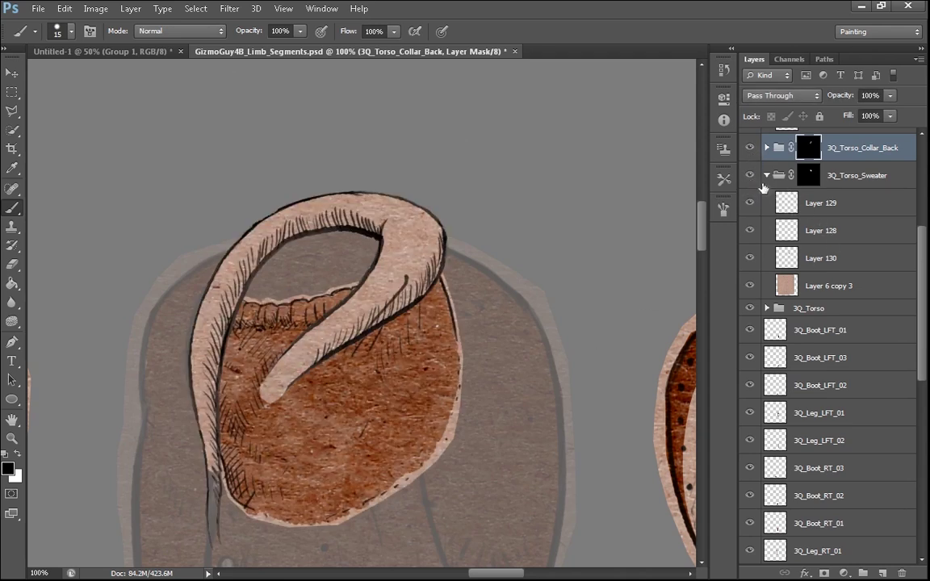
left_click(767, 175)
Set the 3Q_Torso group's opacity to 100% beneath the collar and sweater pieces
left_click(750, 198)
left_click(809, 198)
left_click_drag(890, 95, 920, 114)
key("ctrl+minus")
key("ctrl+minus")
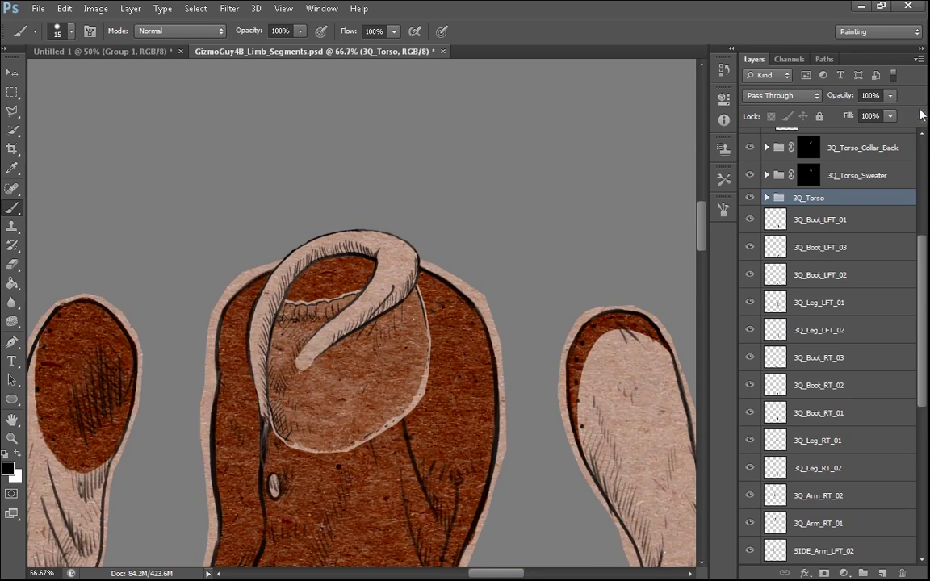
Float the Untitled-1 document and copy the 3Q_Torso_Collar_Back and 3Q_Torso_Sweater groups into it from the limb segments file
key("ctrl+minus")
key("ctrl+plus")
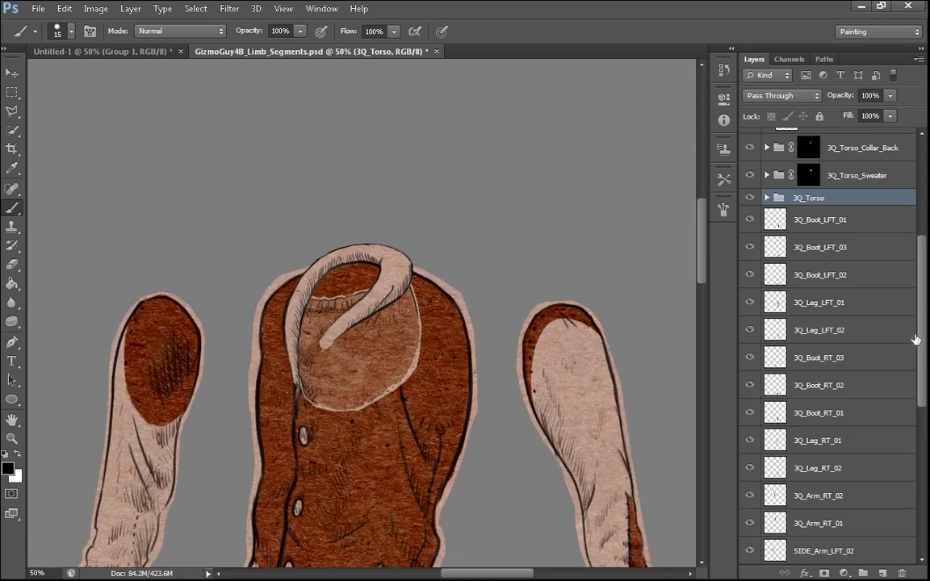
scroll(916, 339, "up", 3)
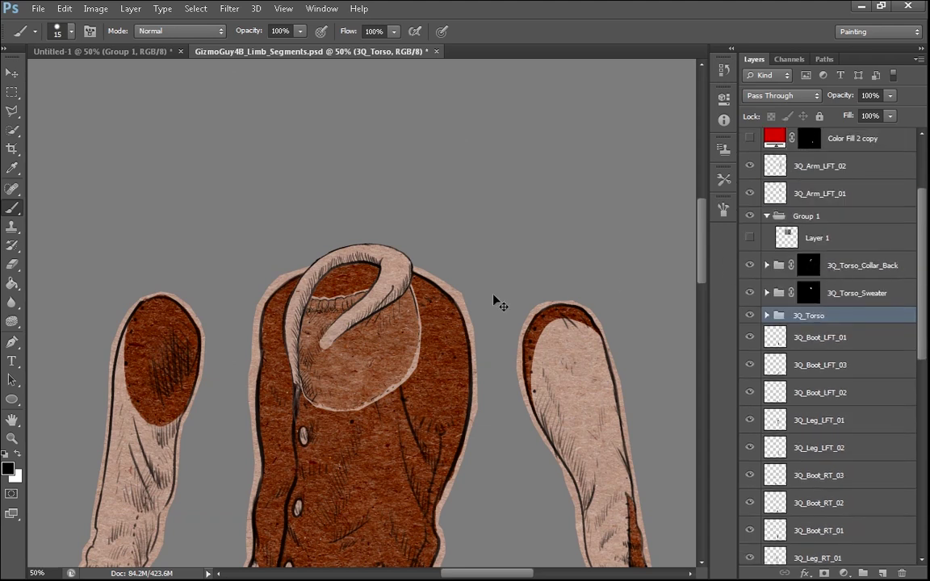
left_click(848, 274)
left_click(849, 294, "shift")
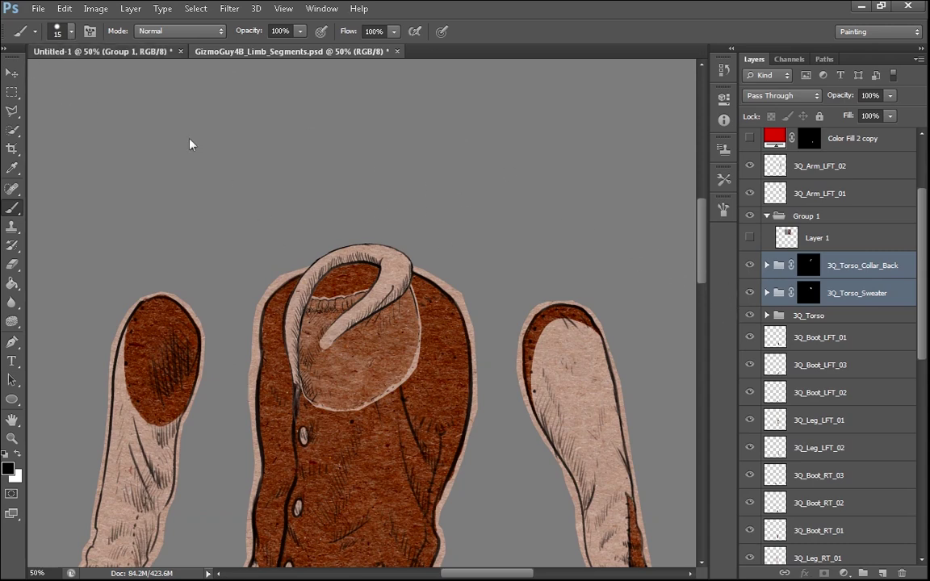
left_click(101, 51)
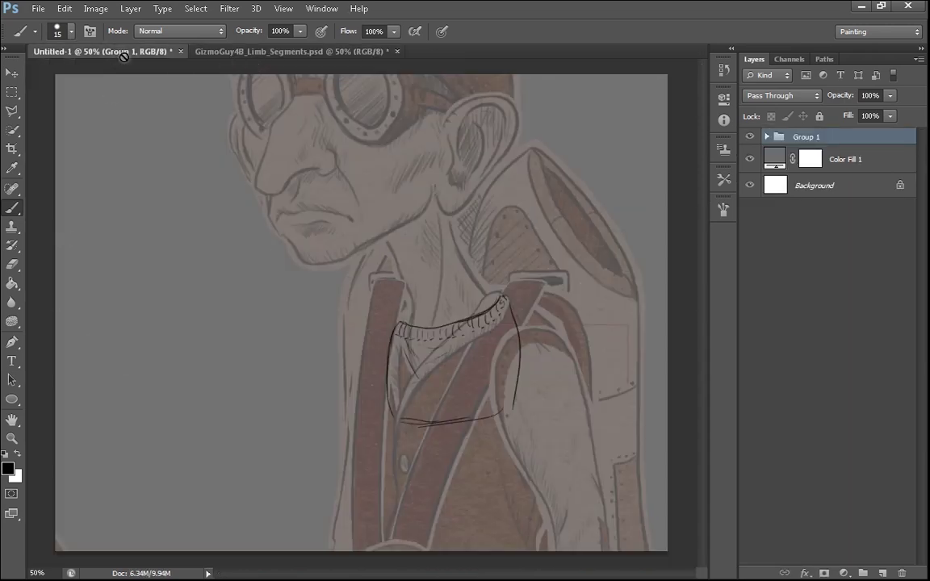
left_click_drag(121, 52, 222, 164)
left_click(192, 54)
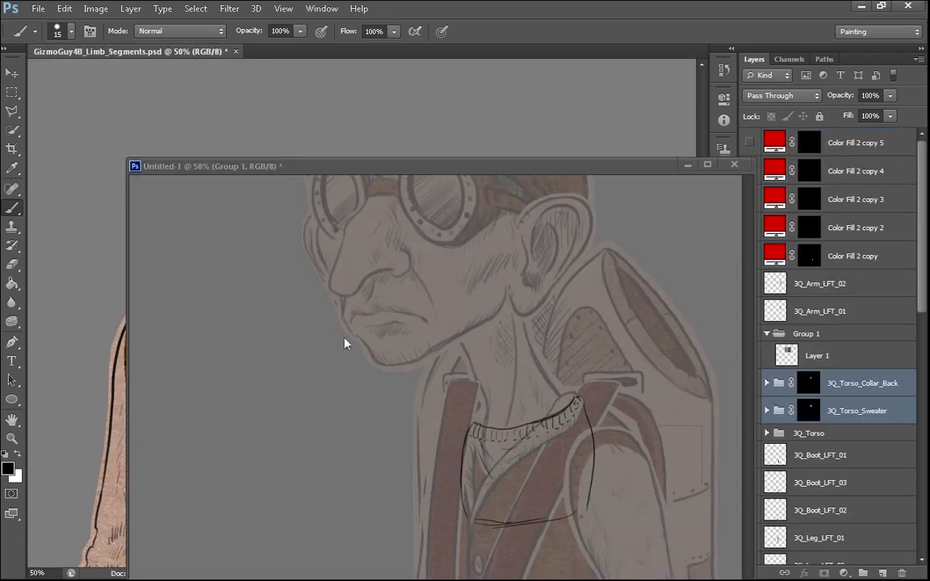
key("v")
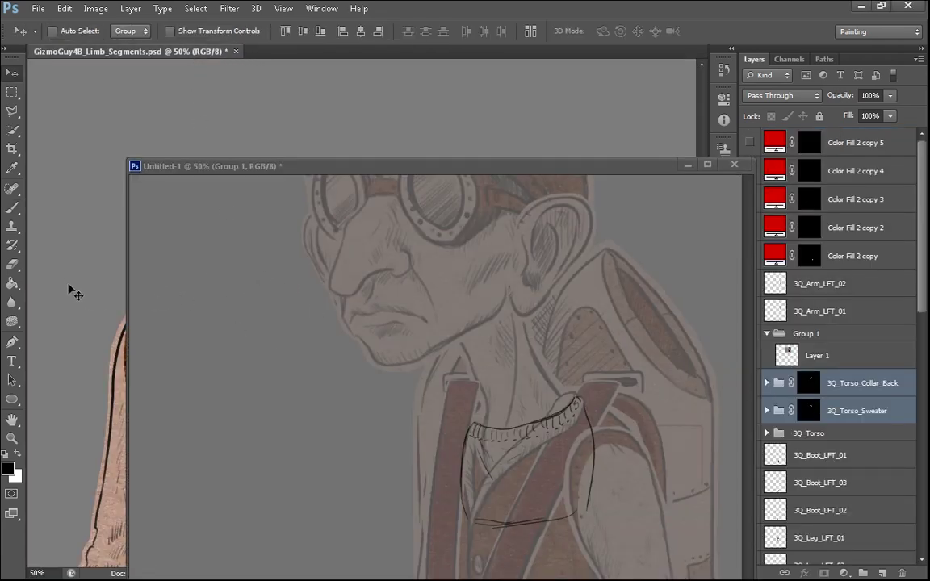
left_click_drag(71, 293, 516, 559)
left_click_drag(676, 467, 332, 422)
Delete Group 1, Color Fill 1 and the Background layer from Untitled-1, keeping only the collar and sweater groups
left_click(807, 185)
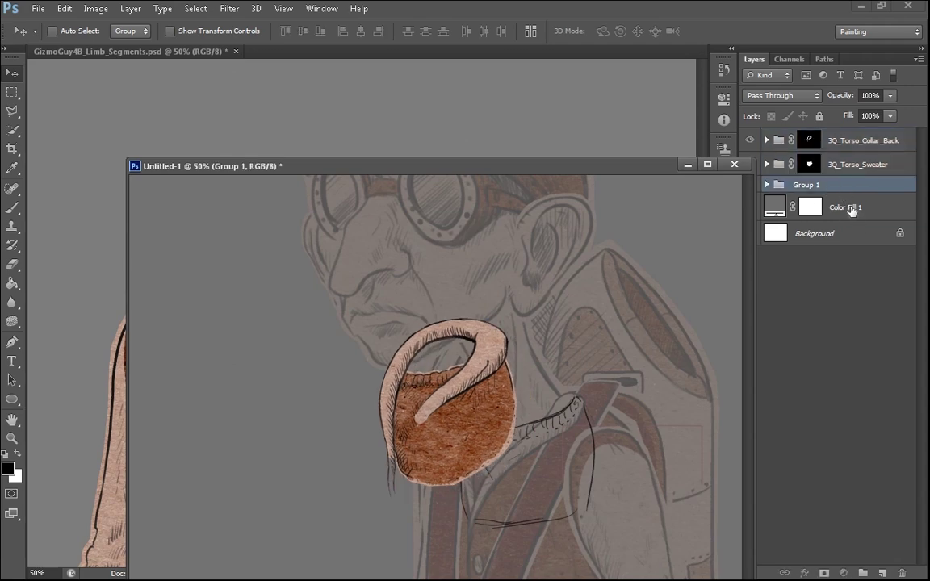
left_click(853, 234, "shift")
left_click_drag(905, 567, 902, 572)
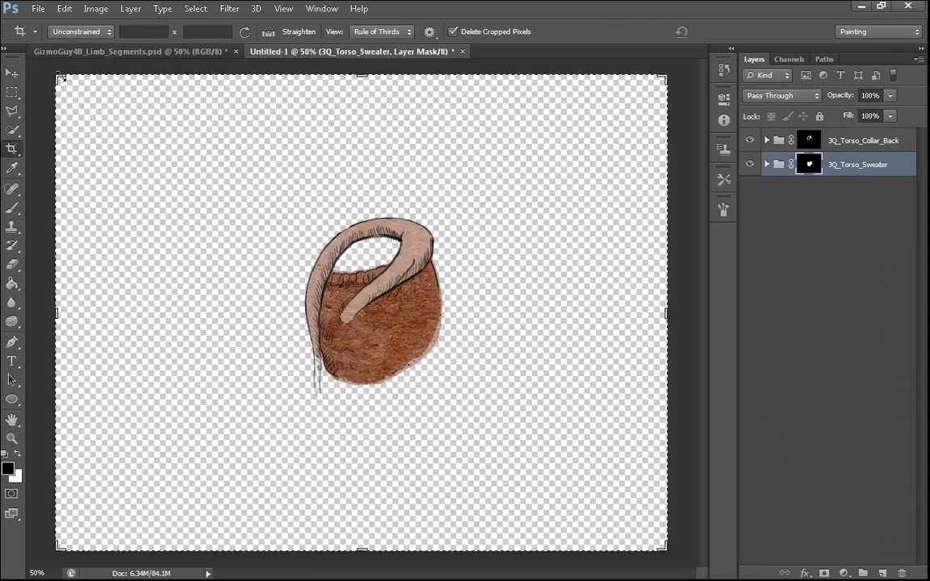
Crop the canvas closely around the collar and sweater artwork
left_click_drag(58, 77, 165, 118)
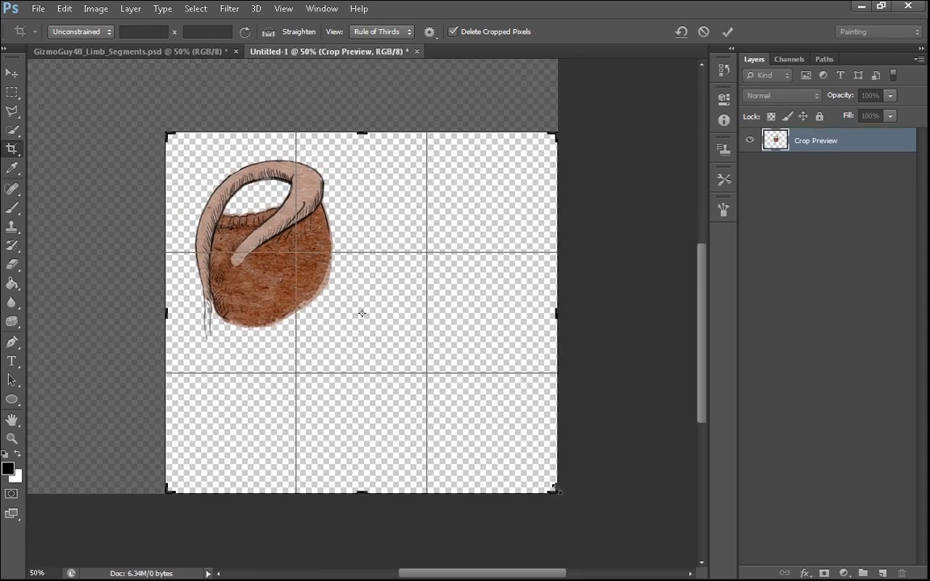
left_click_drag(555, 490, 454, 427)
key("Return")
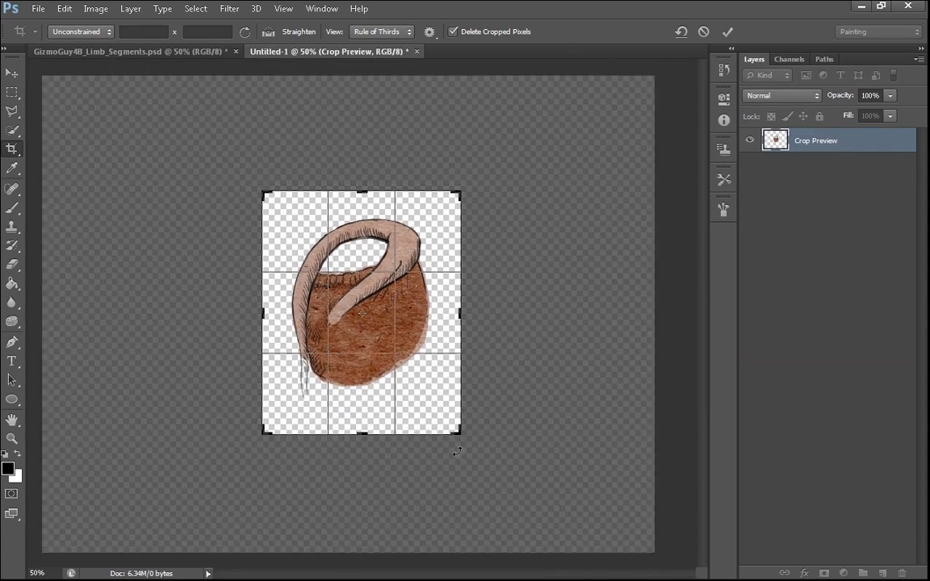
Expand the 3Q_Torso_Collar_Back group and toggle Layer 131's visibility to check what it contributes near the collar's lower tail
key("ctrl+plus")
key("ctrl+plus")
key("ctrl+plus")
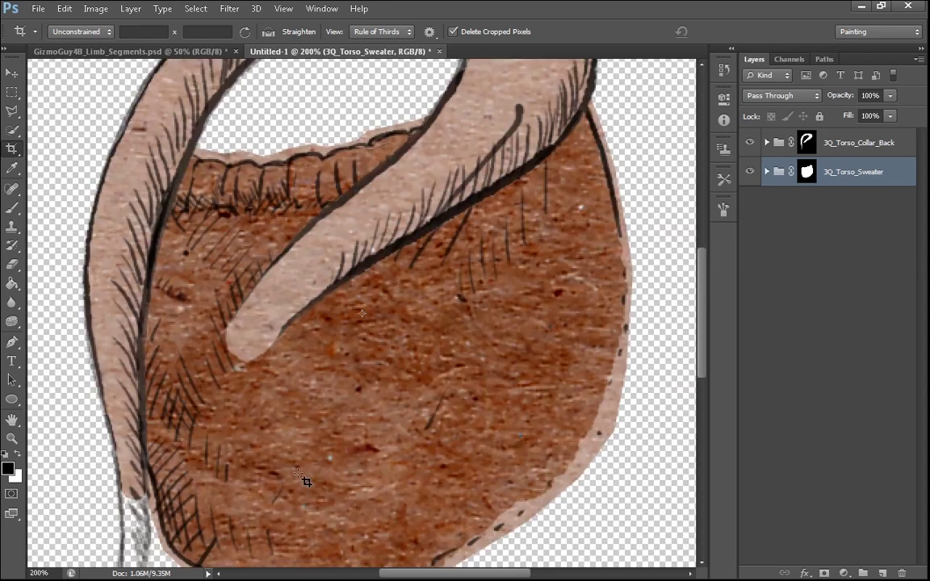
left_click_drag(271, 448, 383, 277)
left_click(806, 142)
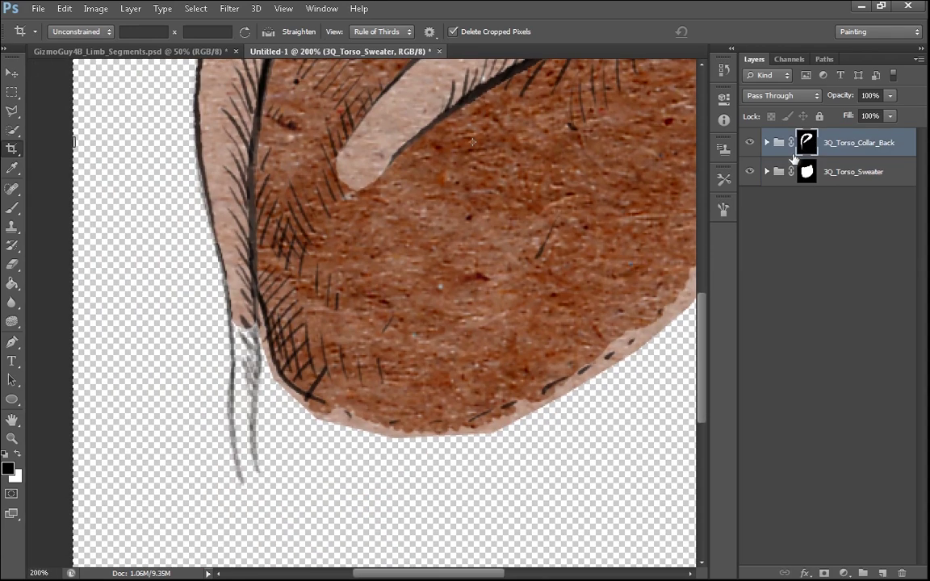
left_click(766, 143)
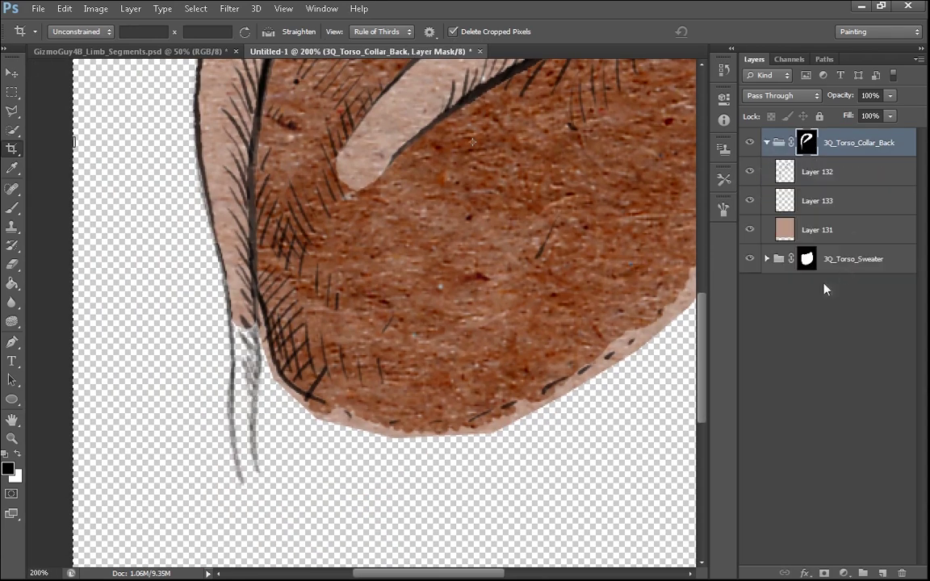
left_click(765, 230)
left_click(748, 230)
left_click(749, 230)
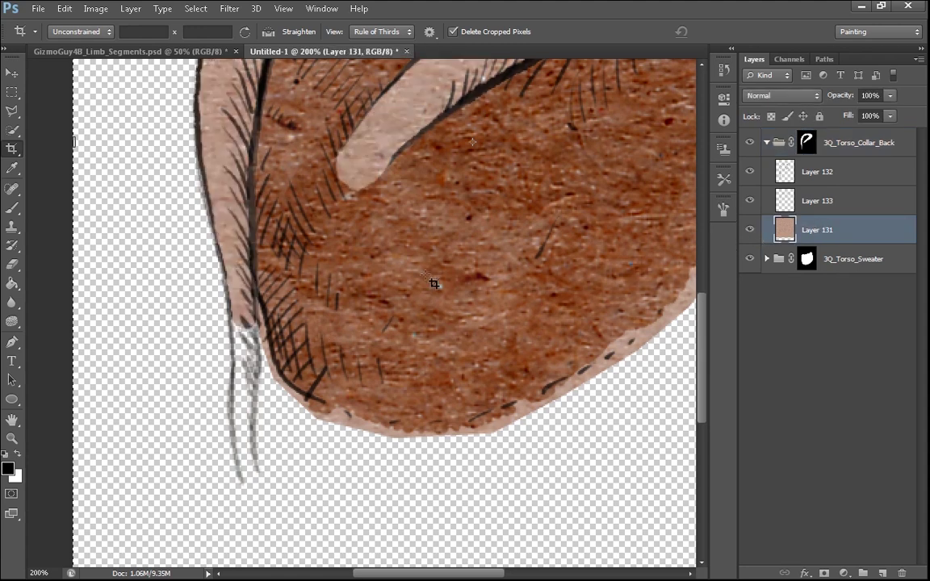
Paint white on the 3Q_Torso_Collar_Back mask to reveal the collar's thin lower tail down to its tip
key("s")
key("e")
left_click(806, 142)
key("b")
left_click_drag(239, 322, 243, 371)
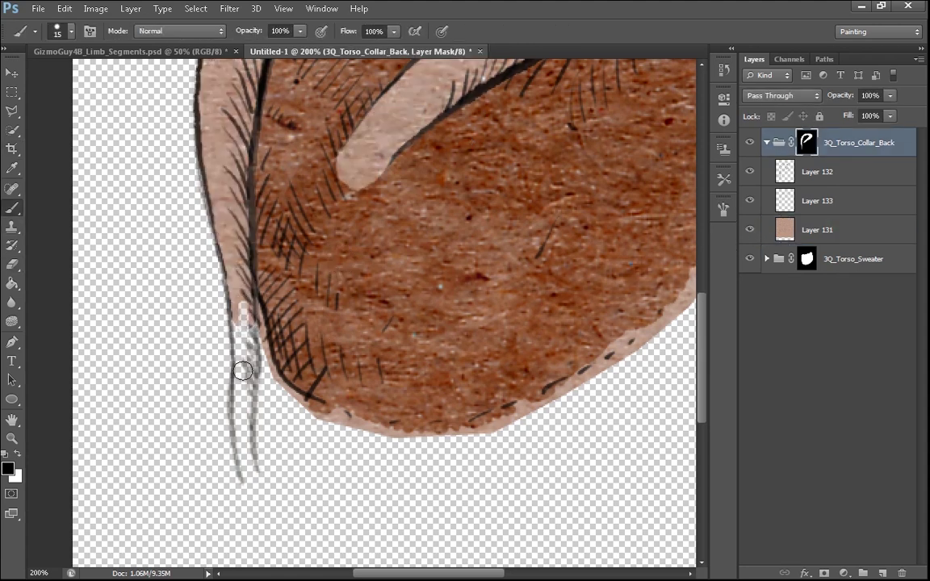
key("ctrl+z")
key("x")
mouse_move(240, 311)
left_mouse_down()
mouse_move(246, 382)
mouse_move(253, 314)
mouse_move(248, 424)
mouse_move(252, 392)
mouse_move(248, 362)
mouse_move(247, 437)
mouse_move(245, 352)
mouse_move(236, 452)
mouse_move(238, 368)
mouse_move(239, 444)
mouse_move(242, 467)
mouse_move(243, 436)
mouse_move(251, 470)
mouse_move(252, 385)
mouse_move(251, 472)
left_mouse_up()
left_click_drag(249, 340, 243, 284)
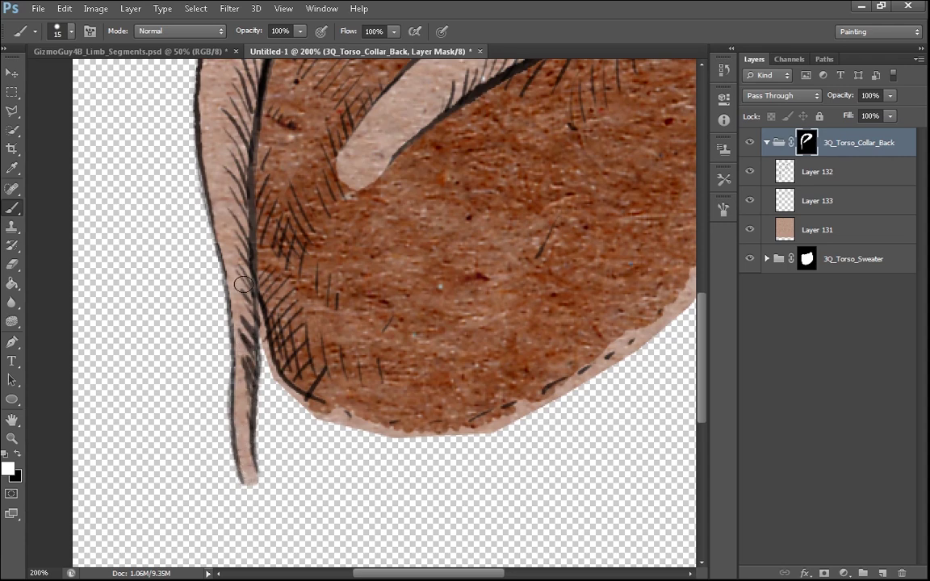
Collapse and hide the 3Q_Torso_Collar_Back group
key("ctrl+minus")
key("ctrl+minus")
key("ctrl+plus")
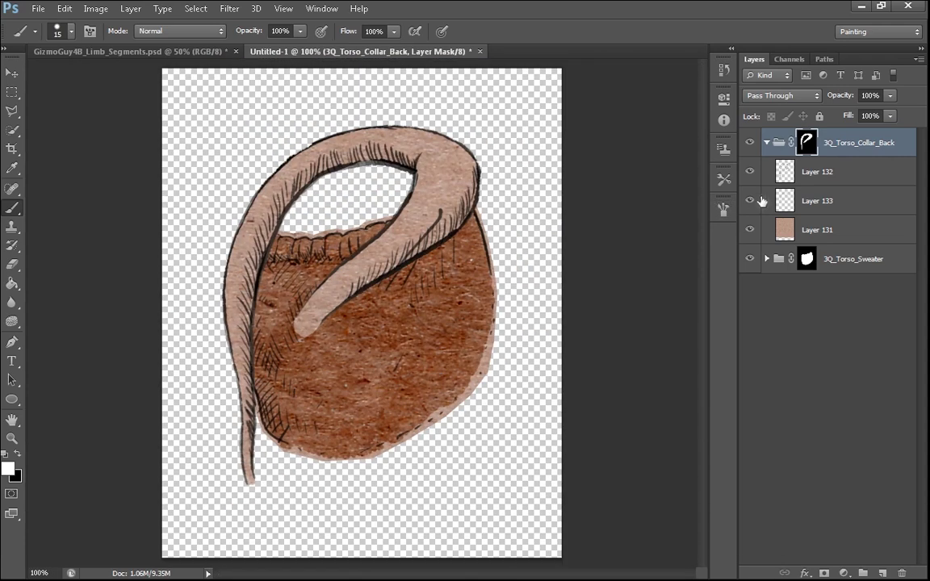
left_click(766, 142)
left_click(748, 142)
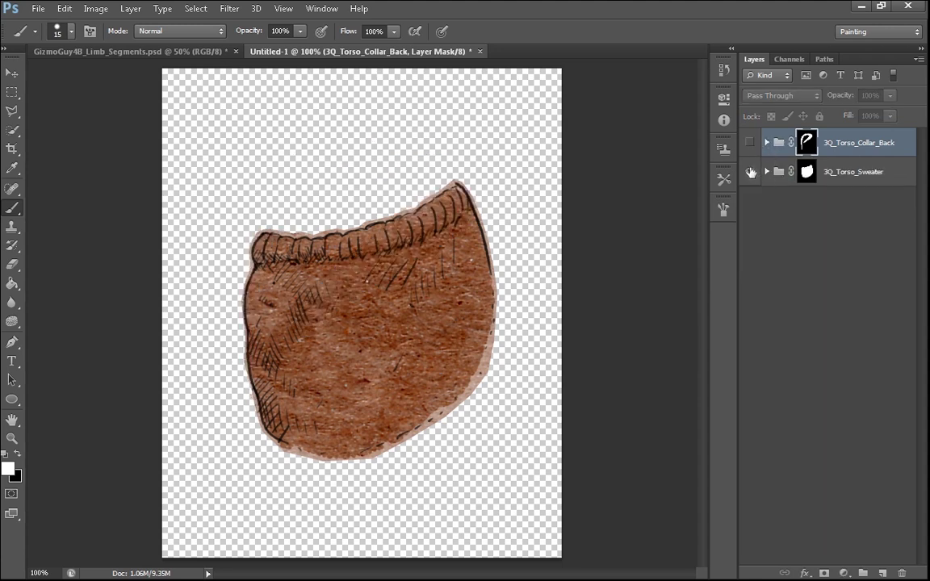
Add a Solid Color fill layer in grey 5e5e5e and place it beneath the 3Q_Torso_Sweater group
left_click(826, 182)
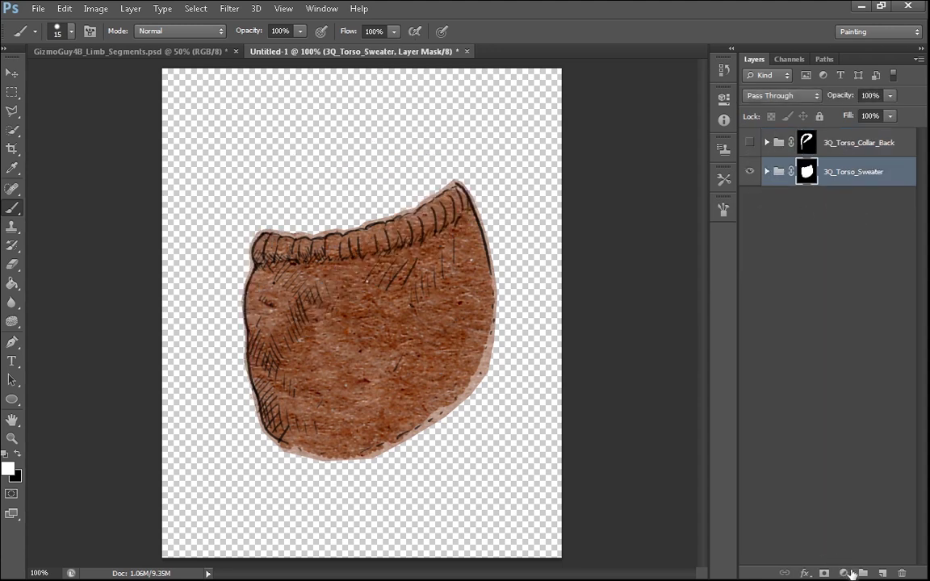
left_click(844, 573)
left_click(844, 320)
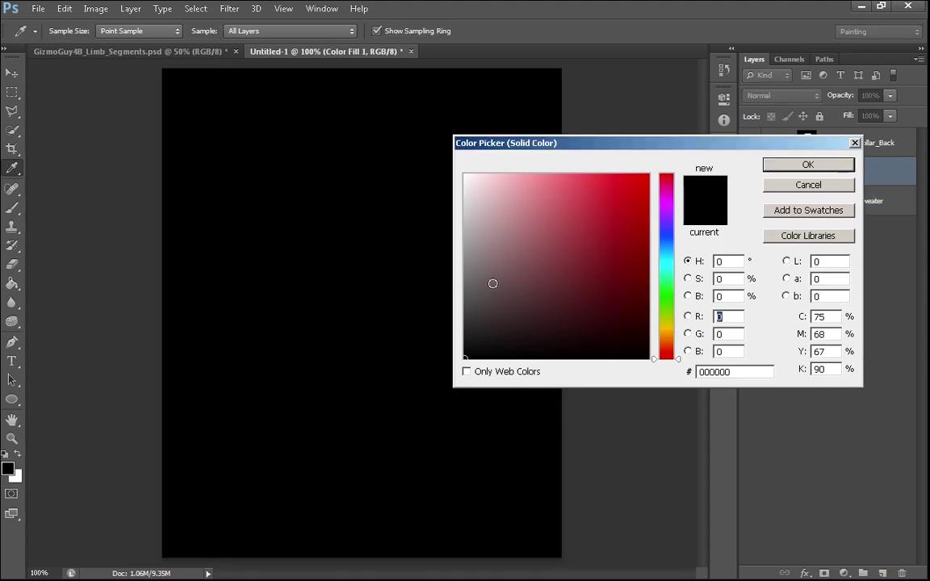
left_click_drag(492, 283, 438, 283)
key("ctrl+z")
left_click_drag(510, 286, 452, 290)
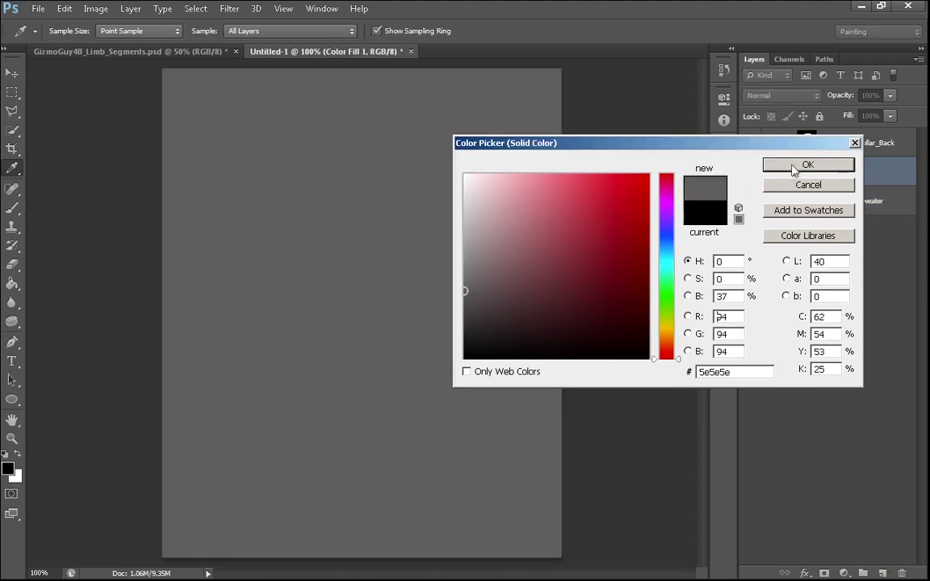
left_click(793, 168)
left_click_drag(857, 187, 847, 242)
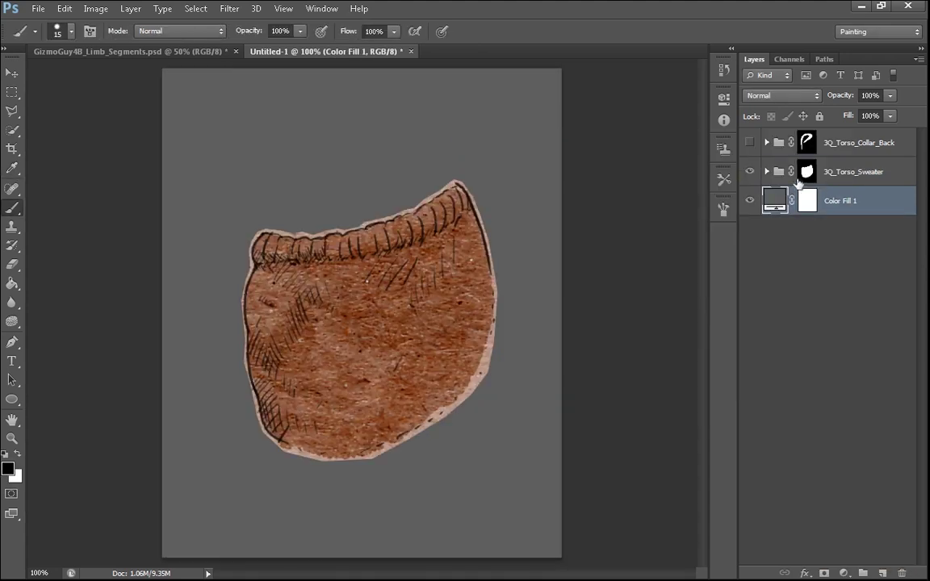
Target the 3Q_Torso_Sweater group's mask and ready the 15 px brush with black as the foreground color
left_click(801, 176)
key("ctrl+plus")
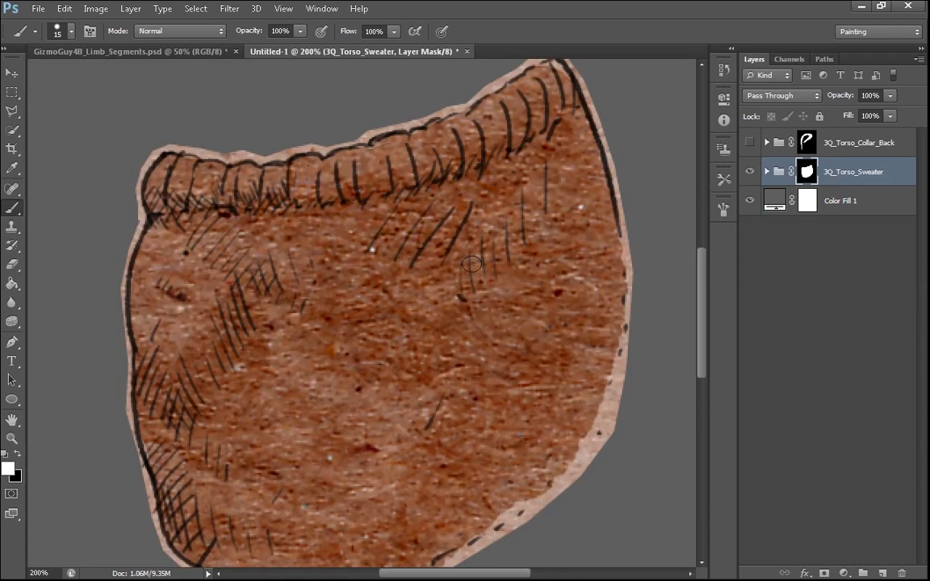
left_click_drag(472, 264, 488, 390)
key("e")
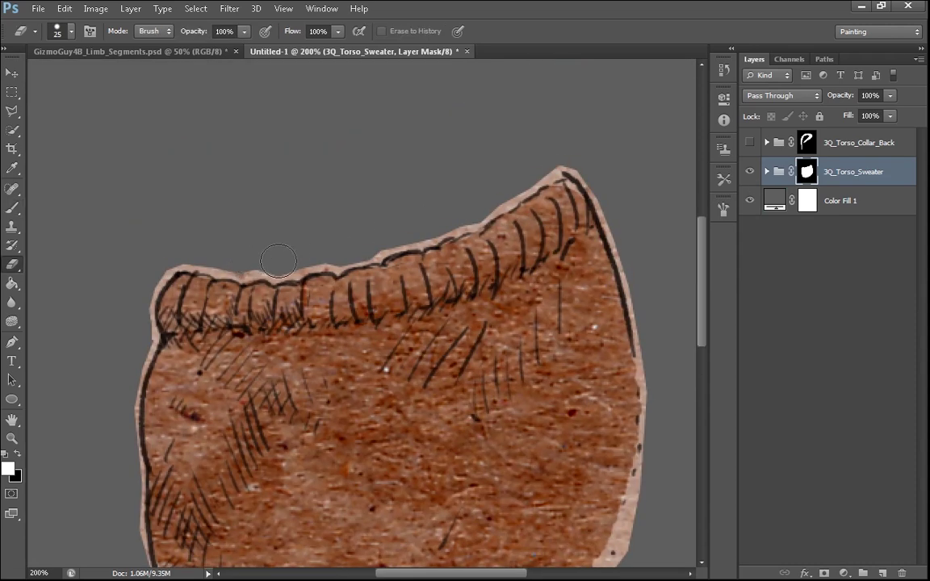
key("b")
key("x")
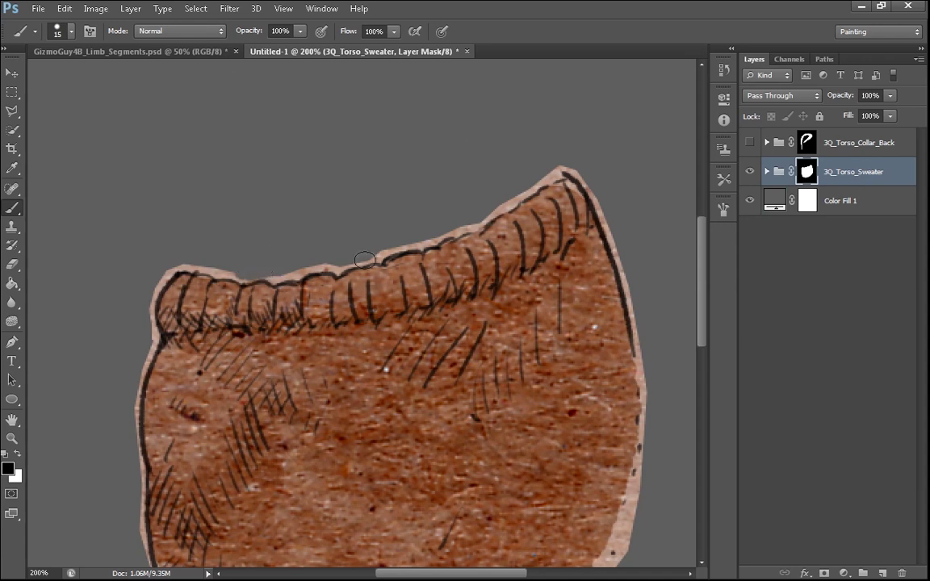
Try black test strokes on the sweater mask across the ribbed neckline, undo them, and check the brush tip settings
mouse_move(349, 250)
left_mouse_down()
mouse_move(273, 331)
mouse_move(347, 327)
left_mouse_up()
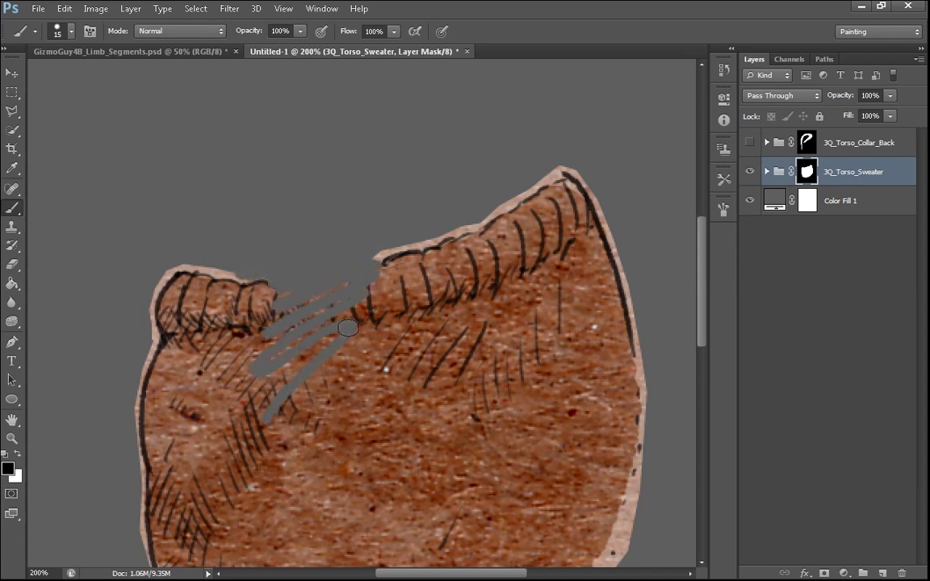
key("ctrl+z")
mouse_move(411, 215)
left_mouse_down()
mouse_move(443, 222)
mouse_move(386, 261)
mouse_move(382, 282)
mouse_move(323, 290)
mouse_move(299, 343)
left_mouse_up()
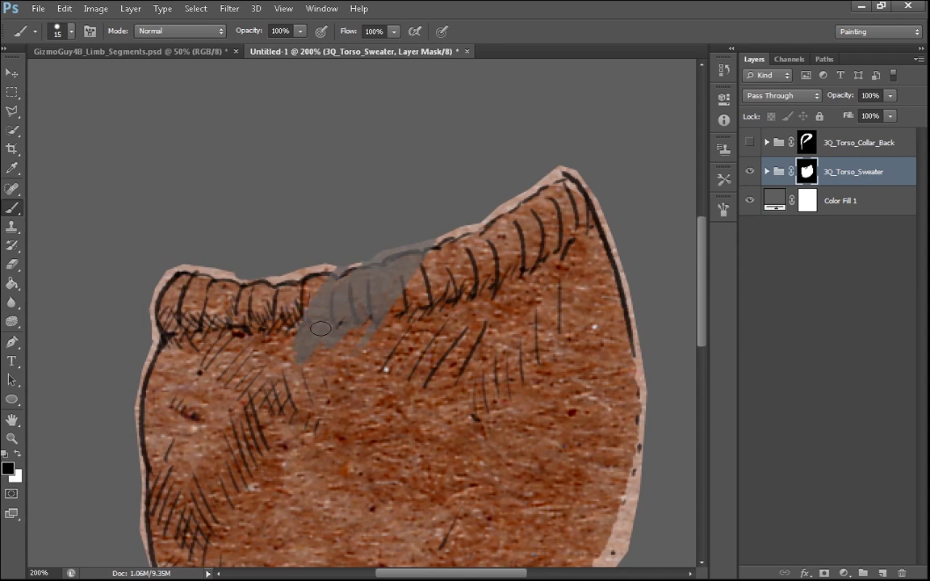
key("ctrl+alt+z")
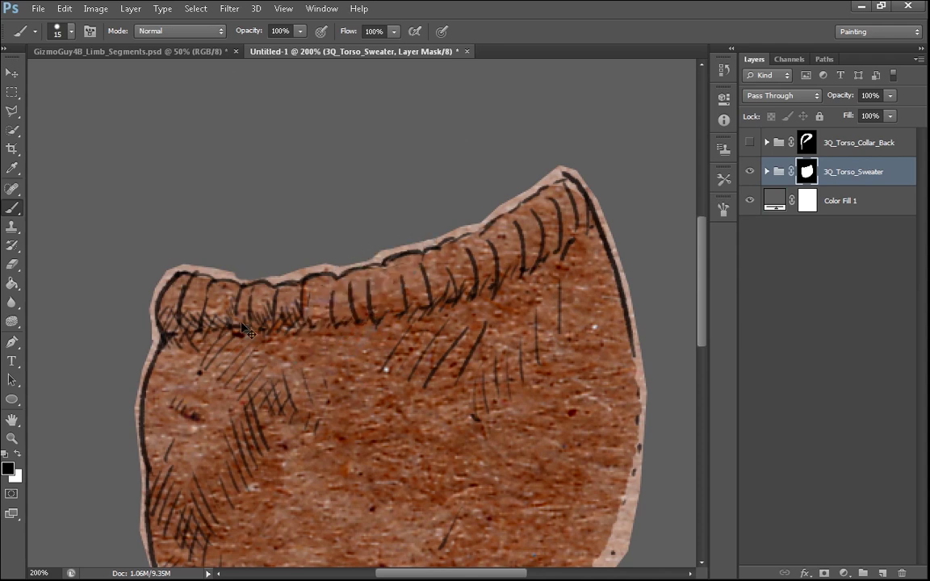
left_click(724, 209)
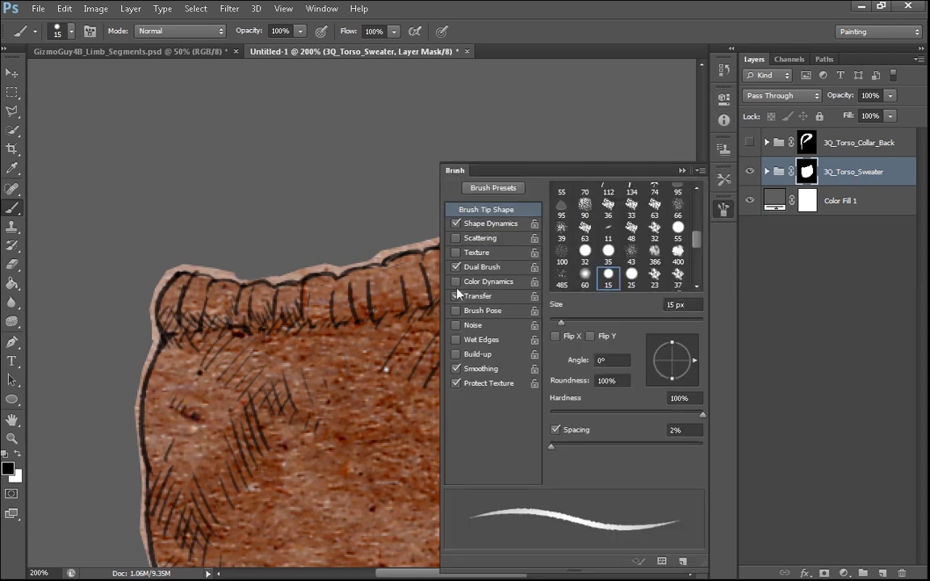
left_click(682, 170)
Paint black on the sweater mask to trim the pale paper fringe along the neckline's rising edge, up to its right peak
mouse_move(437, 252)
left_mouse_down()
mouse_move(380, 291)
mouse_move(377, 349)
left_mouse_up()
key("ctrl+z")
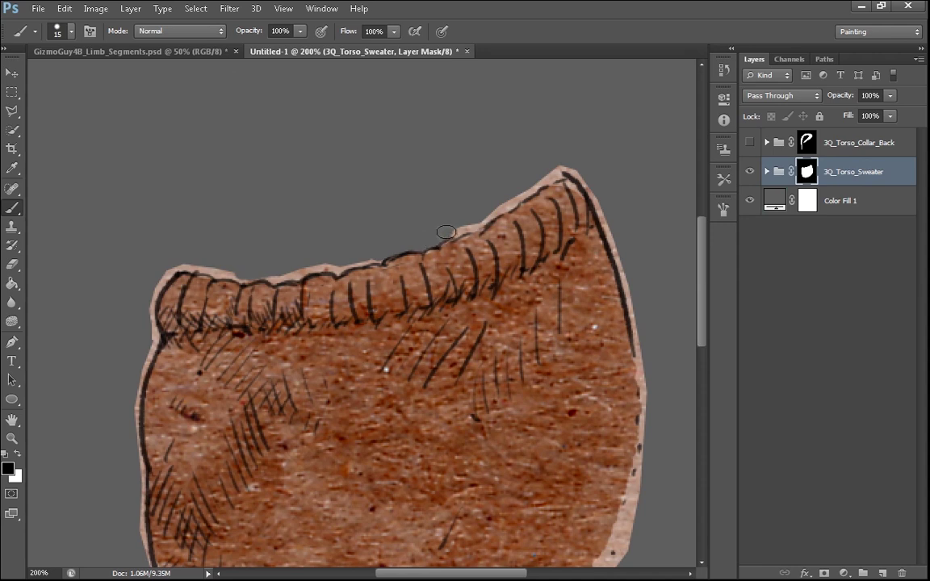
left_click_drag(462, 230, 480, 220)
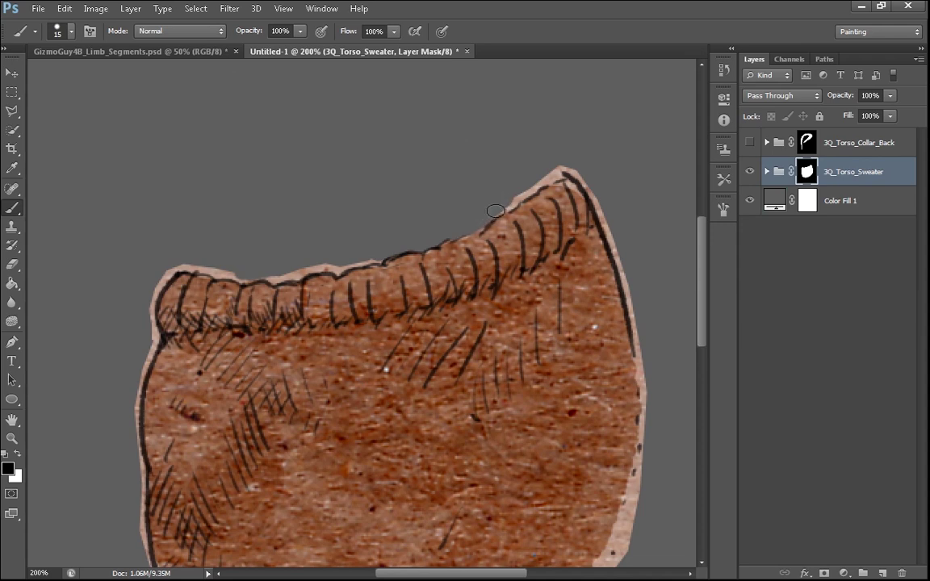
mouse_move(515, 197)
left_mouse_down()
mouse_move(553, 173)
mouse_move(526, 192)
mouse_move(567, 161)
mouse_move(553, 171)
mouse_move(572, 170)
mouse_move(556, 175)
mouse_move(598, 191)
left_mouse_up()
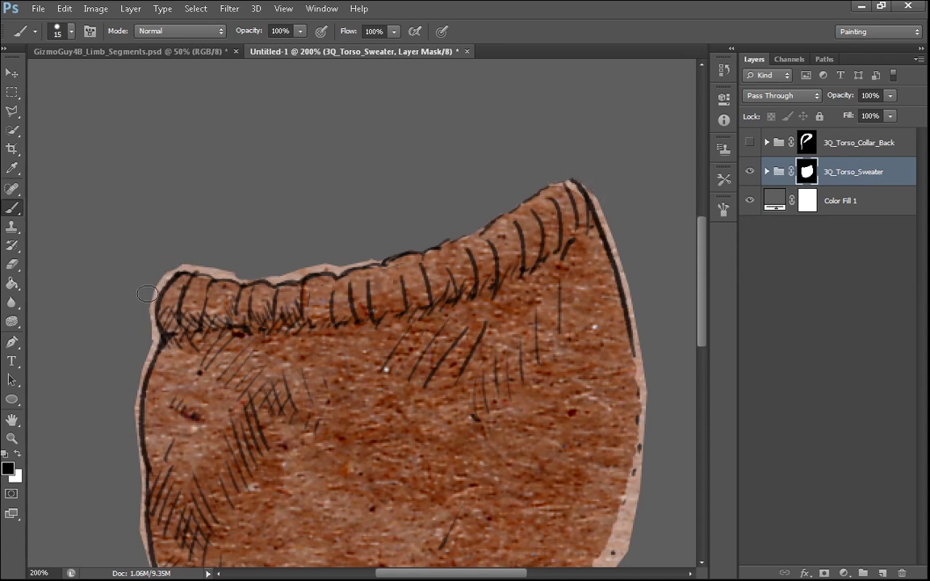
Paint black on the sweater mask to trim the pale fringe down the sweater's left side to its lower corner
left_click_drag(215, 312, 261, 196)
left_click_drag(197, 172, 197, 216)
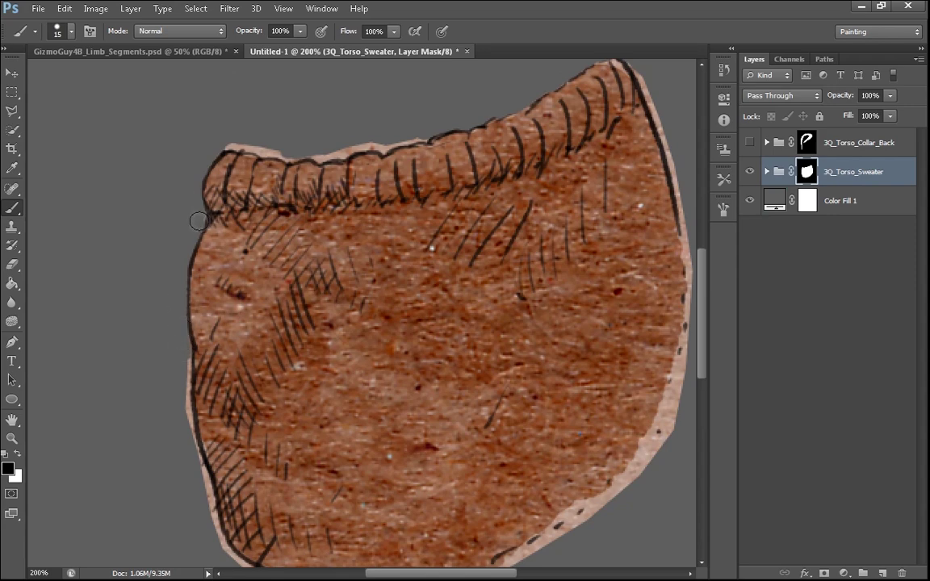
scroll(202, 218, "down", 5)
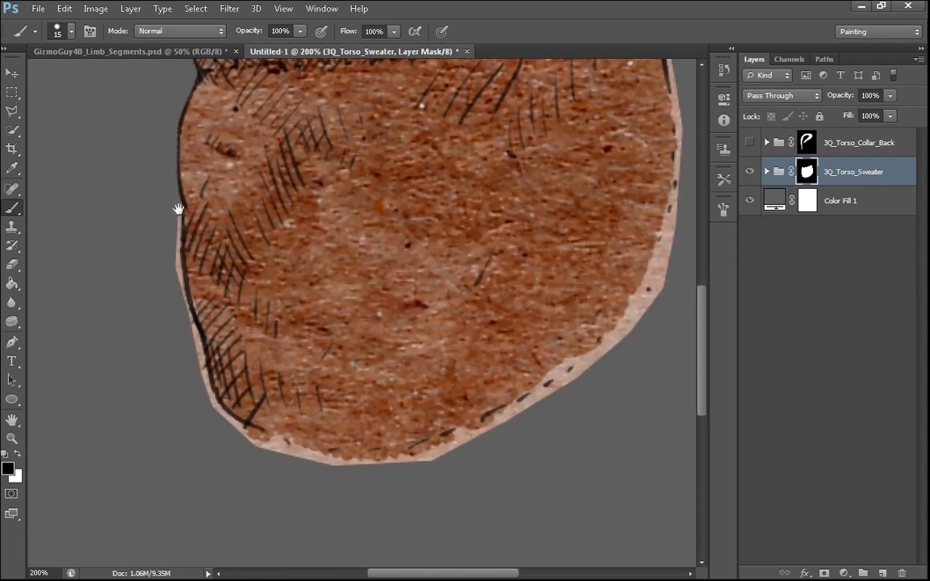
mouse_move(177, 204)
left_mouse_down()
mouse_move(174, 267)
mouse_move(173, 252)
mouse_move(210, 410)
left_mouse_up()
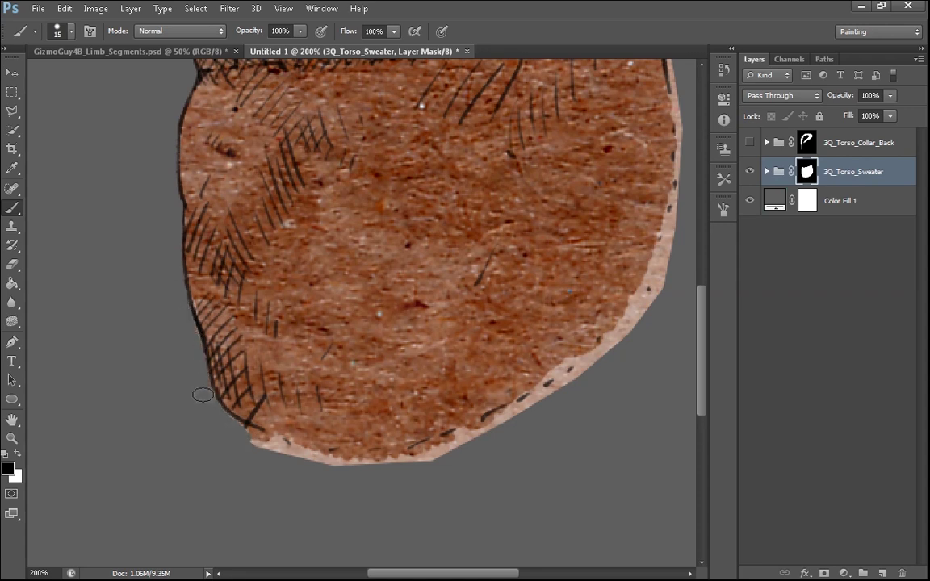
Paint black on the sweater mask to trim the pale fringe along the left part of the ribbed neckline
left_click_drag(407, 460, 207, 487)
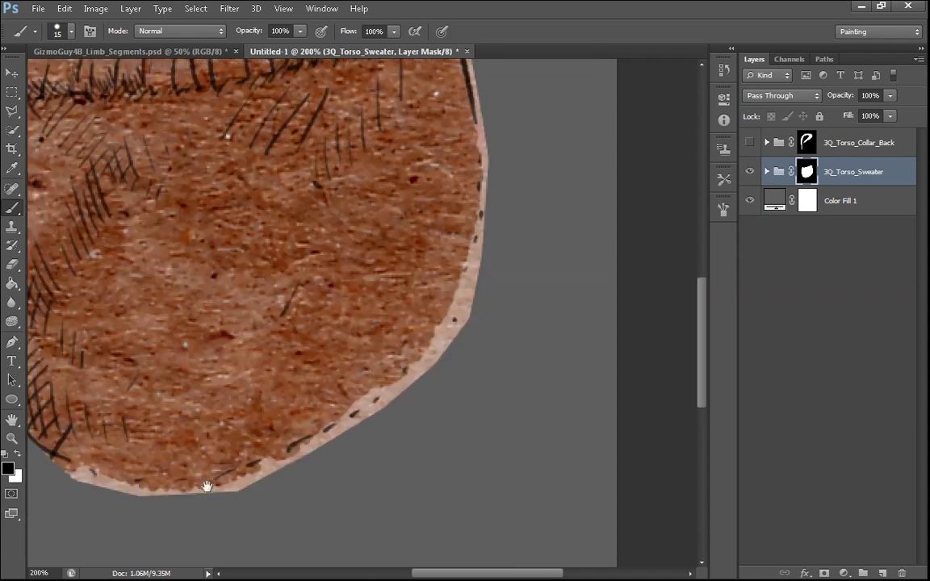
mouse_move(429, 186)
left_mouse_down()
mouse_move(469, 276)
mouse_move(476, 340)
left_mouse_up()
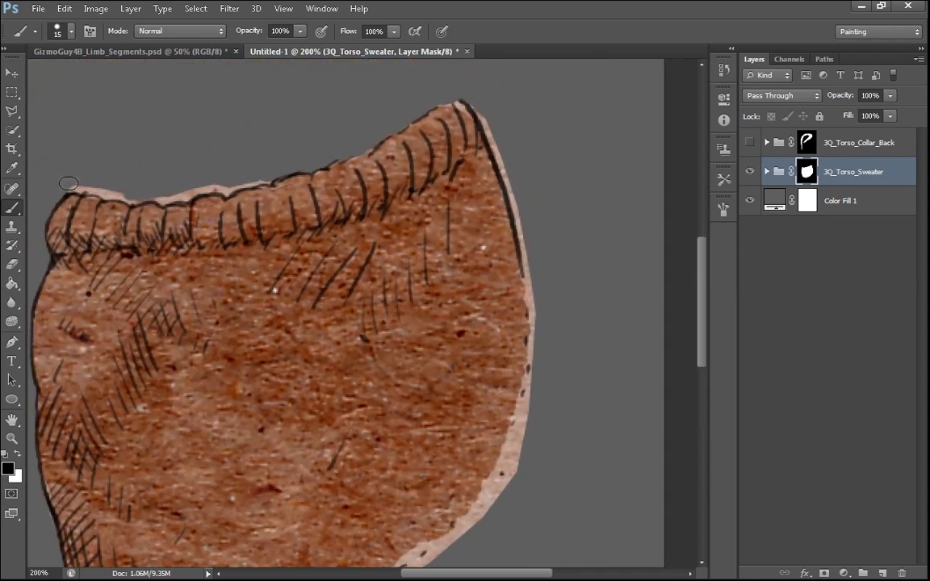
mouse_move(93, 188)
left_mouse_down()
mouse_move(124, 200)
mouse_move(204, 187)
left_mouse_up()
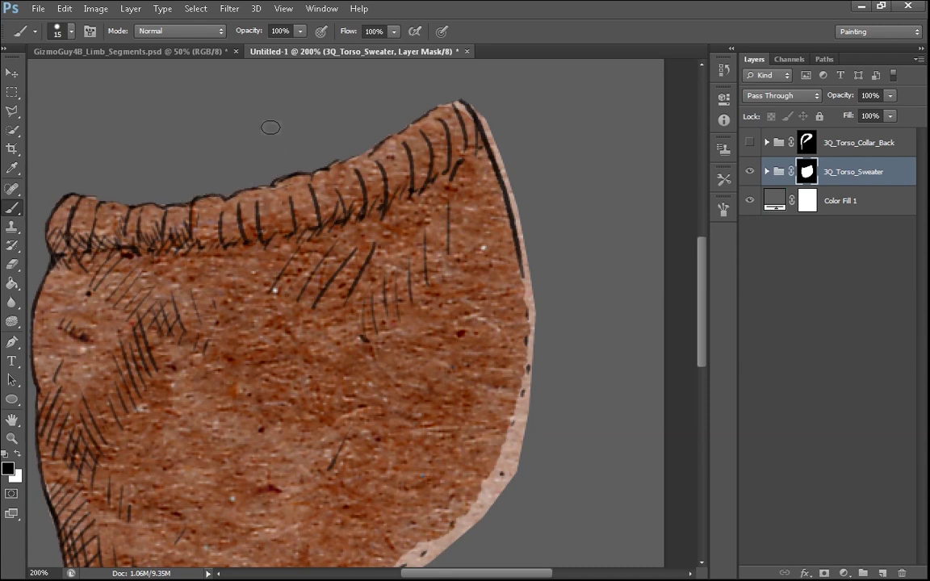
Add a new layer above Layer 129 inside the 3Q_Torso_Sweater group
key("x")
left_click(767, 171)
left_click(817, 201)
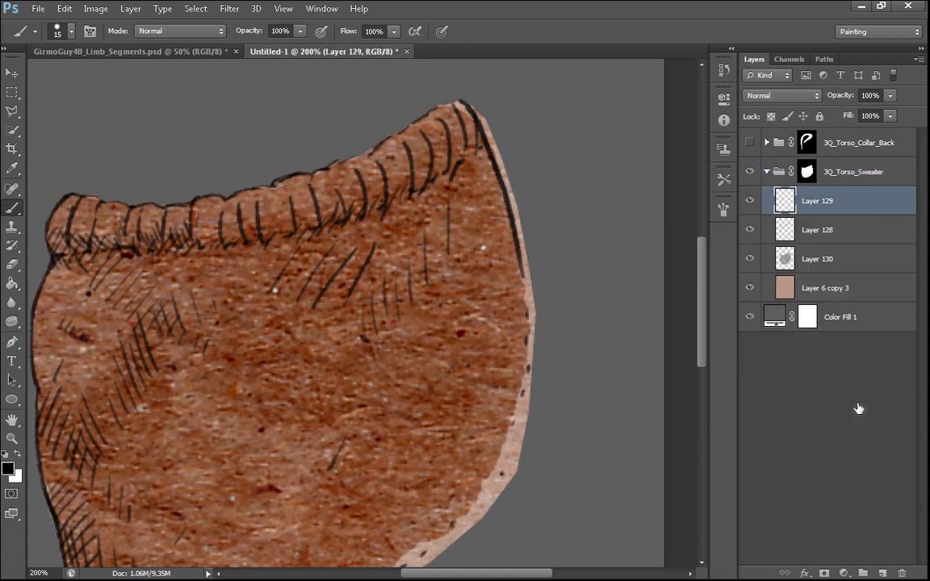
left_click(883, 571)
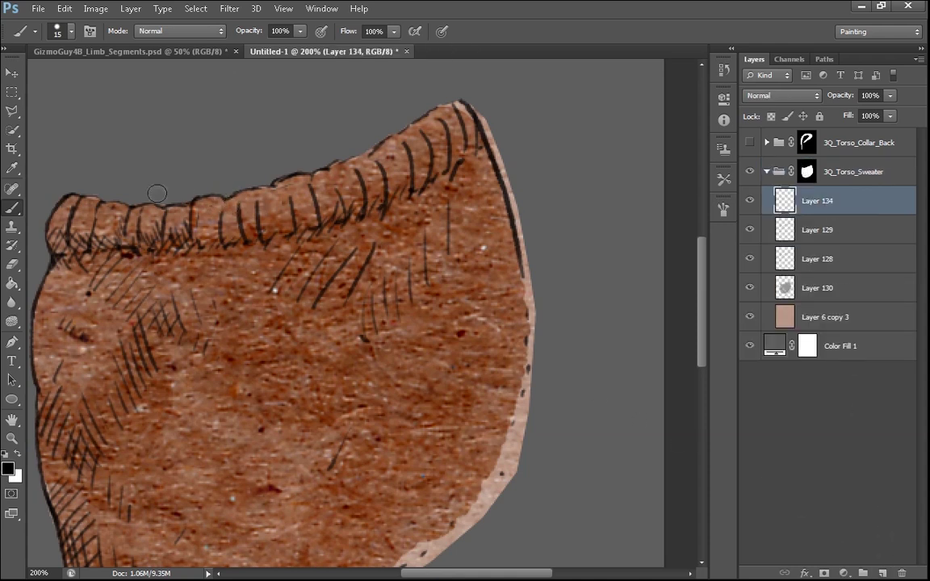
Try a black stroke along the neckline, undo it, and enable Transfer for the brush
mouse_move(177, 215)
left_mouse_down()
mouse_move(247, 219)
mouse_move(262, 208)
left_mouse_up()
key("ctrl+z")
left_click(723, 208)
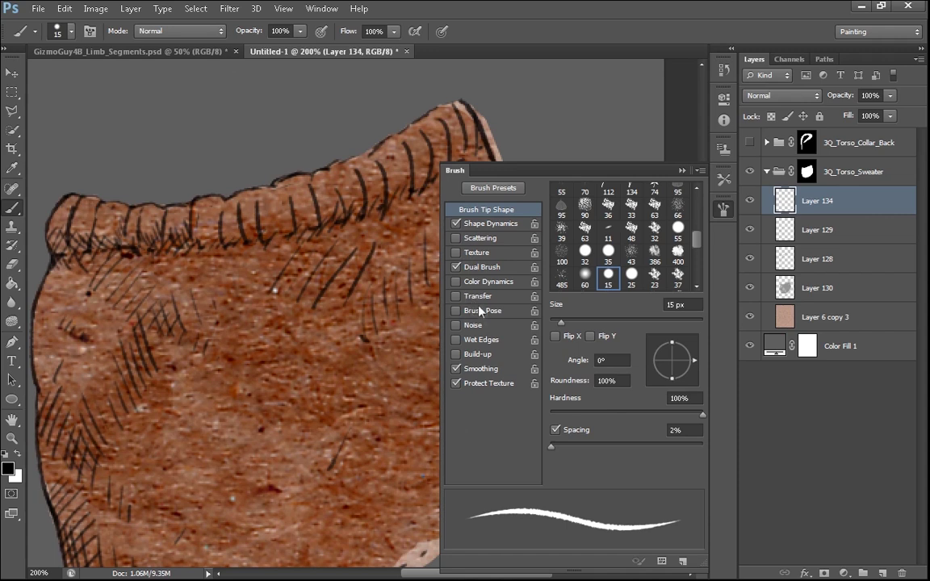
left_click(477, 296)
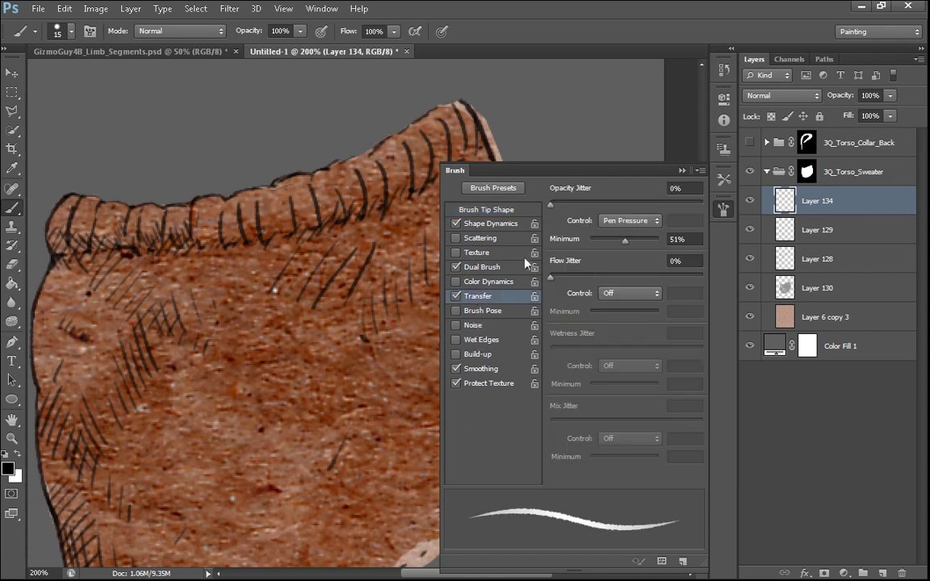
left_click(682, 170)
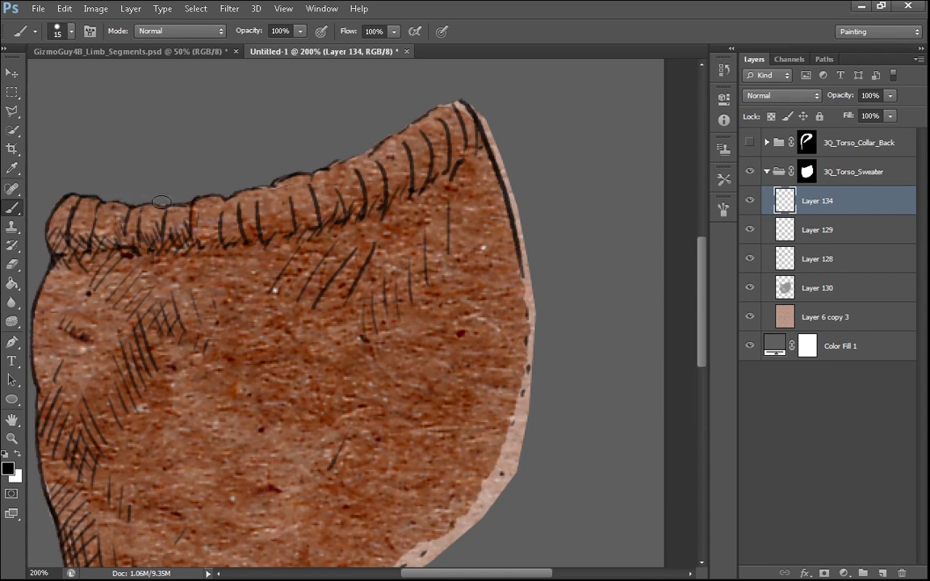
Touch up the sweater's neckline outline in black on the new layer, undoing a stray stroke and readying the Eraser
left_click_drag(266, 187, 242, 190)
key("ctrl+z")
key("e")
key("ctrl+minus")
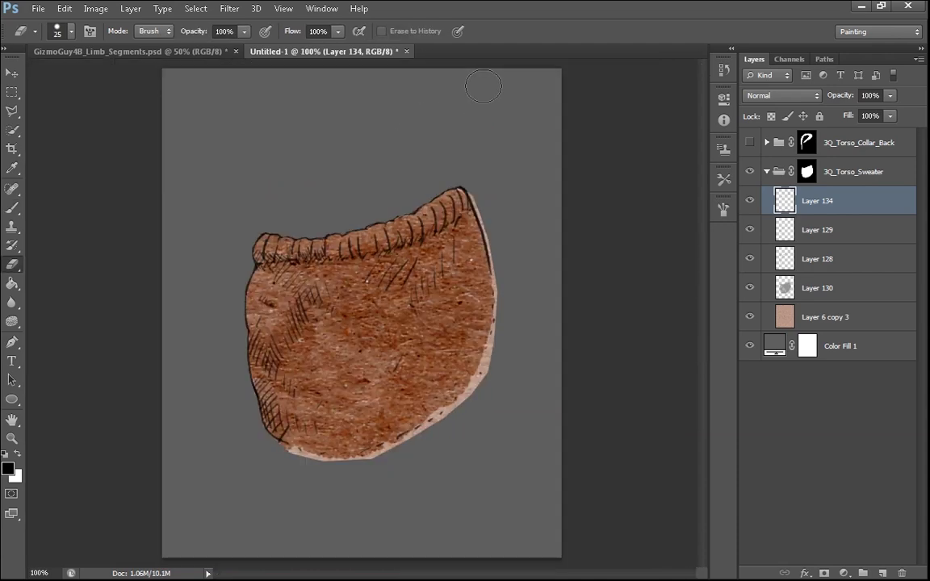
Show the 3Q_Torso_Collar_Back group again and save the document as Collar_Sweater in Photoshop format
left_click(768, 172)
left_click(749, 143)
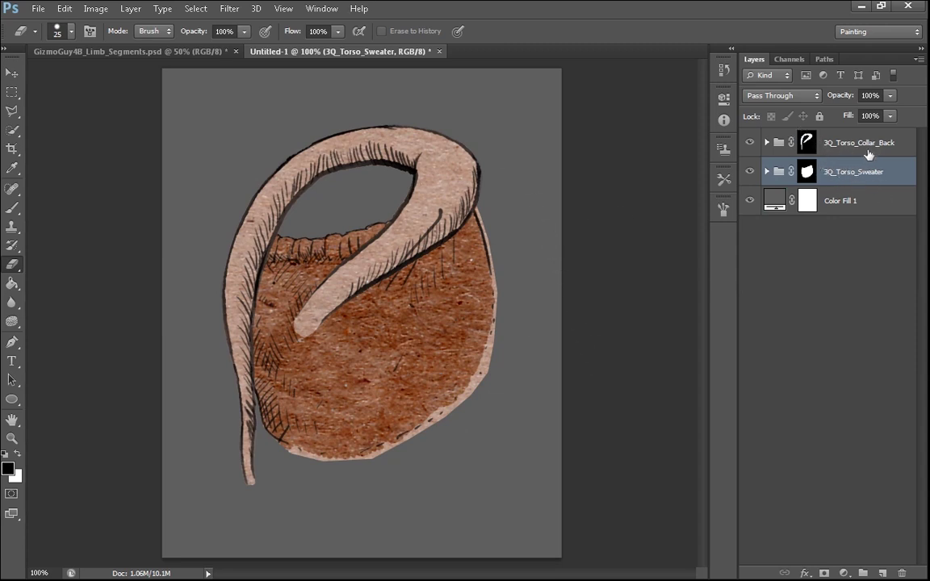
key("ctrl+s")
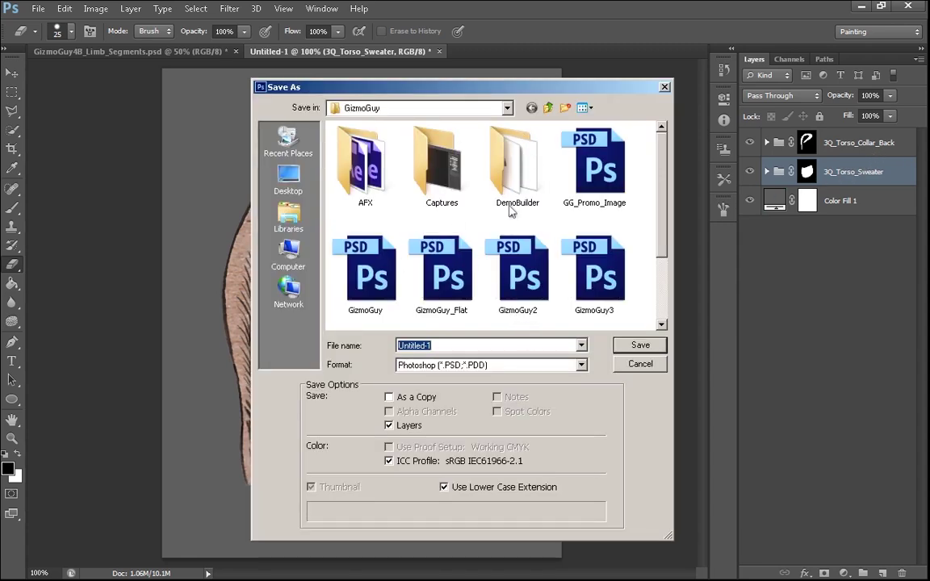
left_click(445, 346)
double_click(424, 345)
type("Collar_Sweater")
key("Return")
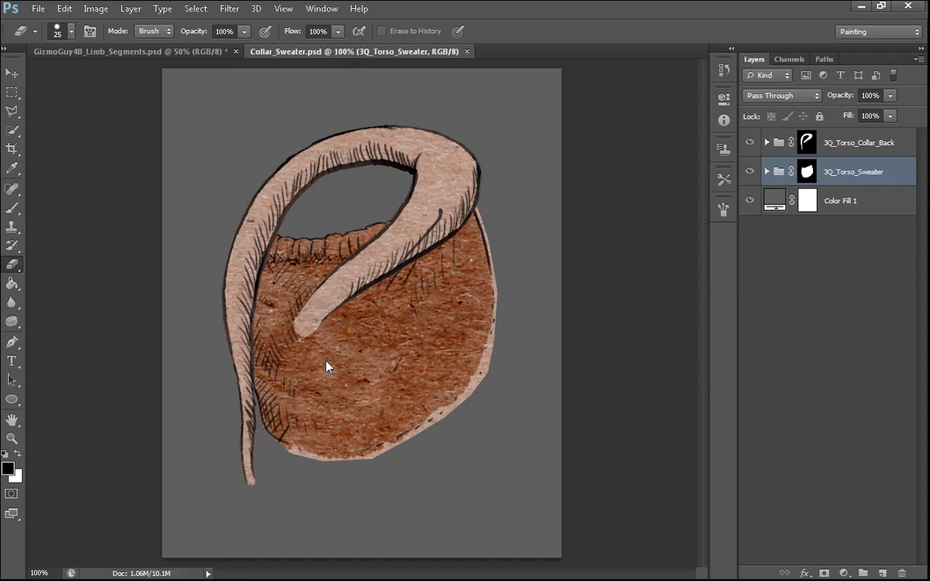
Merge the 3Q_Torso_Sweater group and the 3Q_Torso_Collar_Back group each into a single layer
key("ctrl+e")
left_click(836, 145)
key("ctrl+e")
Apply the layer masks of the collar and sweater layers and delete the Color Fill 1 background layer
right_click(807, 145)
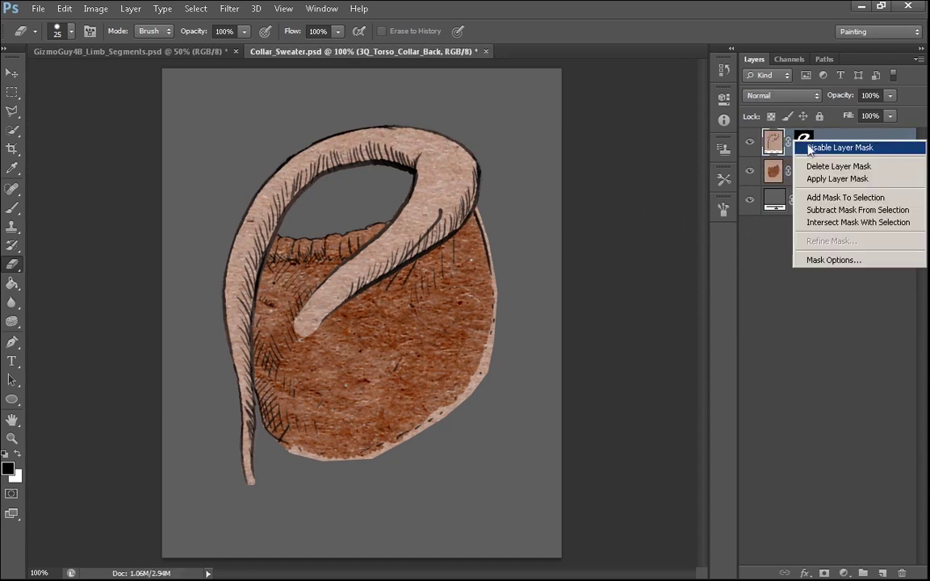
left_click(826, 179)
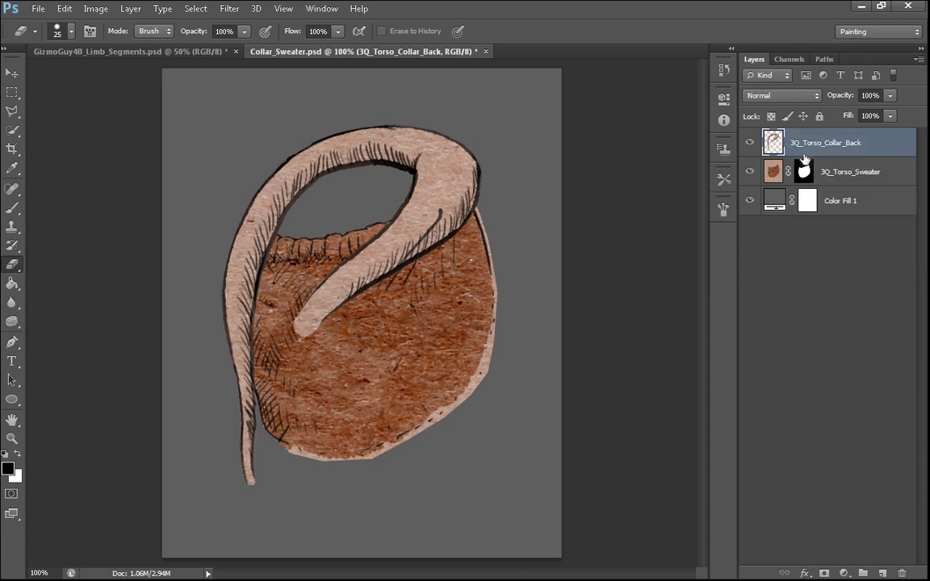
left_click(804, 171)
right_click(805, 172)
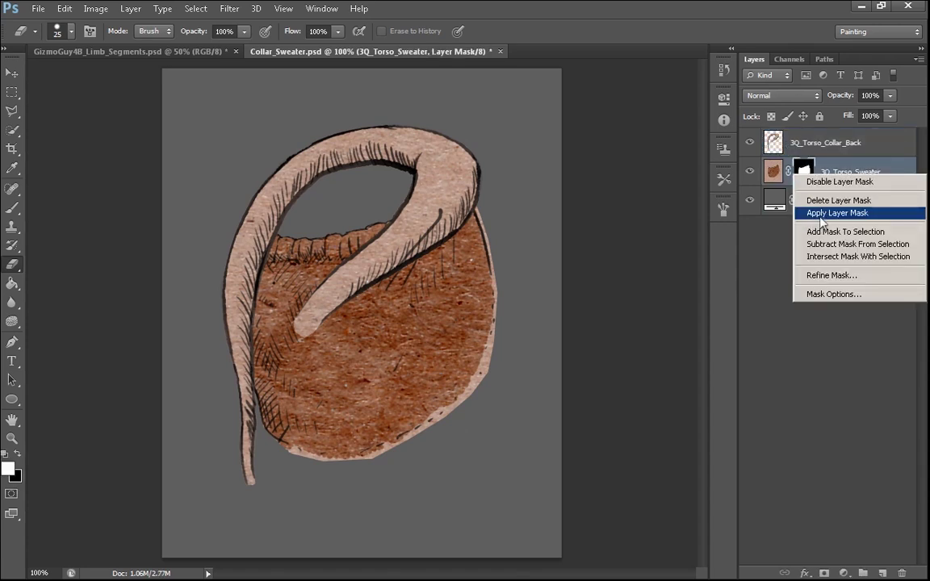
left_click(810, 214)
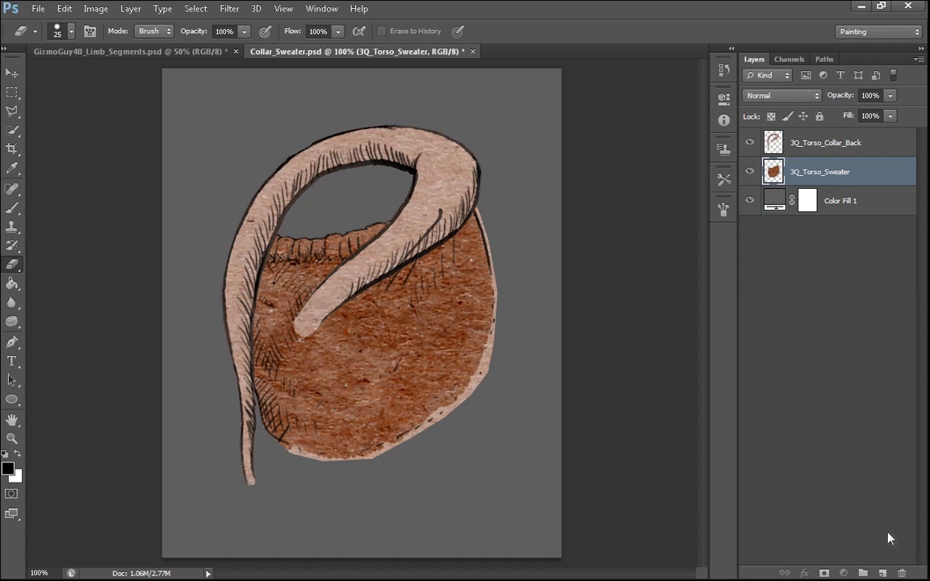
left_click_drag(859, 205, 900, 573)
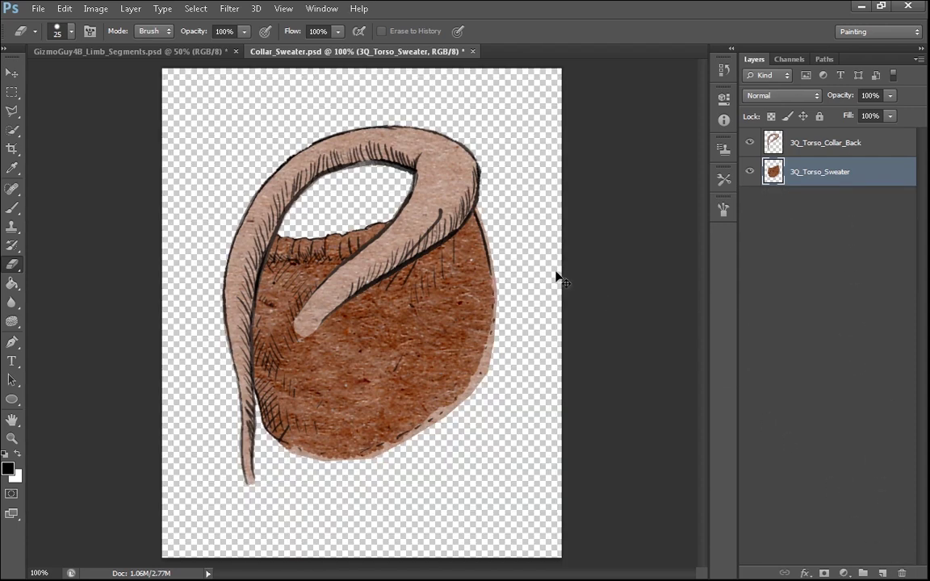
Ink the upper edge of the collar's opening in black on the 3Q_Torso_Collar_Back layer with the 15 px brush
key("ctrl+plus")
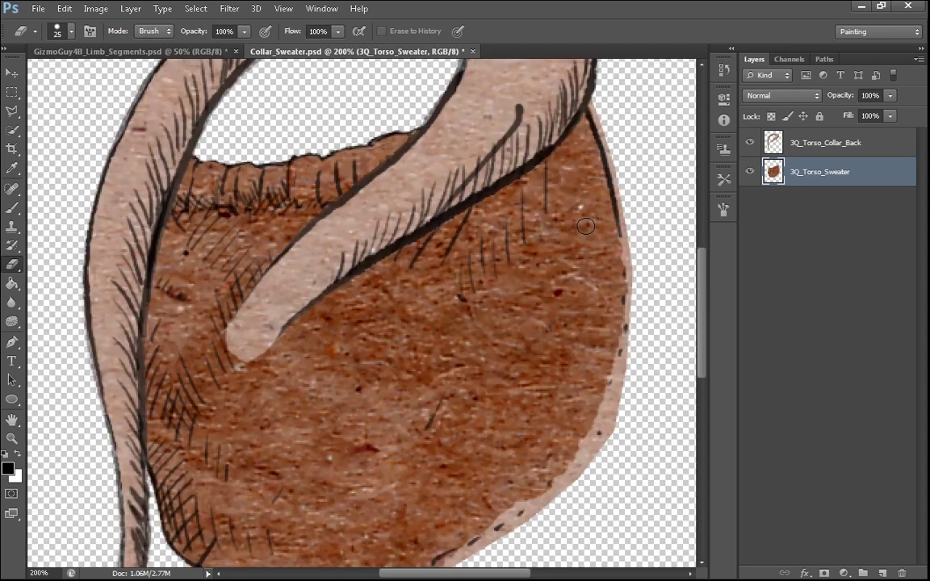
left_click_drag(433, 227, 478, 380)
left_click(778, 147)
left_click_drag(263, 392, 326, 298)
key("b")
left_click_drag(437, 210, 510, 200)
mouse_move(573, 218)
left_mouse_down()
mouse_move(518, 204)
mouse_move(443, 213)
mouse_move(498, 198)
mouse_move(554, 213)
left_mouse_up()
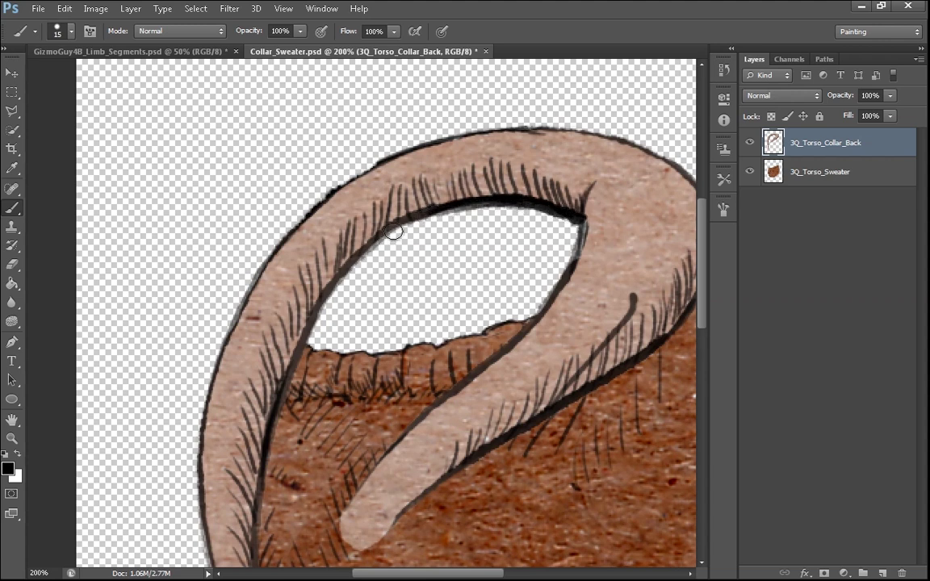
Ink the collar's outline in black down the left side of its opening
left_click_drag(335, 298, 349, 250)
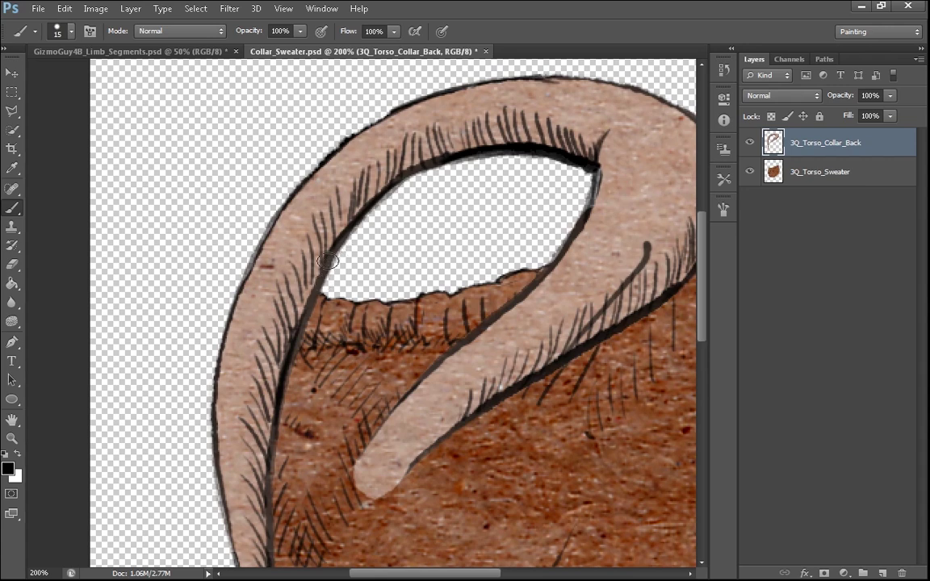
left_click_drag(301, 229, 271, 308)
left_click_drag(391, 393, 384, 405)
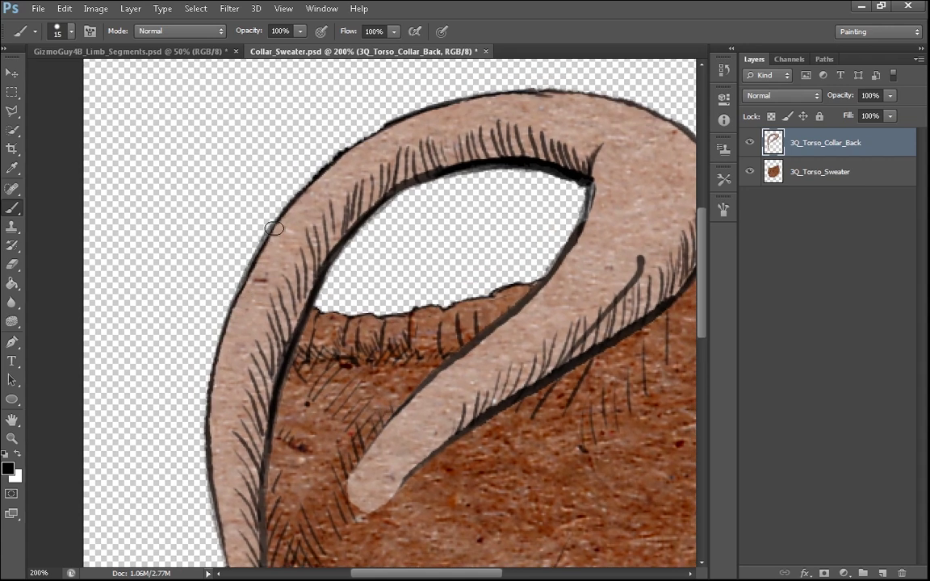
Ink the collar's outline in black up the right side of its opening and along the underside of its front flap
mouse_move(507, 384)
left_mouse_down()
mouse_move(328, 339)
mouse_move(543, 360)
left_mouse_up()
key("ctrl+z")
left_click_drag(530, 447, 363, 430)
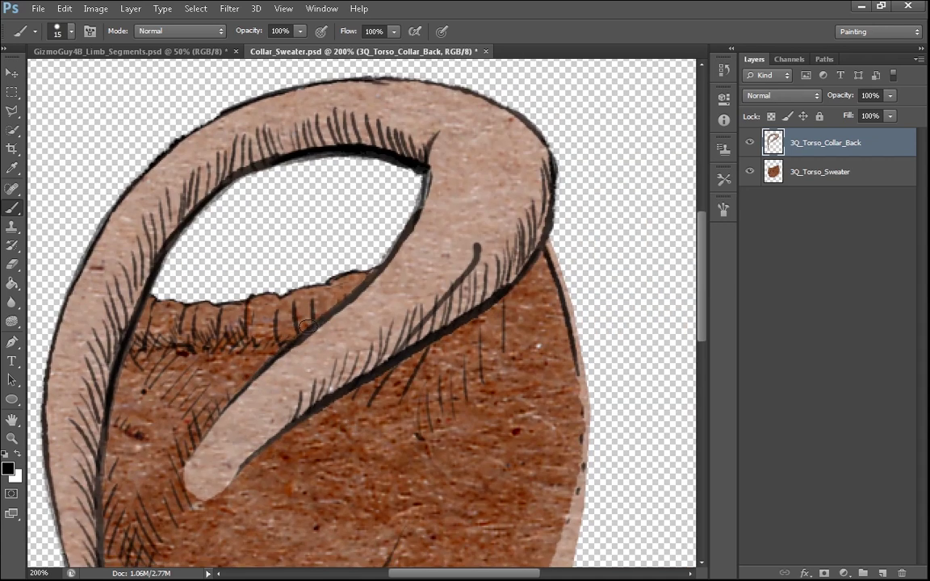
left_click_drag(353, 301, 396, 250)
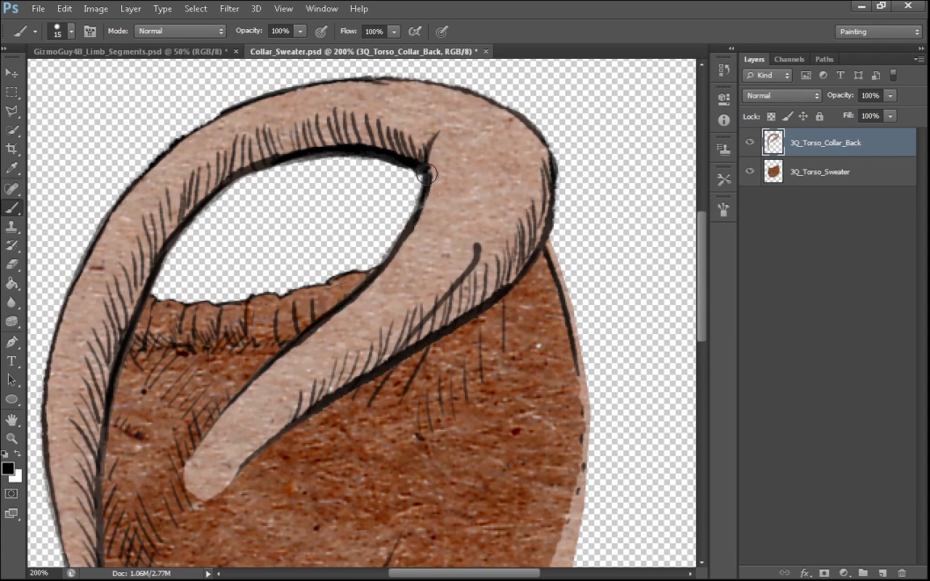
left_click_drag(331, 401, 274, 438)
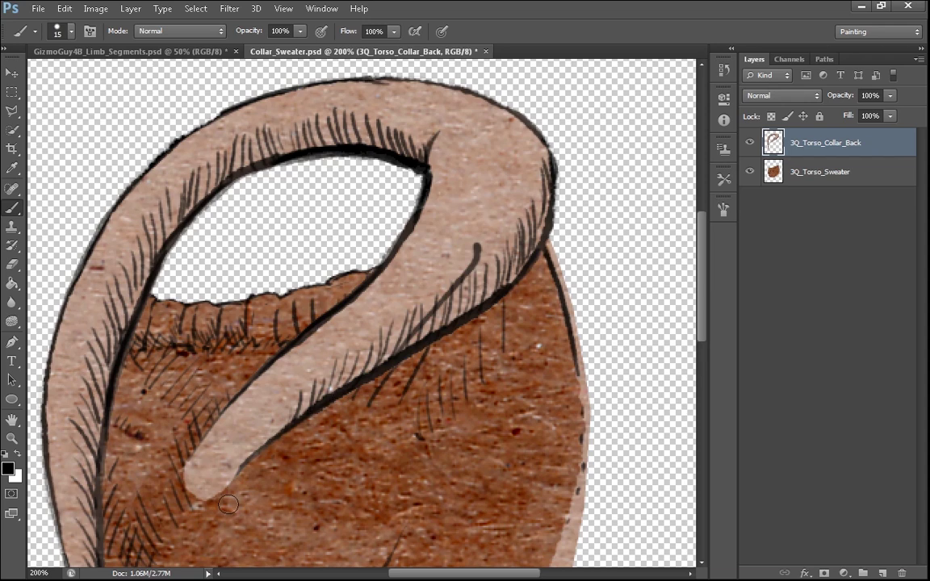
Thicken the black outline along the inner edge of the collar's long left strip, redoing the first stroke
left_click_drag(228, 504, 264, 419)
left_click_drag(164, 417, 164, 354)
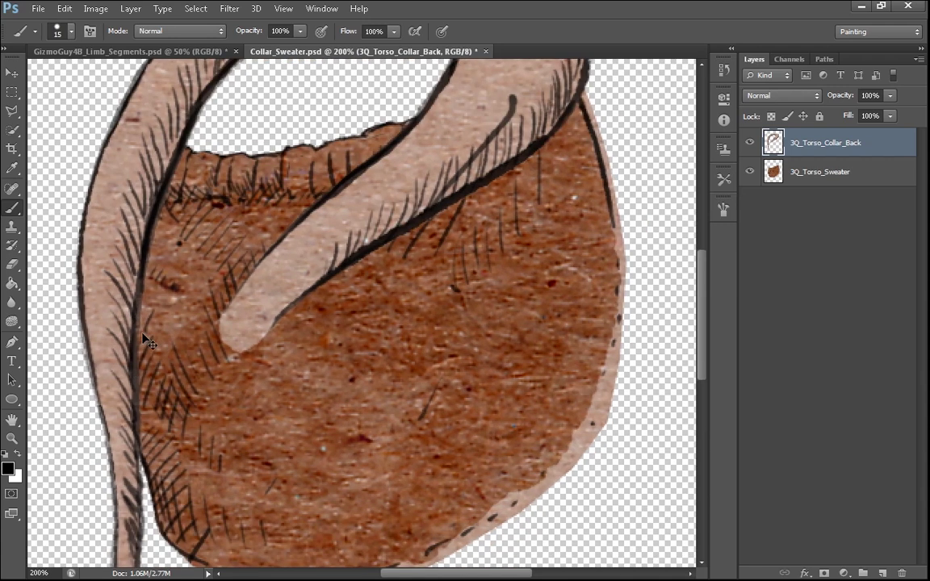
left_click_drag(139, 315, 135, 411)
key("ctrl+z")
left_click_drag(141, 290, 135, 412)
left_click_drag(134, 313, 135, 397)
mouse_move(141, 262)
left_mouse_down()
mouse_move(135, 413)
mouse_move(131, 358)
mouse_move(139, 478)
left_mouse_up()
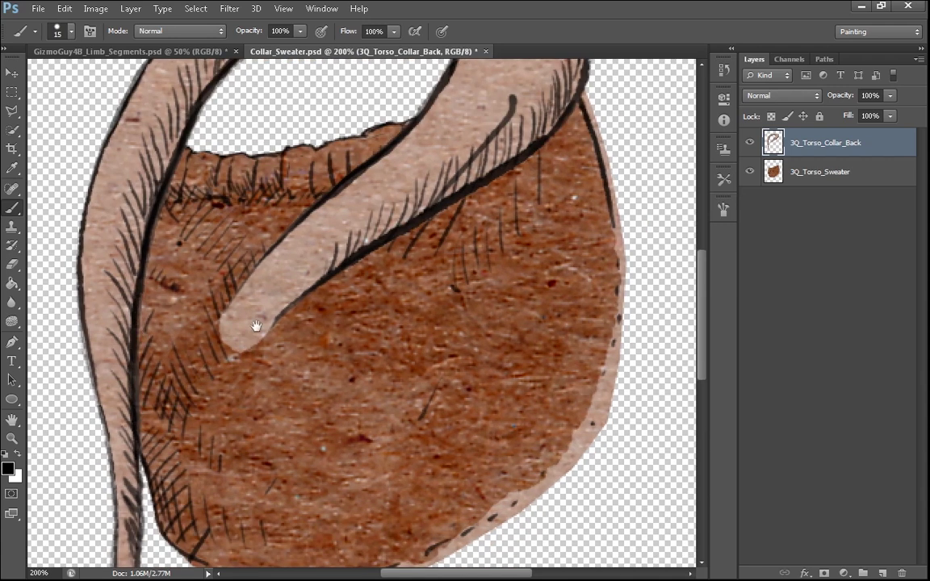
Ink the outer edge of the collar's long left strip down toward its narrow tail, redoing the first stroke
mouse_move(255, 326)
left_mouse_down()
mouse_move(276, 234)
mouse_move(275, 250)
mouse_move(254, 255)
left_mouse_up()
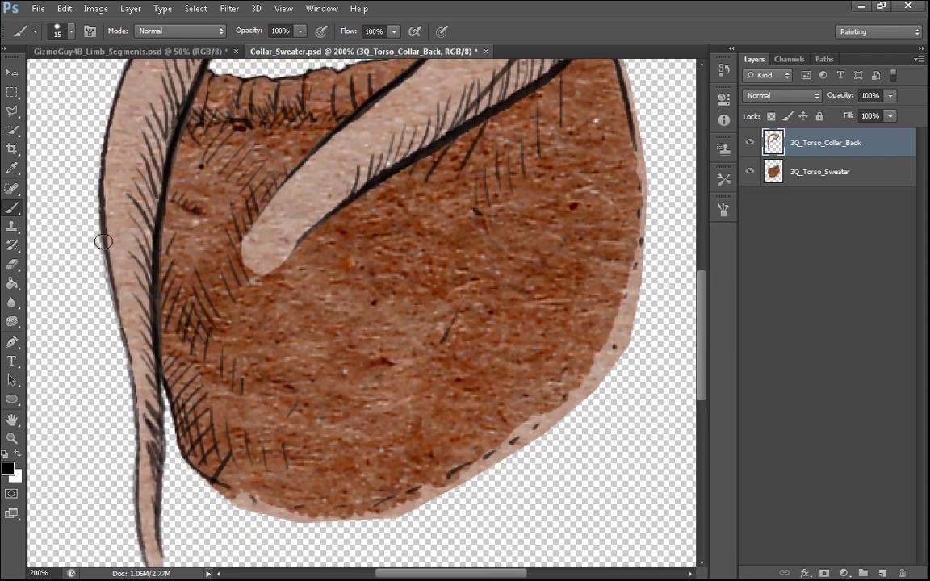
left_click_drag(104, 242, 142, 386)
key("ctrl+z")
left_click_drag(105, 242, 140, 444)
Save the merged collar and sweater artwork as Collar_Sweater_FLAT.psd
left_click_drag(307, 373, 292, 518)
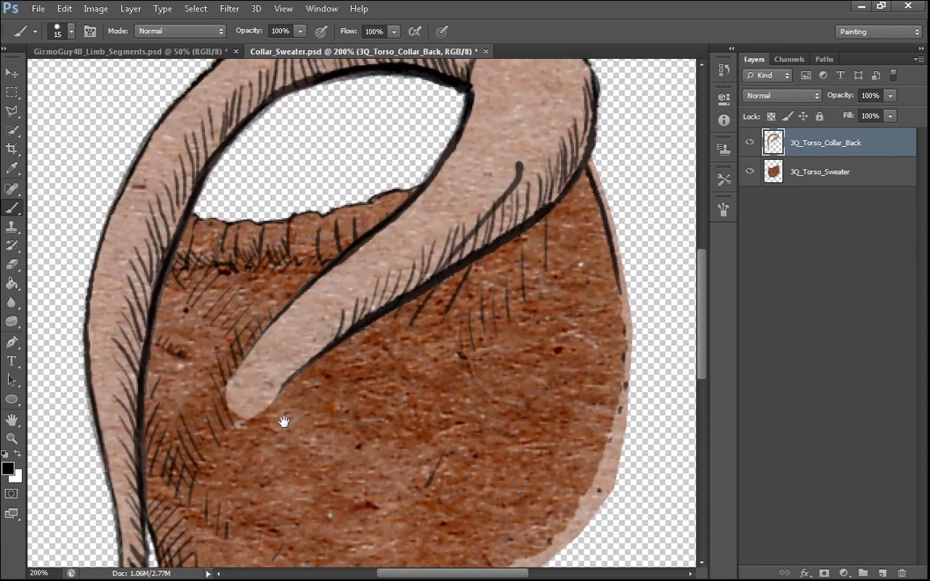
key("ctrl+minus")
key("ctrl+minus")
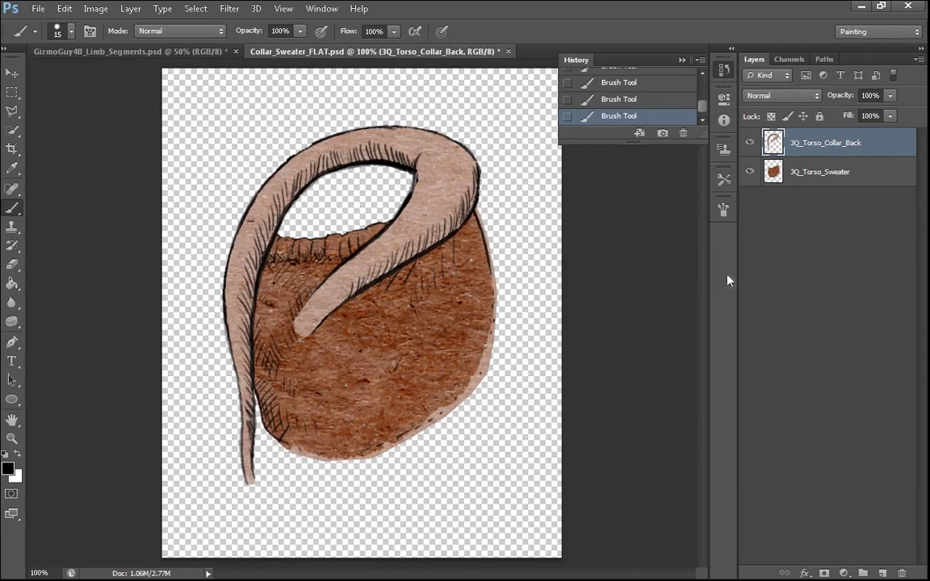
key("ctrl+s")
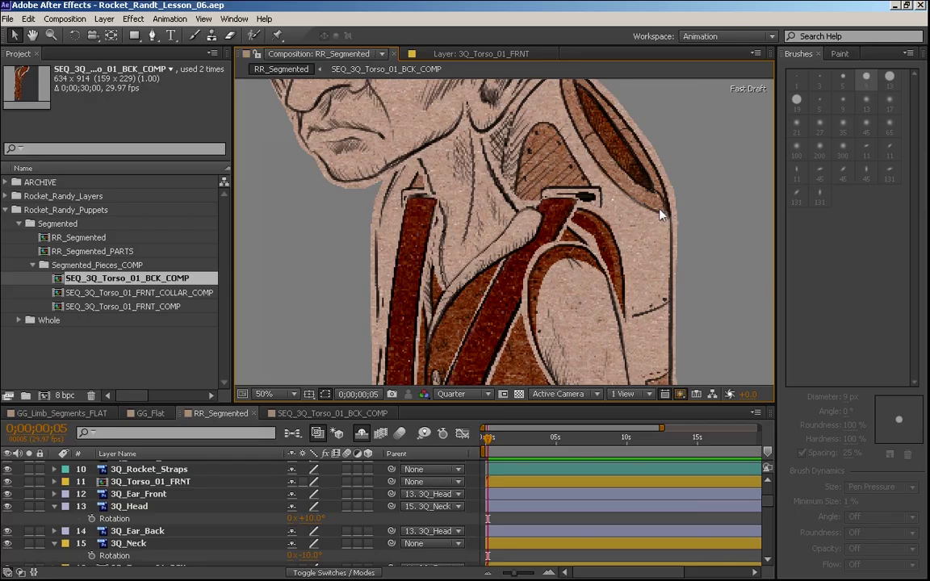
Import Collar_Sweater_FLAT.psd into the Segmented folder as a Composition - Retain Layer Sizes, with layer styles merged into footage
left_click(33, 265)
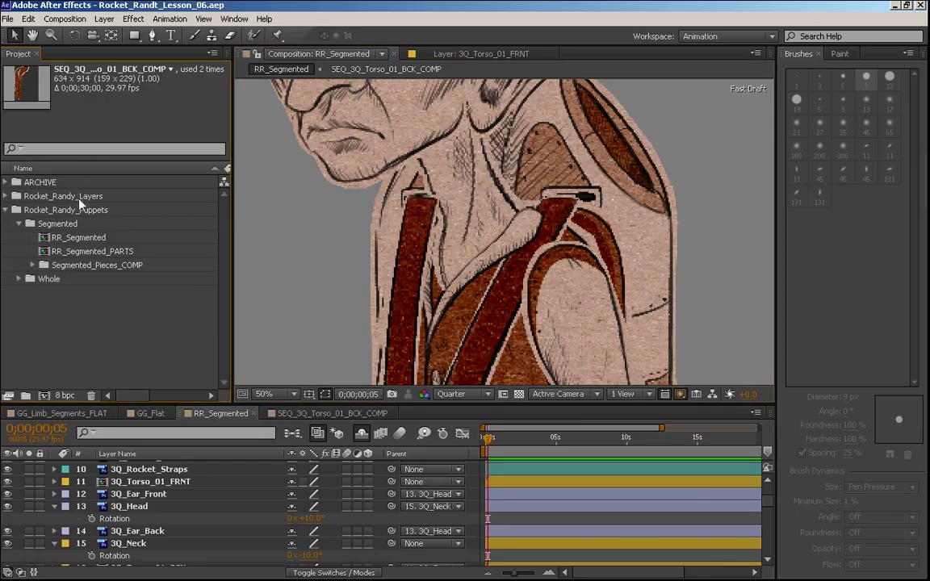
left_click(42, 225)
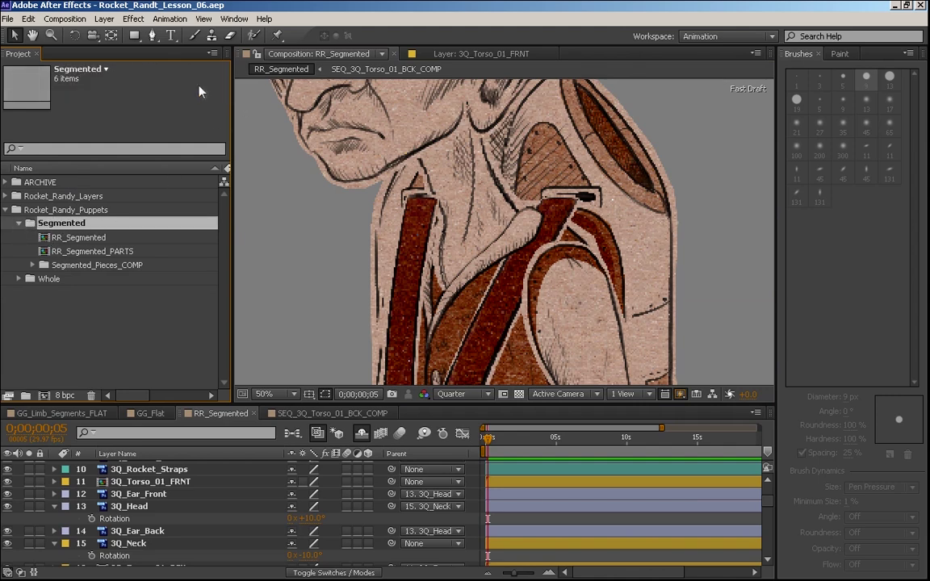
left_click(7, 19)
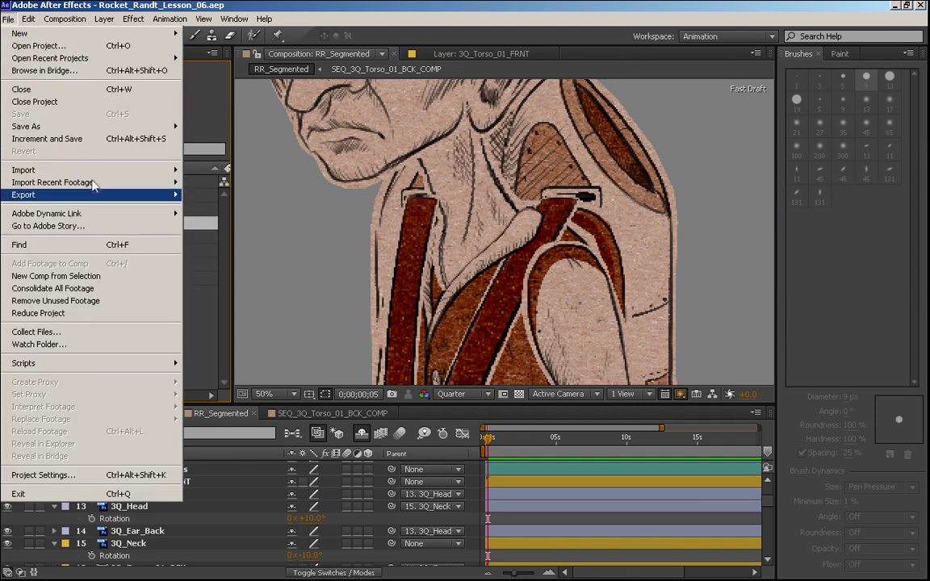
mouse_move(148, 167)
left_click(203, 170)
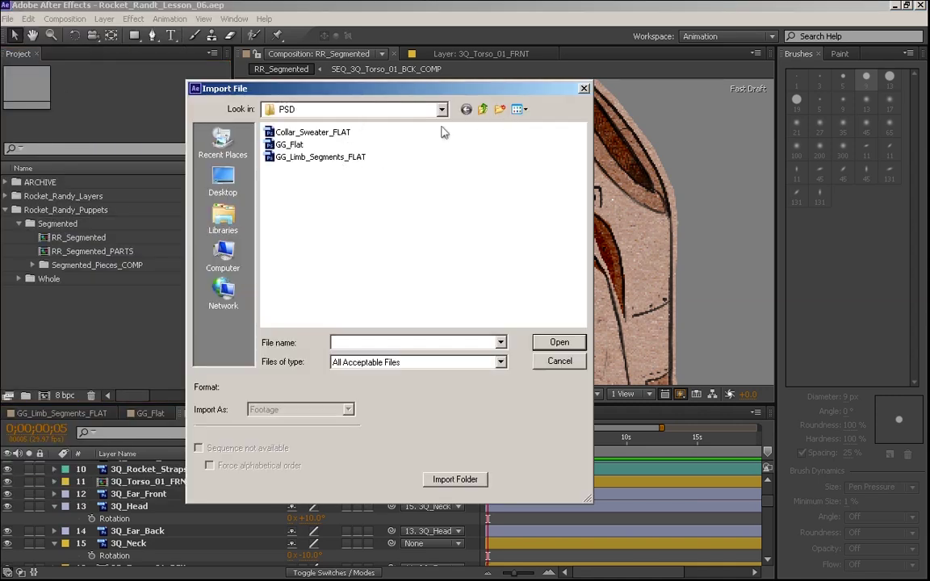
left_click(304, 132)
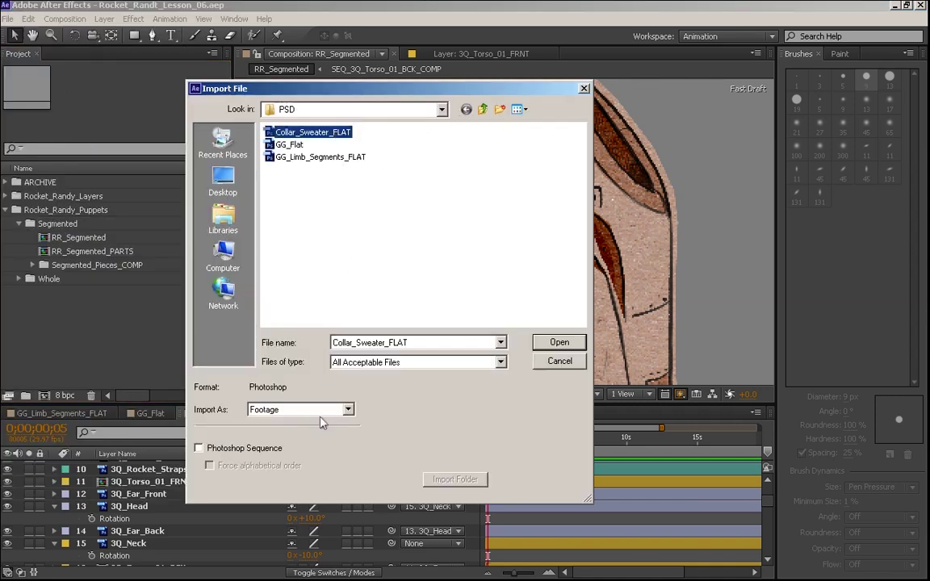
left_click(322, 410)
left_click(296, 399)
key("Return")
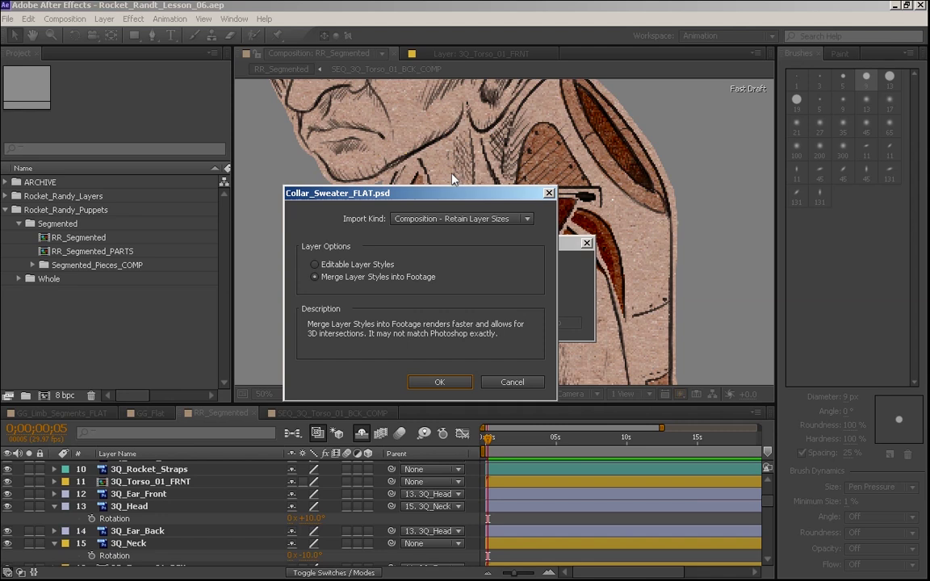
left_click(439, 383)
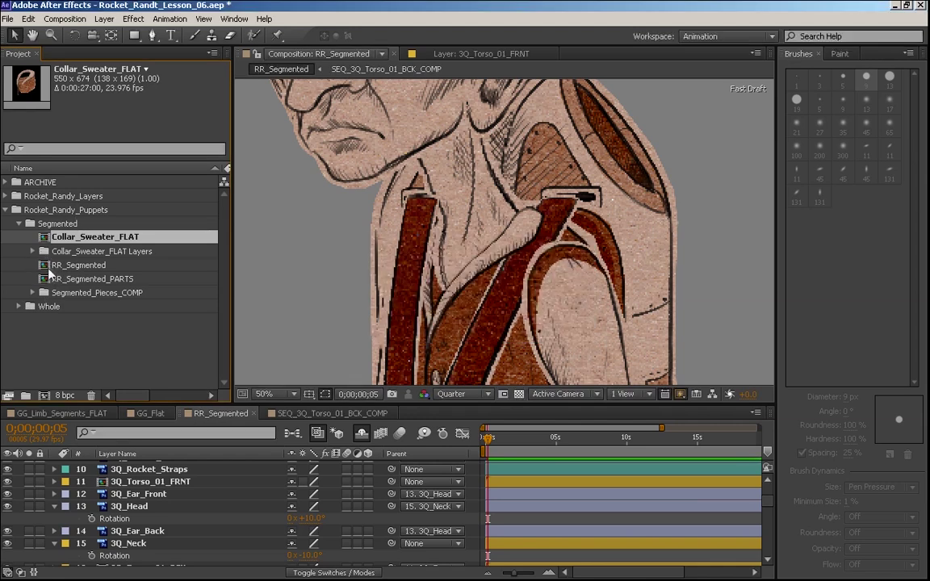
Add both Collar_Sweater_FLAT layers to the RR_Segmented composition, directly beneath 3Q_Rocket_Straps
left_click(32, 251)
left_click(101, 265)
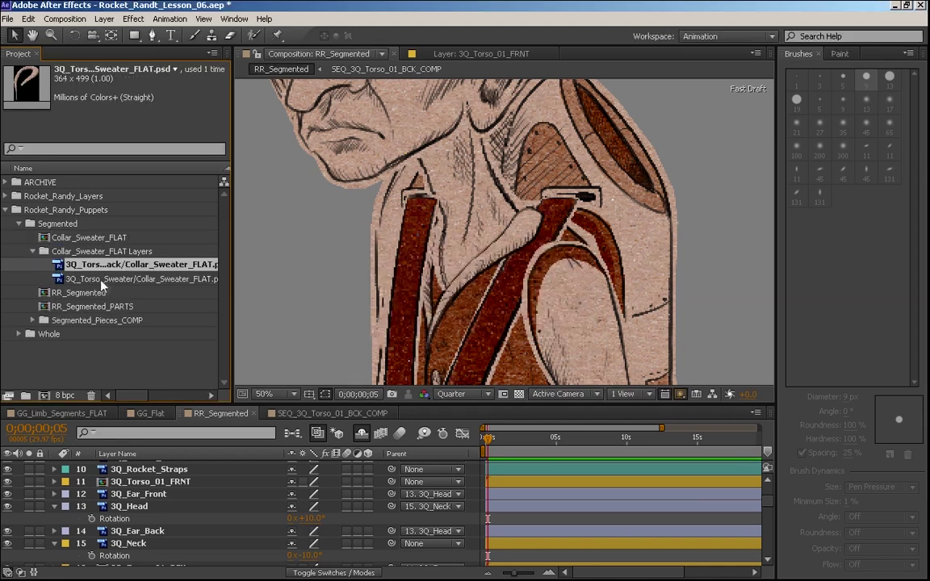
left_click(110, 277, "shift")
scroll(186, 492, "up", 3)
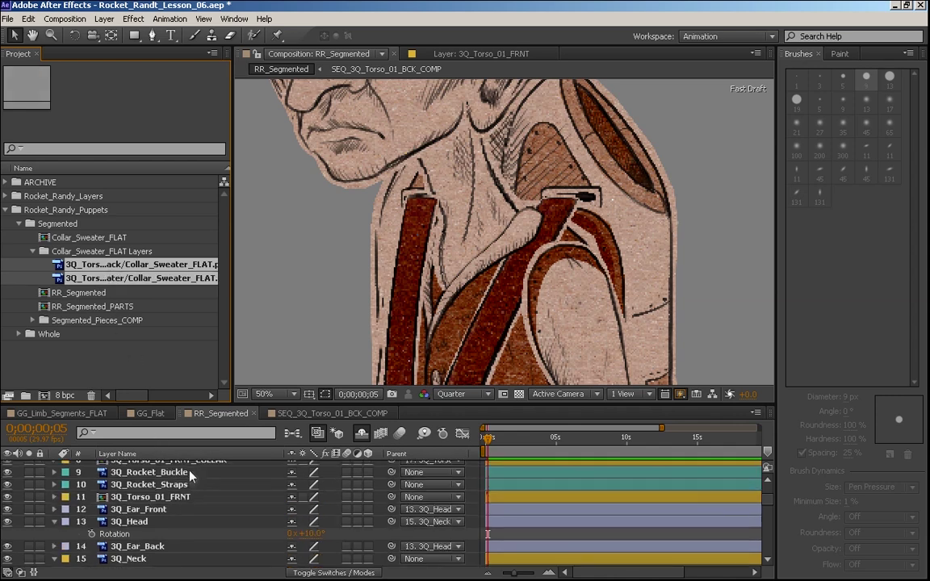
left_click_drag(189, 485, 185, 510)
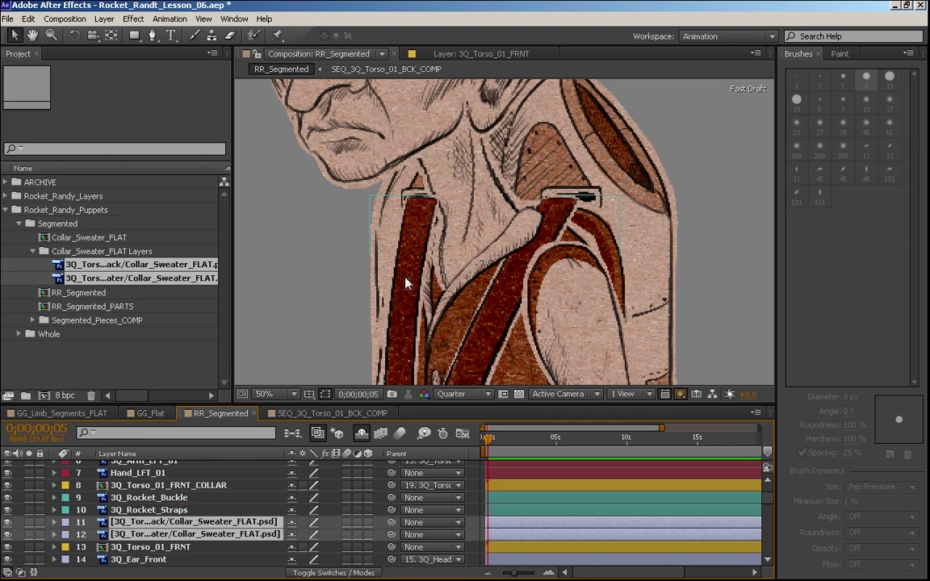
Move the imported collar and sweater pieces together onto the three-quarter puppet's neckline, roughly matching the existing collar
scroll(496, 237, "down", 4)
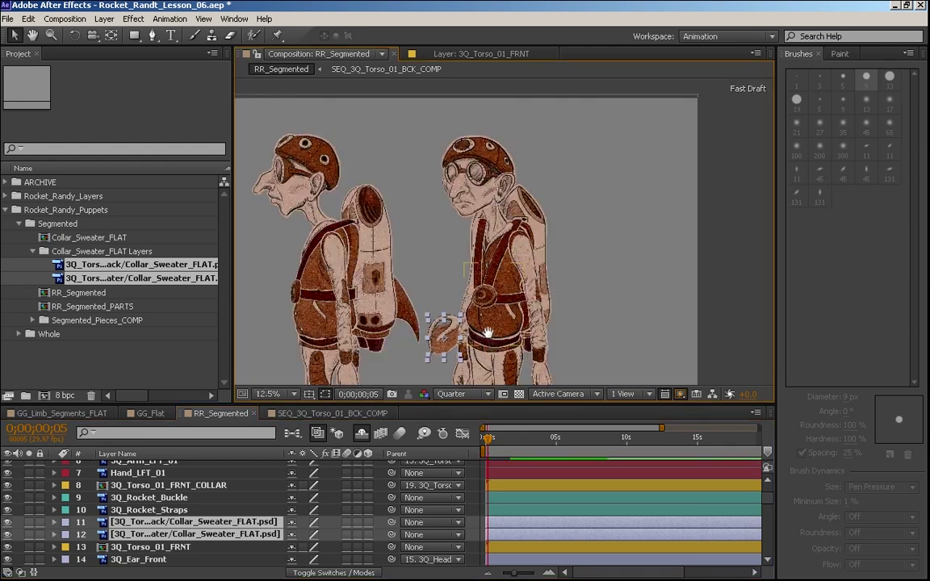
left_click_drag(487, 332, 513, 197)
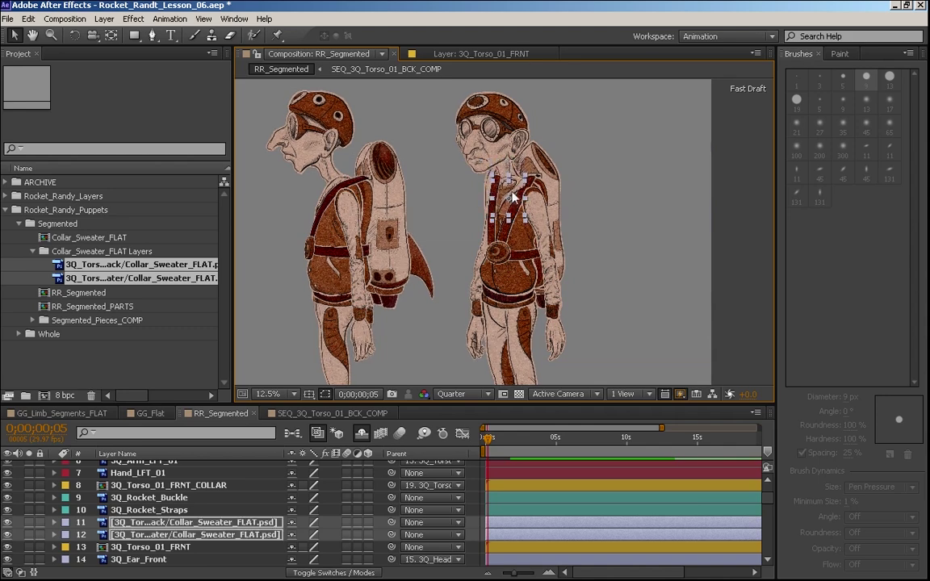
scroll(513, 197, "up", 4)
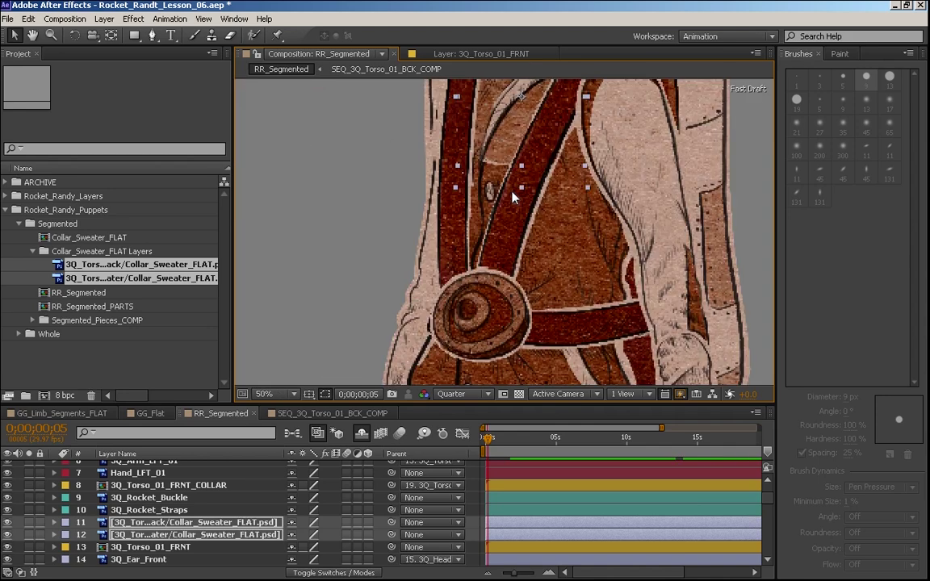
key("space")
left_click_drag(581, 225, 535, 374)
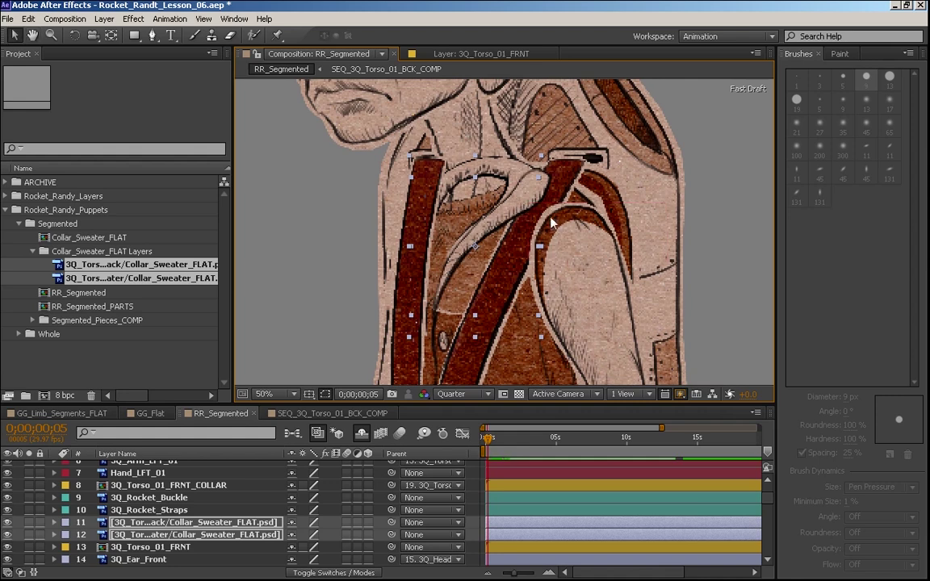
key("space")
left_click_drag(549, 222, 523, 272)
mouse_move(496, 212)
left_mouse_down()
mouse_move(510, 208)
mouse_move(501, 216)
left_mouse_up()
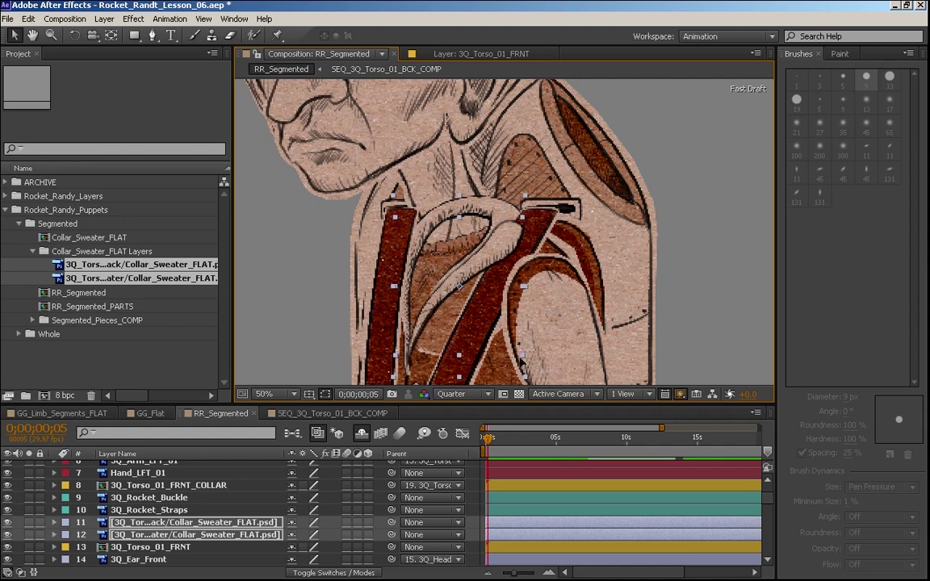
Hide the 3Q_Rocket_Buckle, 3Q_Rocket_Straps and imported sweater layers, leaving the imported collar layer shown
left_click(7, 509)
left_click(133, 511)
left_click(158, 524)
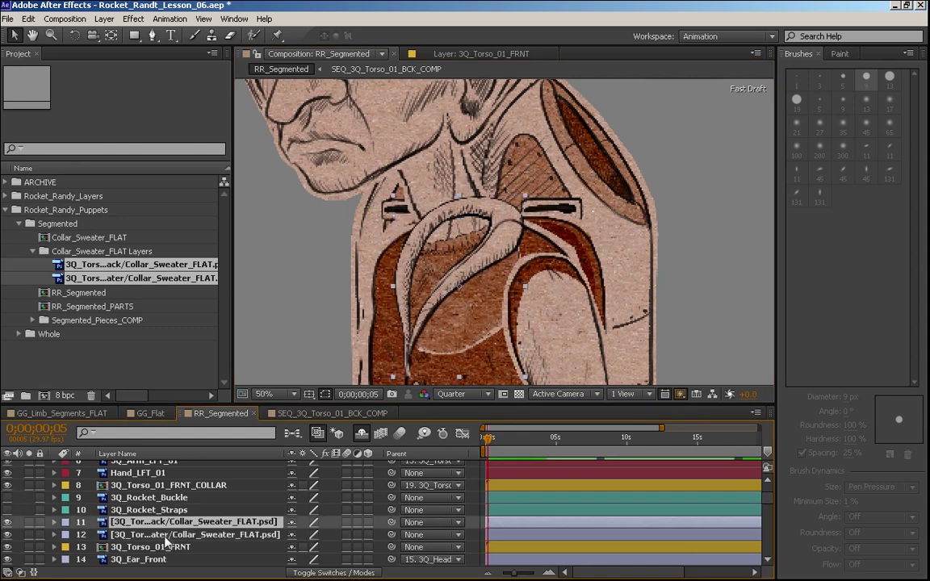
left_click(162, 536)
key("F2")
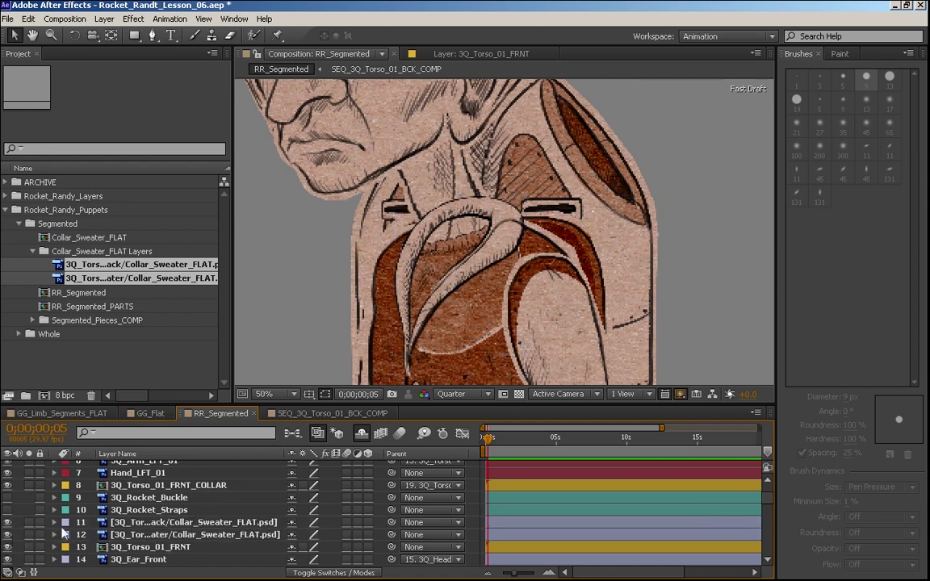
left_click(7, 524)
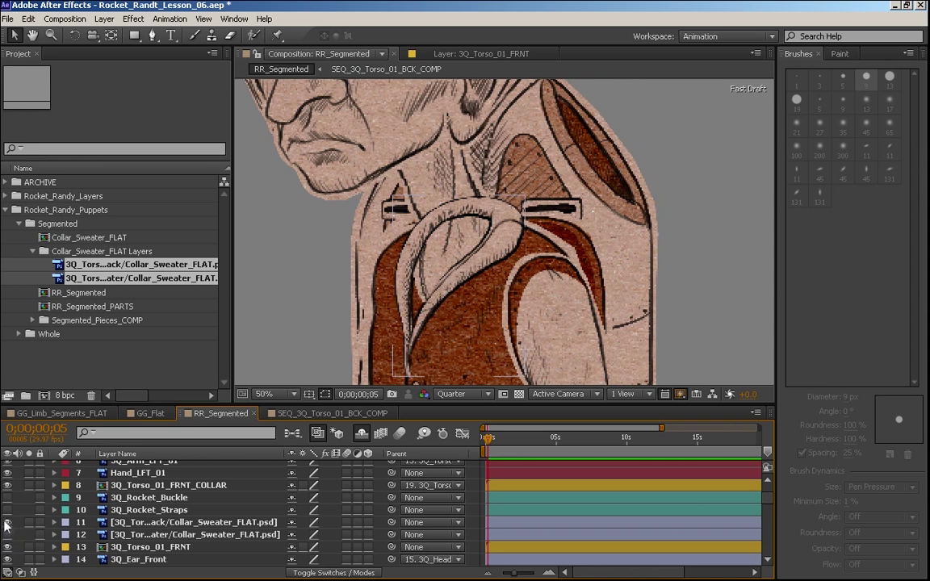
left_click(7, 523)
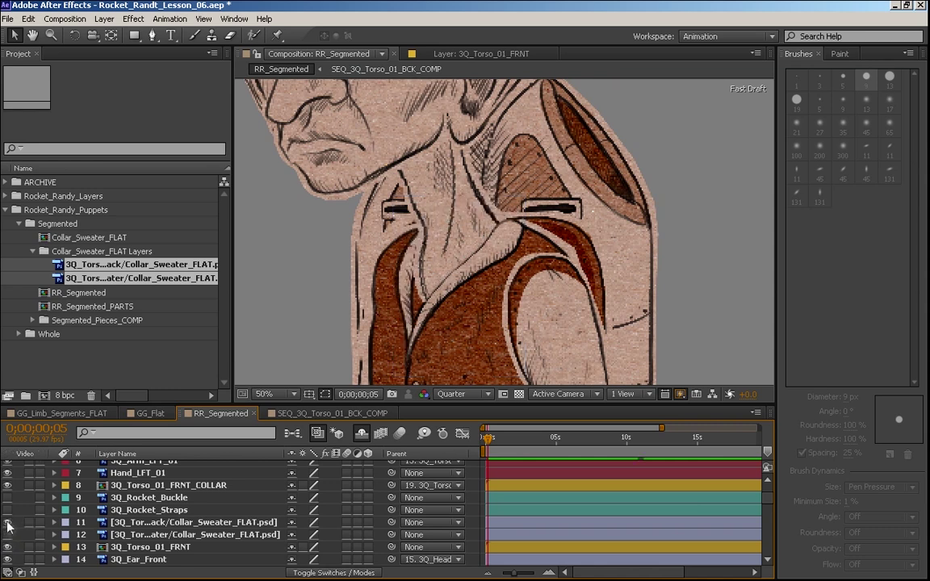
left_click(7, 522)
Move the imported collar layer above 3Q_Torso_01_FRNT_COLLAR and set its opacity to 50%
left_click(166, 523)
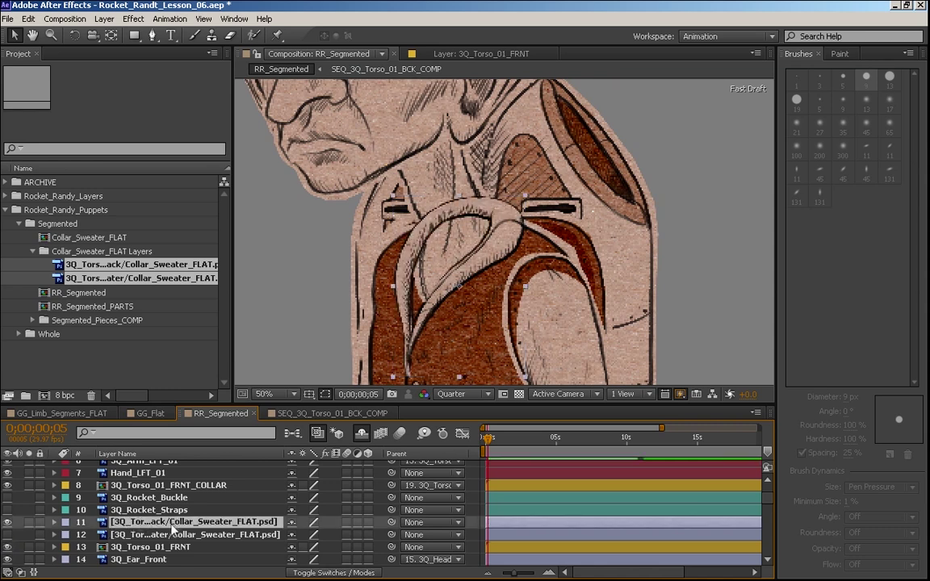
left_click_drag(172, 527, 157, 479)
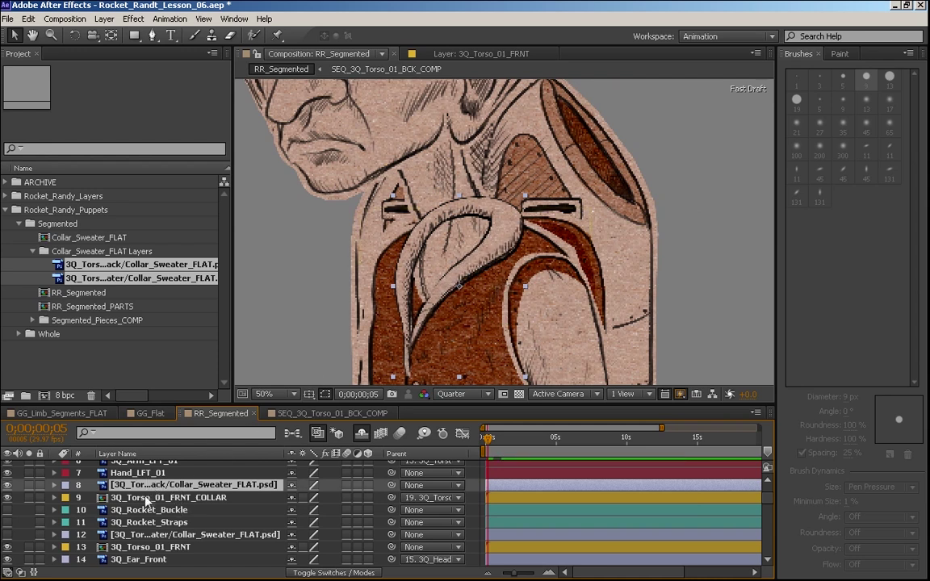
key("t")
left_click(299, 498)
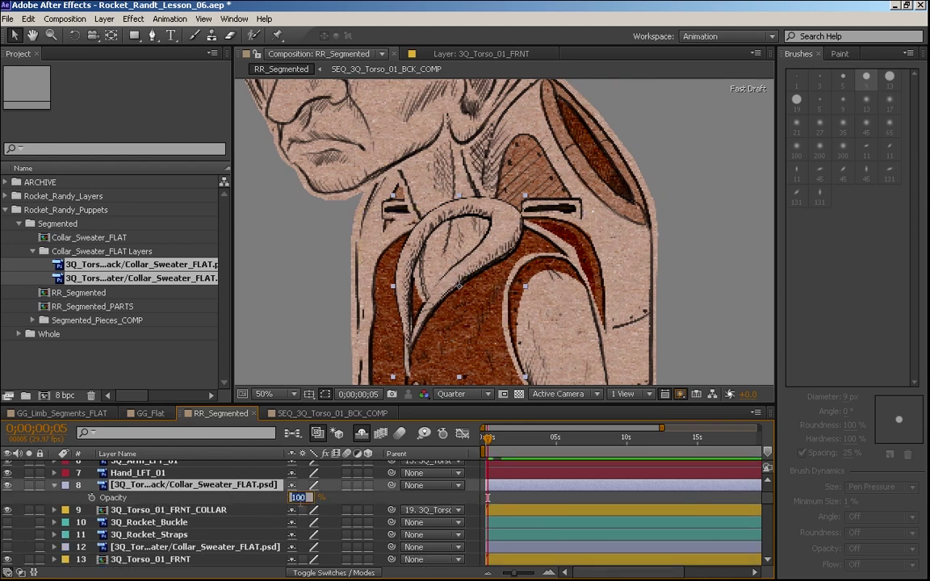
type("20")
key("Return")
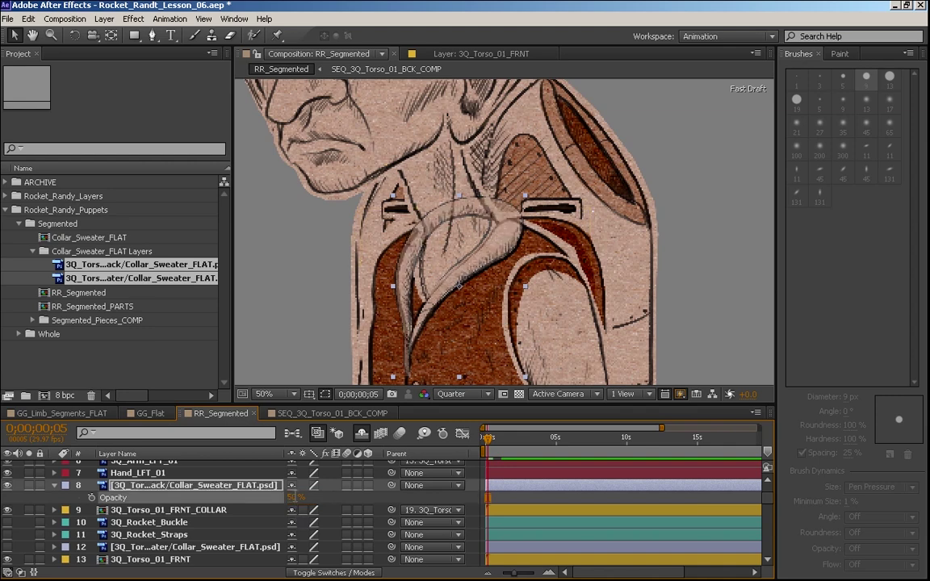
Set the composition preview resolution to Full and solo the imported collar layer and 3Q_Torso_01_FRNT_COLLAR
scroll(489, 283, "up", 2)
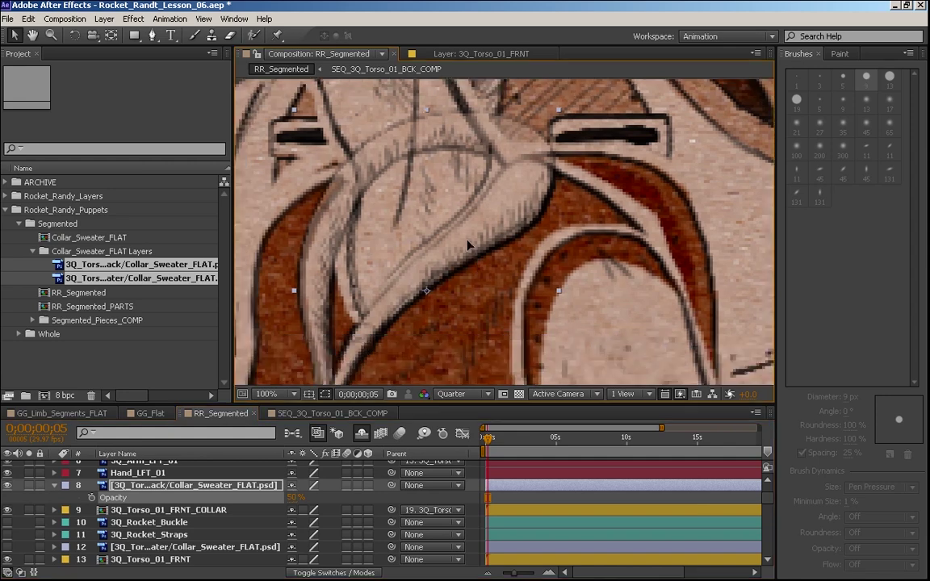
left_click(468, 394)
left_click(452, 426)
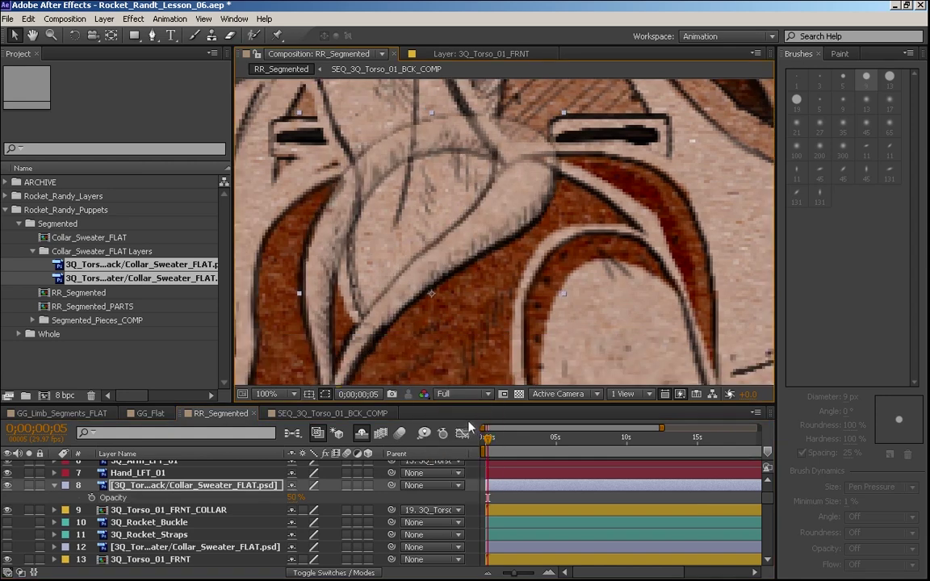
left_click(28, 510)
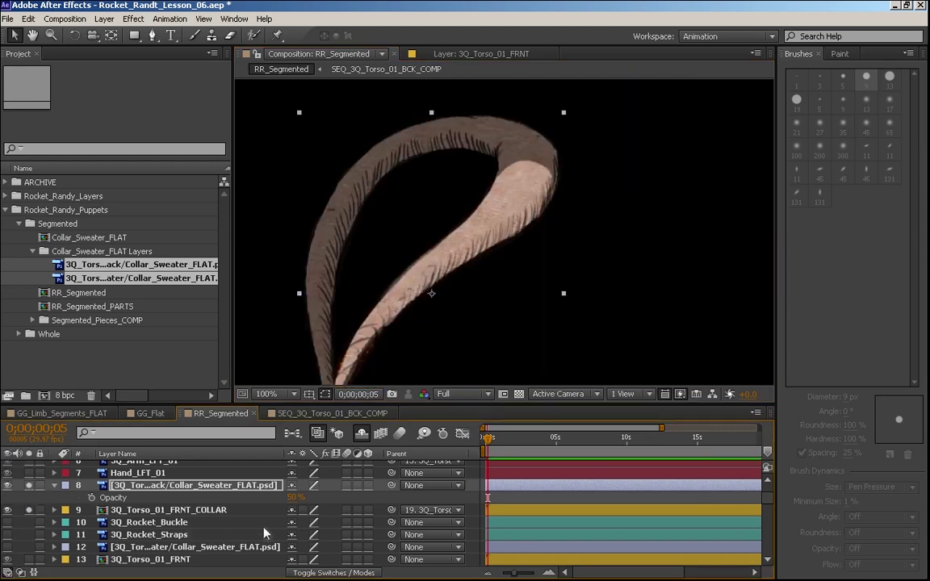
Nudge the imported collar layer in small increments to register it with the existing front collar
key("period")
key("shift+Left")
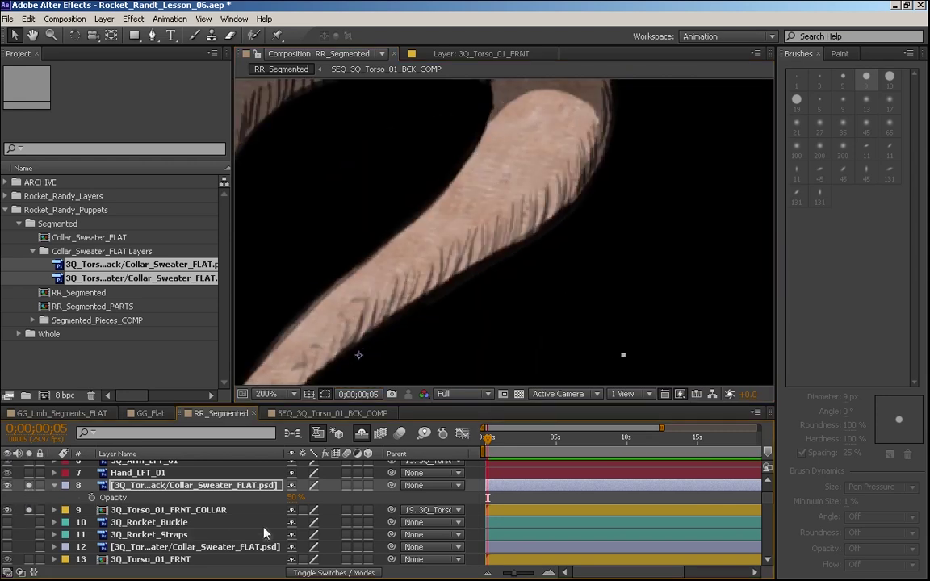
key("Right")
key("Right")
key("Down")
key("Right")
key("Right")
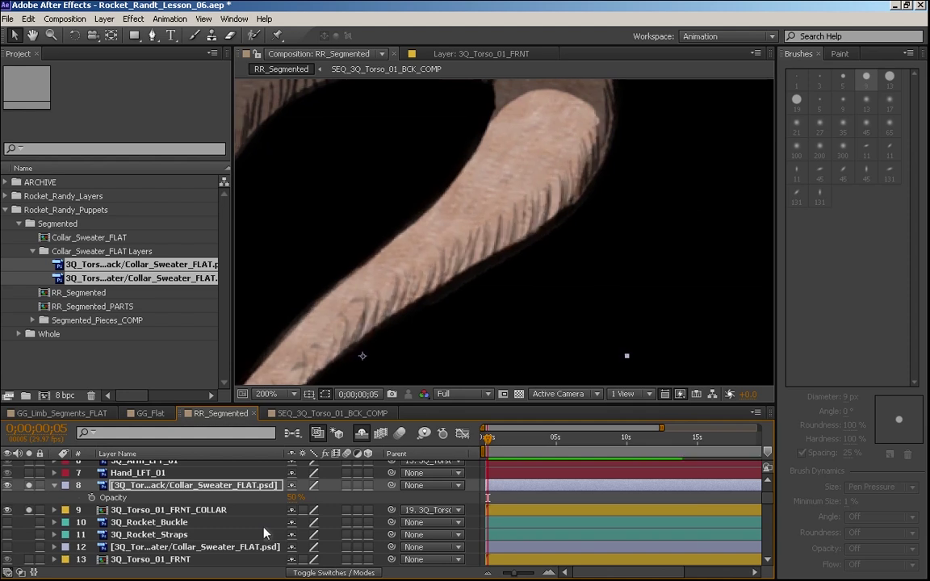
Examine the overlap of the two collars from the front flap down to the narrow tail
key("h")
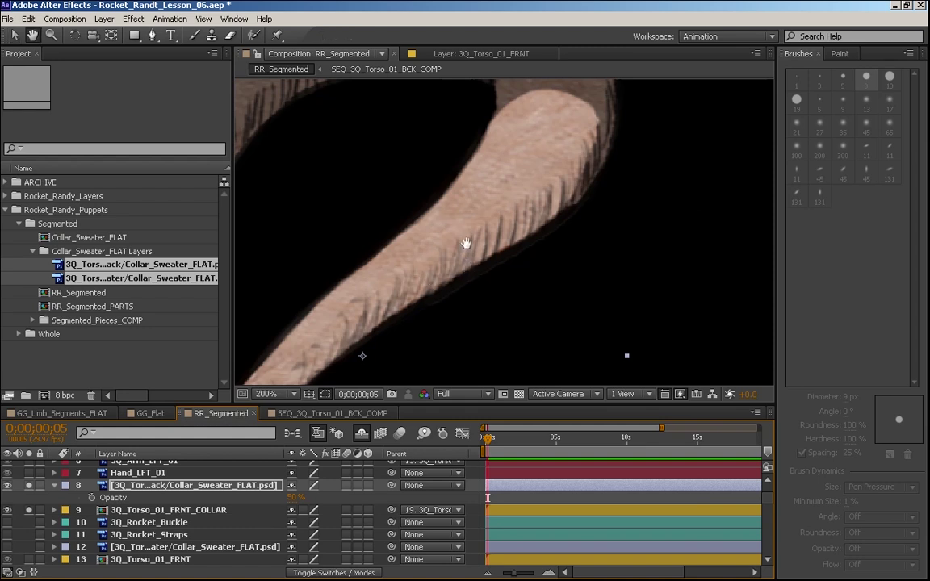
left_click_drag(464, 244, 616, 124)
left_click_drag(569, 250, 611, 64)
key("v")
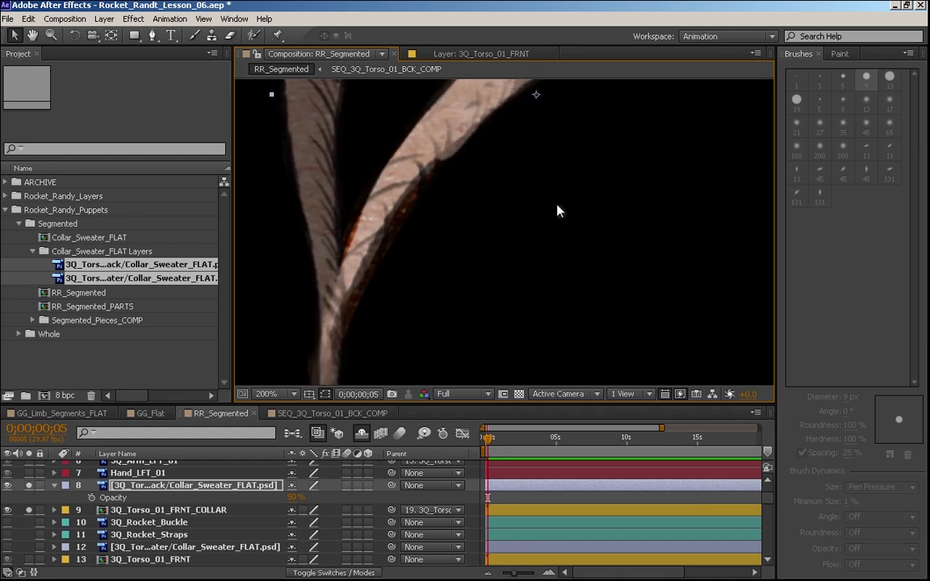
key("h")
left_click_drag(567, 176, 563, 225)
key("v")
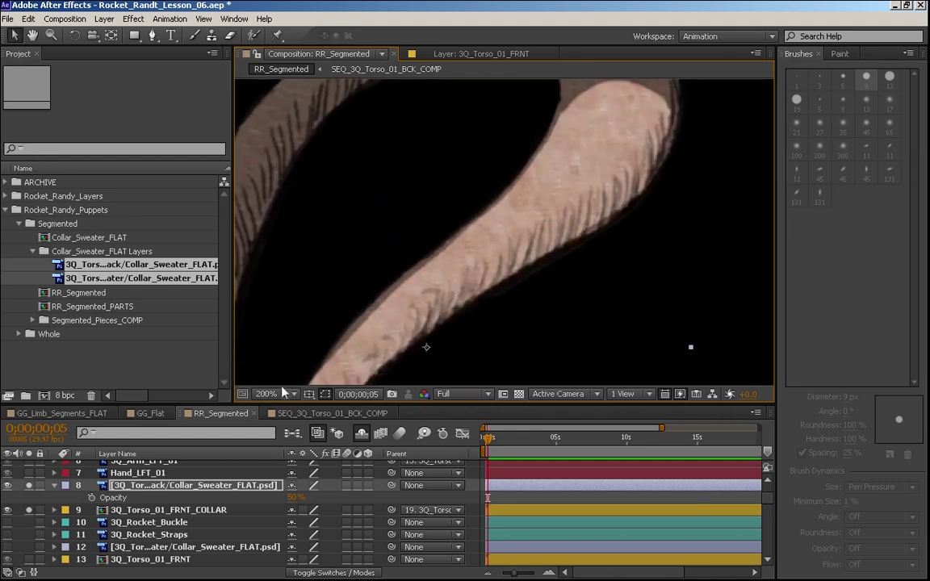
Turn off solo on both collar layers and set the composition preview resolution back to Quarter
left_click_drag(28, 509, 28, 485)
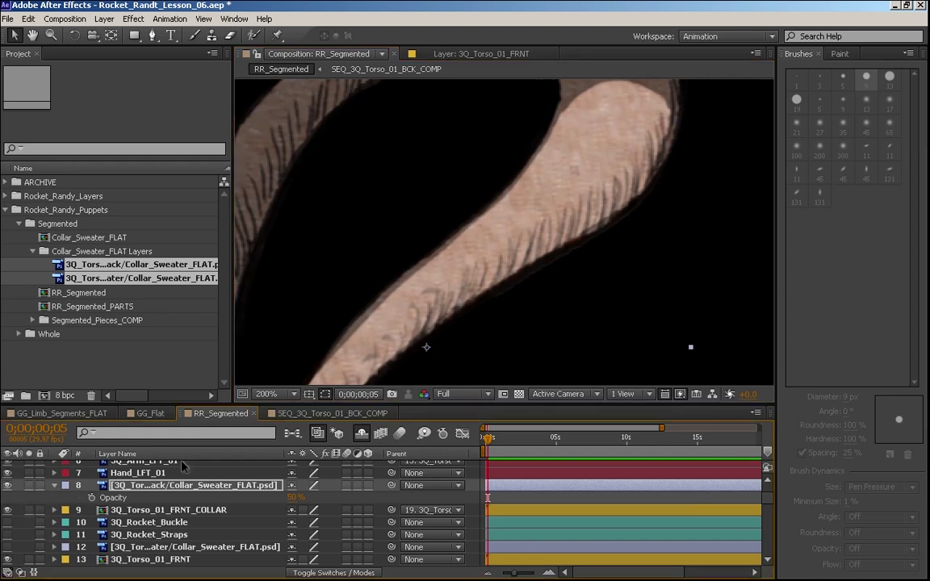
left_click(446, 395)
left_click(473, 468)
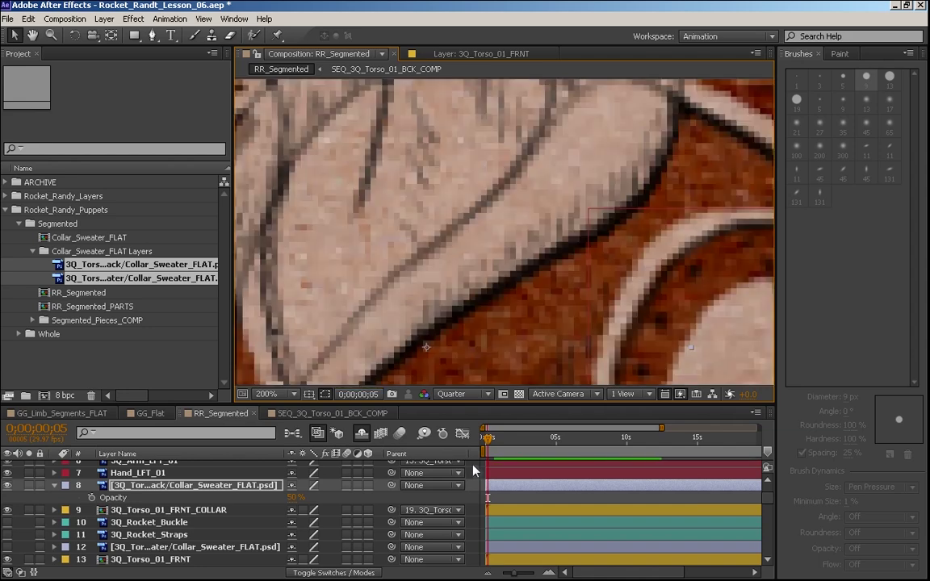
key("comma")
key("comma")
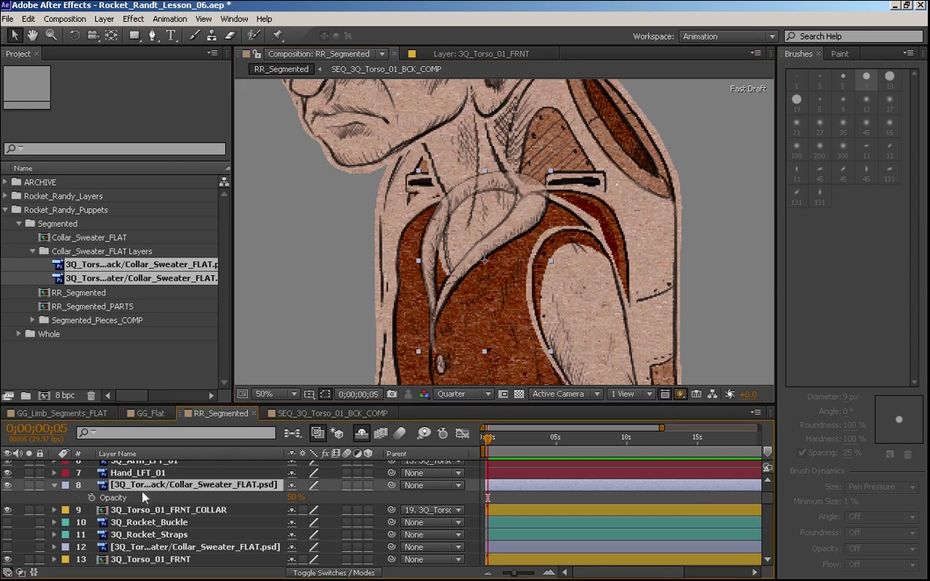
left_click(8, 485)
scroll(178, 561, "down", 5)
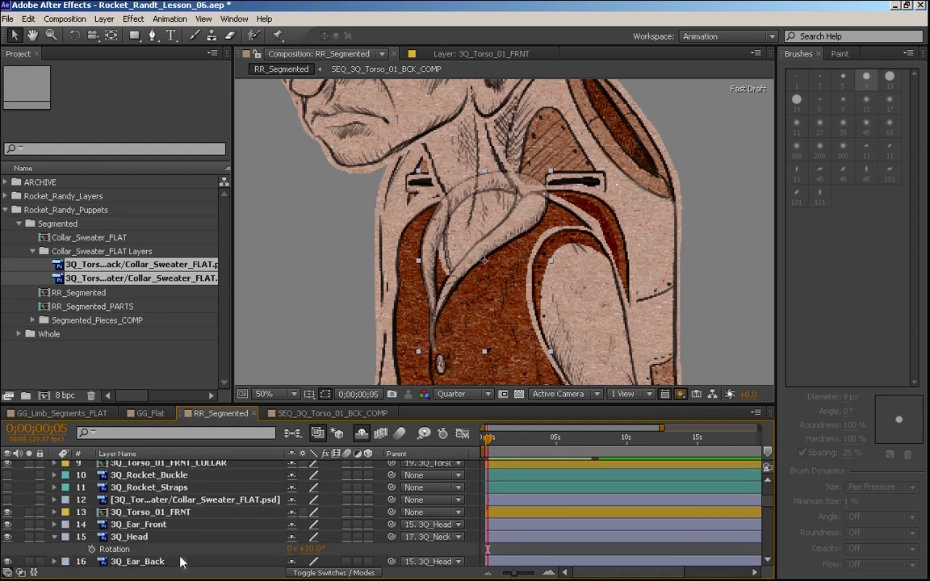
Move the imported collar layer directly below 3Q_Torso_01_FRNT and toggle the front torso's visibility to check the stacking
left_click_drag(186, 496, 185, 495)
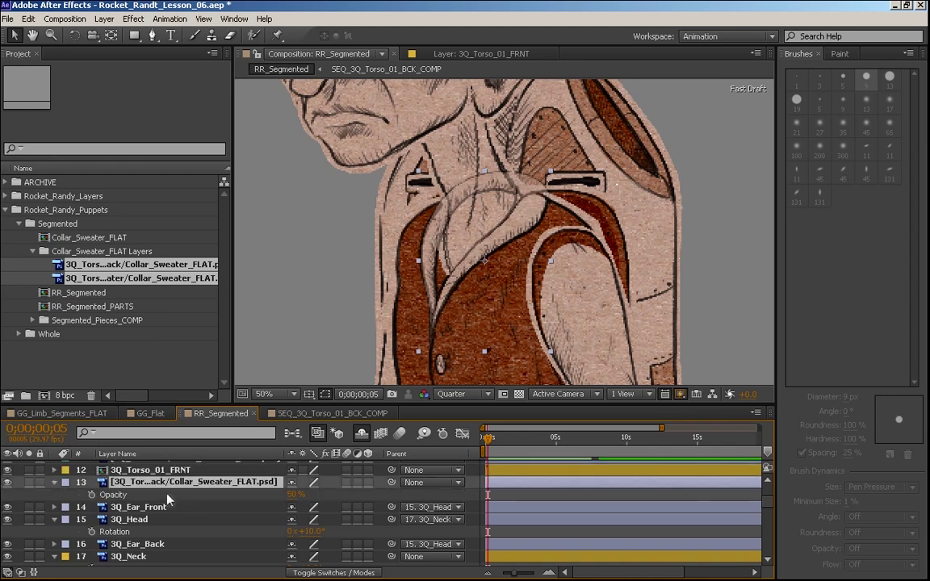
left_click(163, 472)
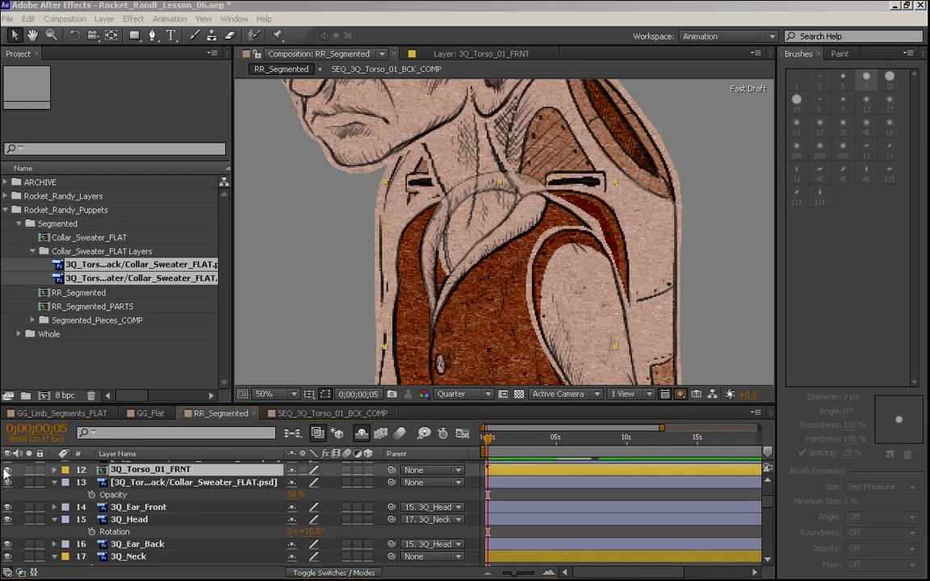
left_click(7, 469)
left_click(7, 470)
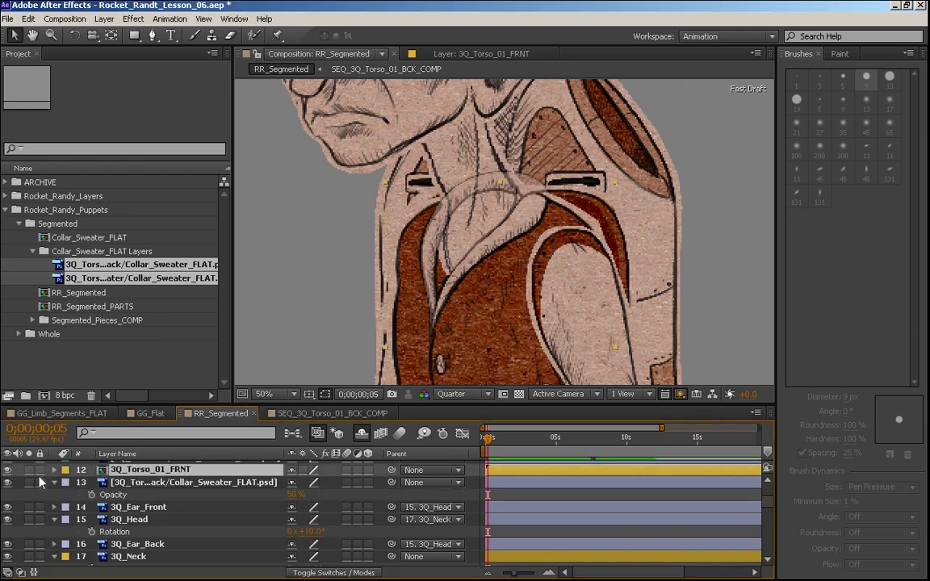
left_click_drag(169, 531, 179, 512)
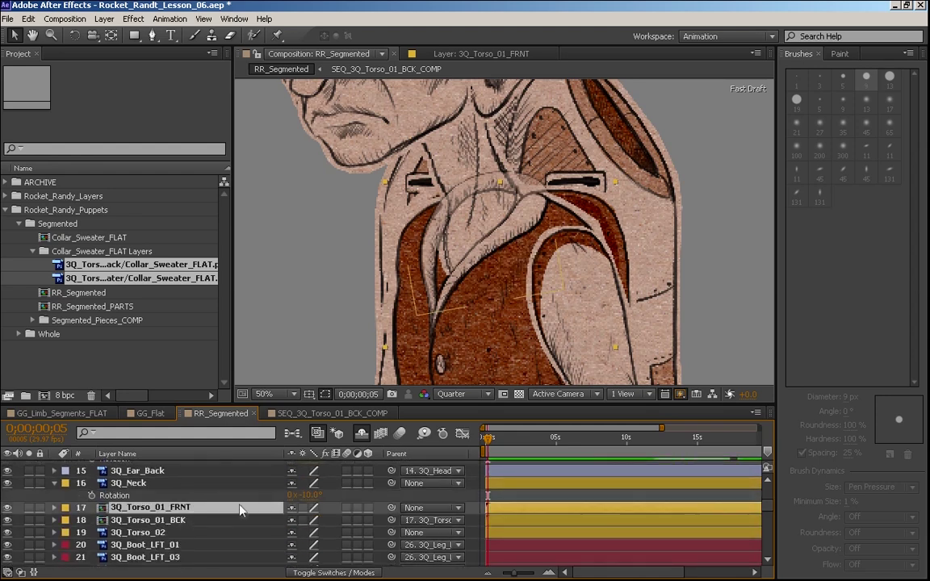
key("ctrl+z")
left_click_drag(768, 511, 765, 496)
Rename the imported collar layer 3Q_Collar and move it between 3Q_Neck and 3Q_Torso_01_BCK
left_click(160, 478)
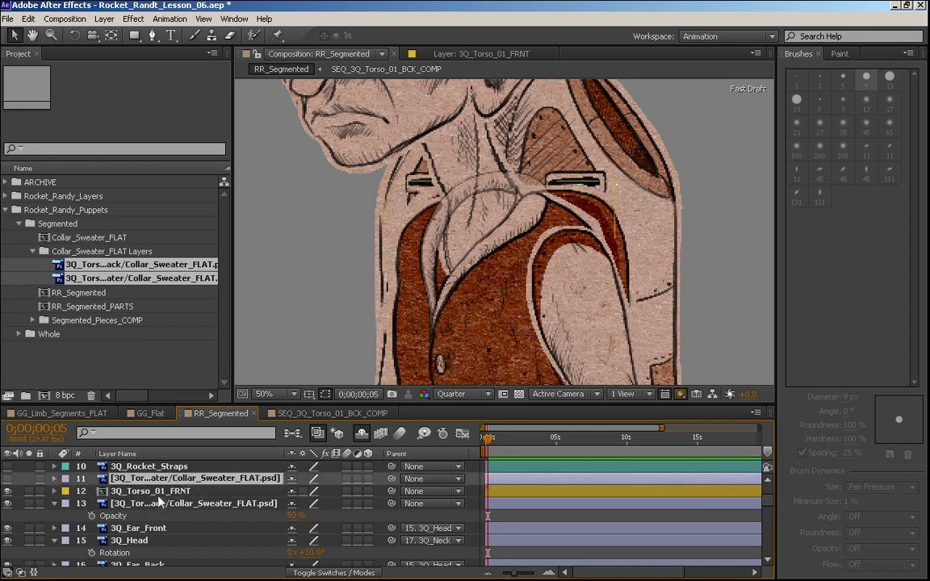
left_click(154, 504)
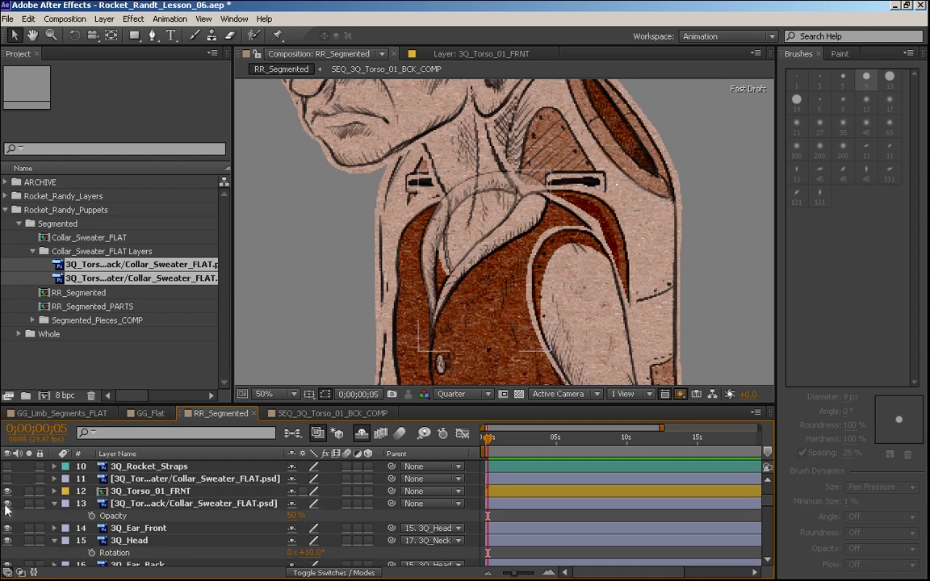
left_click(7, 504)
left_click(8, 503)
left_click(179, 506)
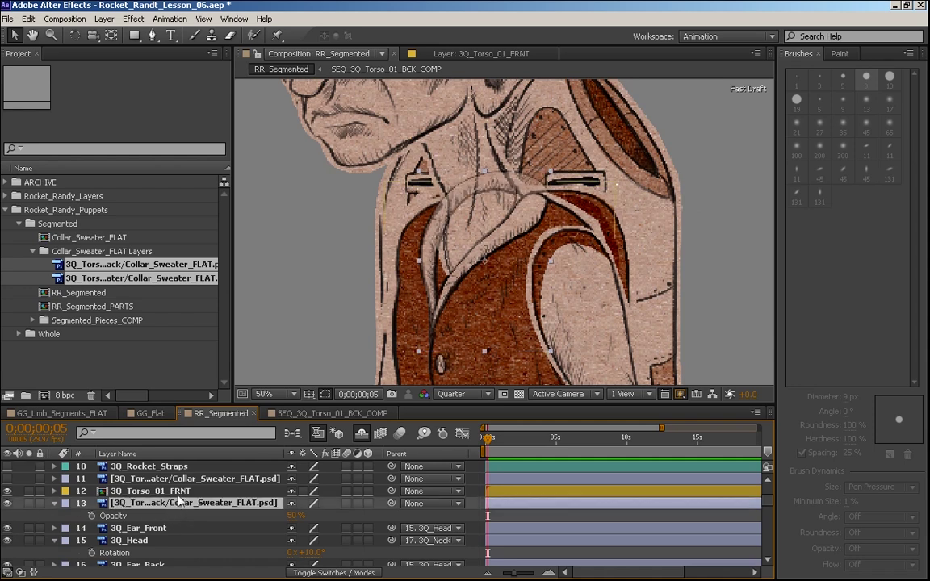
key("Return")
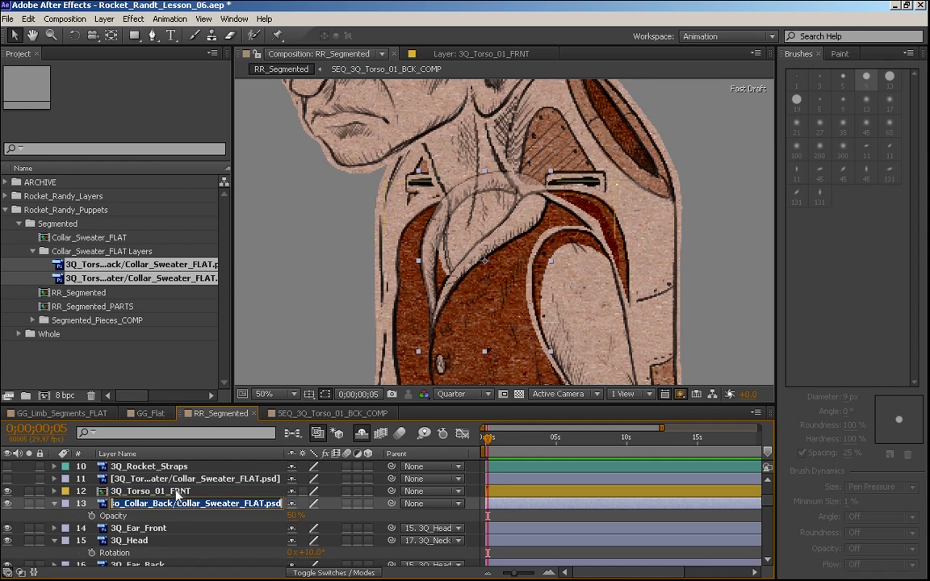
type("3Q")
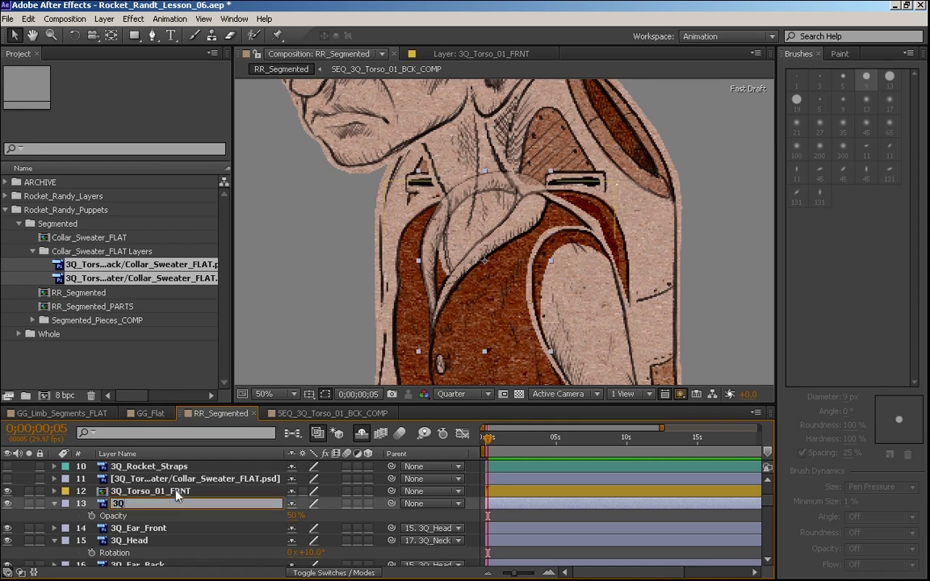
type("_Collar")
key("Return")
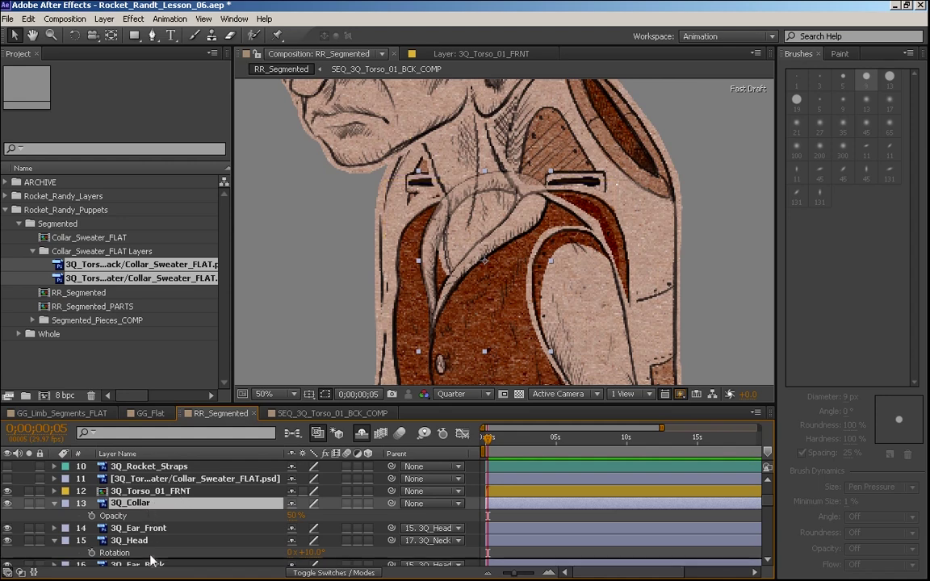
left_click_drag(151, 559, 218, 498)
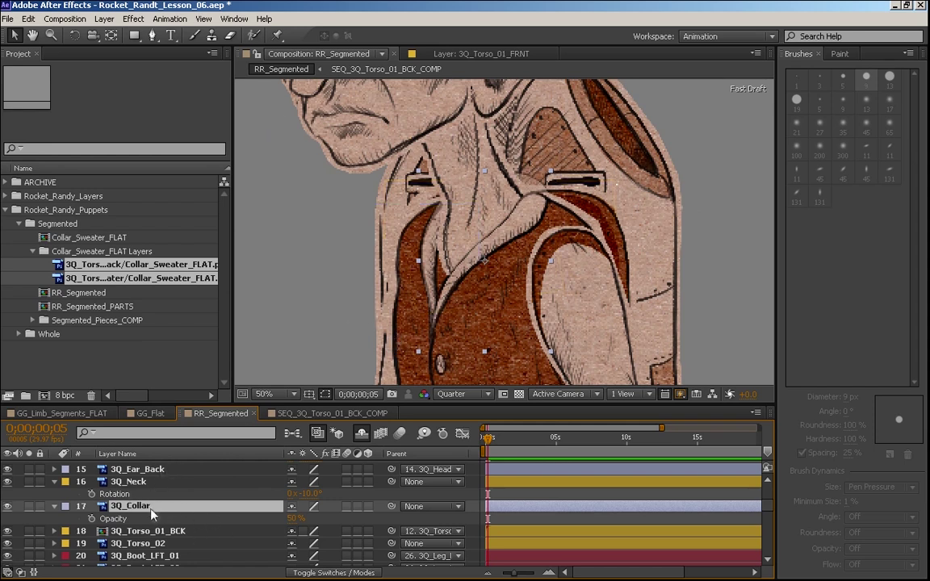
Paste a copy of the collar layer above the sweater piece inside the 3Q_Torso_01_BCK precomposition
double_click(192, 534)
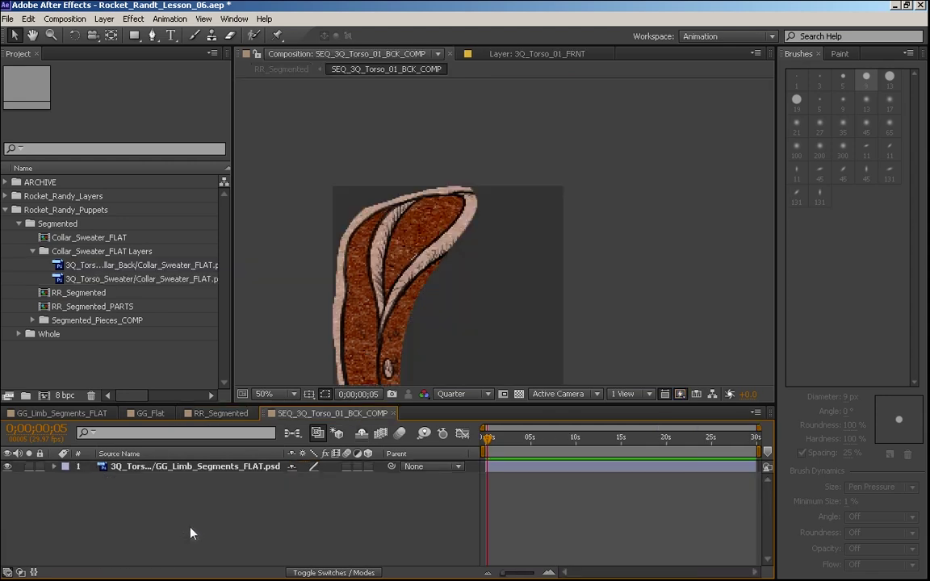
left_click(206, 465)
key("ctrl+v")
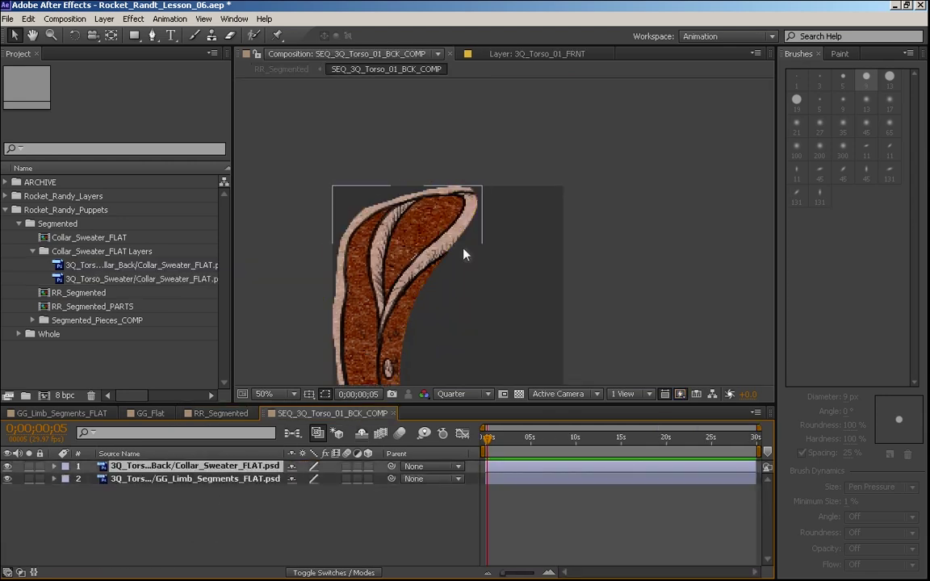
Align the pasted collar with the collar lines drawn on the back torso's sweater
scroll(296, 399, "down", 6)
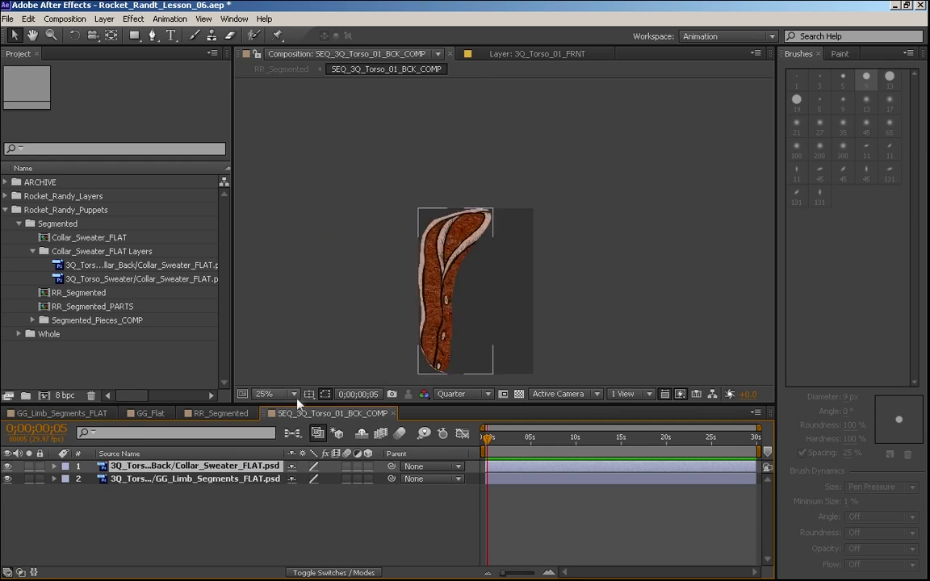
left_click_drag(636, 311, 484, 243)
scroll(474, 230, "up", 5)
scroll(475, 230, "up", 1)
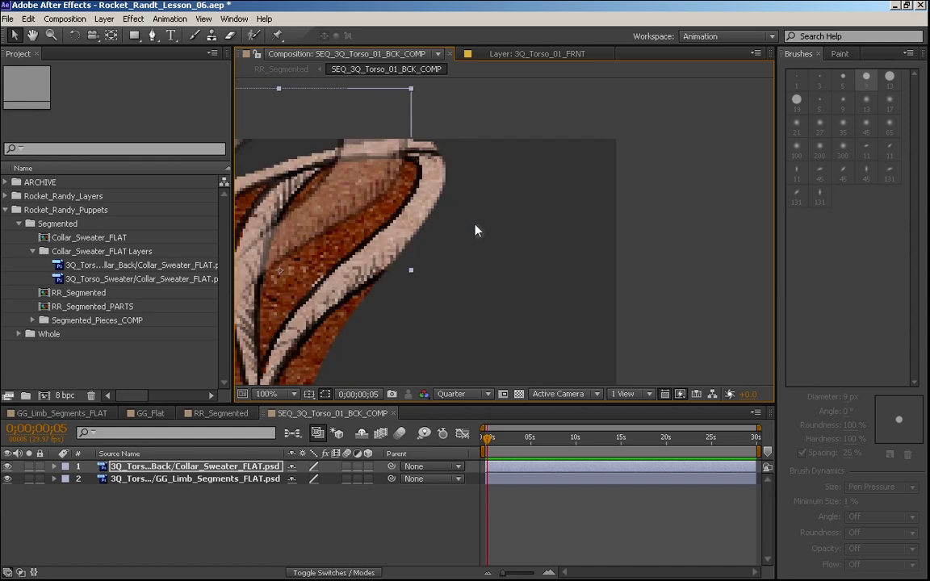
left_click_drag(383, 295, 592, 310)
left_click_drag(541, 270, 606, 229)
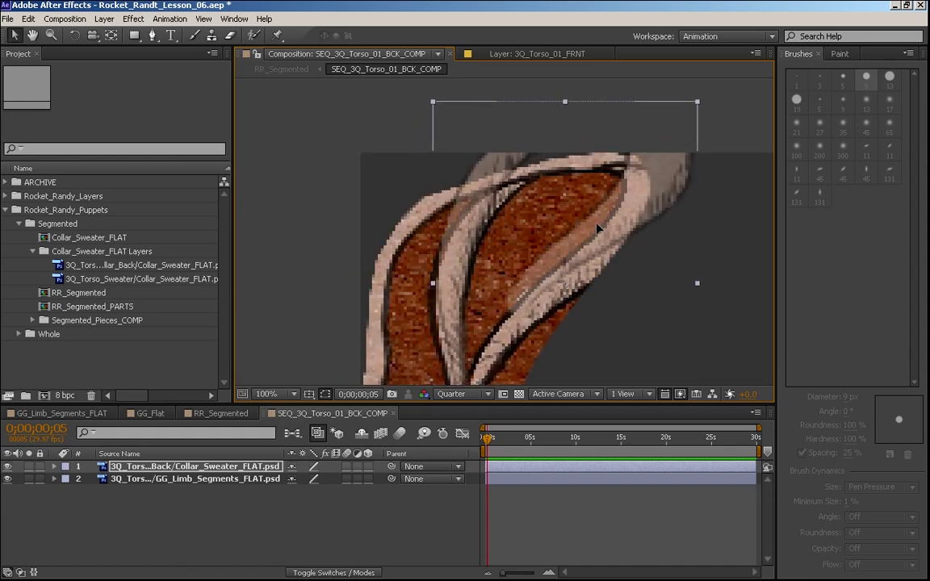
key("space")
left_click_drag(584, 303, 578, 236)
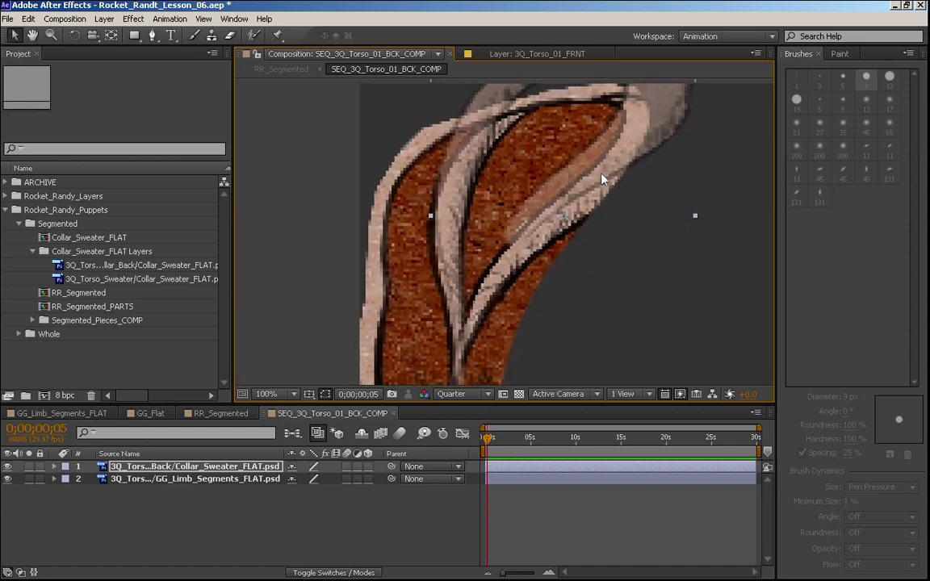
left_click_drag(600, 173, 595, 194)
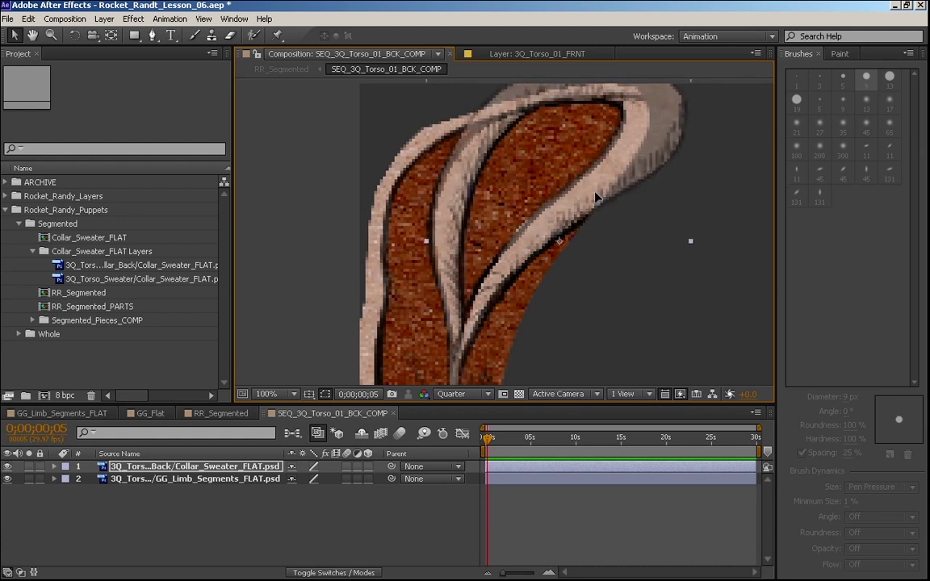
Set the pasted collar layer's opacity to 100%
key("space")
left_click_drag(578, 290, 526, 236)
key("t")
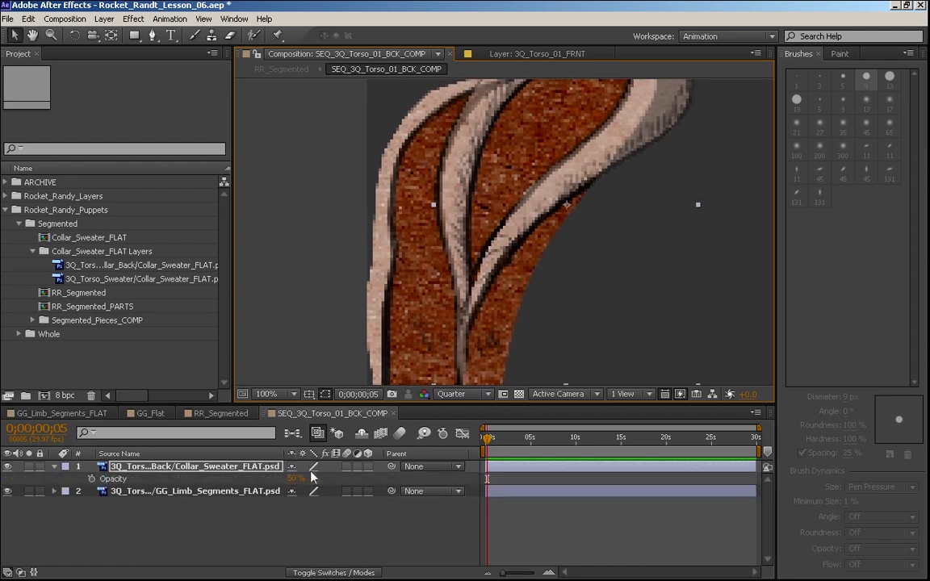
key("space")
left_click_drag(596, 251, 521, 314)
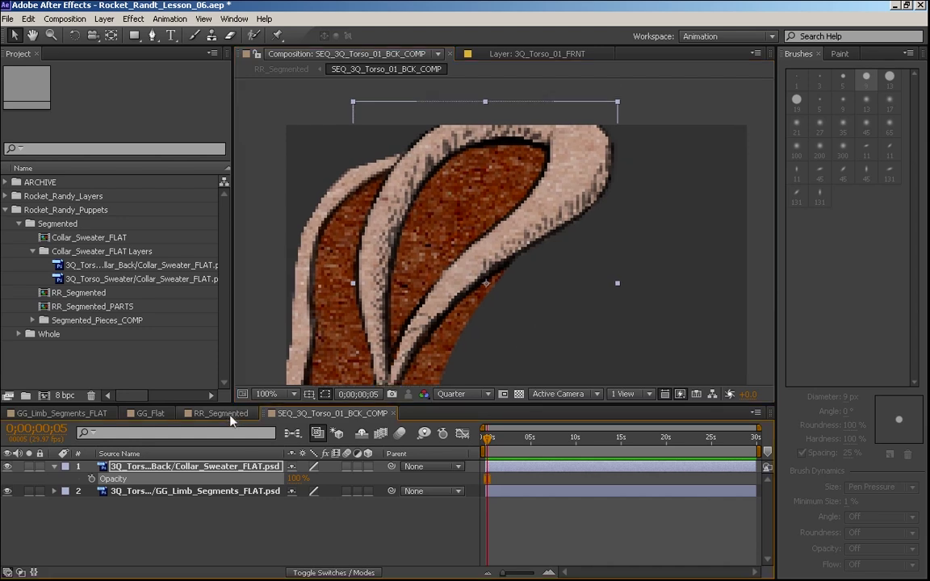
key("comma")
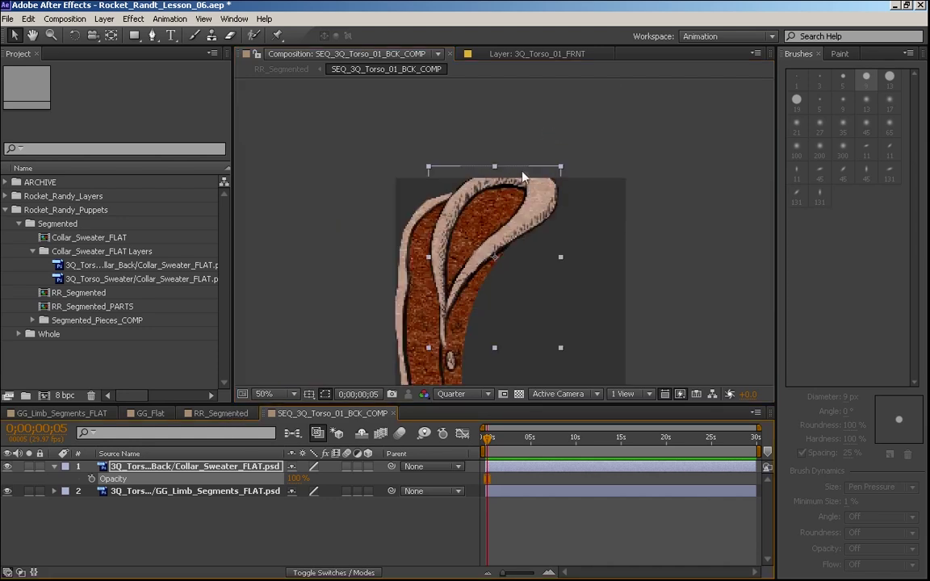
key("period")
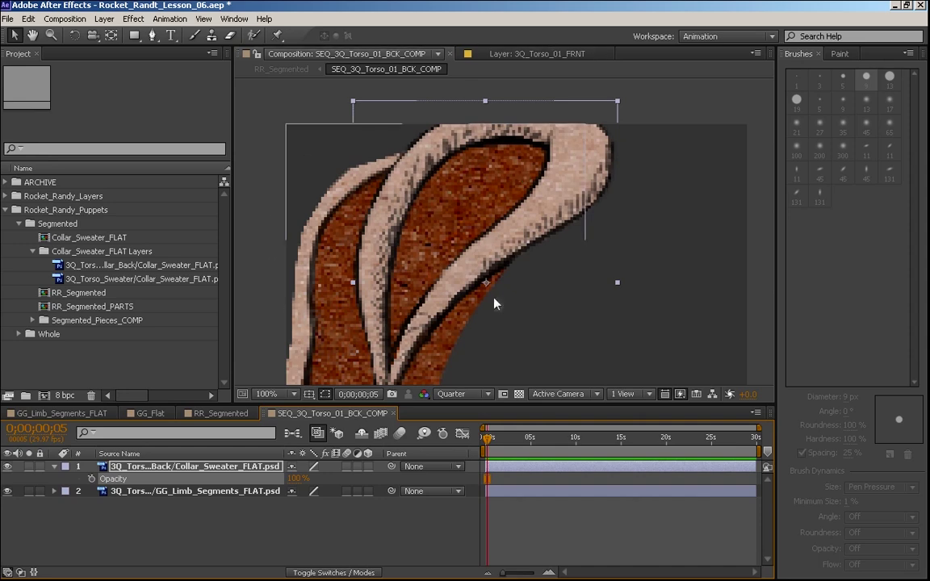
Return to RR_Segmented, toggle the back torso's visibility to check it, and set the preview resolution to Half
left_click(220, 412)
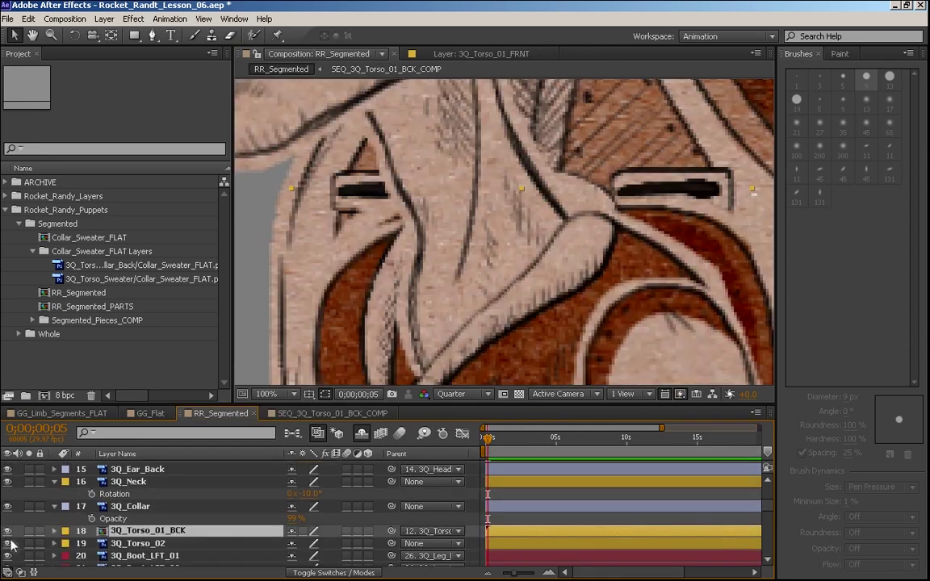
left_click(8, 530)
left_click(9, 530)
key("space")
left_click_drag(470, 305, 519, 207)
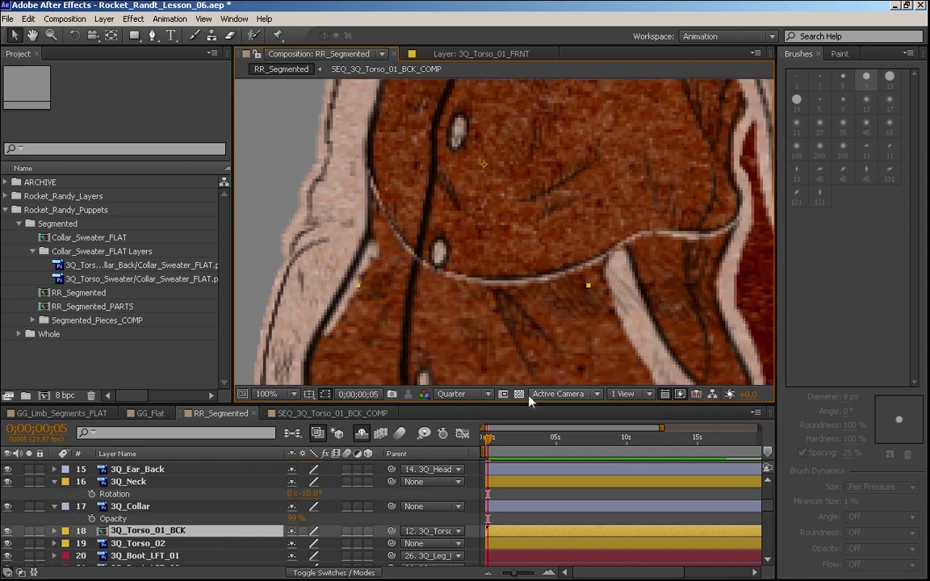
left_click(450, 396)
left_click(452, 438)
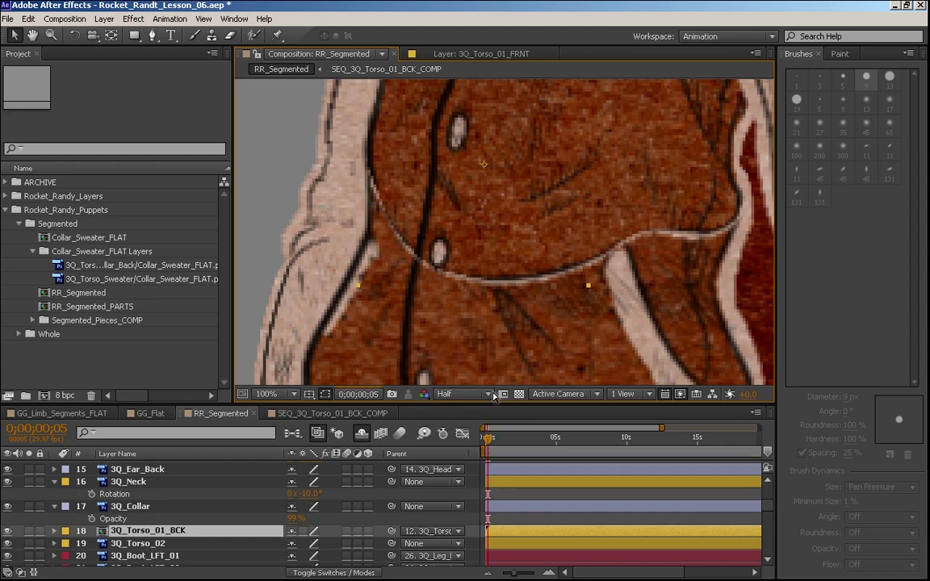
Hide the separate 3Q_Collar layer in RR_Segmented
key("space")
left_click_drag(526, 146, 469, 350)
left_click_drag(464, 165, 463, 384)
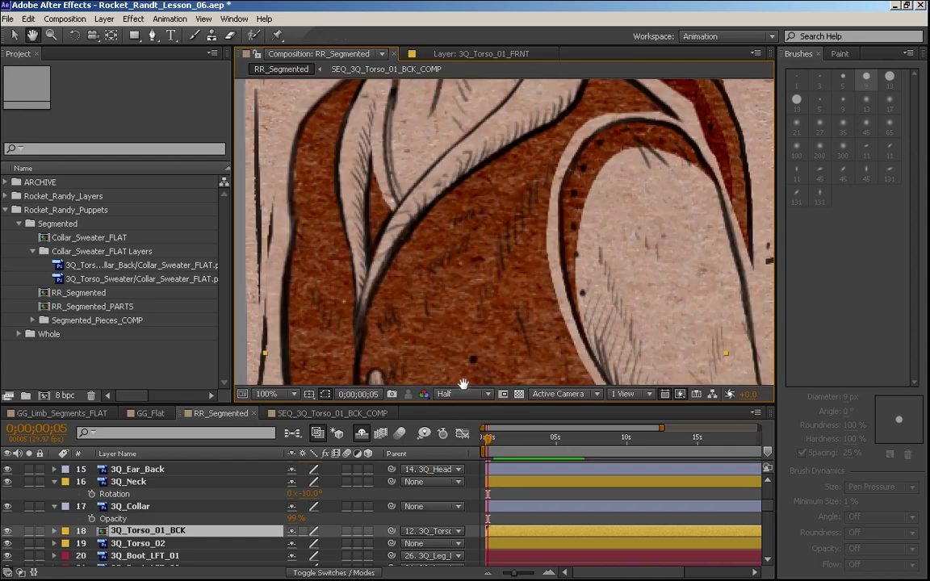
left_click_drag(491, 202, 431, 393)
key("v")
left_click(129, 506)
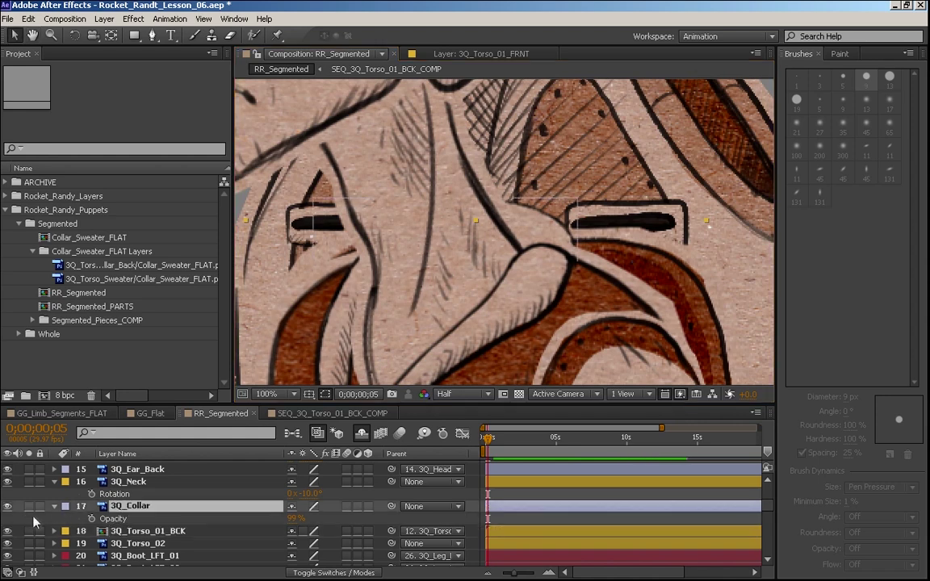
left_click(6, 506)
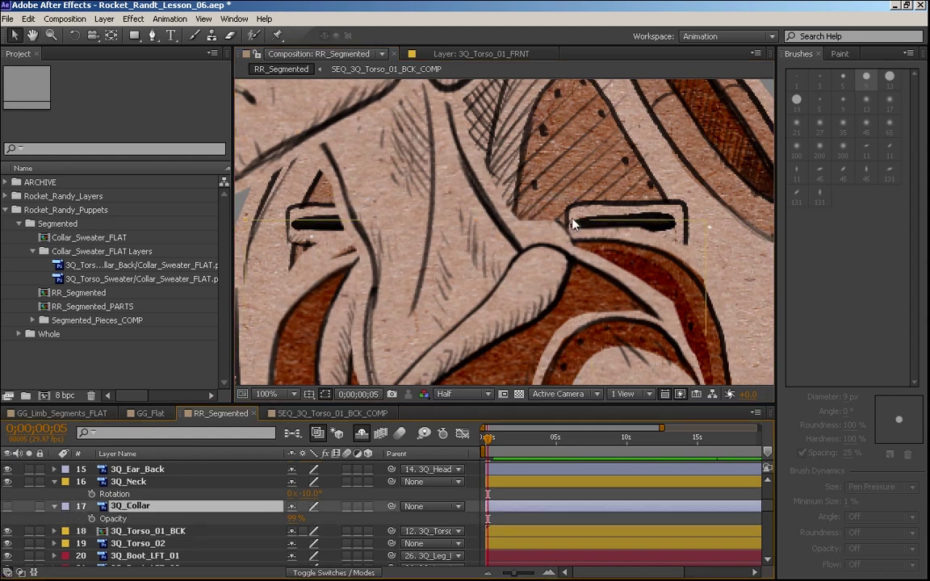
Examine the puppet's torso from the back of the collar down to the sweater's lower edge
key("space")
left_click_drag(572, 327, 598, 223)
left_click_drag(573, 255, 560, 270)
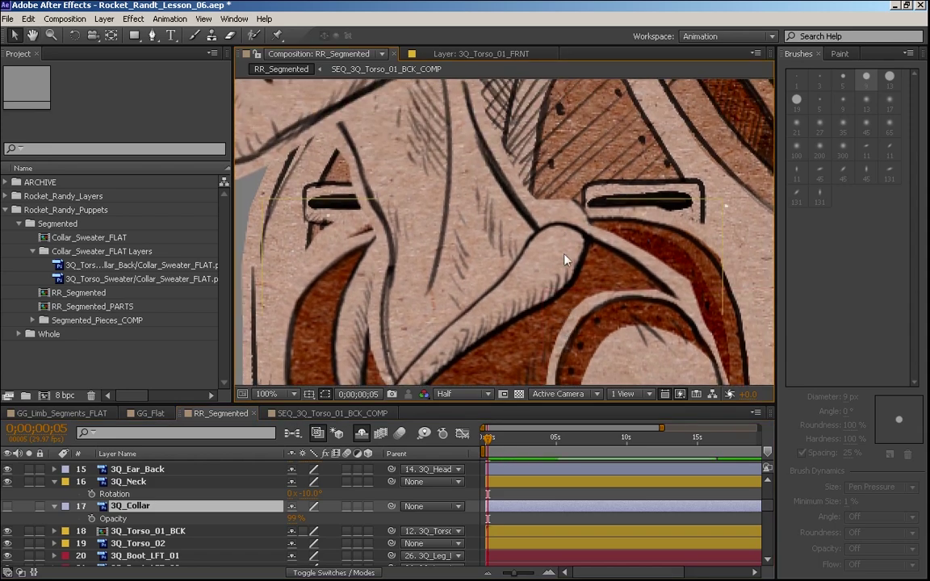
key("space")
left_click_drag(569, 325, 586, 238)
left_click_drag(575, 360, 581, 218)
left_click_drag(569, 323, 580, 211)
left_click_drag(571, 323, 537, 284)
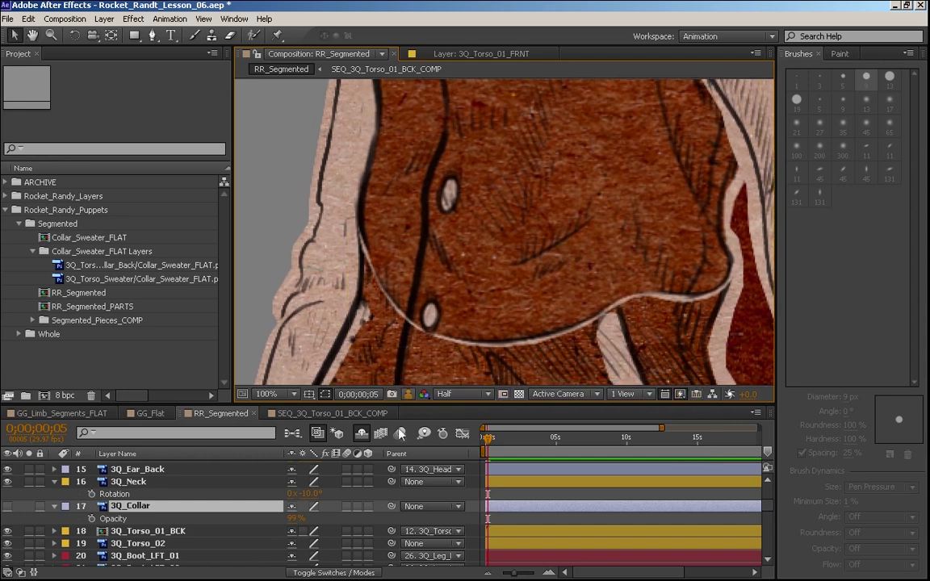
Open the 3Q_Torso_01_BCK layer's composition and set its height to 1000 px
left_click(186, 531)
double_click(183, 532)
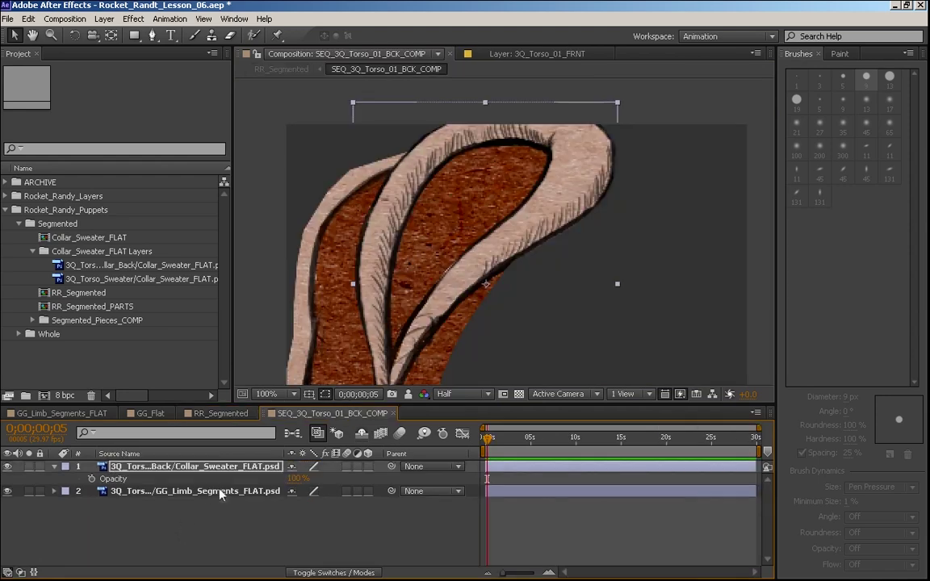
key("comma")
key("h")
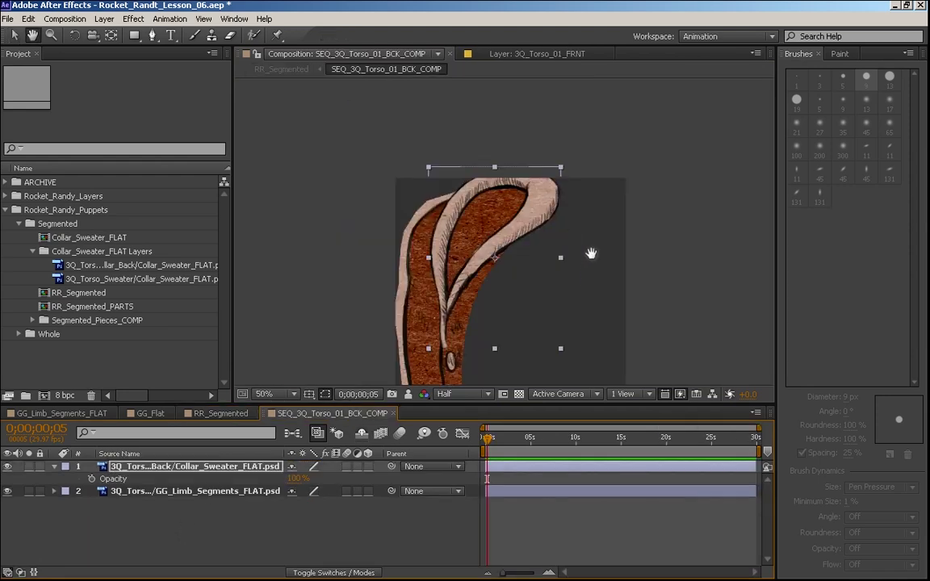
left_click_drag(591, 254, 605, 138)
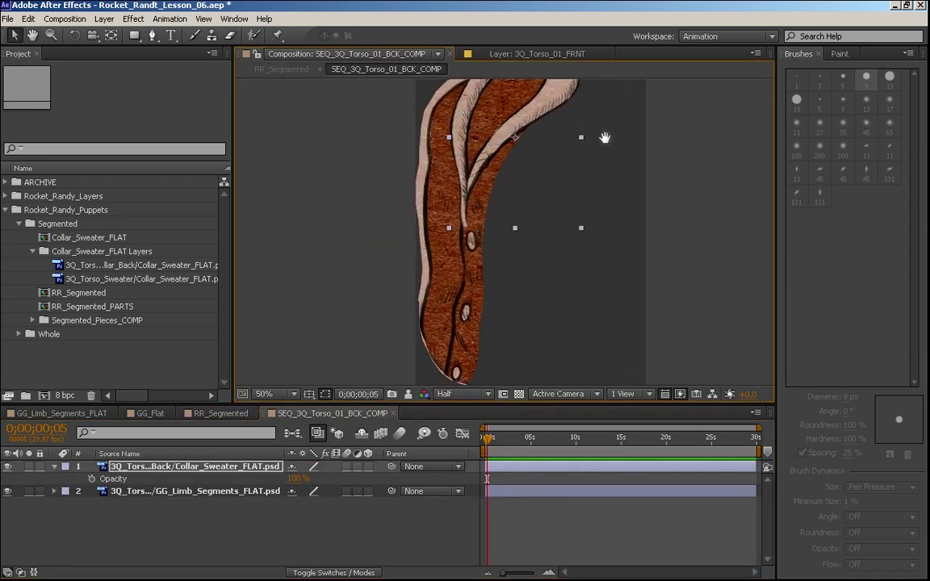
key("comma")
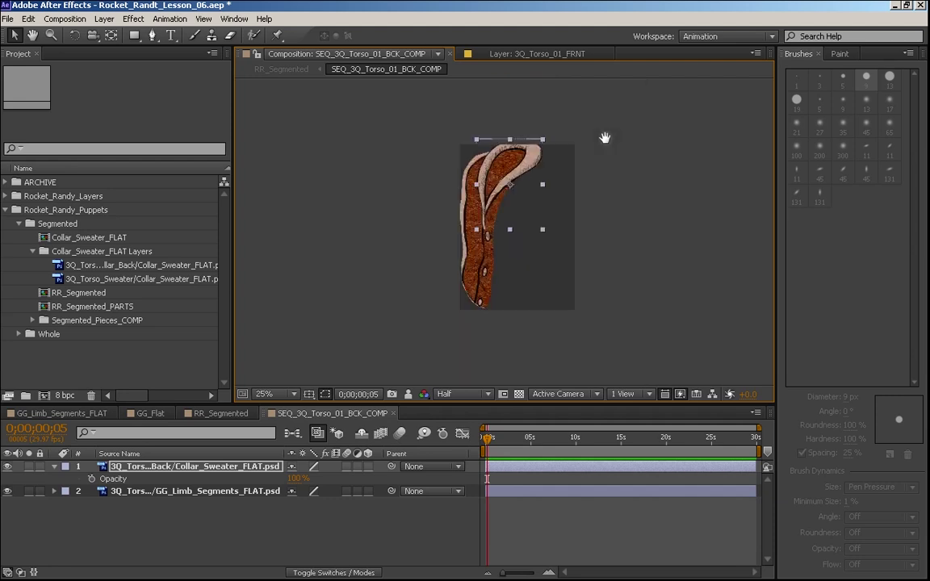
key("ctrl+k")
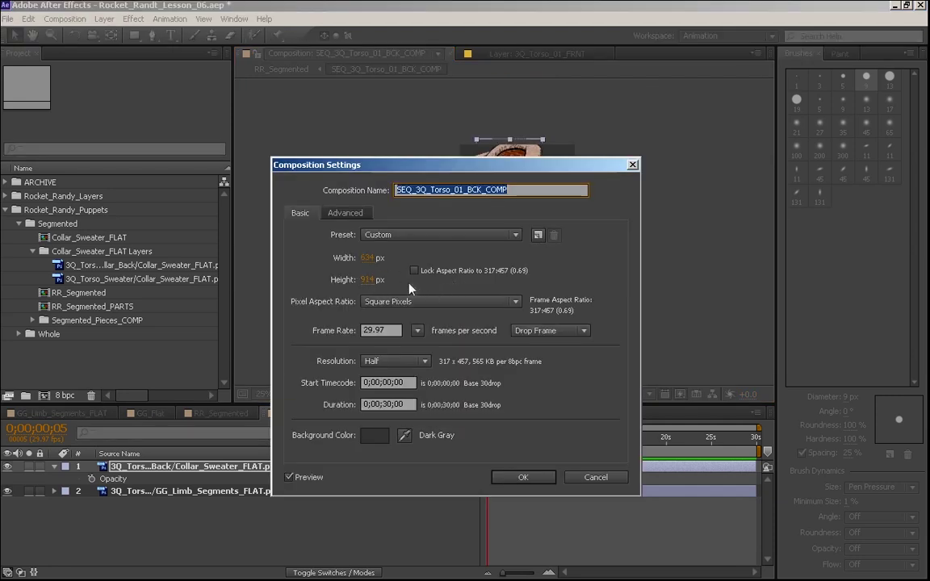
left_click(345, 213)
left_click(311, 212)
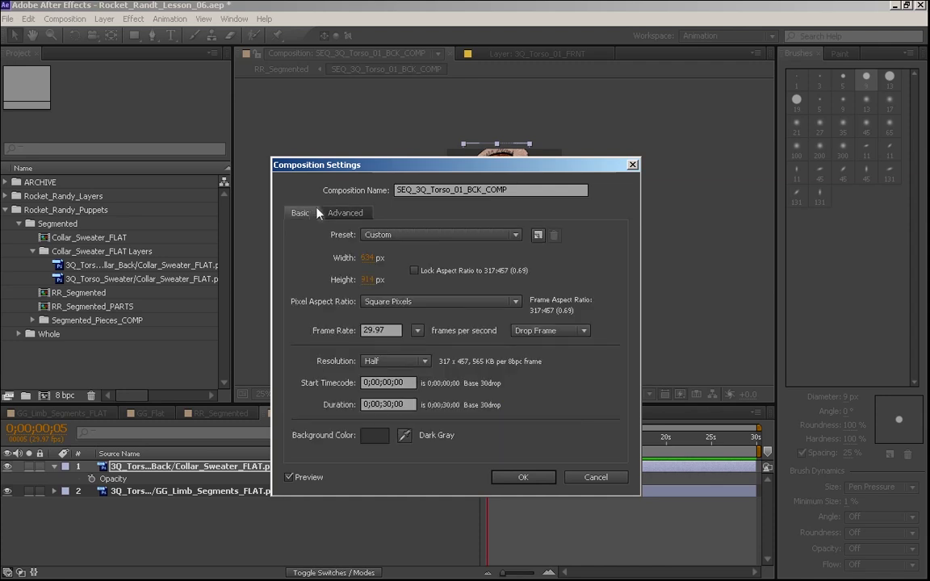
type("1000")
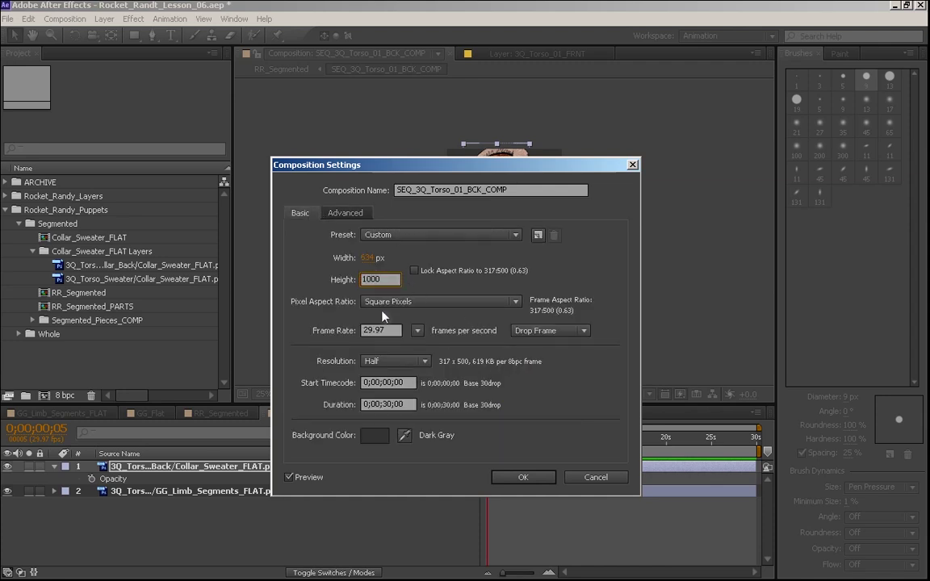
key("Return")
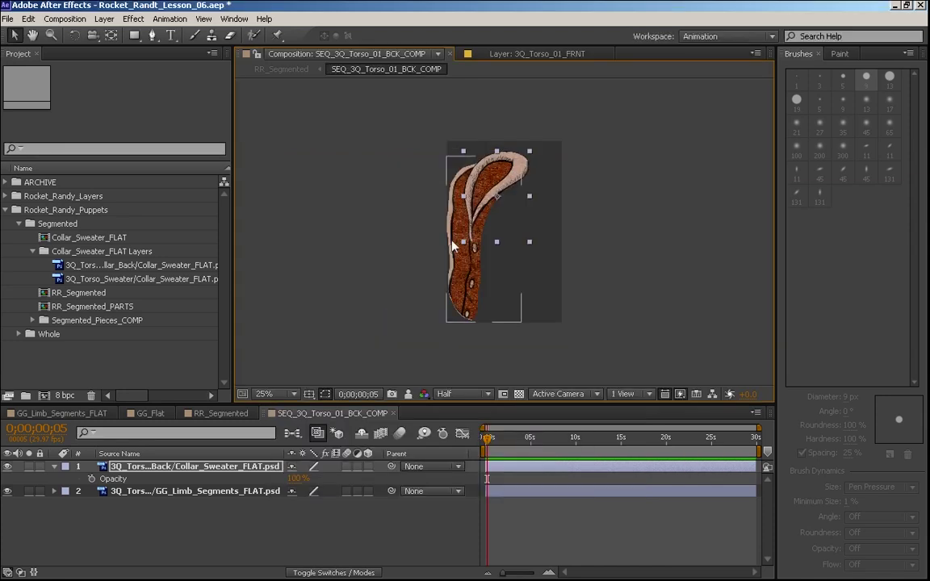
Reduce the back torso composition's height so its frame fits closely around the collar and torso artwork
key("ctrl+k")
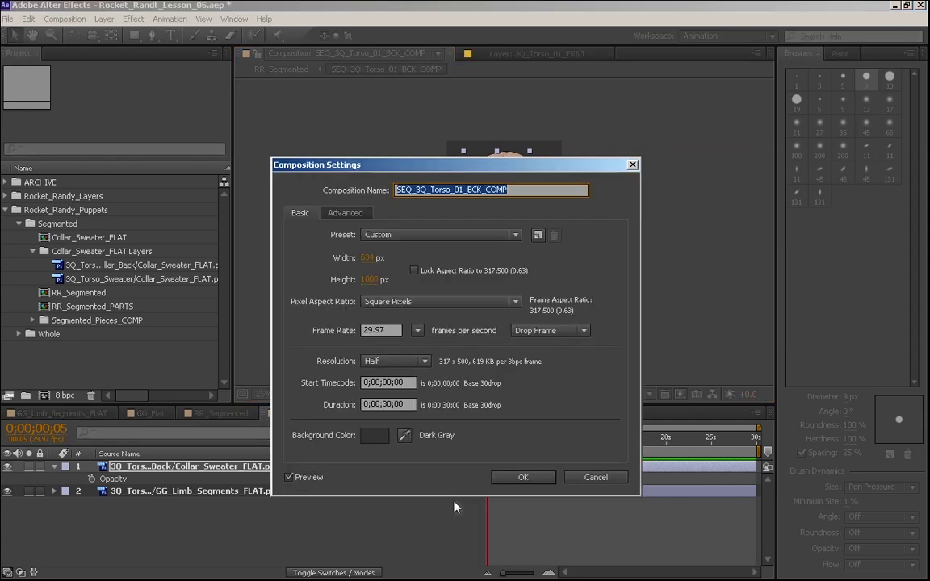
left_click(370, 214)
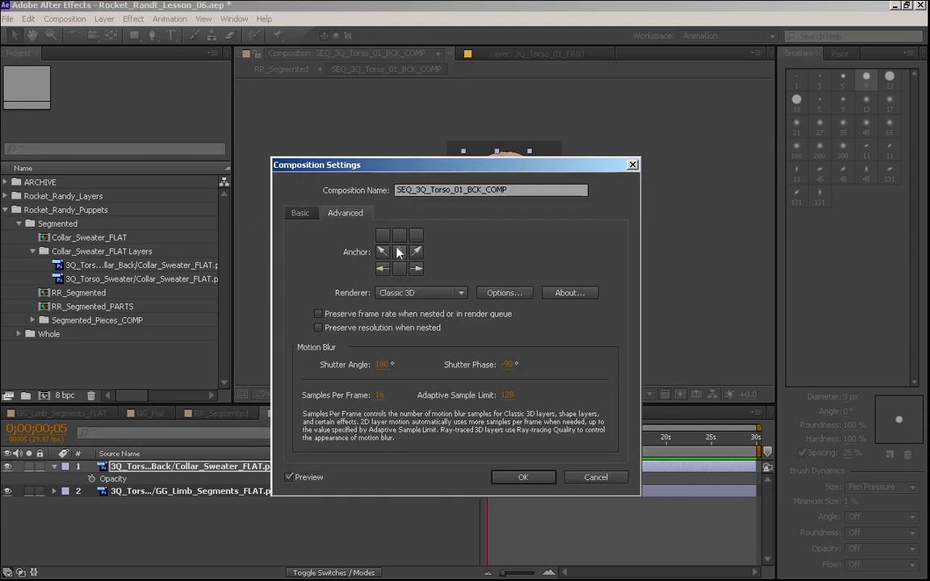
left_click(301, 214)
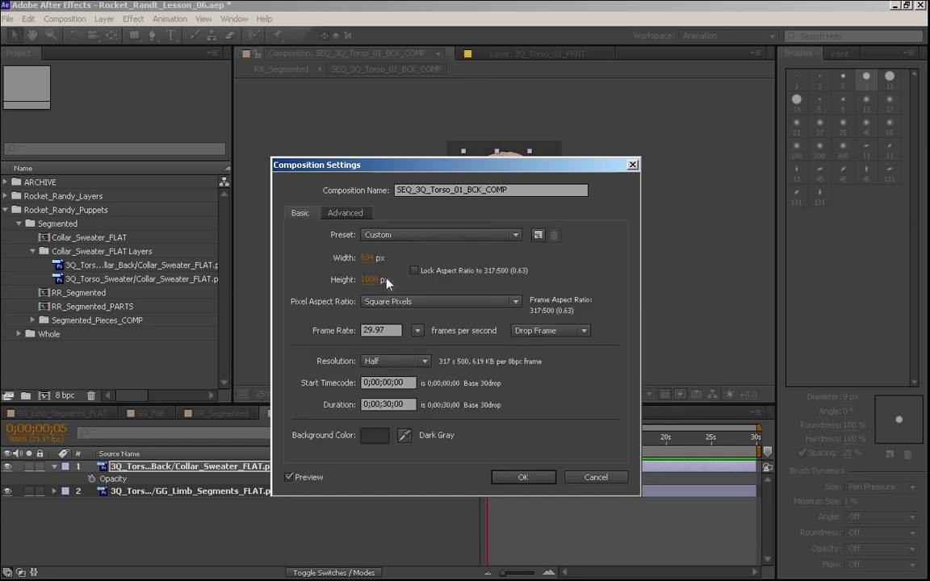
type("9")
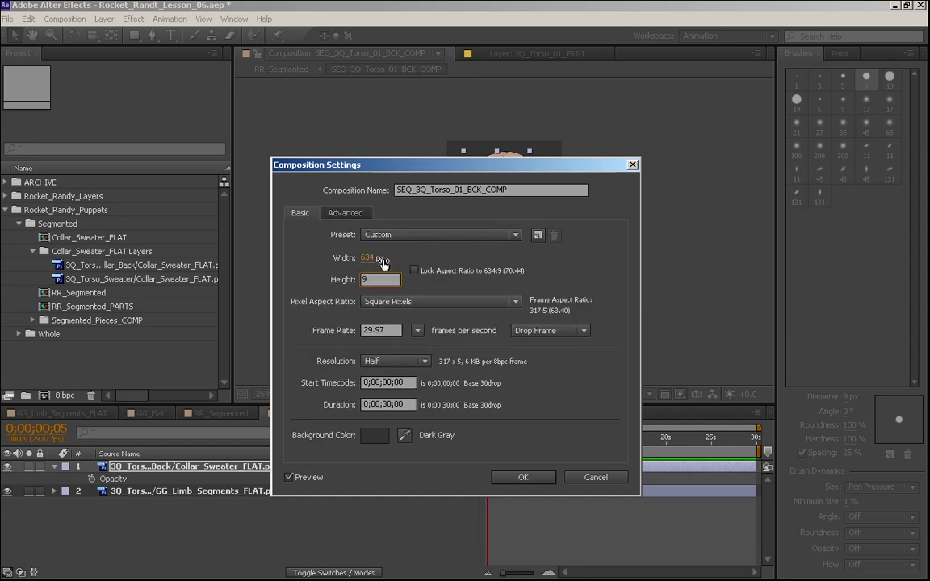
type("00")
key("Return")
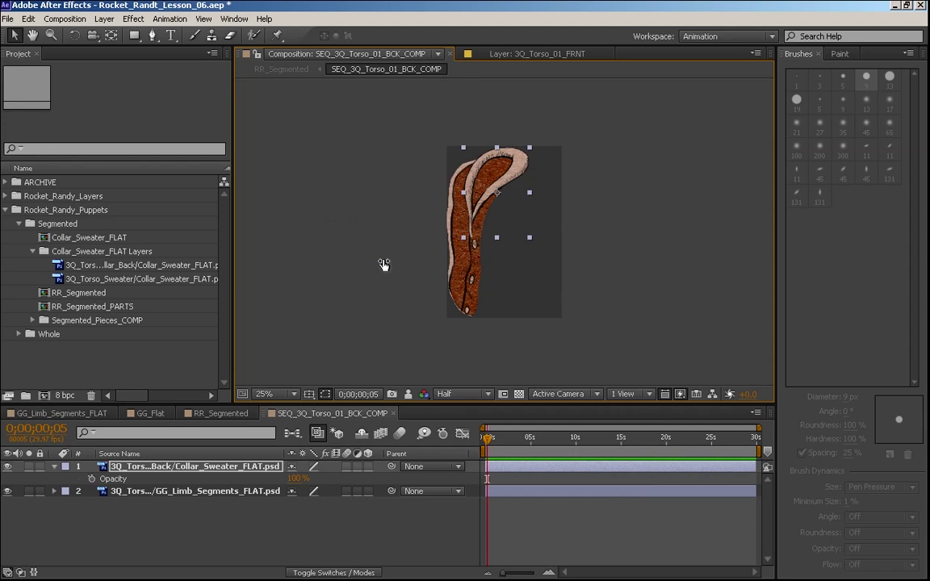
Return to RR_Segmented and compare the back torso's lower edge with the stored snapshot
left_click(220, 412)
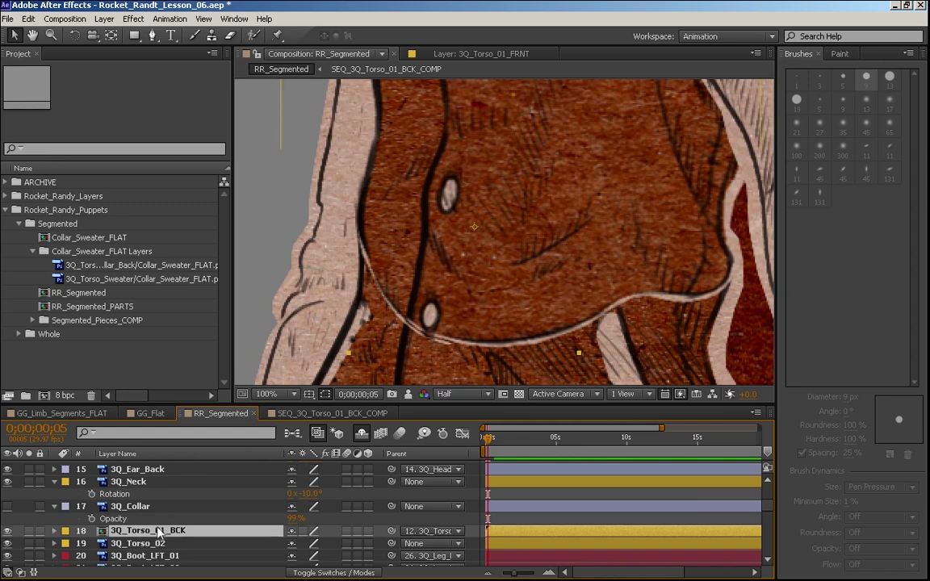
key("Return")
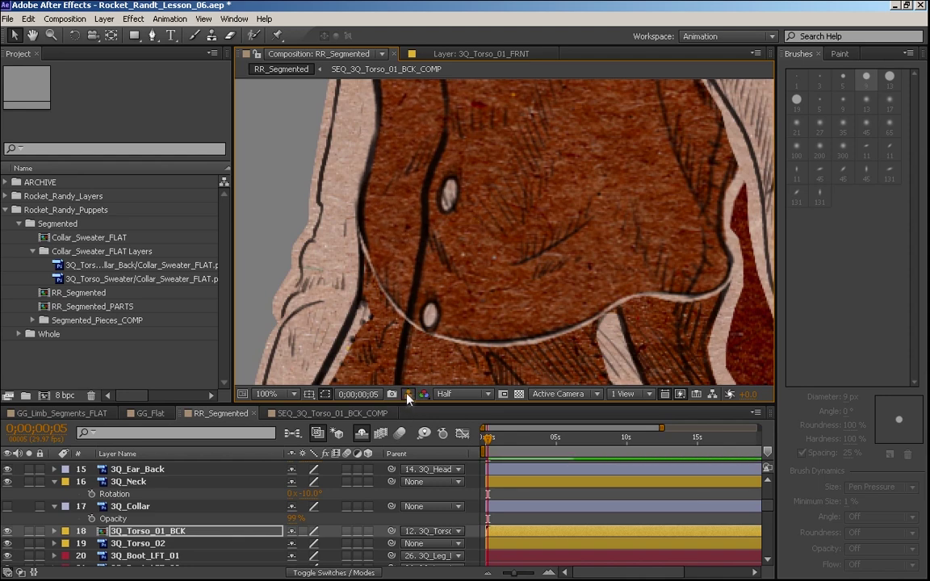
left_click(409, 396)
scroll(409, 363, "down", 1)
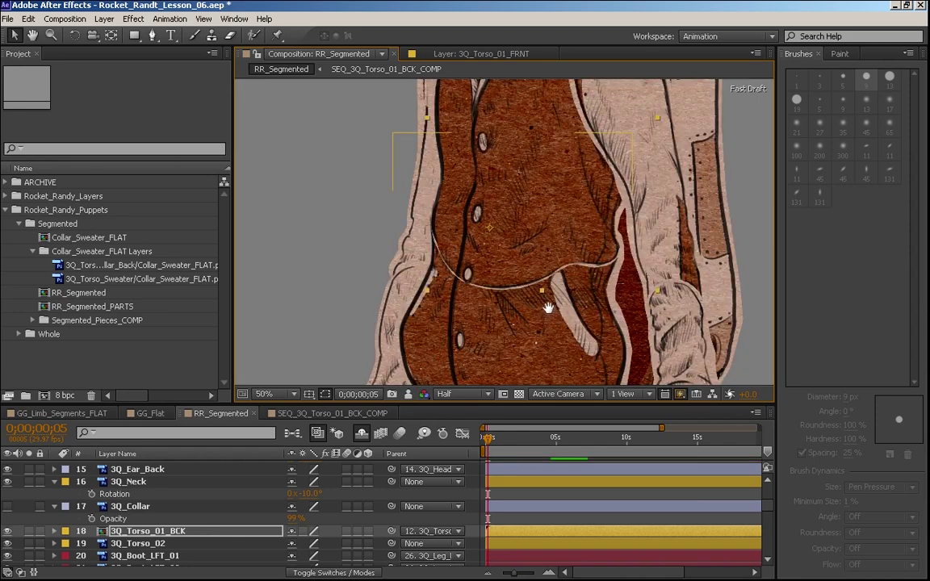
left_click_drag(547, 308, 501, 401)
Set the RR_Segmented preview resolution to Third and purge the stored snapshot
left_click(149, 509)
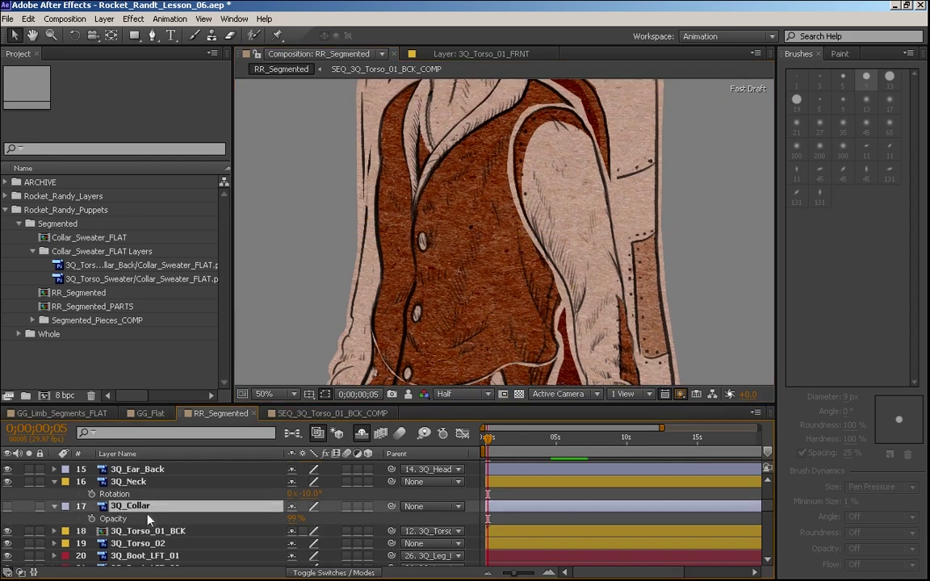
left_click(456, 395)
left_click(452, 453)
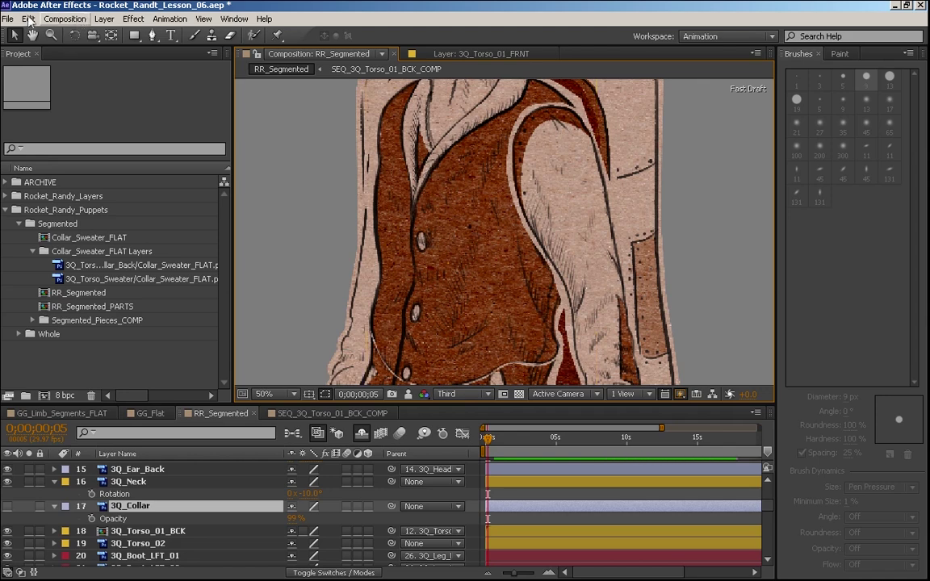
left_click(61, 19)
mouse_move(31, 19)
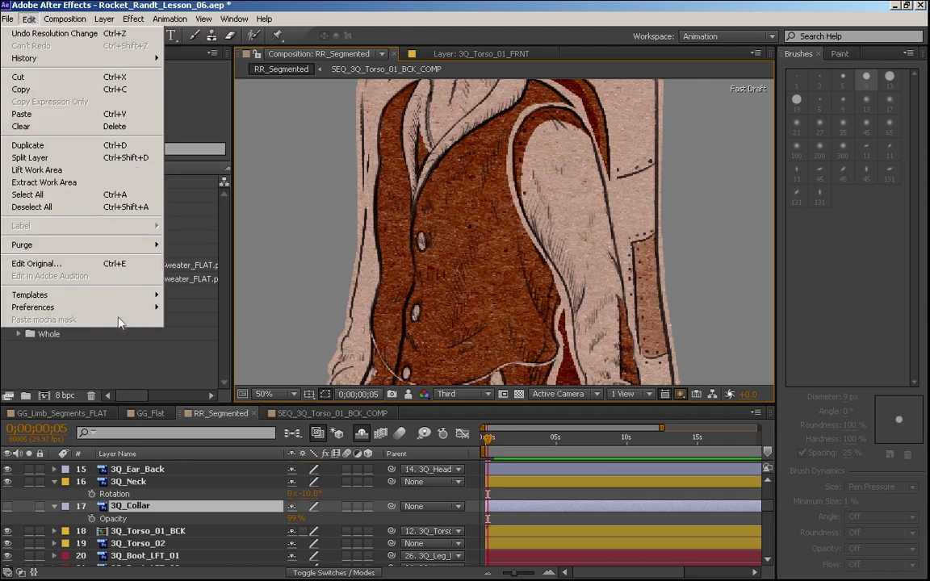
mouse_move(113, 242)
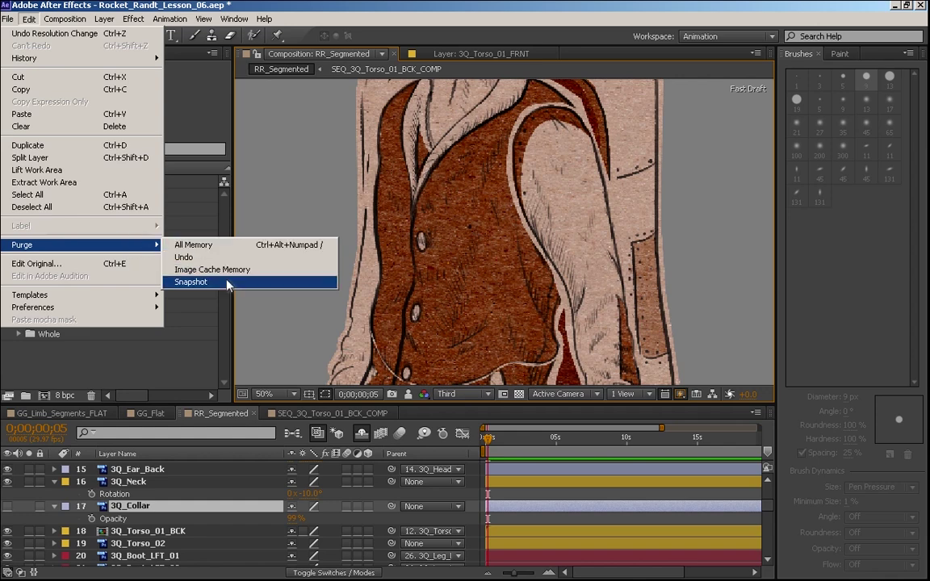
left_click(232, 253)
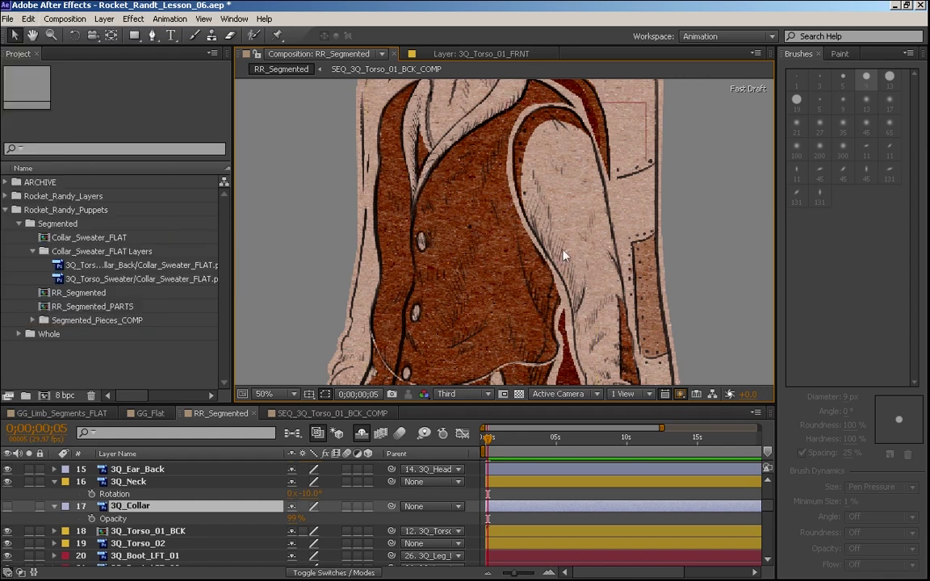
Toggle the visibility of 3Q_Torso_01_FRNT to check which part of the sweater it covers
key("h")
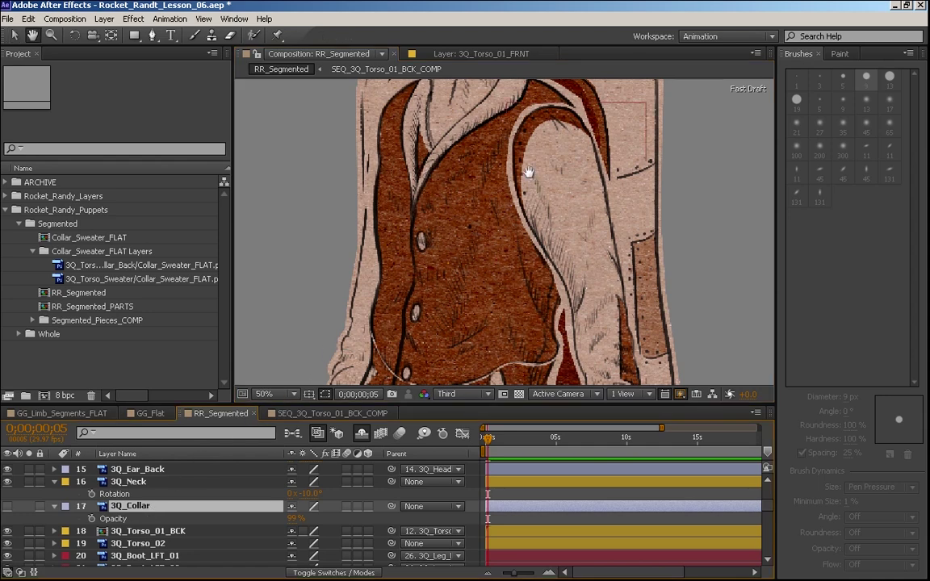
left_click_drag(530, 172, 512, 238)
key("v")
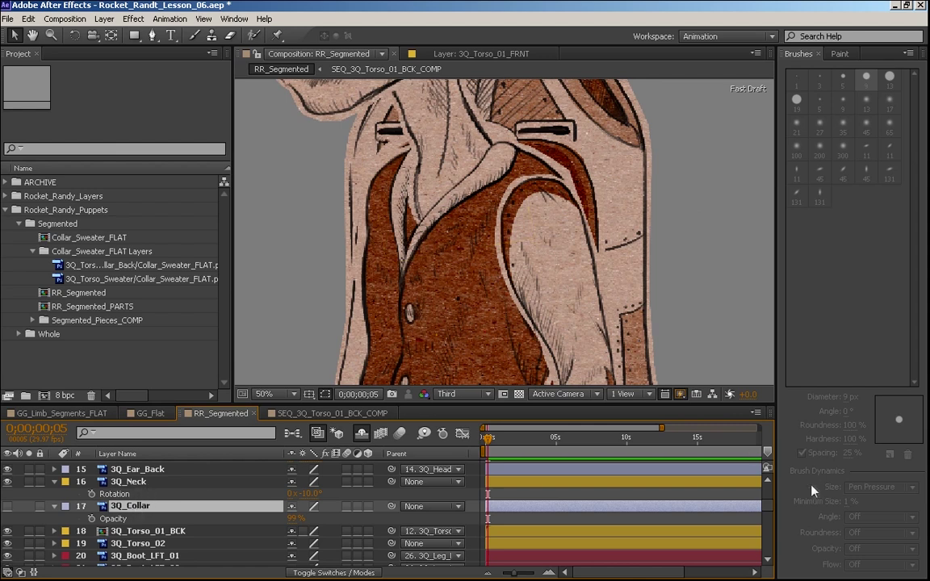
mouse_move(135, 507)
left_mouse_down()
mouse_move(134, 494)
mouse_move(134, 502)
left_mouse_up()
scroll(769, 505, "up", 5)
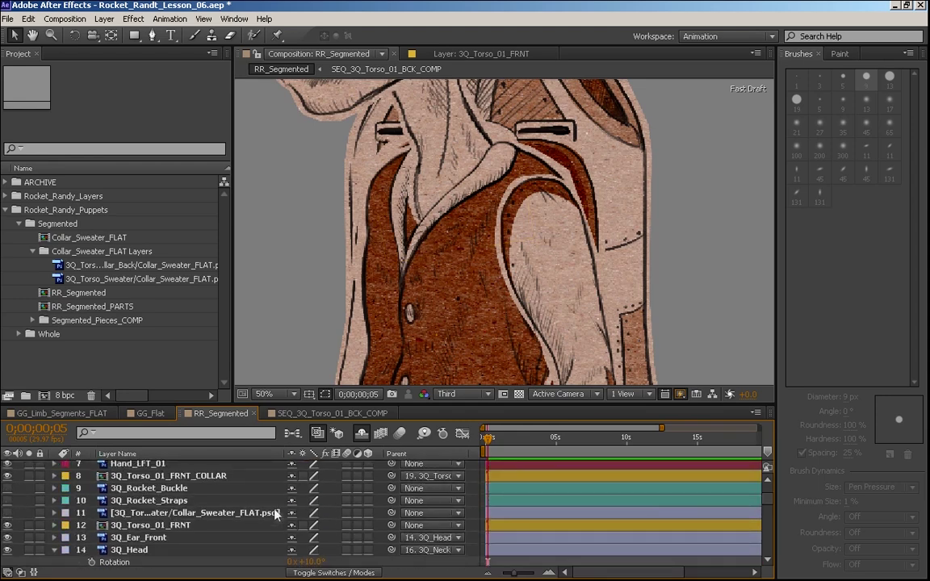
left_click(174, 527)
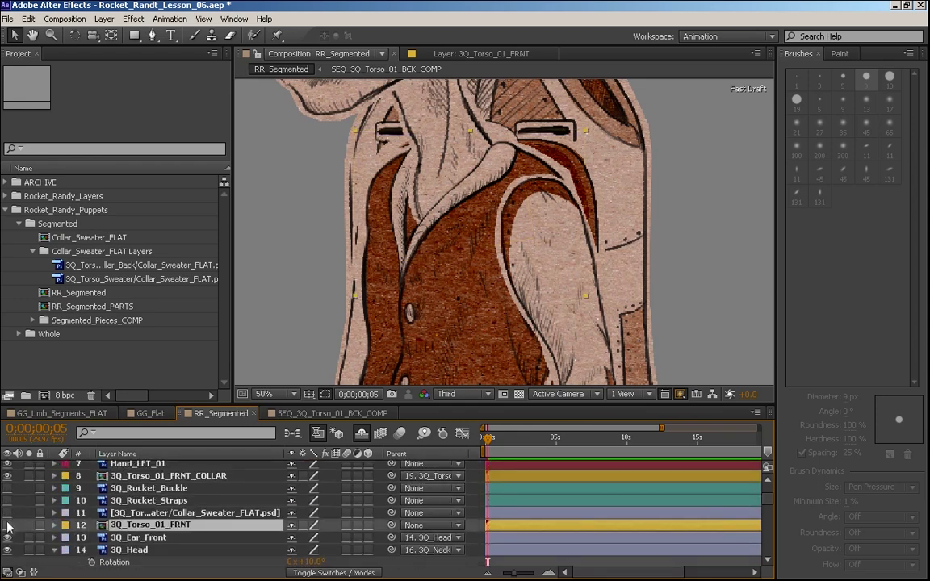
left_click(8, 524)
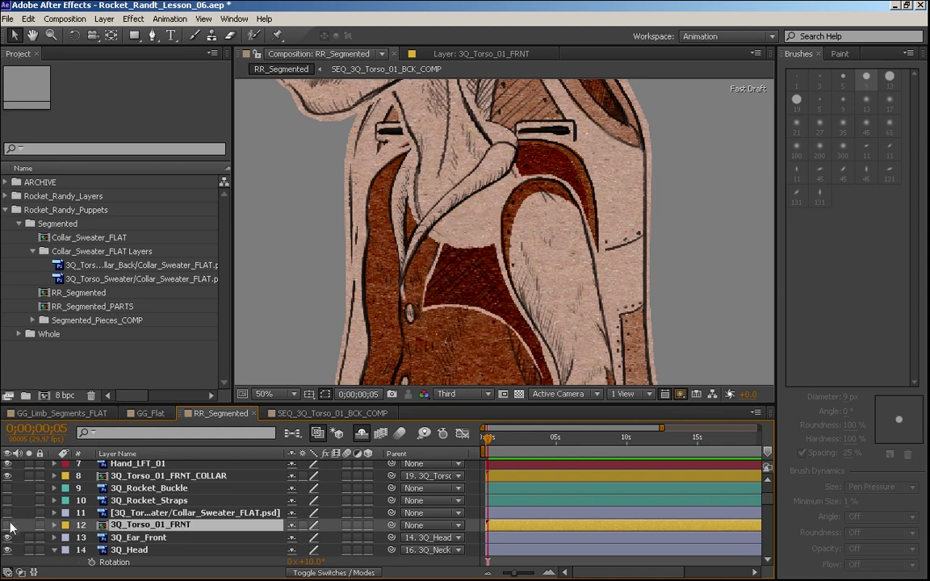
left_click(8, 524)
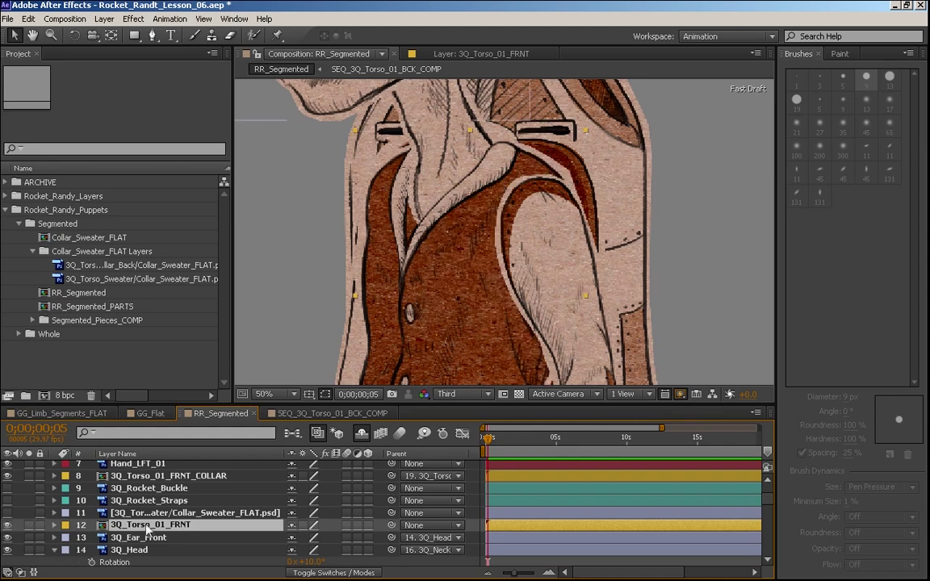
Toggle the visibility of 3Q_Torso_01_FRNT_COLLAR to check which part of the collar it covers
left_click(178, 512)
left_click(133, 477)
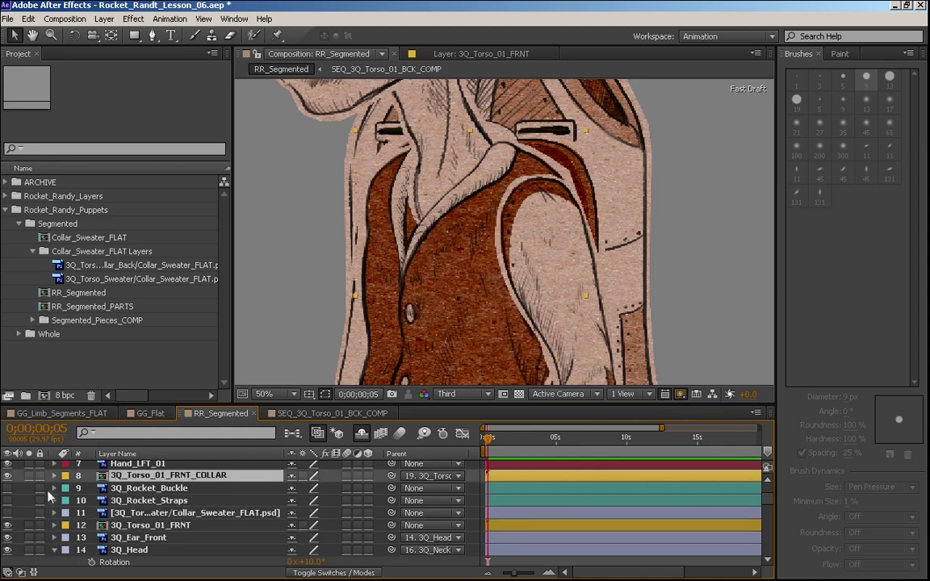
left_click(6, 475)
left_click(7, 476)
left_click(7, 476)
Move the 3Q_Collar layer directly beneath 3Q_Torso_01_FRNT_COLLAR in the layer stack and make it visible
scroll(769, 505, "down", 5)
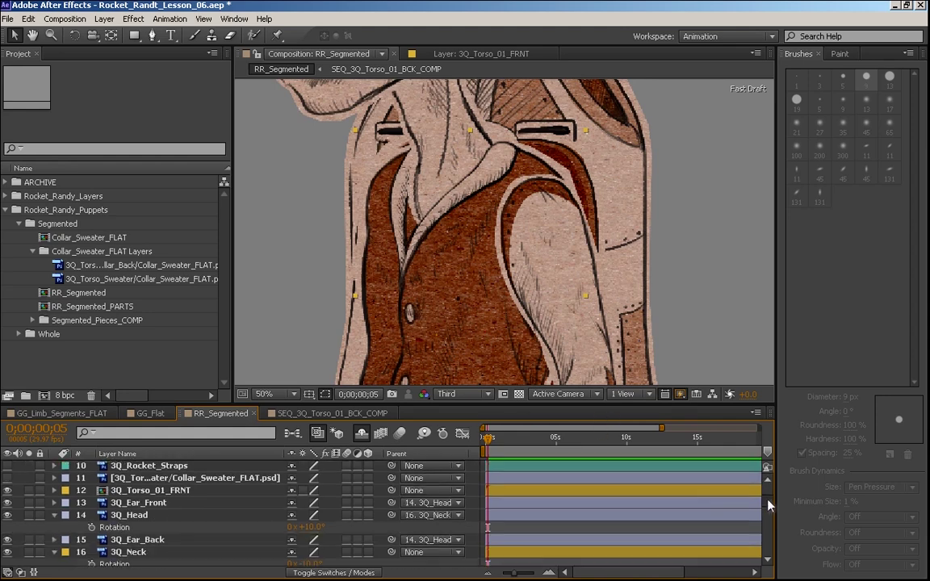
left_click_drag(129, 553, 183, 539)
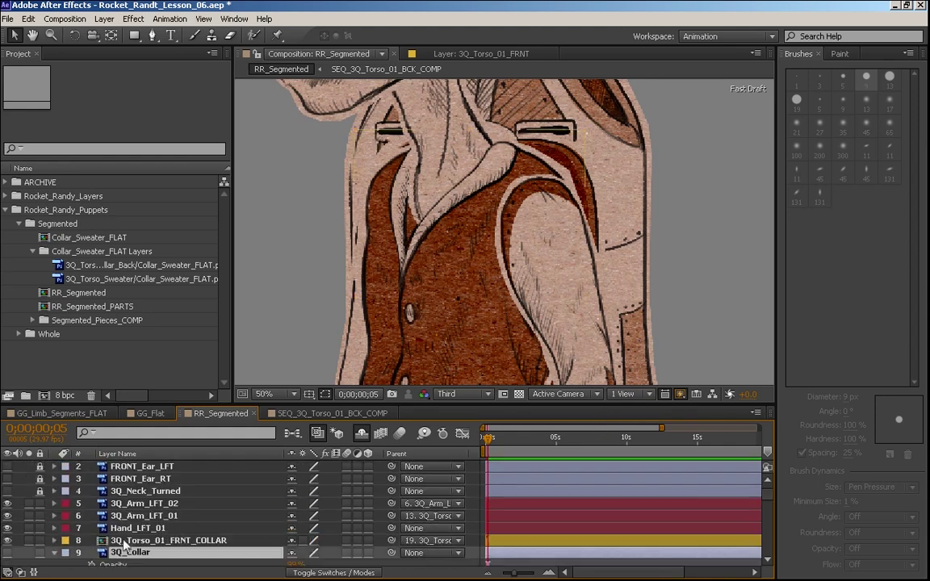
left_click(8, 554)
left_click(10, 551)
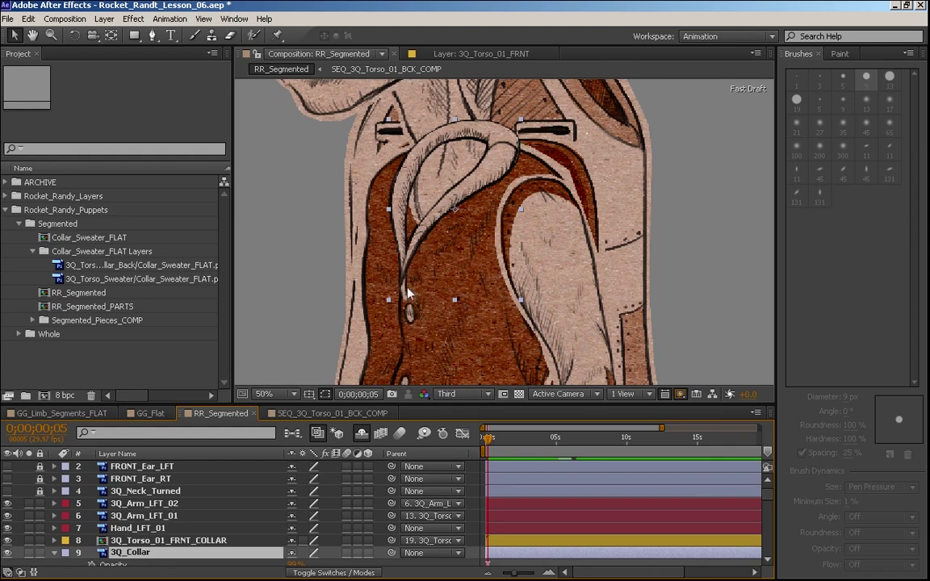
Open the 3Q_Torso_01_FRNT_COLLAR layer's composition and reveal the Paint effect on its collar layer
left_click(139, 539)
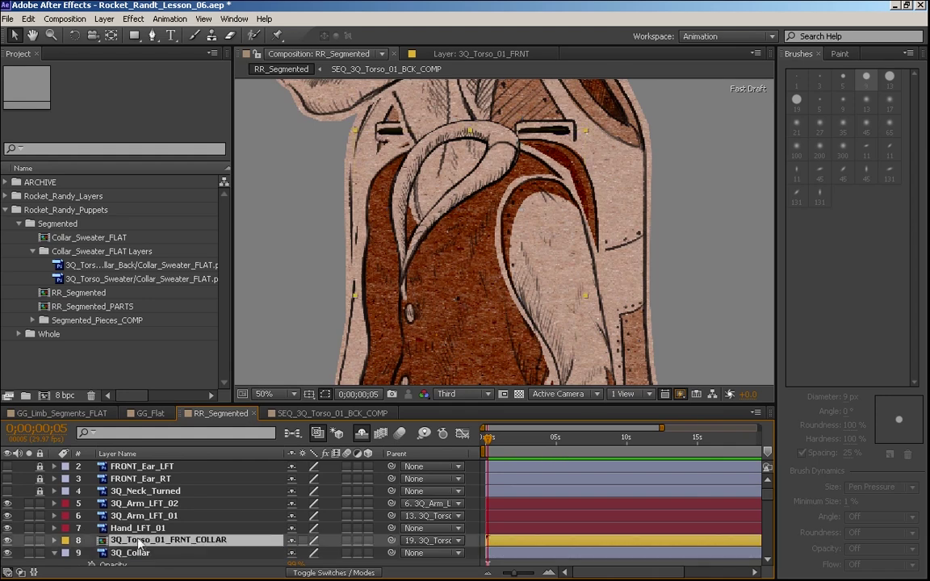
double_click(181, 542)
scroll(485, 307, "up", 2)
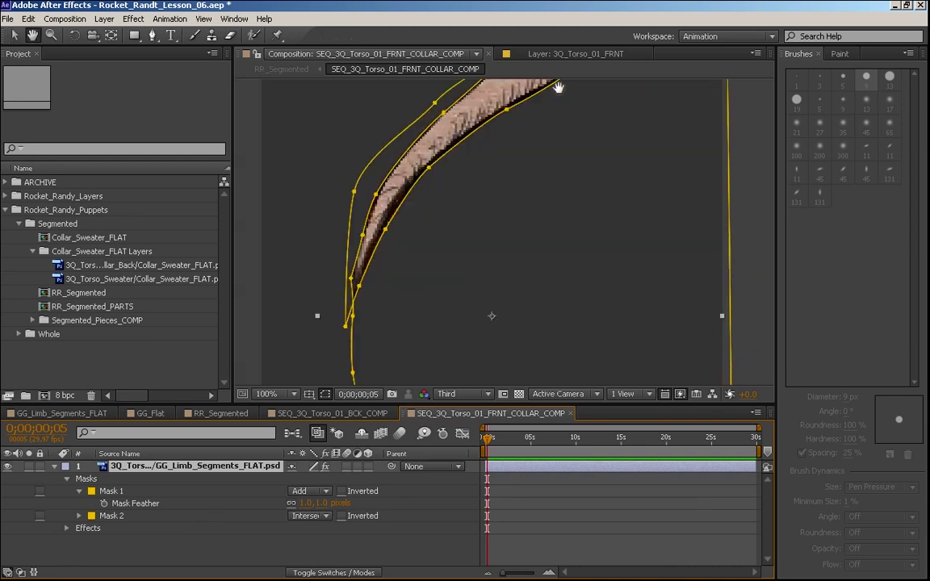
left_click_drag(557, 88, 498, 236)
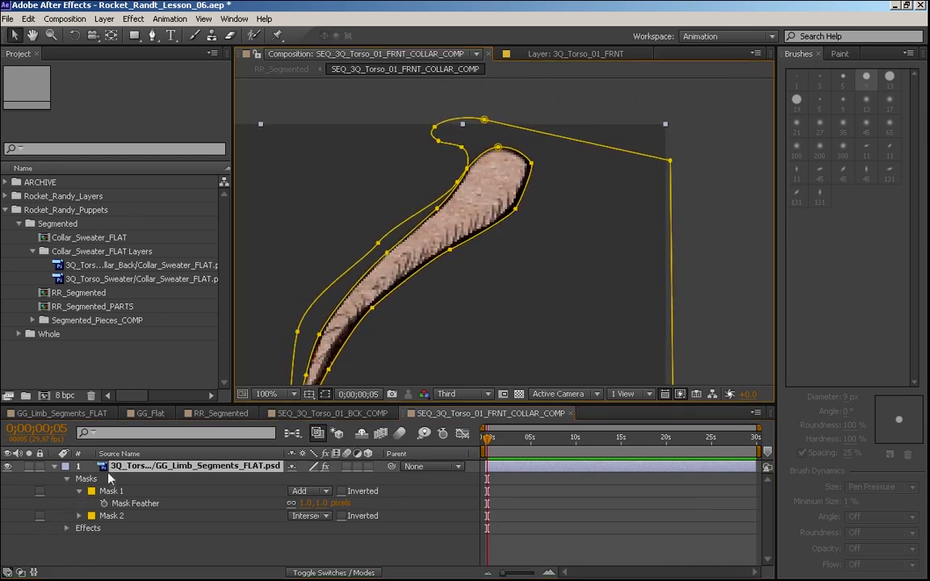
key("p")
key("p")
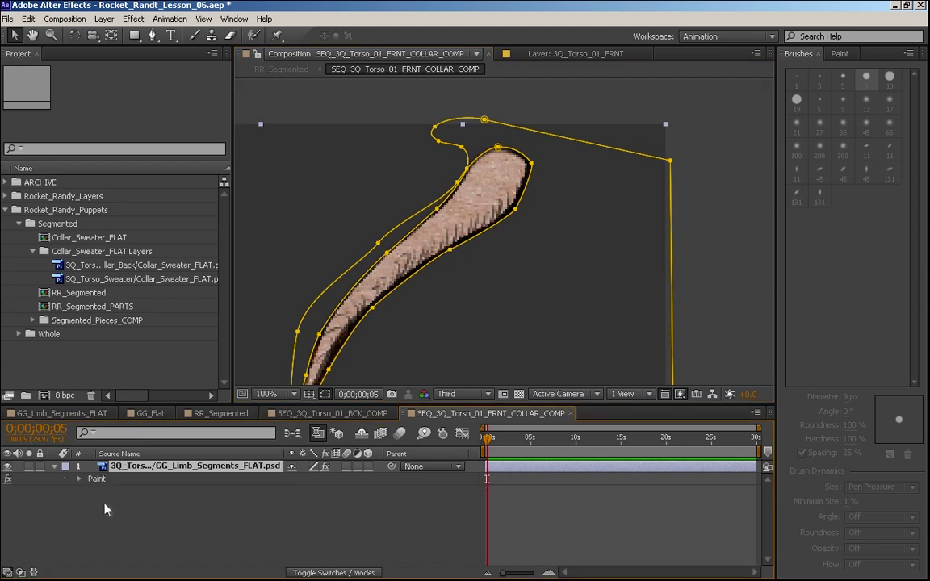
Turn off the front collar layer's Paint effect, check SEQ_3Q_Torso_01_BCK_COMP, close it and return to RR_Segmented
left_click(78, 478)
left_click(78, 478)
left_click(331, 413)
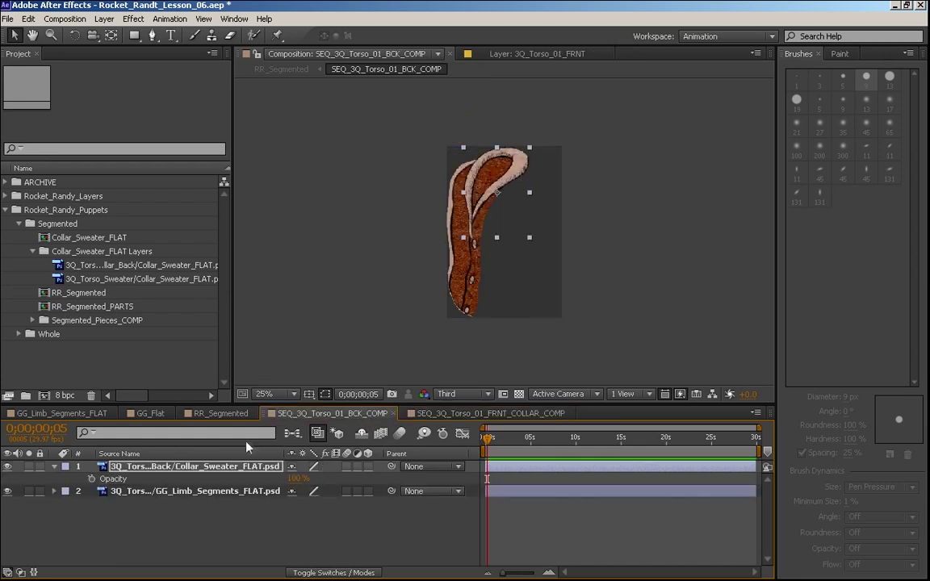
left_click(393, 412)
left_click(214, 412)
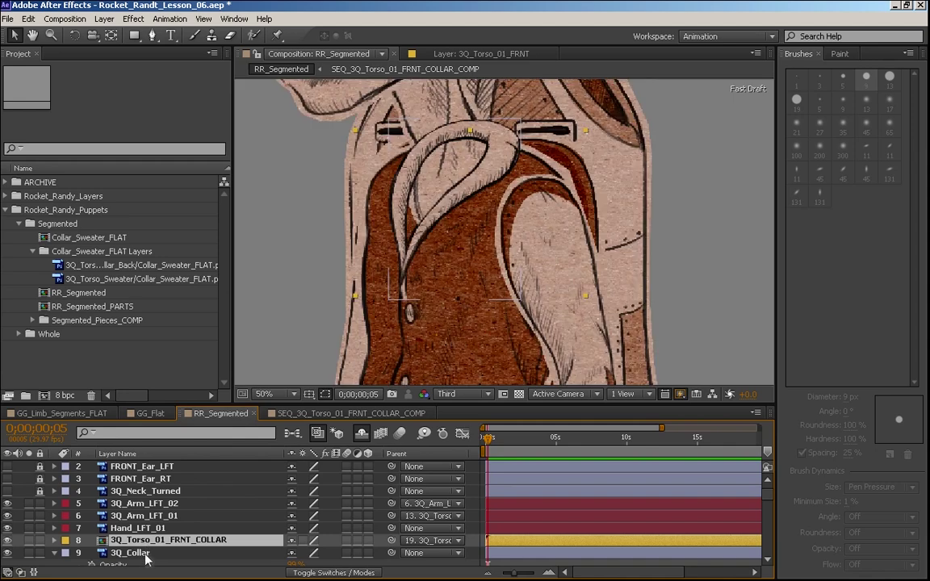
Toggle the visibility of 3Q_Collar to check which part of the puppet's collar it covers
left_click(134, 553)
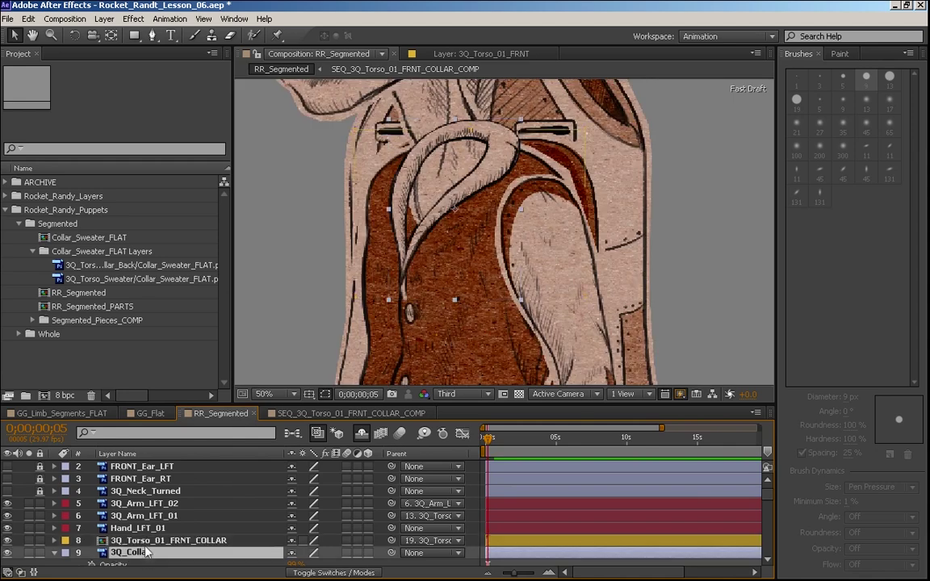
left_click(7, 553)
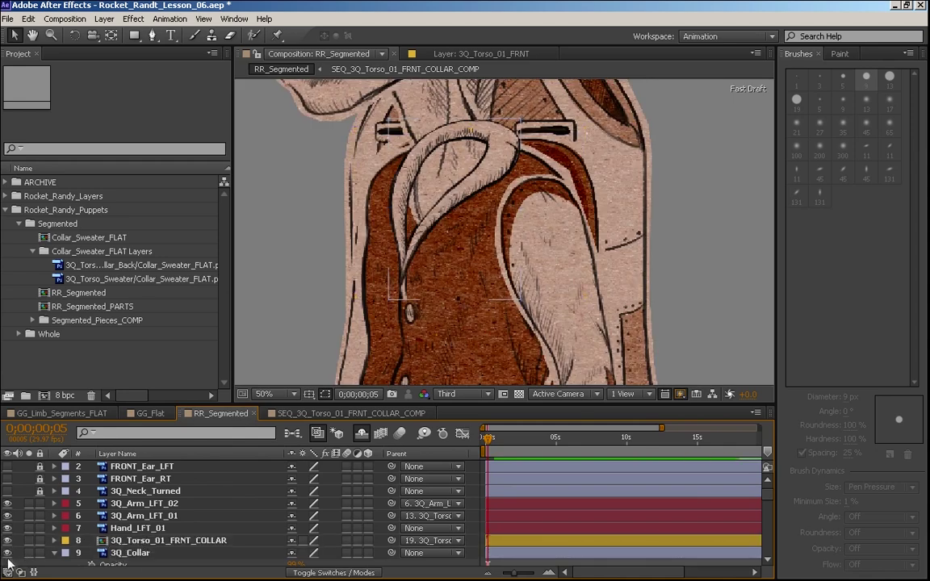
left_click(7, 553)
left_click(8, 554)
left_click(8, 553)
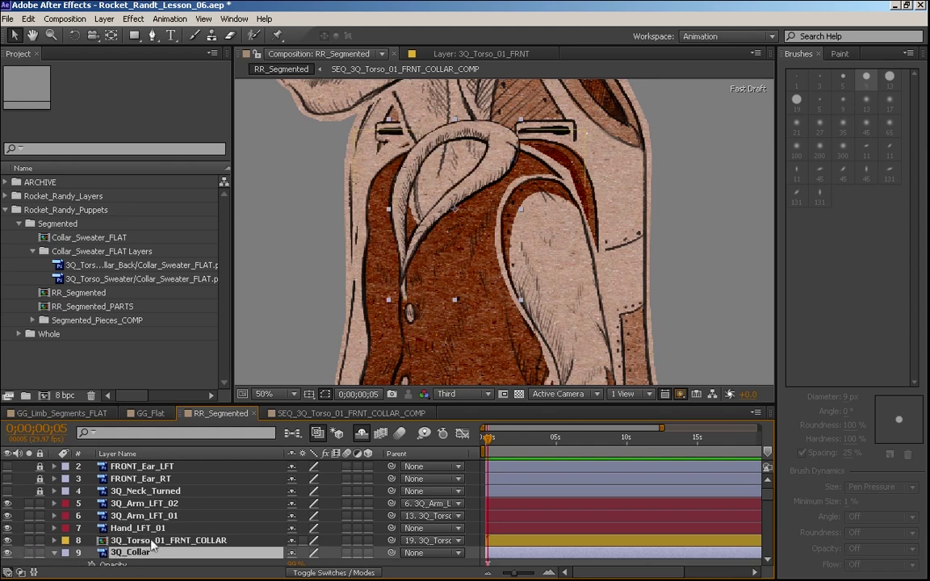
Cut the 3Q_Collar layer out of RR_Segmented and paste it into SEQ_3Q_Torso_01_FRNT_COLLAR_COMP
key("Delete")
left_click(318, 413)
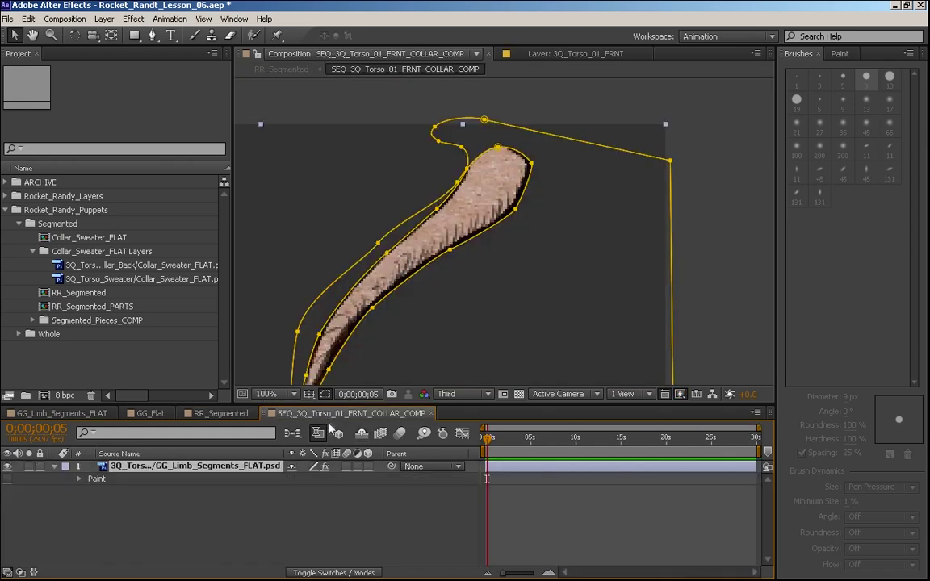
key("ctrl+v")
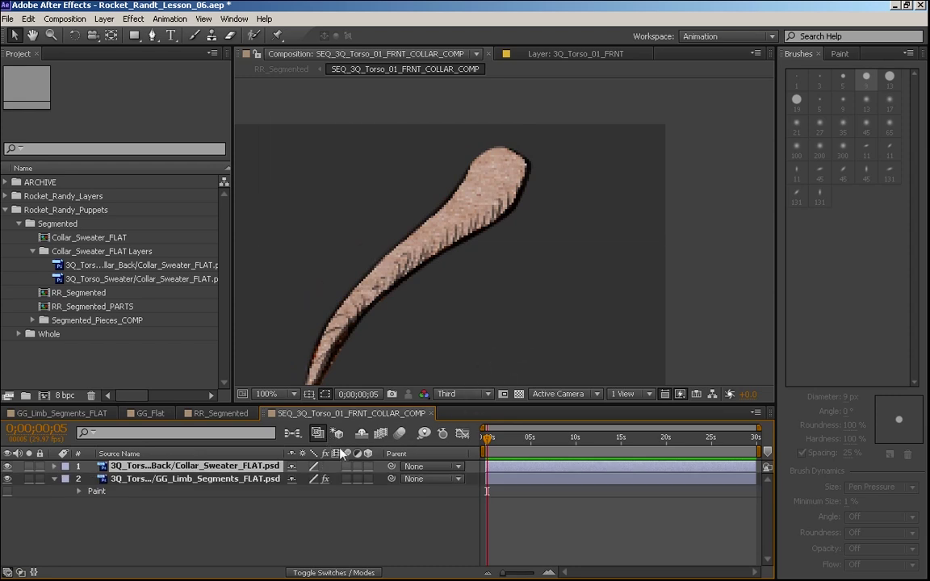
Position the pasted Collar_Sweater_FLAT collar over the existing front collar strip and place its layer beneath GG_Limb_Segments_FLAT in the stack
key("comma")
key("comma")
key("comma")
key("comma")
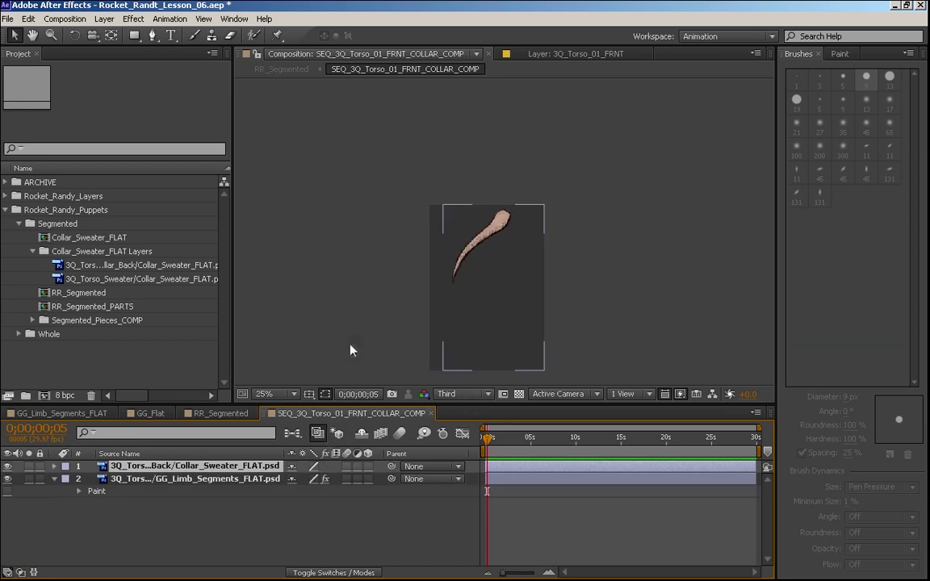
key("comma")
key("comma")
mouse_move(637, 306)
left_mouse_down()
mouse_move(565, 275)
mouse_move(505, 211)
left_mouse_up()
scroll(504, 214, "up", 4)
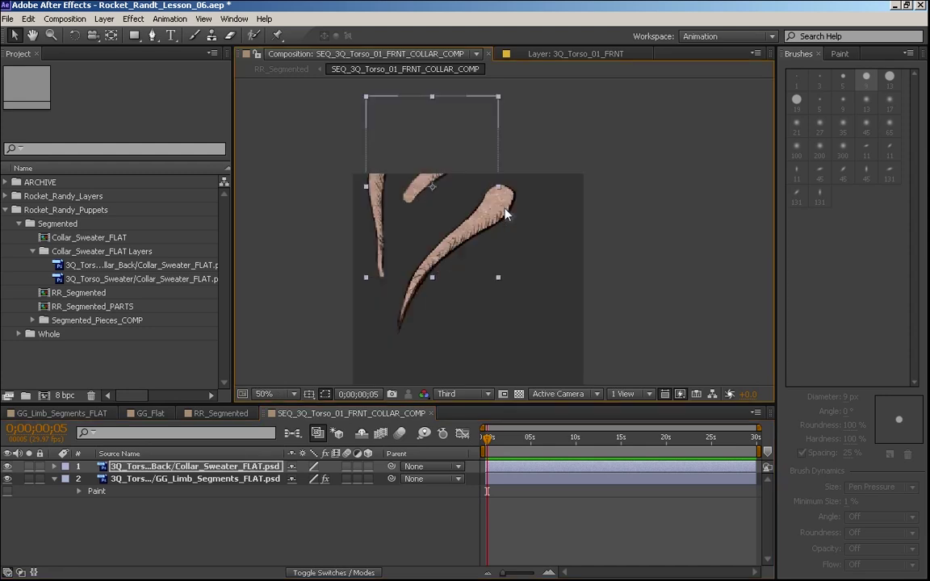
scroll(504, 213, "down", 2)
left_click_drag(455, 132, 476, 211)
left_click_drag(136, 469, 132, 491)
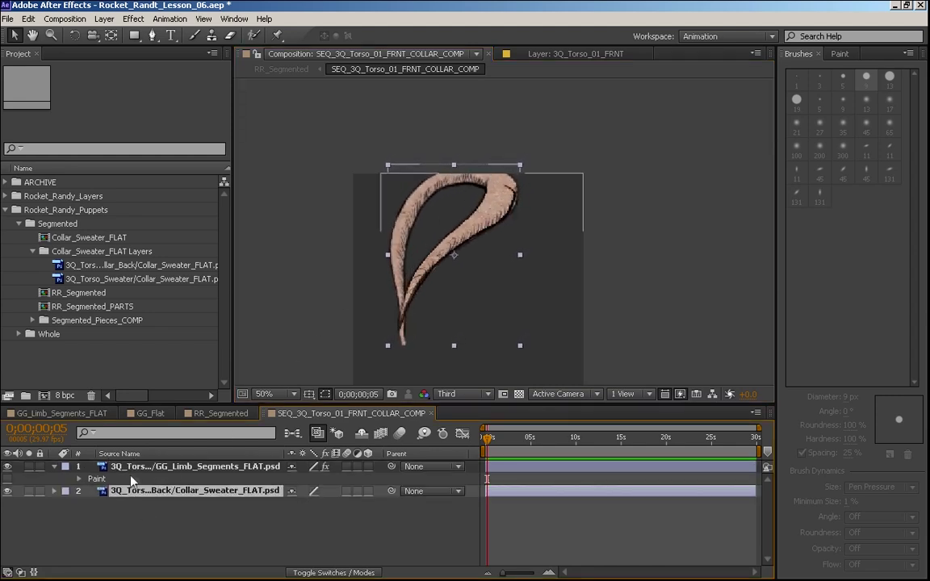
Nudge the back collar piece to the left and compare its shape with the front collar strip hidden and shown
key("period")
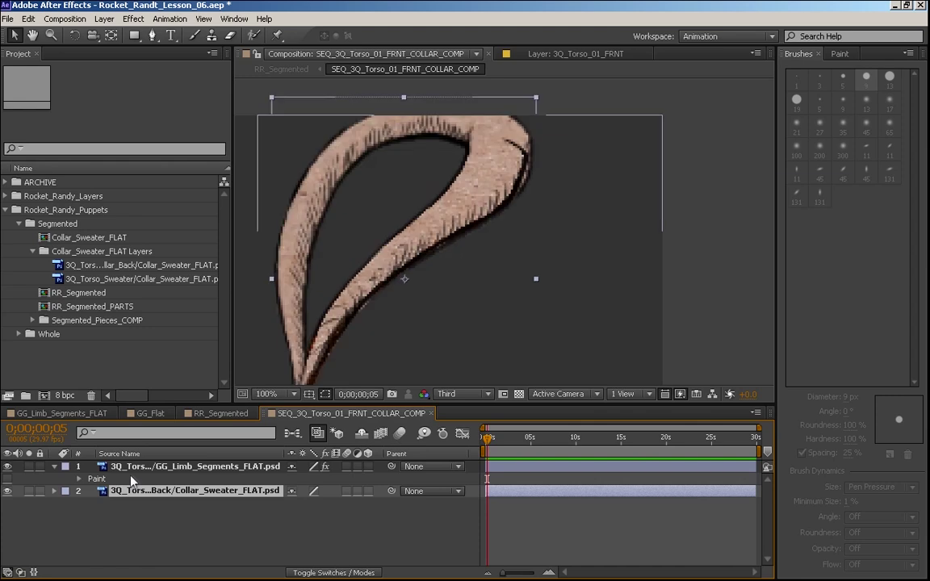
key("shift+Left")
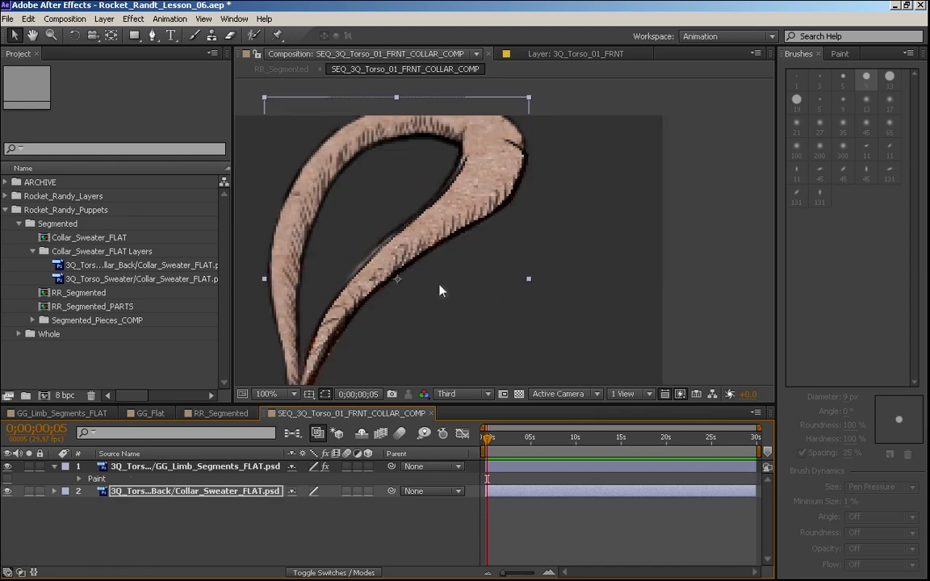
left_click(8, 466)
key("space")
left_click_drag(414, 269, 429, 230)
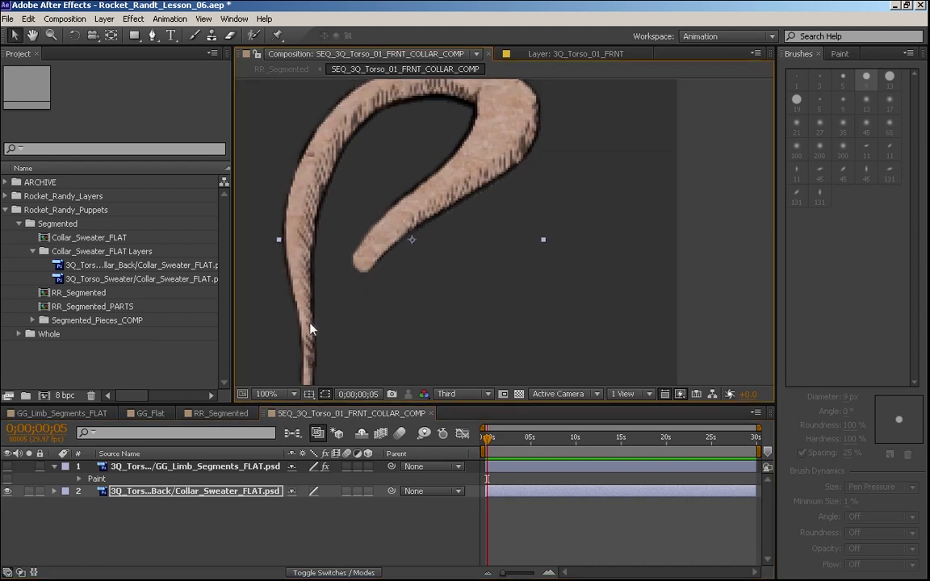
left_click(8, 466)
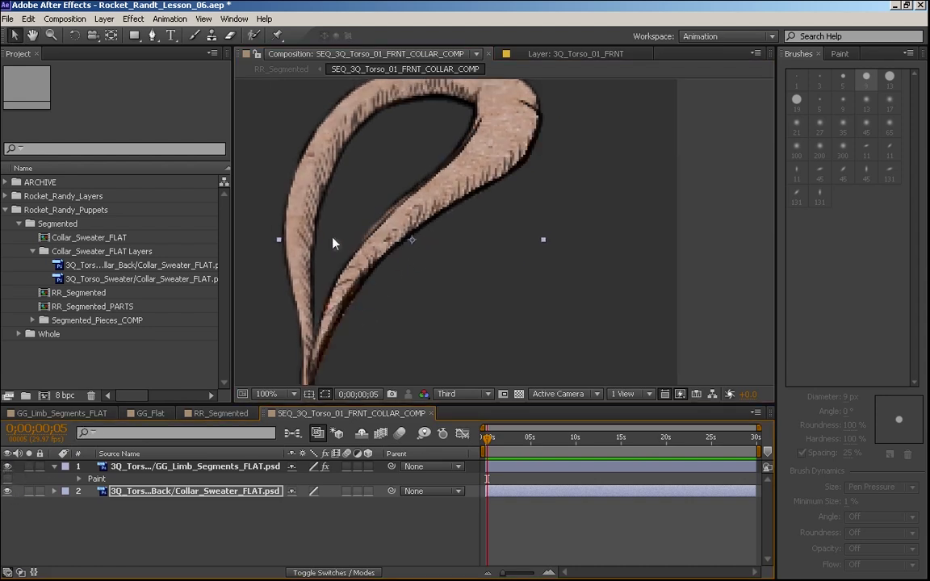
Fine-tune the back collar piece slightly right and up until its outline matches the front collar strip
key("Right")
key("Right")
key("Right")
key("Right")
key("Right")
key("Right")
key("Up")
key("Up")
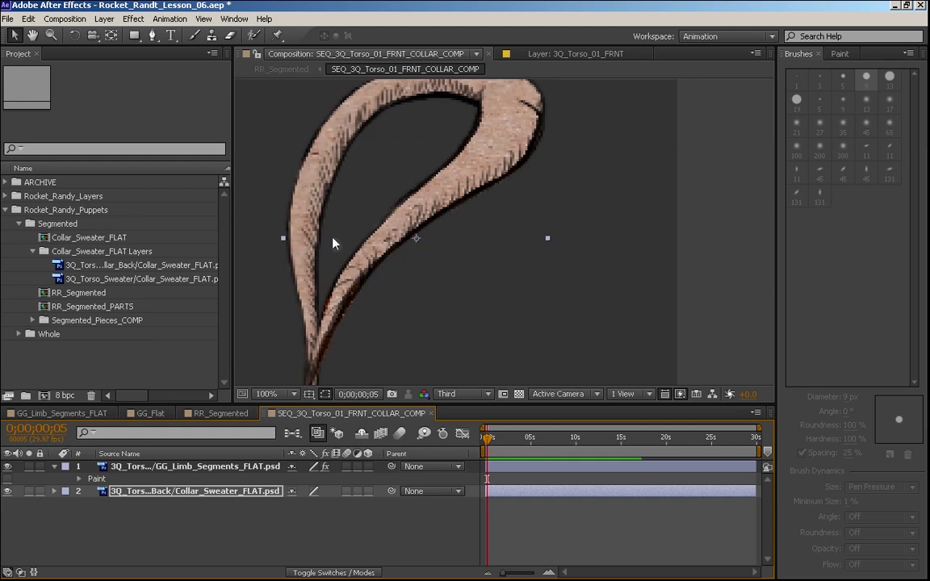
key("Left")
key("Up")
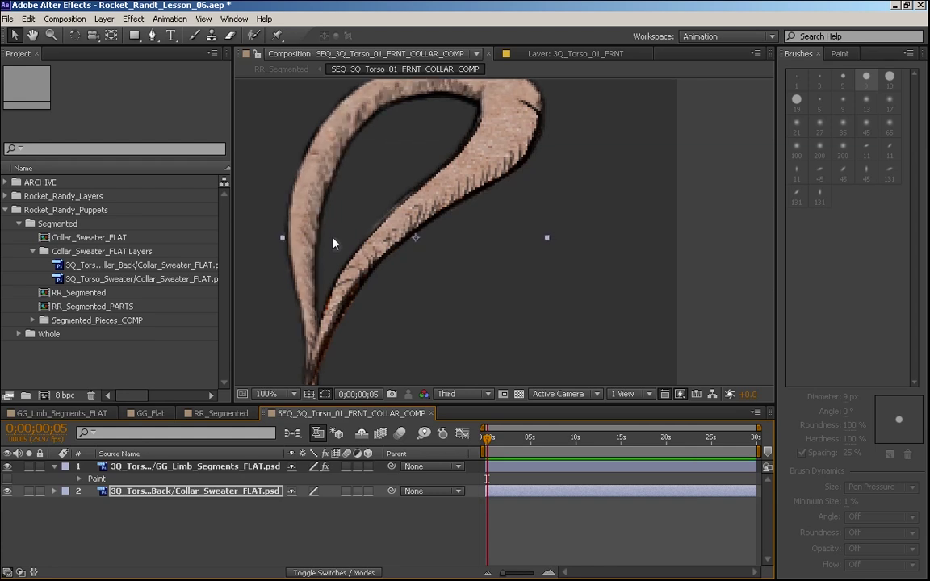
key("Right")
key("Right")
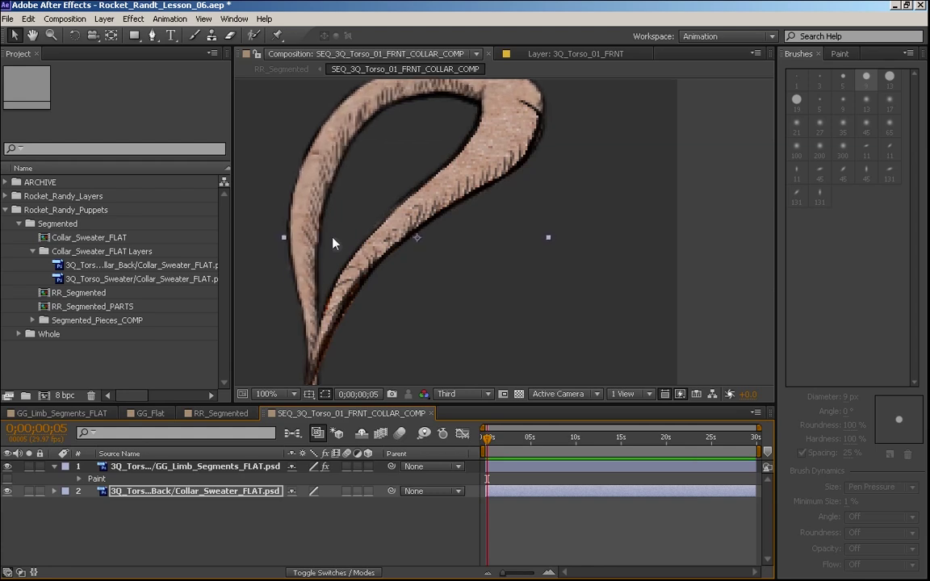
key("Left")
key("Left")
key("Right")
key("Right")
key("Right")
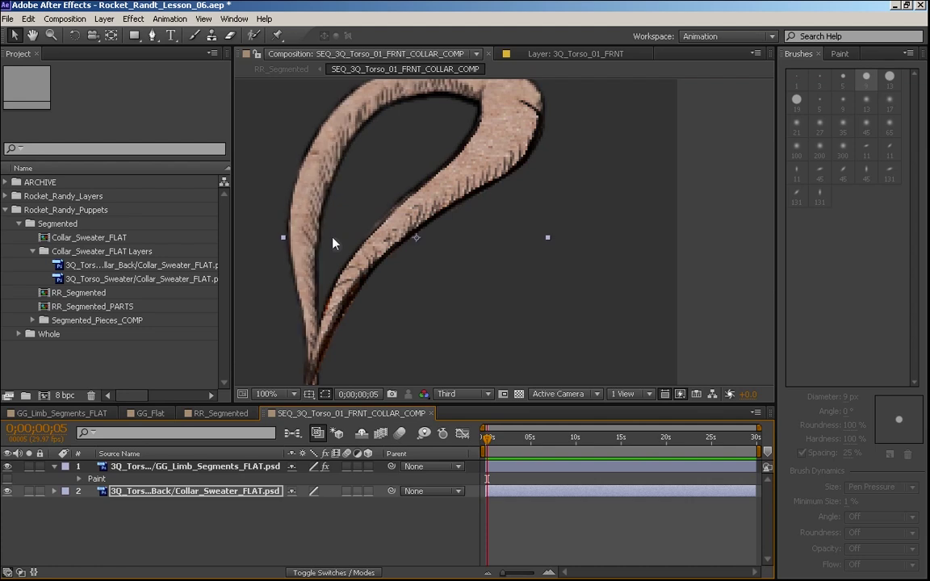
key("Left")
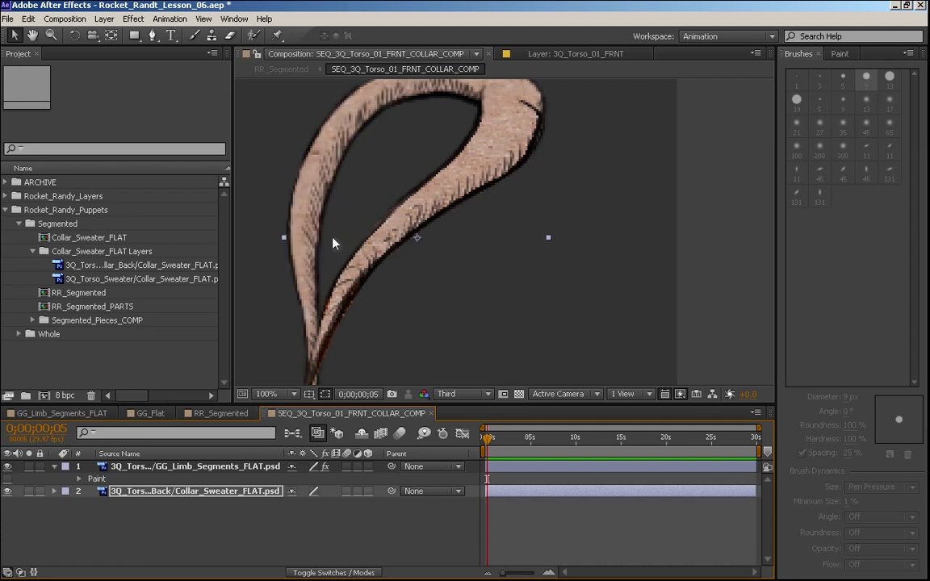
Toggle the visibility of the GG_Limb_Segments_FLAT collar layer to check the alignment of the two collar pieces
key("space")
left_click_drag(454, 268, 442, 353)
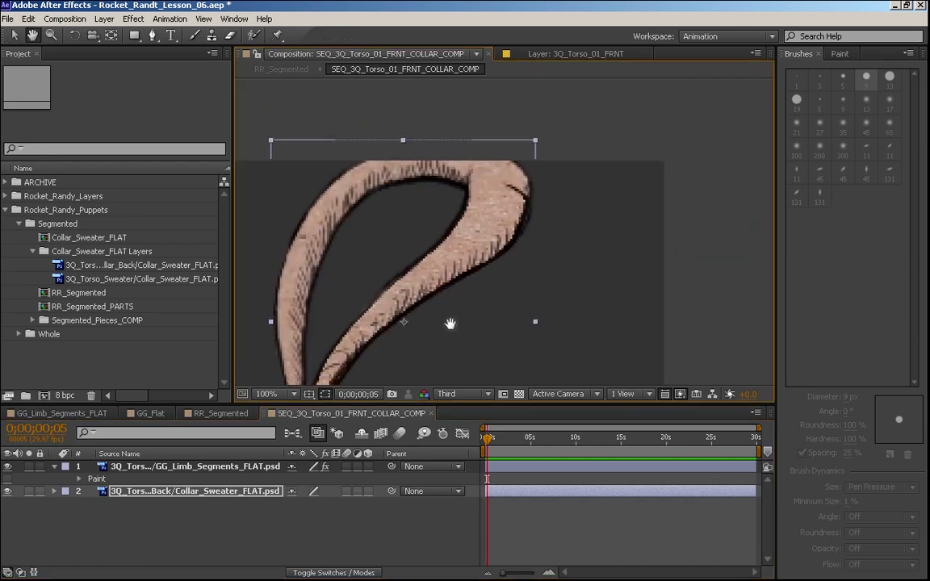
left_click(10, 468)
left_click(9, 469)
left_click(6, 470)
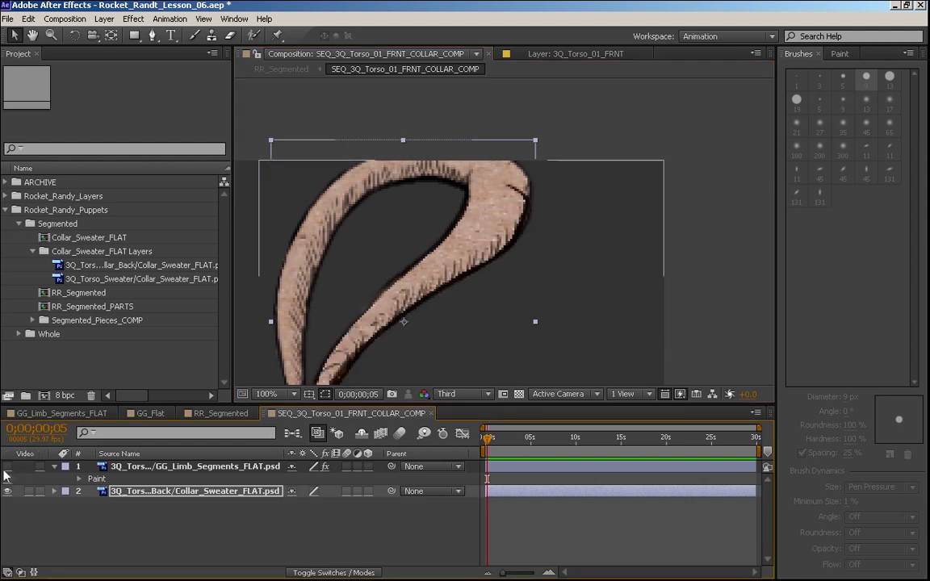
left_click(6, 470)
left_click(7, 476)
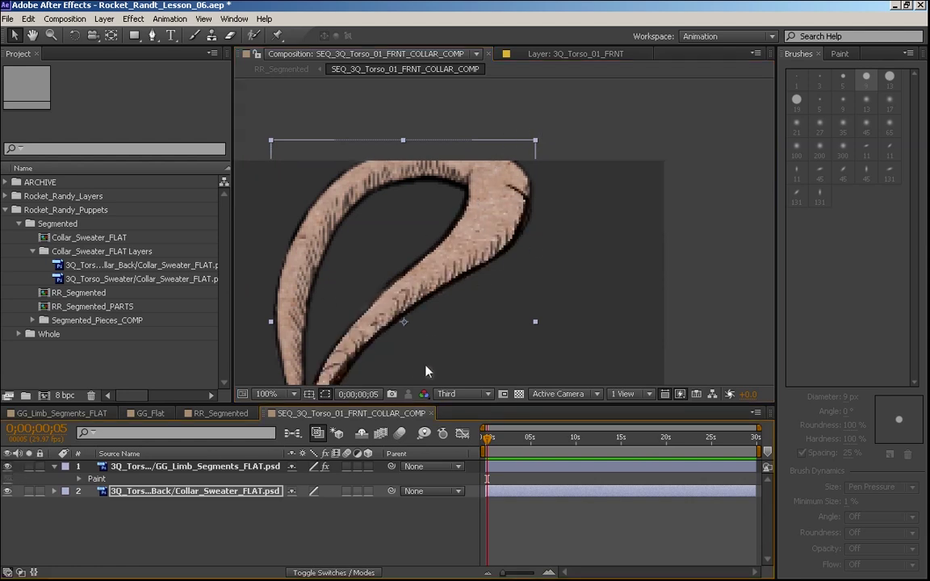
Set the height of SEQ_3Q_Torso_01_FRNT_COLLAR_COMP to 950 px in the composition settings
key("space")
left_click_drag(428, 372, 473, 192)
key("ctrl+k")
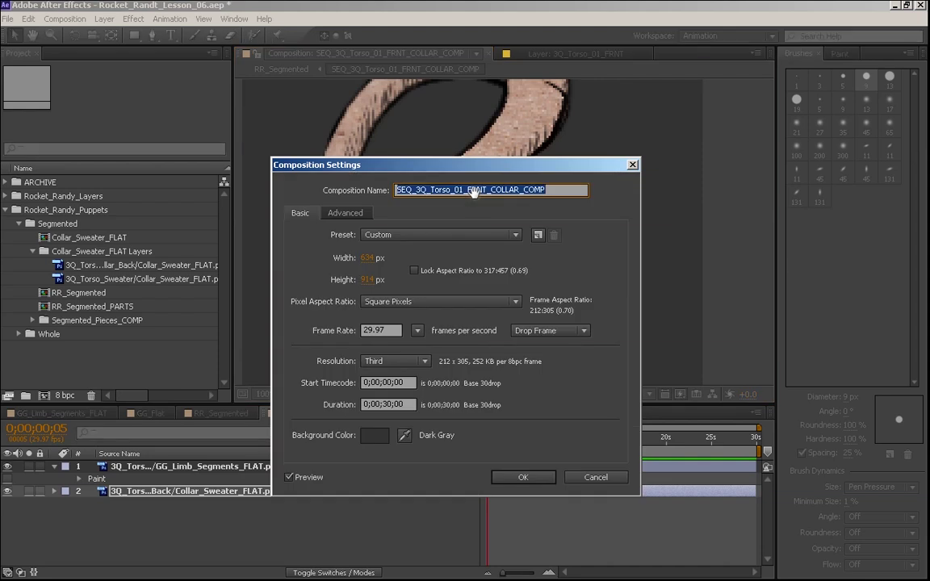
left_click(352, 214)
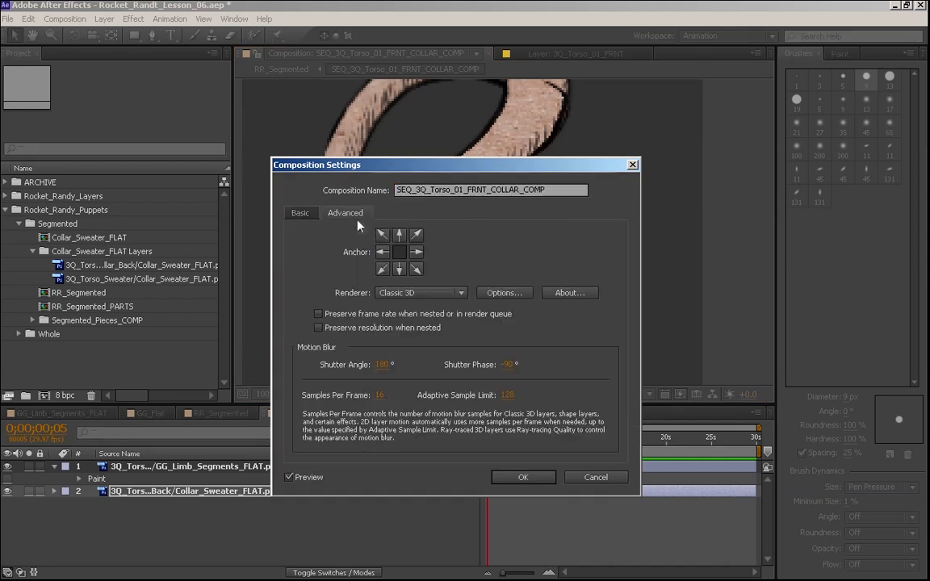
left_click(300, 214)
left_click(371, 278)
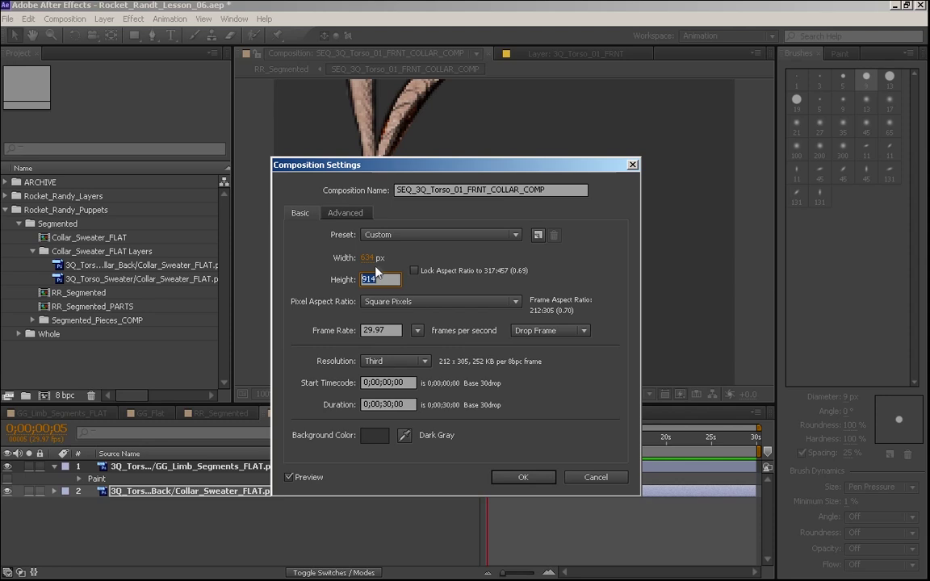
type("950")
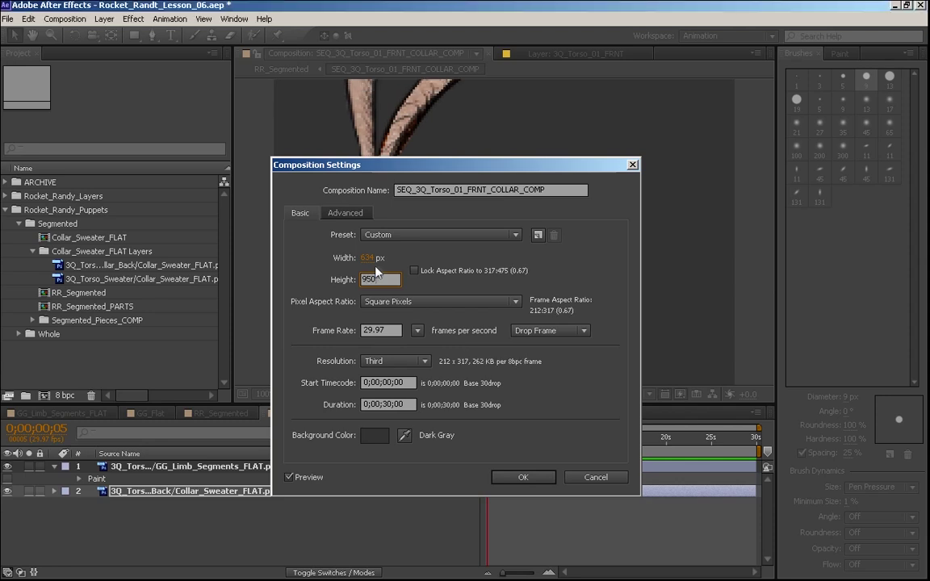
key("Return")
Pull the mask points at the upper end of the GG_Limb_Segments_FLAT collar layer down and inward
key("space")
left_click_drag(506, 201, 477, 436)
left_click_drag(510, 312, 511, 254)
key("v")
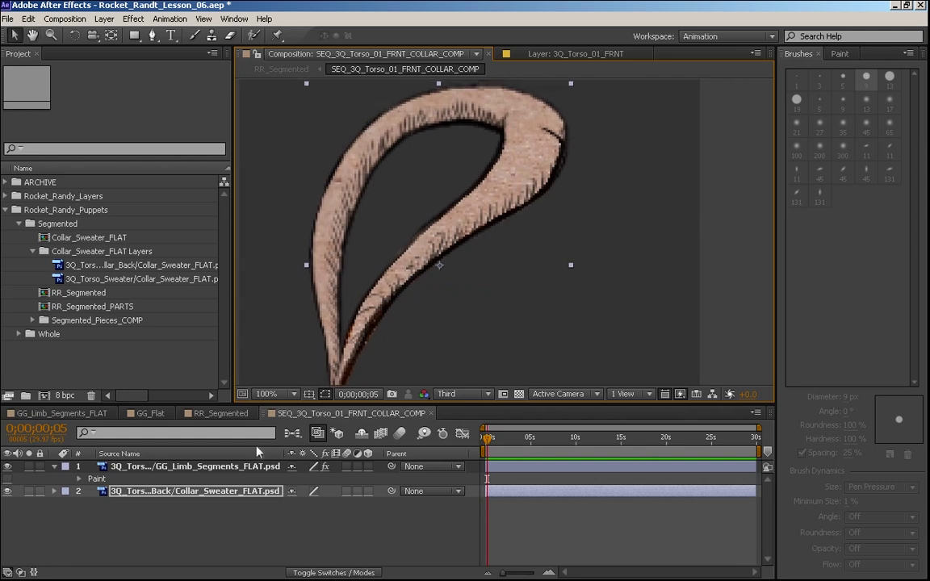
left_click(7, 491)
left_click(7, 490)
left_click(138, 467)
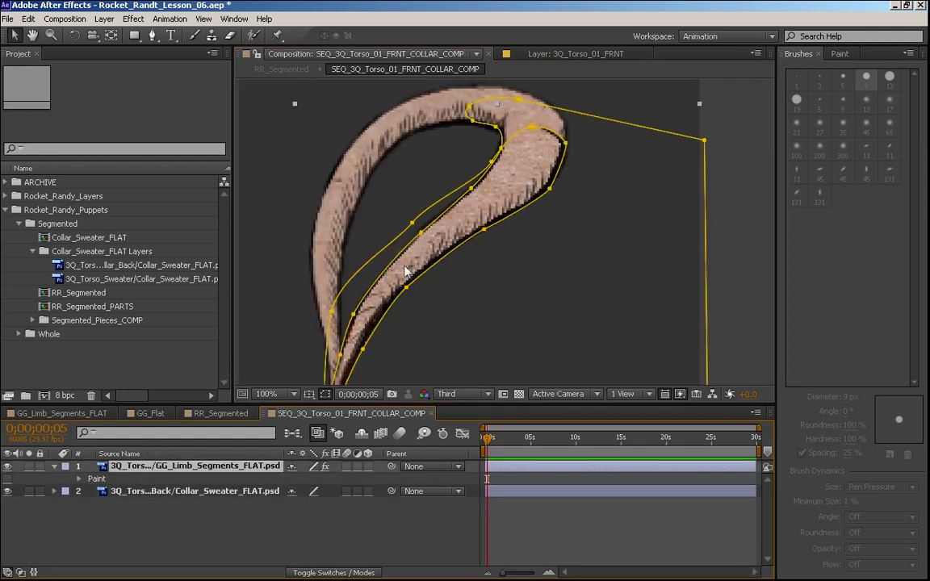
left_click(533, 127)
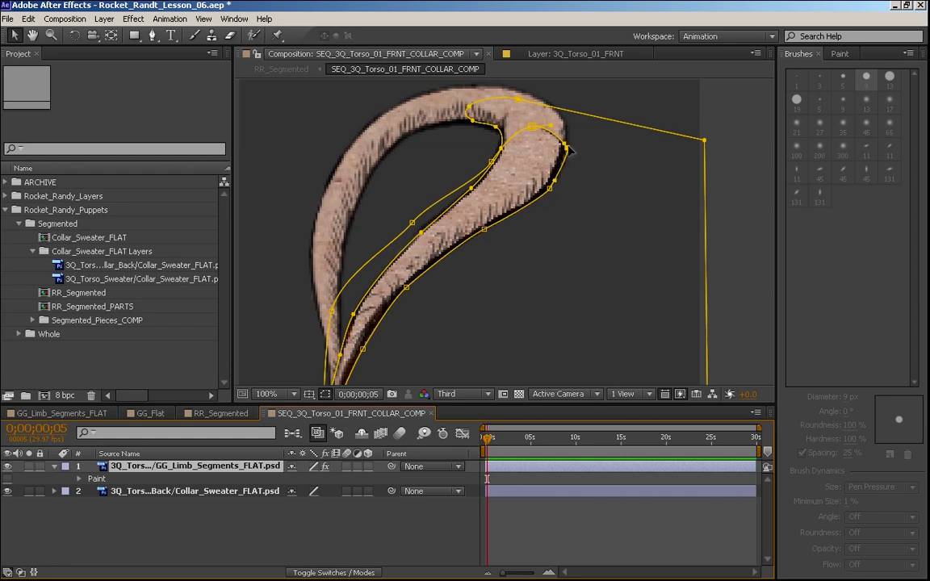
left_click_drag(566, 147, 560, 152)
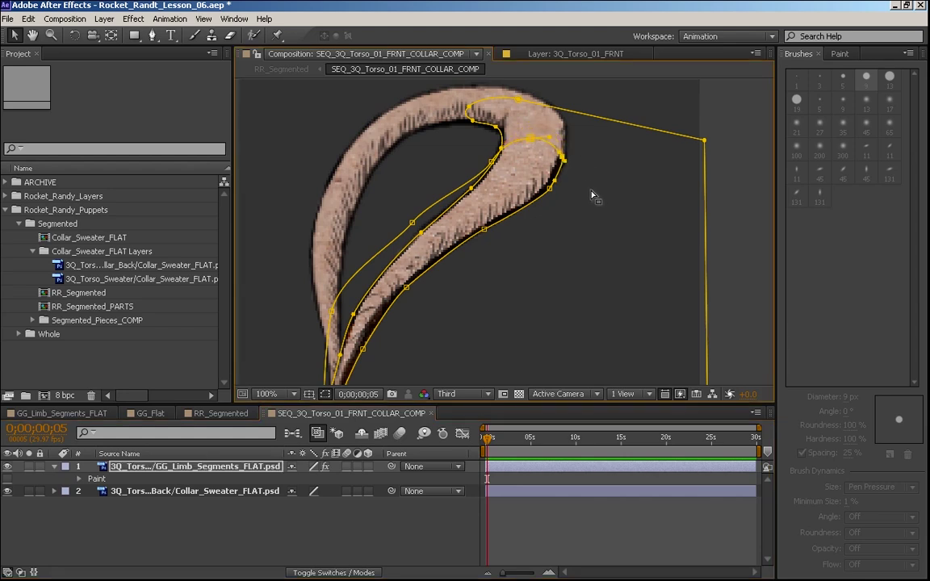
Set the feather of both Mask 1 and Mask 2 on the front collar strip to 2 pixels
key("f")
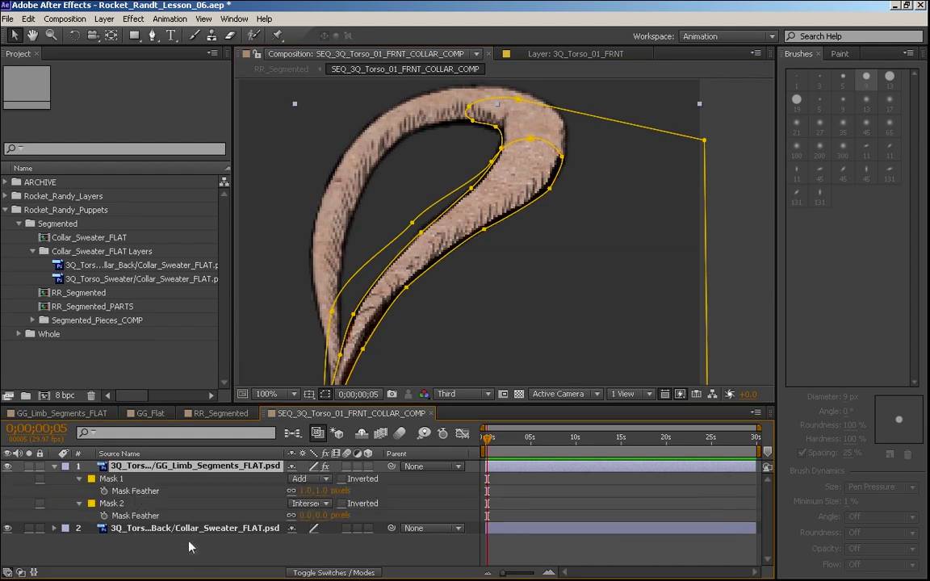
left_click(323, 515)
type("2")
key("Return")
left_click(324, 490)
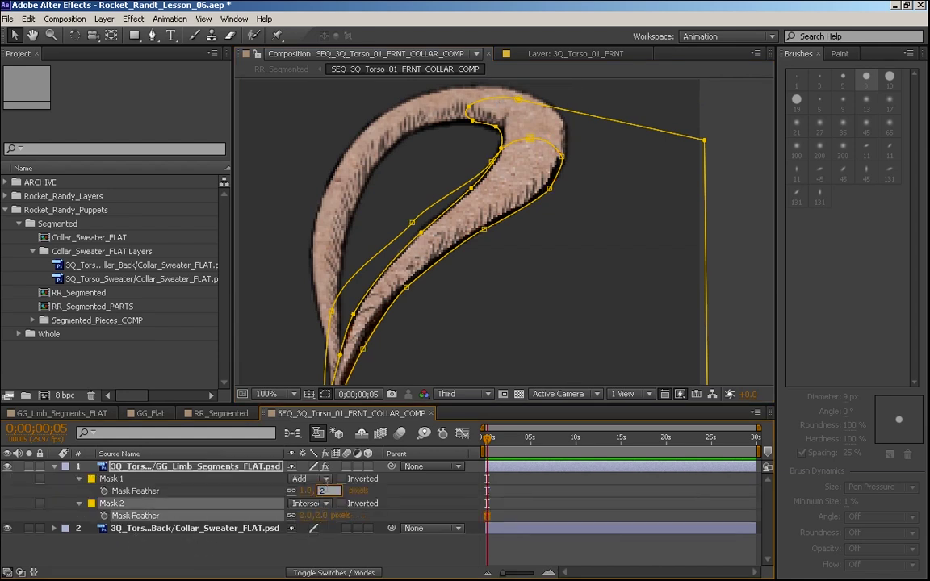
key("Return")
Deselect the collar layer and set the composition's preview resolution to Full
left_click(509, 557)
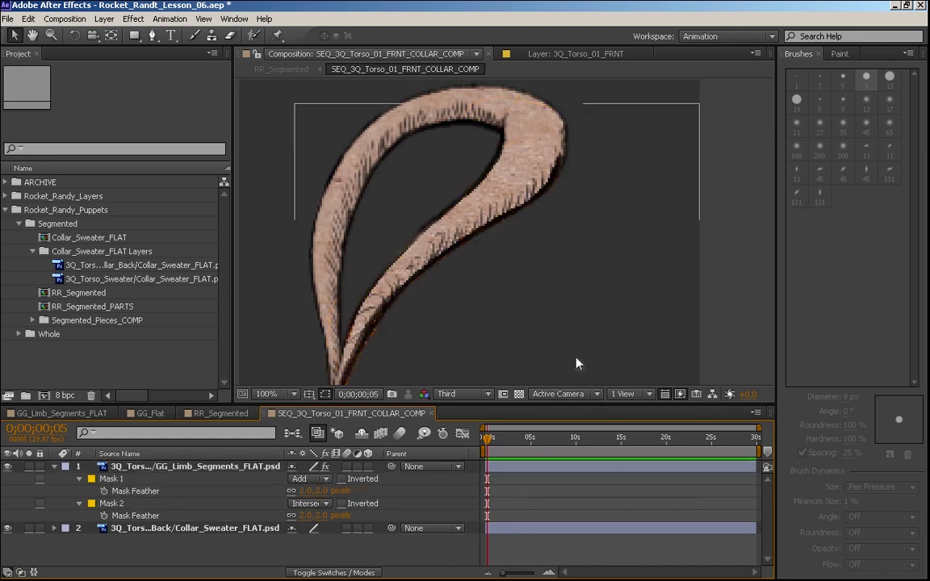
left_click(456, 394)
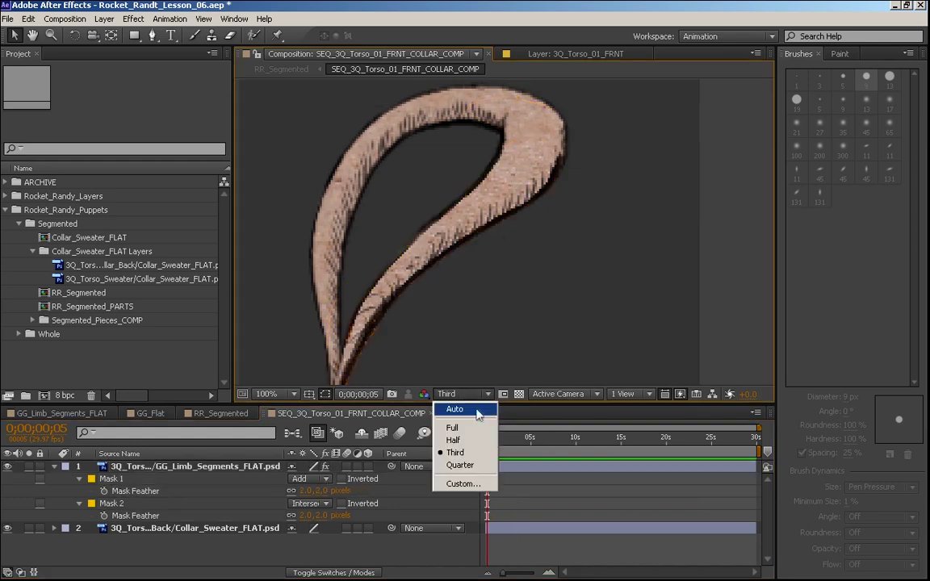
left_click(475, 423)
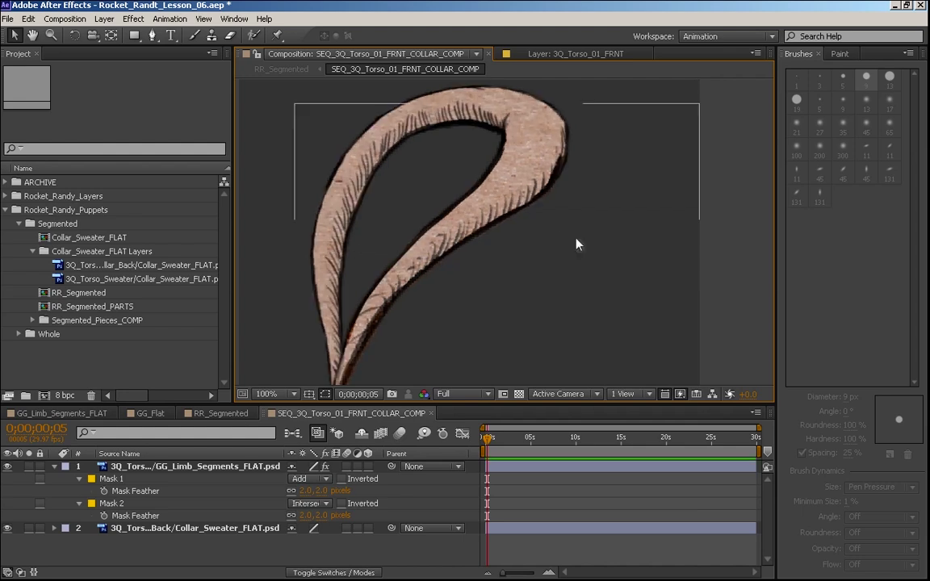
Draw a closed mask on the Collar_Sweater_FLAT layer, curving over the collar's rounded upper end and enclosing the front strip below it
key("h")
left_click_drag(550, 261, 534, 322)
key("v")
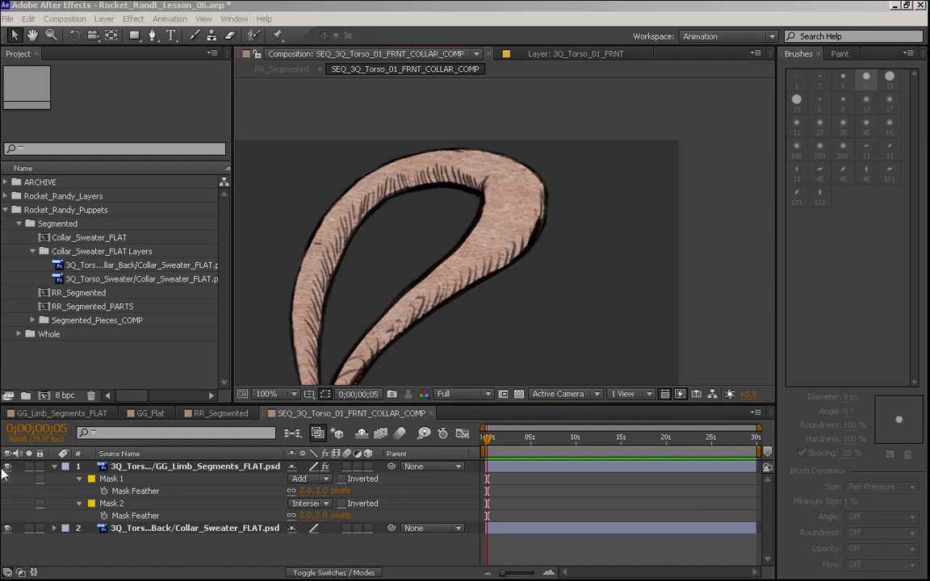
left_click(166, 471)
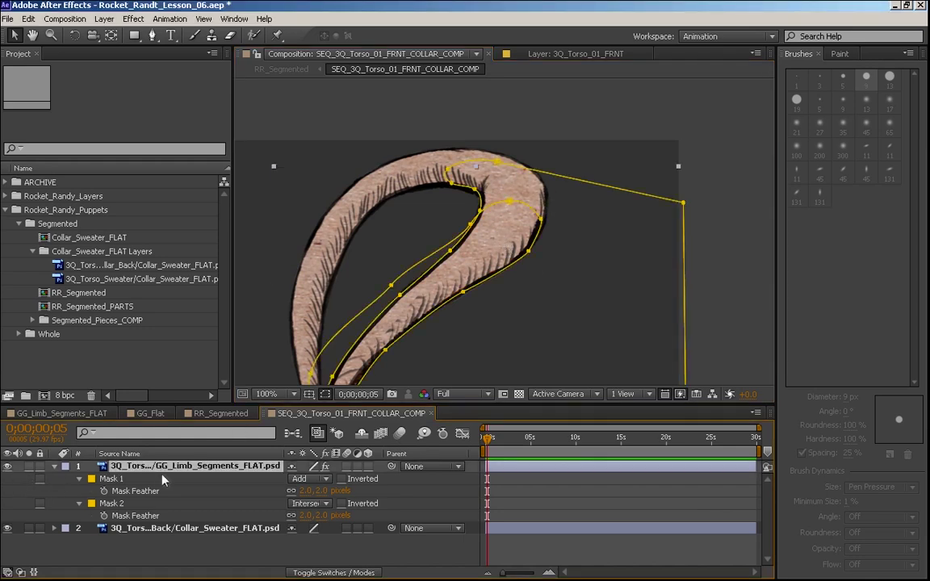
left_click(130, 527)
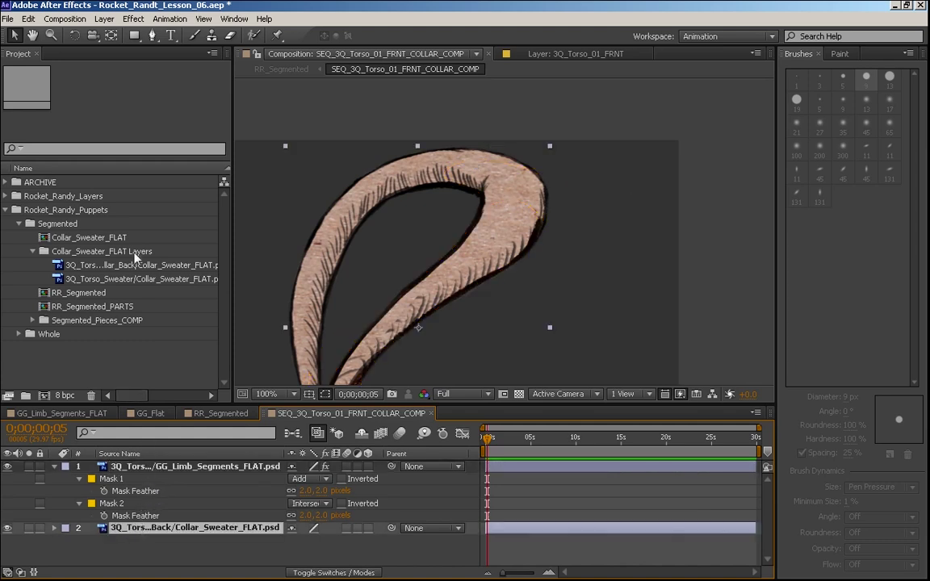
left_click(152, 36)
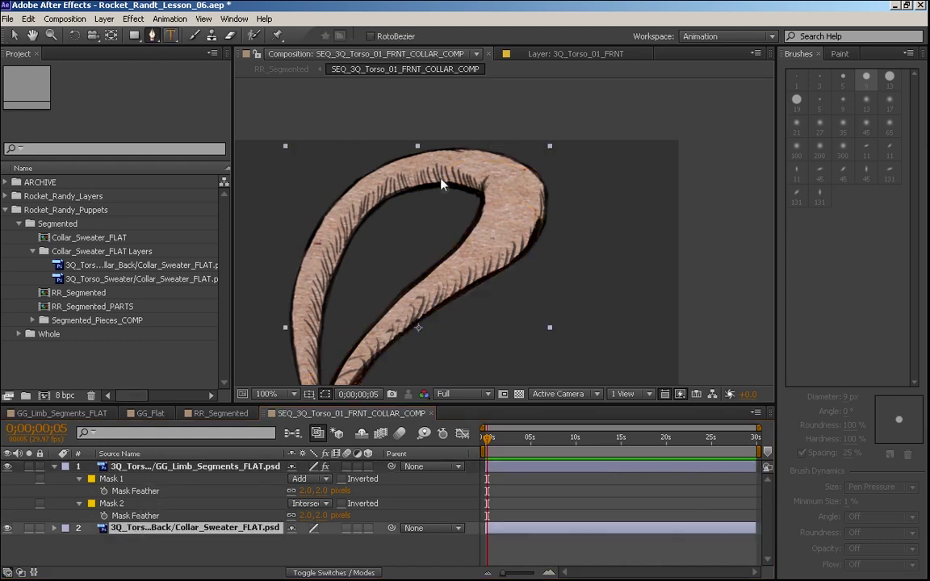
left_click(474, 215)
key("ctrl+z")
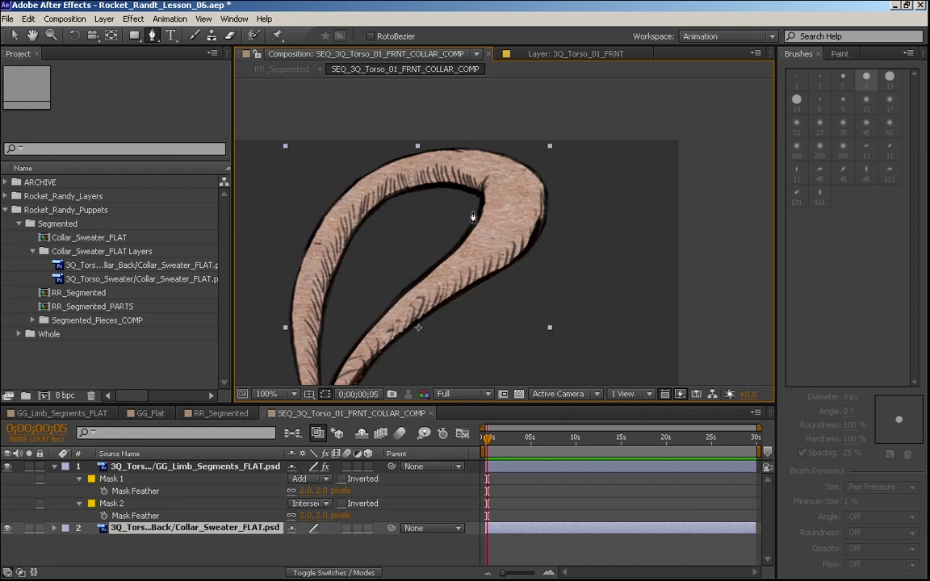
left_click(471, 215)
left_click(479, 198)
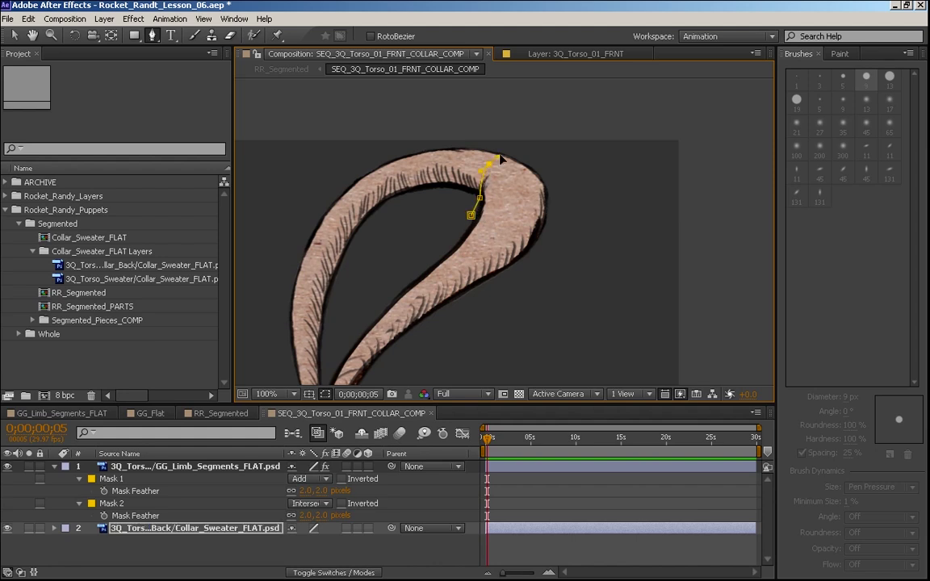
left_click_drag(499, 159, 563, 212)
left_click_drag(560, 291, 589, 207)
left_click(583, 230)
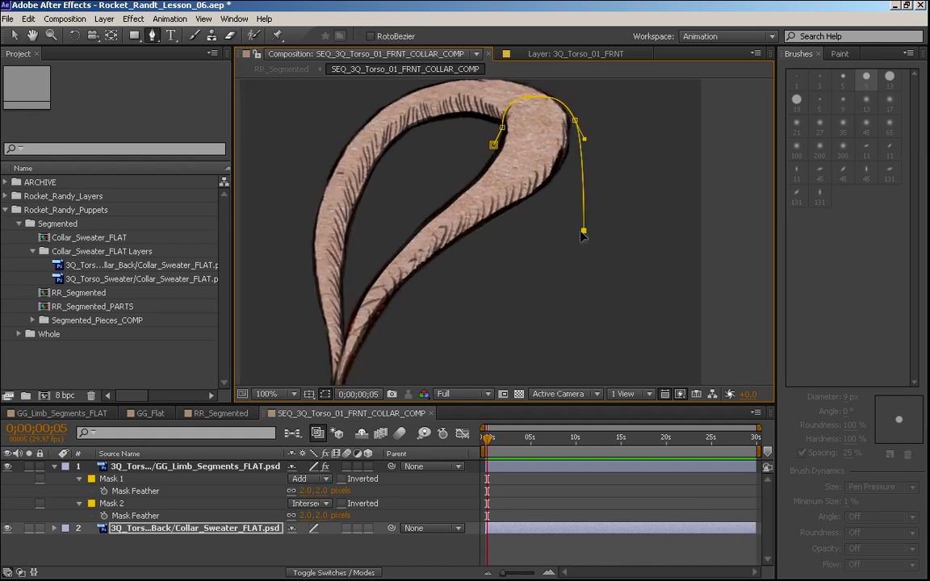
left_click(483, 291)
left_click(407, 271)
left_click(392, 217)
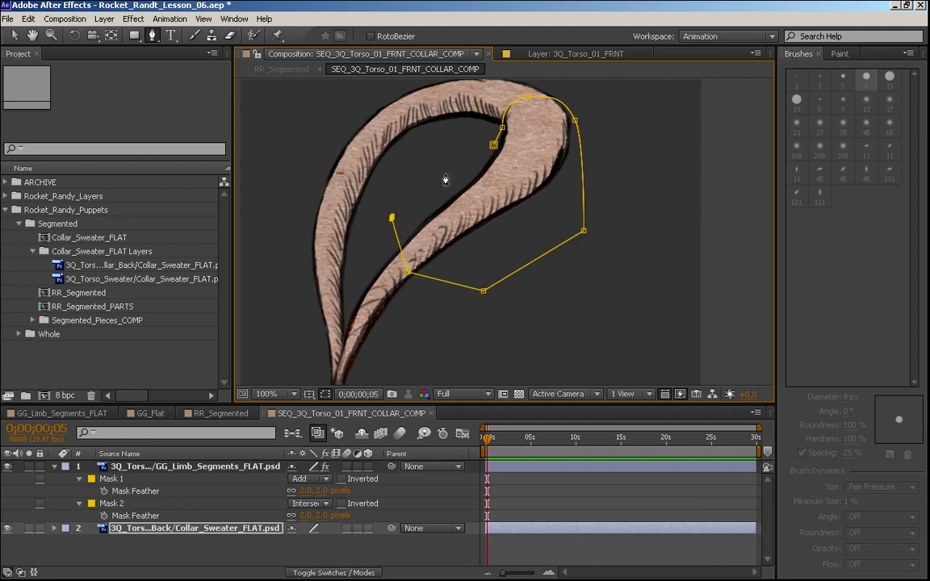
left_click(493, 144)
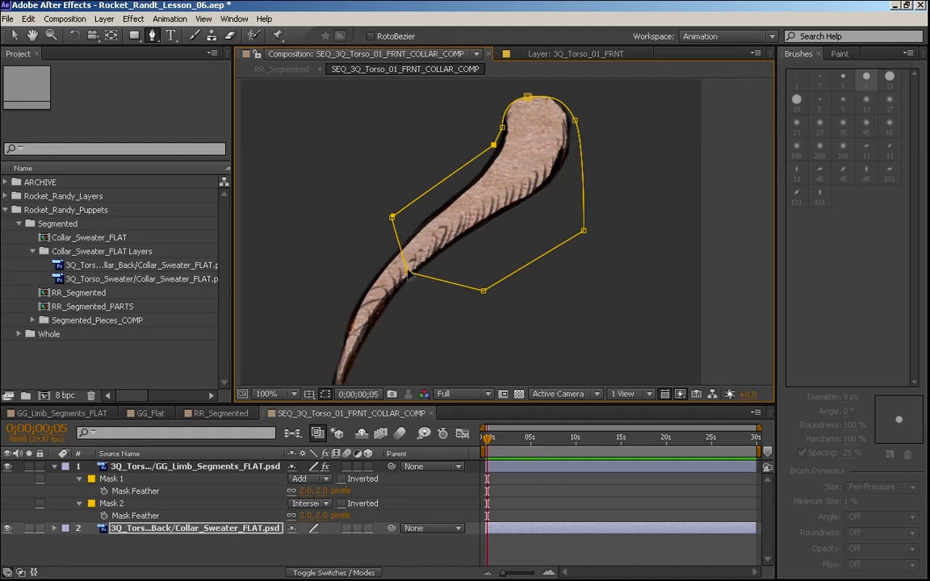
Pull the lower points of the new Collar_Sweater_FLAT mask up toward the rounded end so it covers only the strip's upper part
left_click_drag(407, 272, 527, 156)
left_click_drag(392, 218, 527, 130)
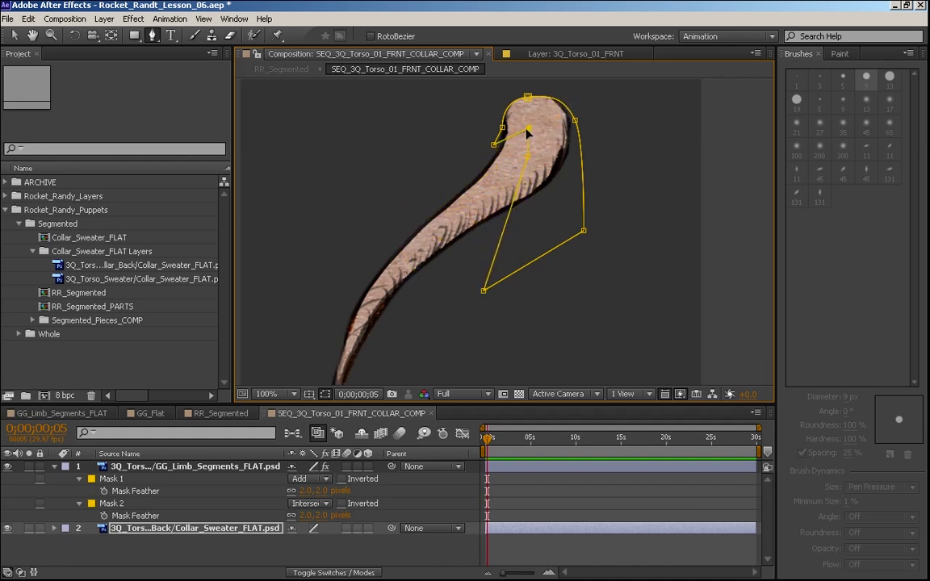
left_click_drag(482, 290, 545, 188)
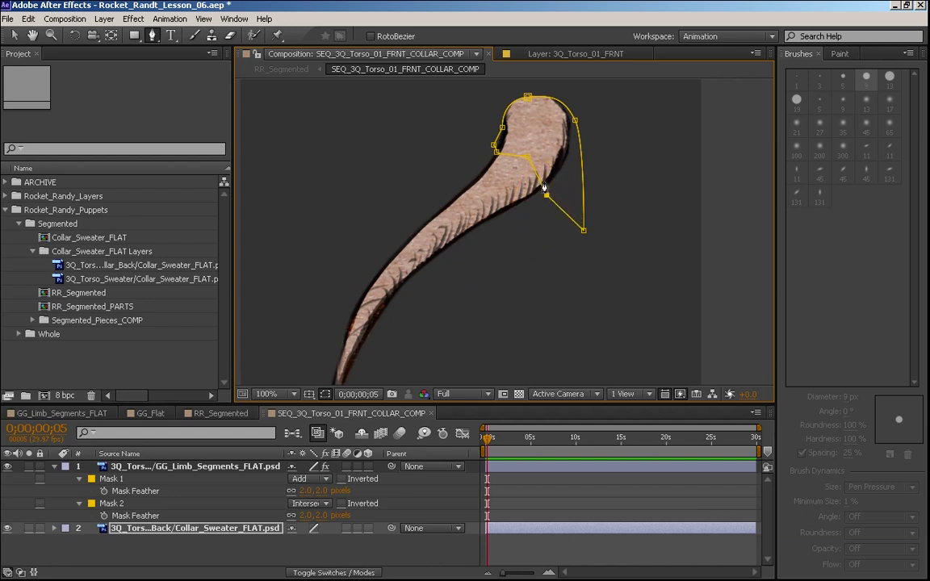
left_click(551, 247)
key("ctrl+z")
left_click(552, 502)
left_click(557, 466)
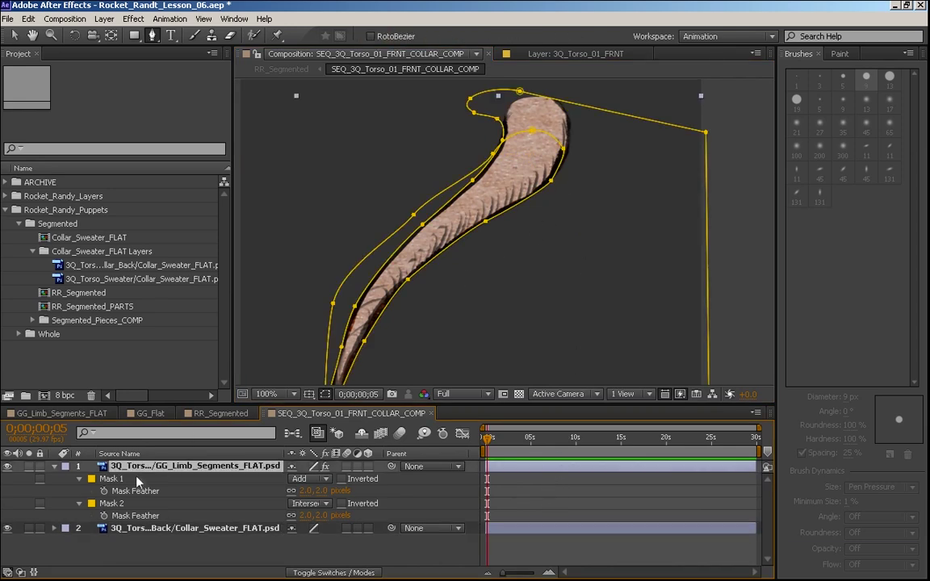
Reveal the mask properties of the Collar_Sweater_FLAT layer and set the Mask 1 feather to 3 pixels
left_click(164, 529)
key("m")
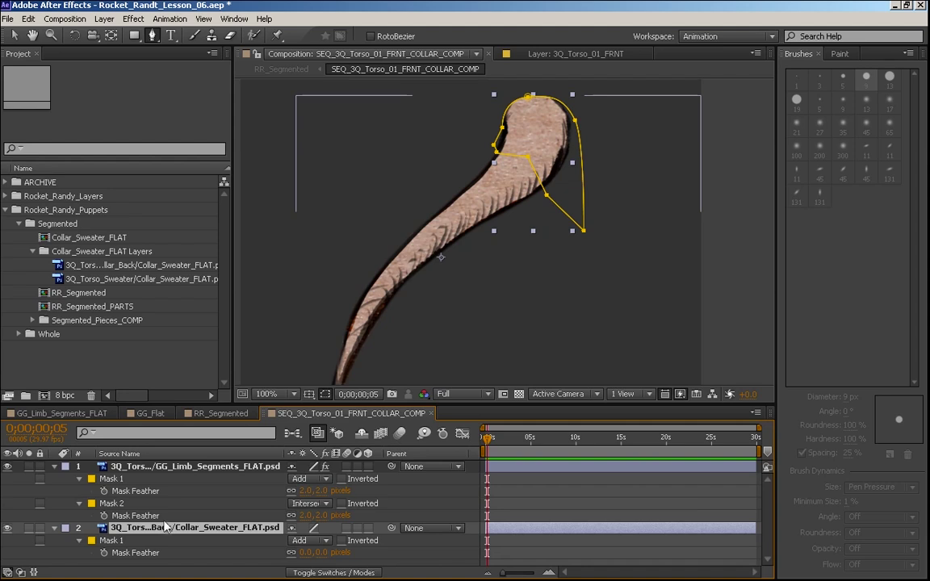
left_click(330, 552)
type("3")
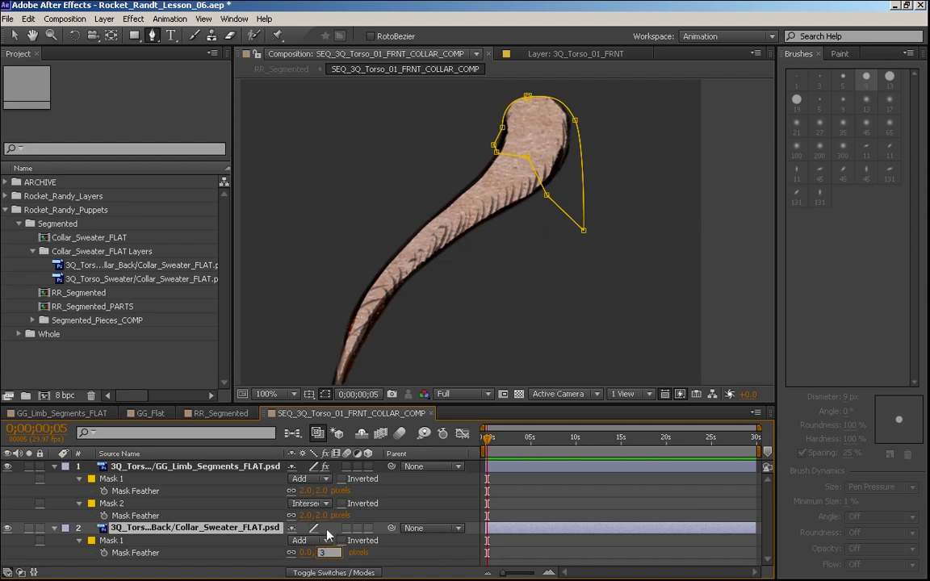
key("Return")
left_click(525, 543)
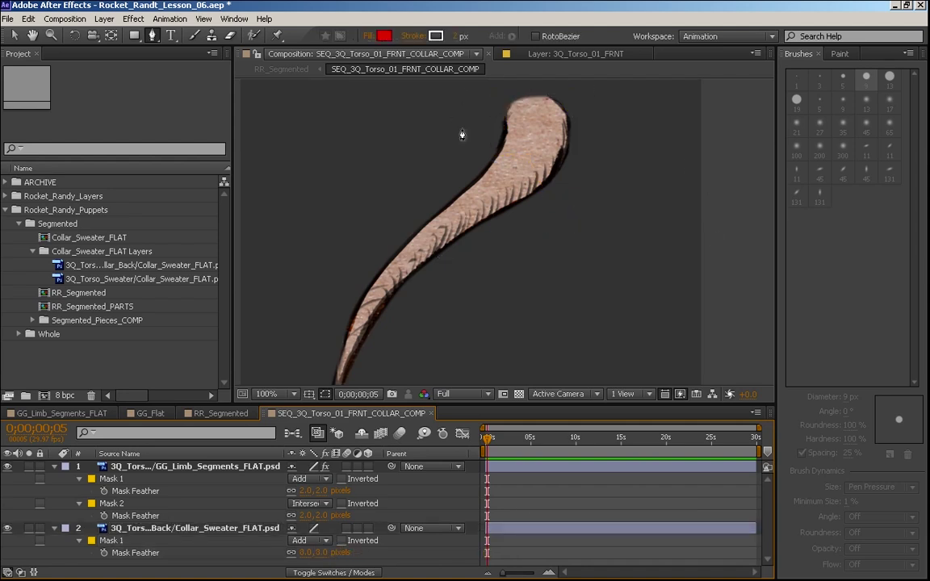
Reduce the Mask 1 feather on the Collar_Sweater_FLAT layer to 2 pixels and save the project
left_click(329, 552)
key("Return")
key("ctrl+s")
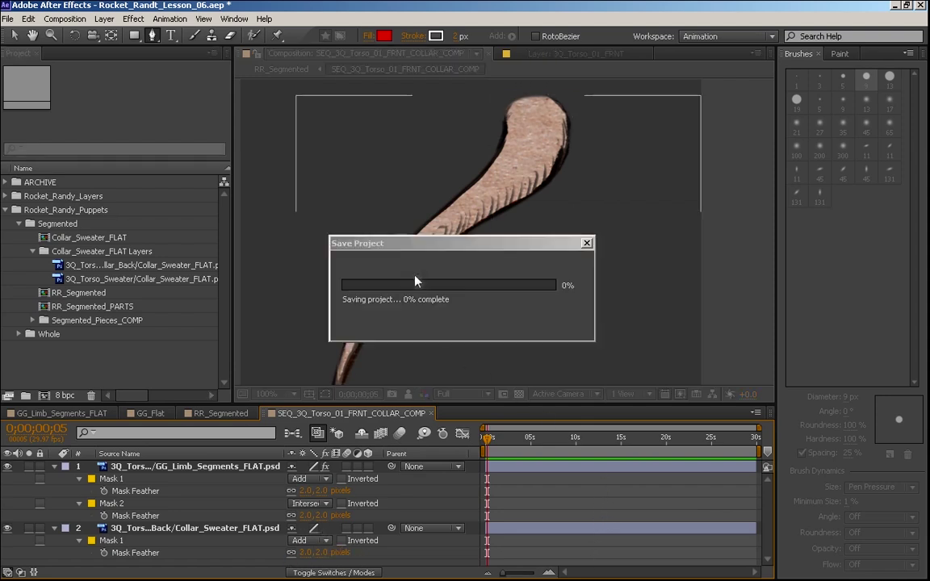
In the RR_Segmented composition, align the 3Q_Torso_01_FRNT_COLLAR layer with the torso by setting its position to 266, 260
left_click(218, 413)
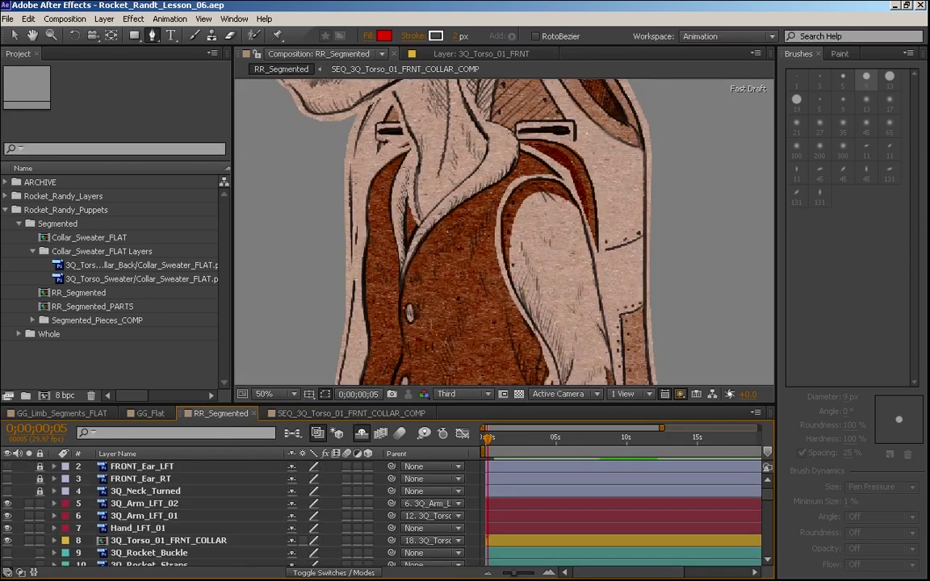
scroll(474, 227, "up", 1)
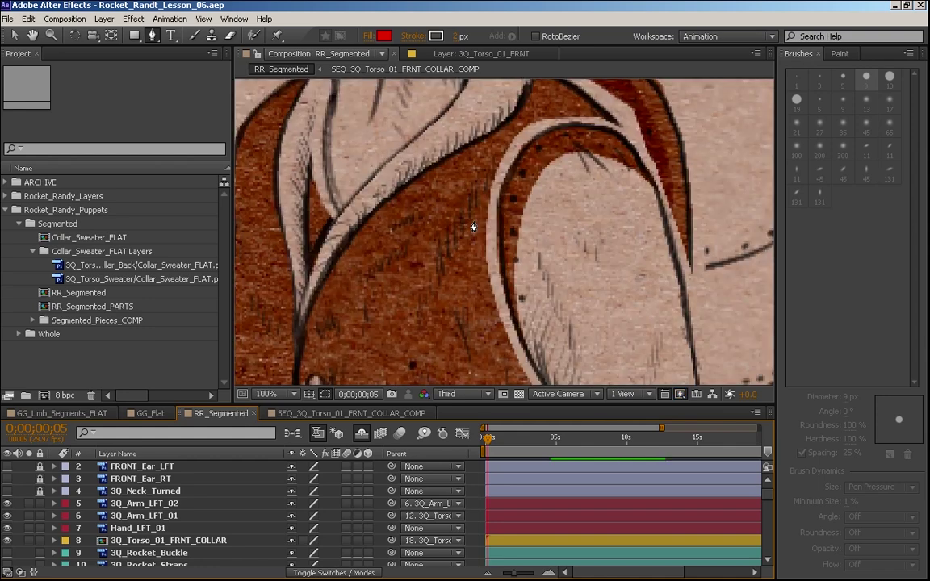
key("space")
left_click_drag(448, 271, 527, 304)
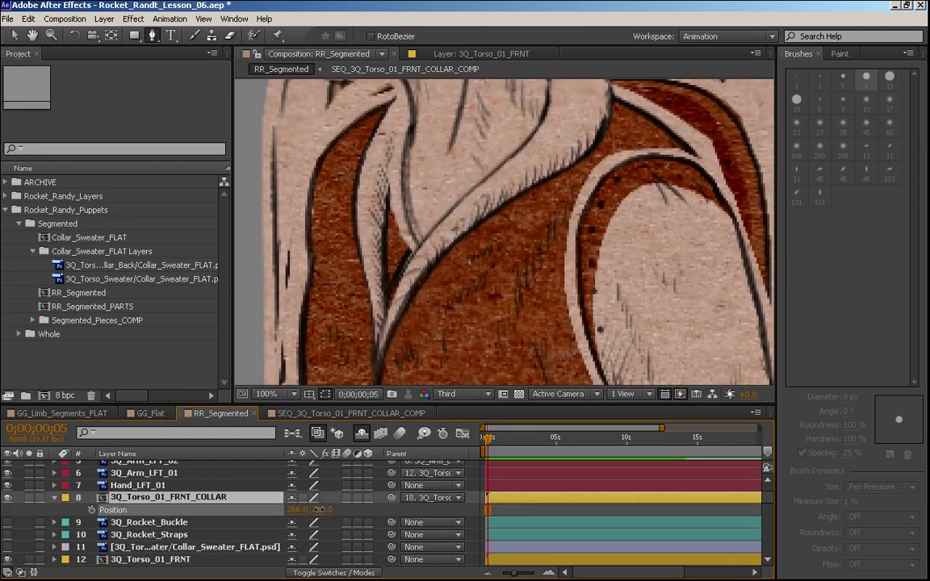
key("F2")
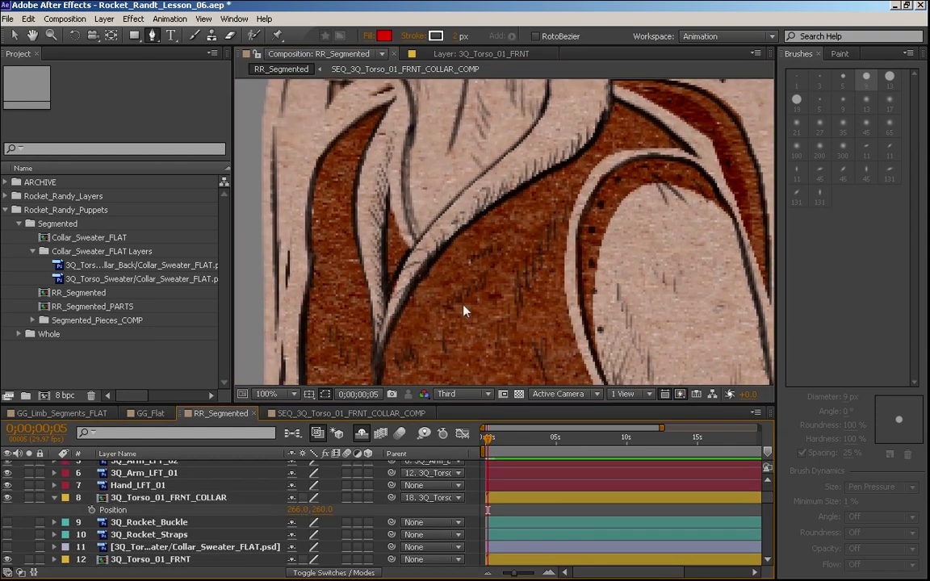
Hide and show the 3Q_Torso_01_FRNT_COLLAR layer to check how the collar covers the neck and torso
key("space")
left_click_drag(578, 264, 526, 372)
key("g")
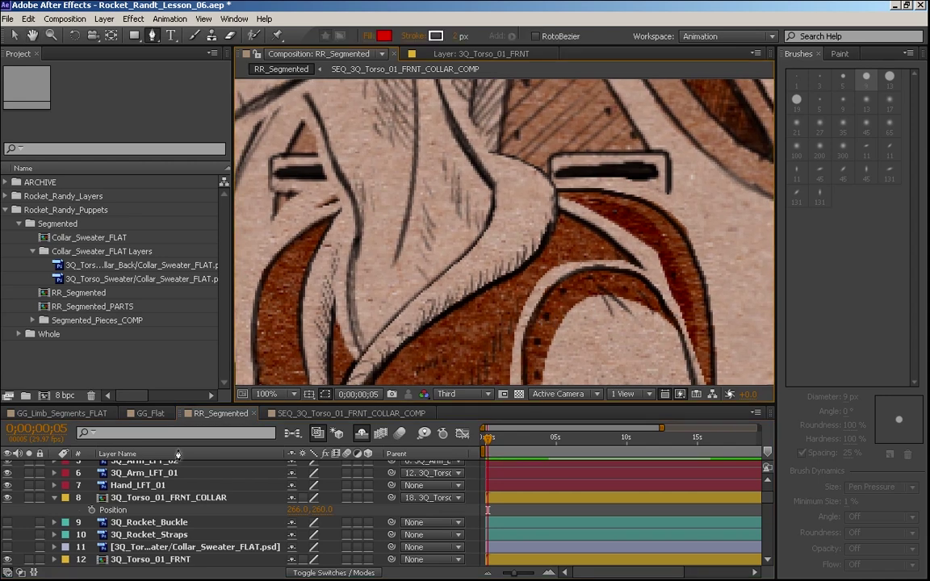
left_click(8, 498)
left_click(8, 497)
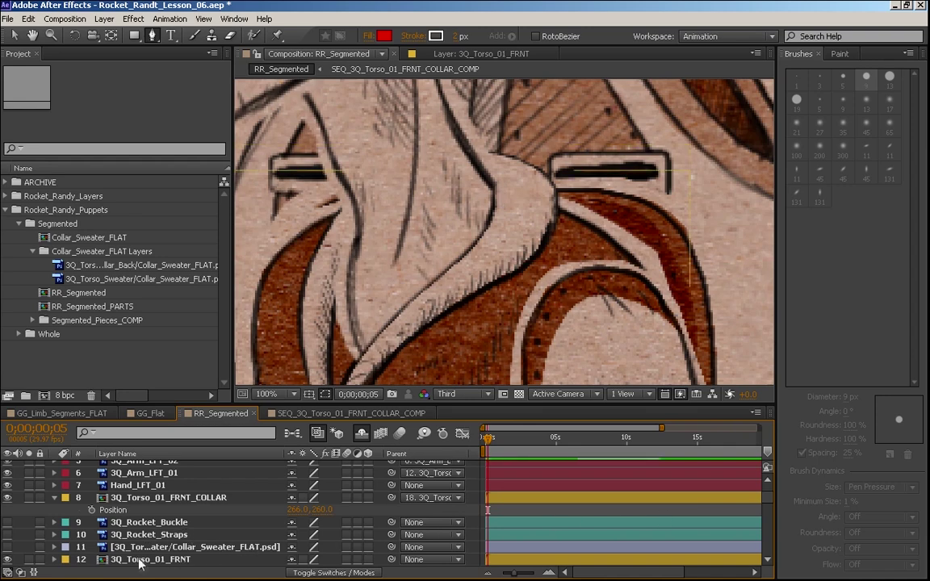
Rotate the 3Q_Neck layer to 8° and set the preview resolution to Half to inspect the collar overlap
scroll(766, 504, "down", 5)
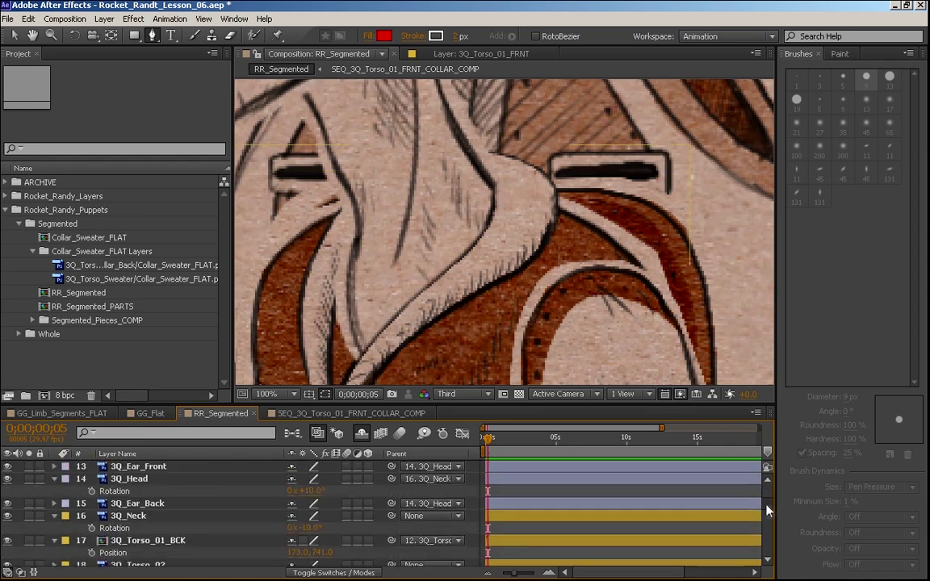
left_click(164, 526)
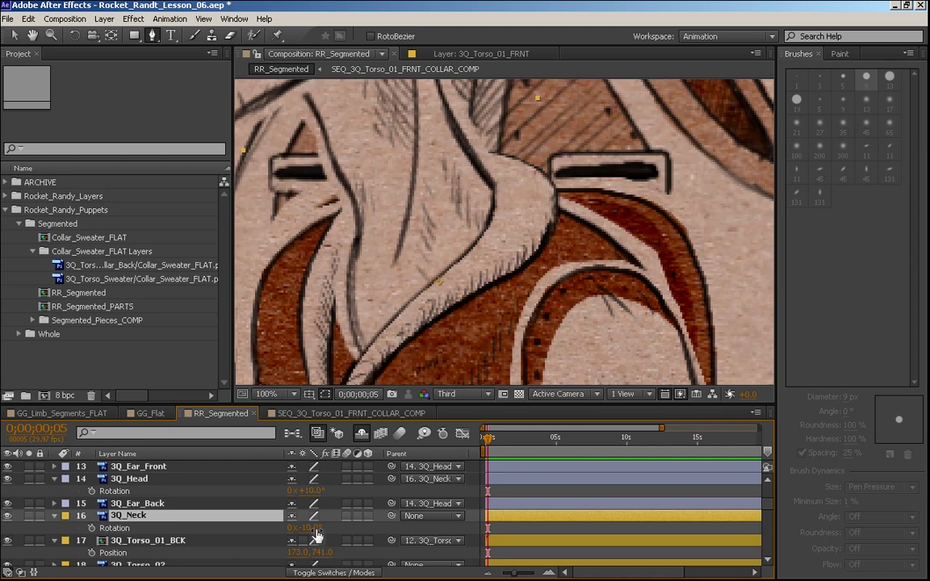
left_click_drag(297, 528, 326, 527)
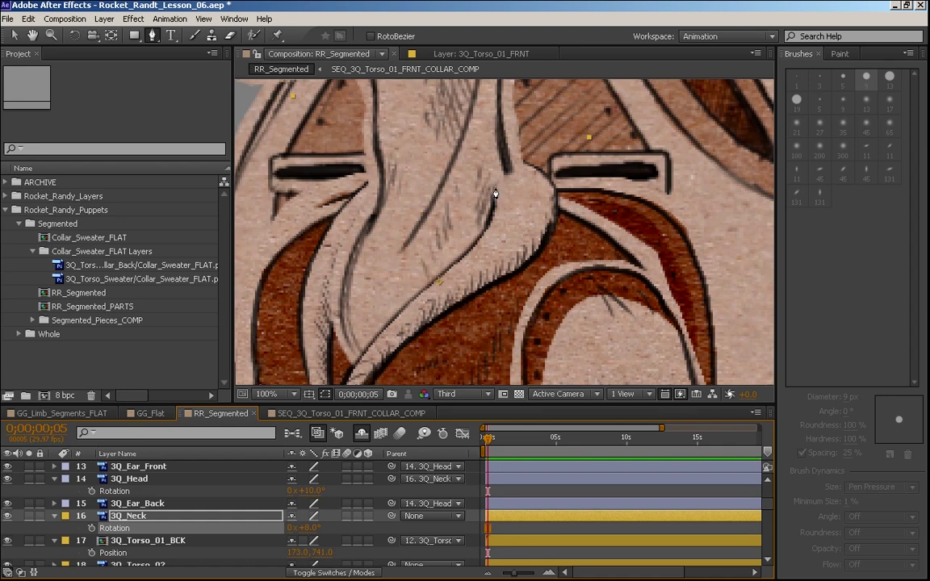
left_click(487, 394)
left_click(451, 443)
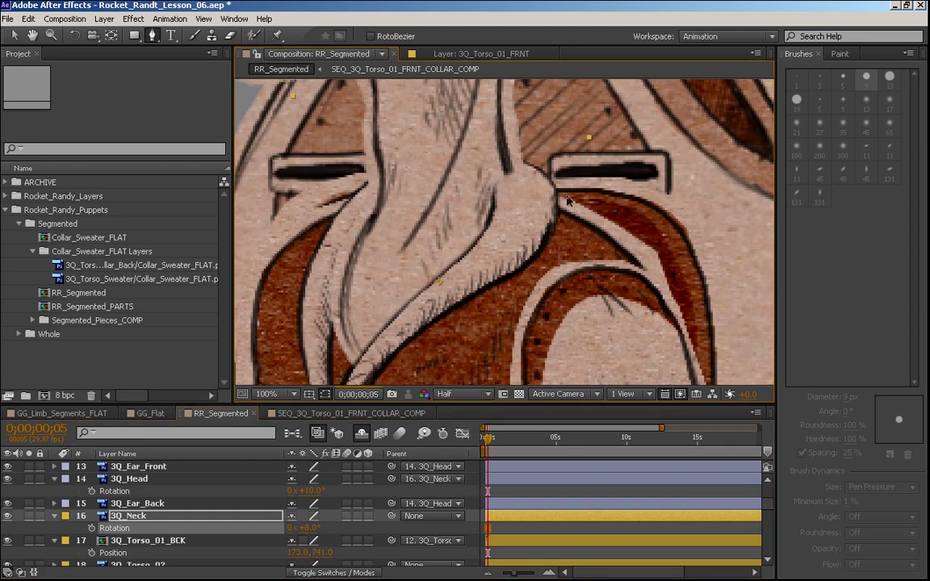
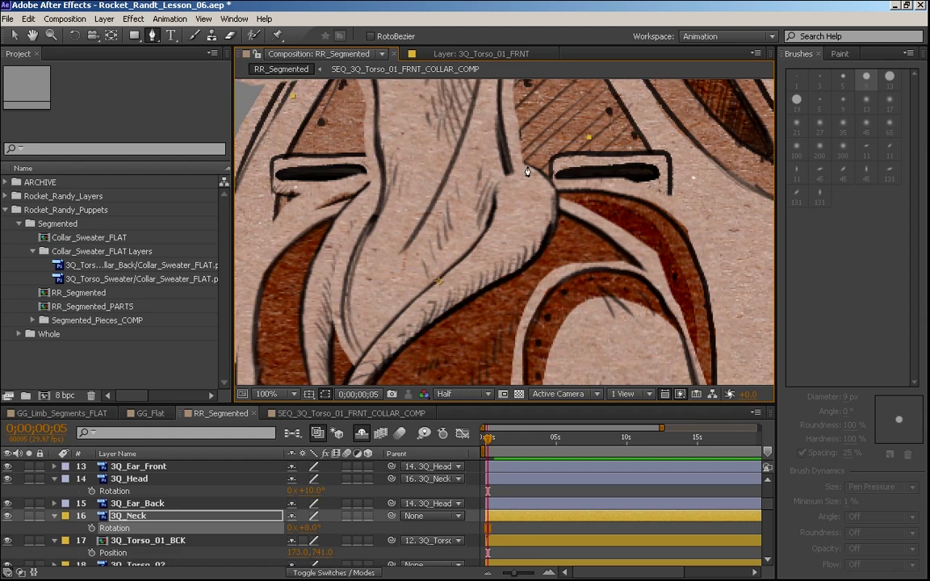
In the front collar composition, pull the top point of the Collar_Sweater_FLAT mask up and outward to extend the collar's rounded end
left_click(408, 413)
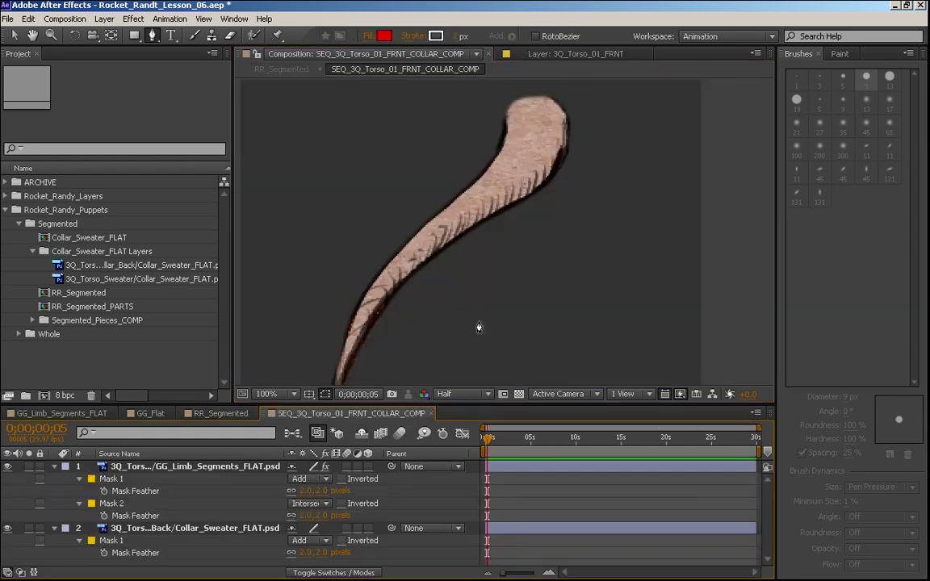
key("v")
left_click(525, 125)
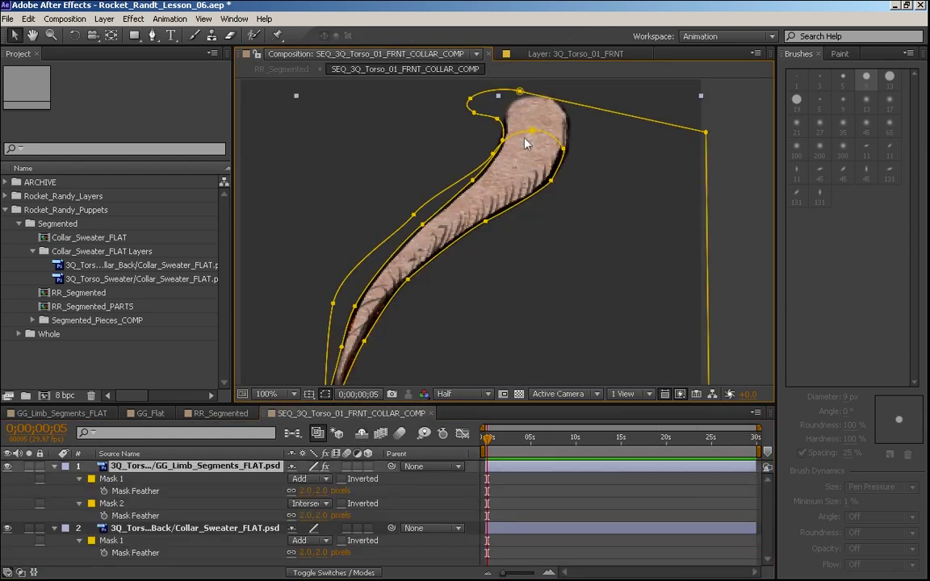
left_click(533, 133)
left_click(145, 527)
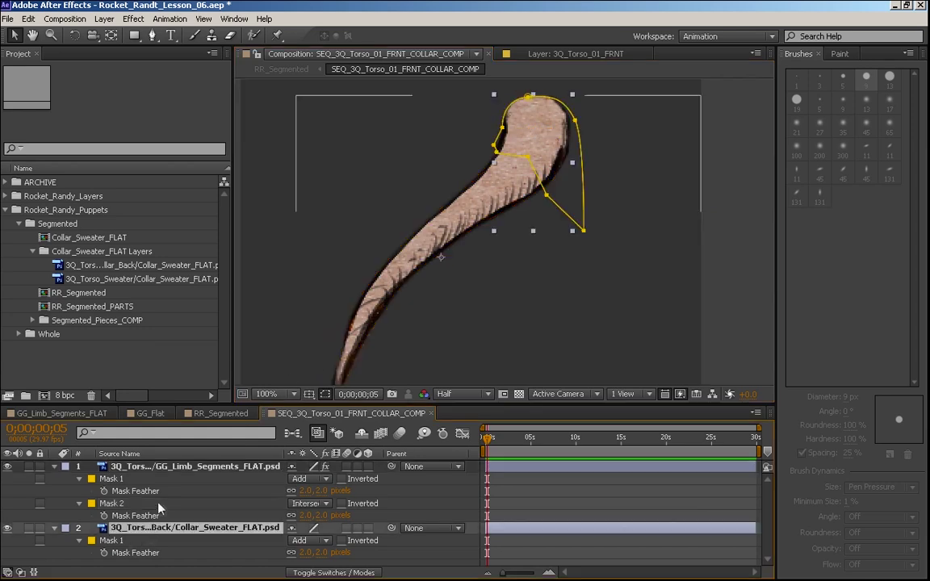
left_click(526, 98)
left_click_drag(527, 97, 552, 138)
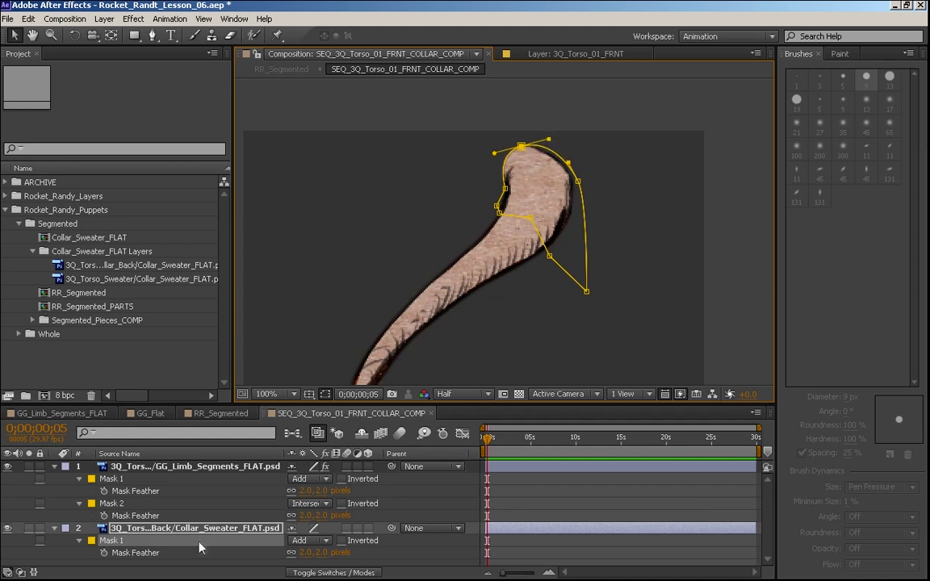
Set the Mask 1 feather on the Collar_Sweater_FLAT layer to 0 pixels
left_click(318, 558)
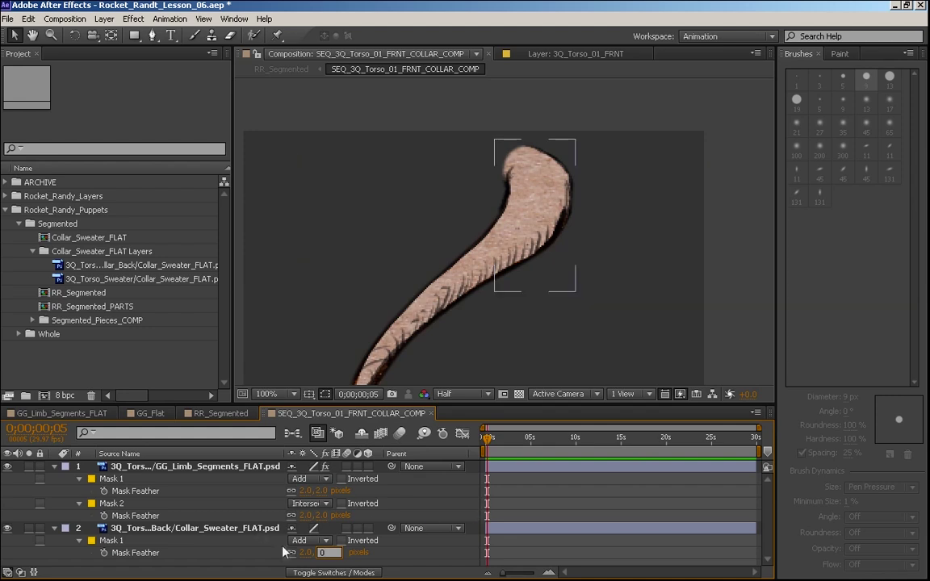
left_click(306, 554)
left_click(501, 540)
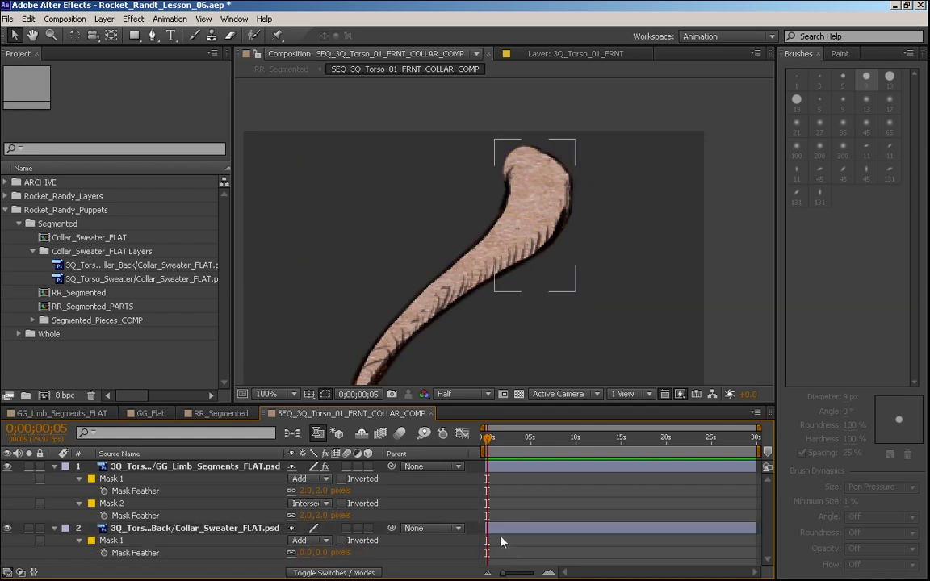
Collapse the mask properties of both front collar layers and return to the RR_Segmented composition
left_click(144, 528)
left_click(55, 528)
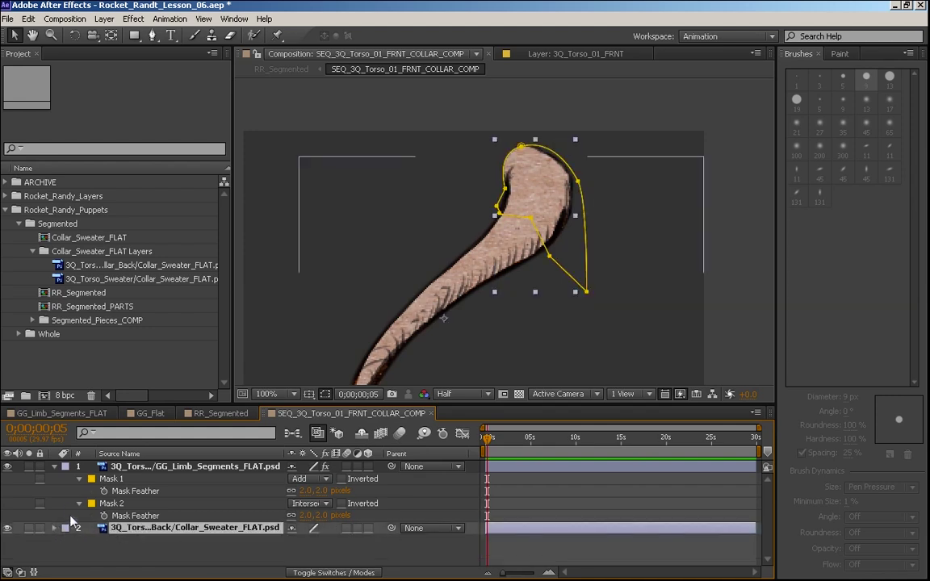
left_click(54, 466)
left_click(289, 487)
left_click(236, 414)
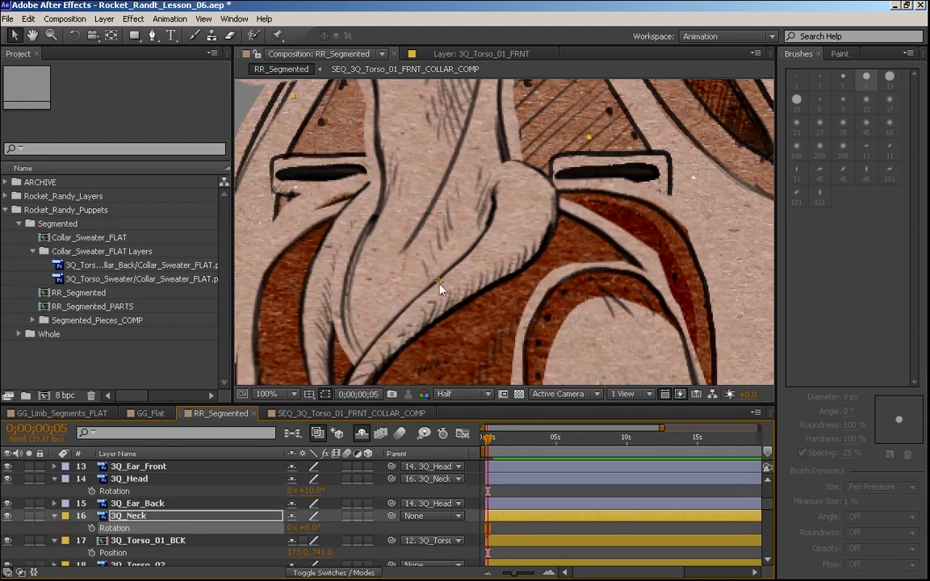
Rotate the 3Q_Neck layer to 11° and inspect the collar overlap across the neck and shoulders
left_click_drag(301, 528, 307, 507)
left_click(343, 531)
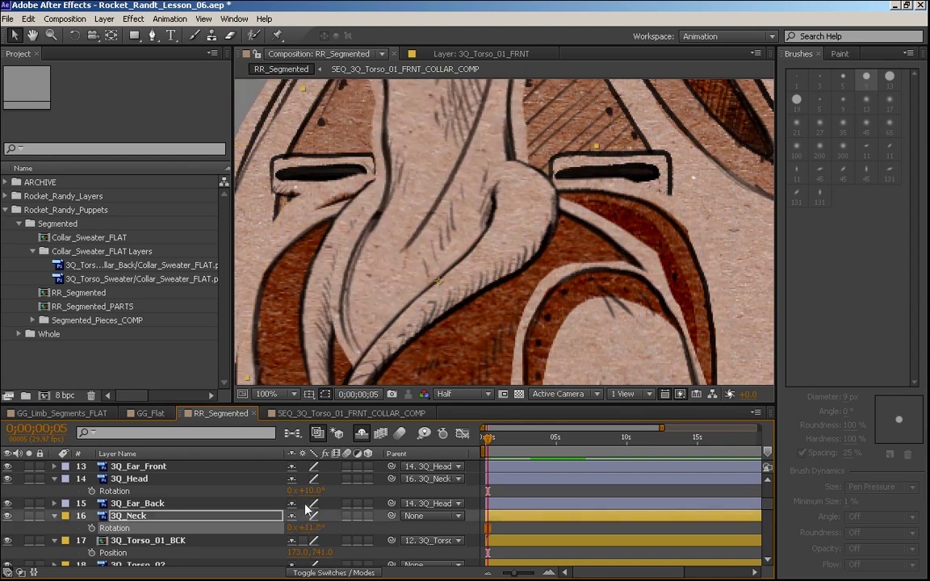
key("comma")
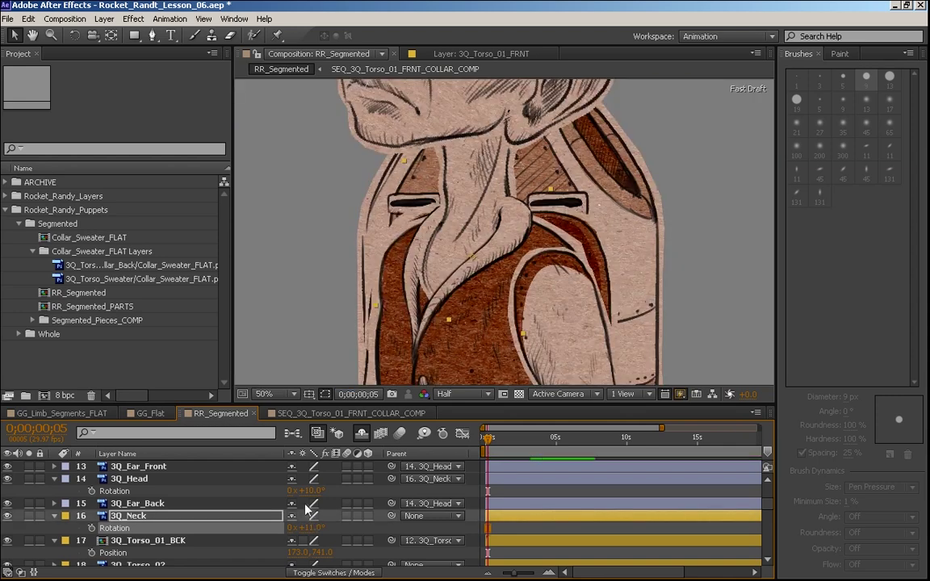
key("space")
left_click_drag(533, 238, 562, 301)
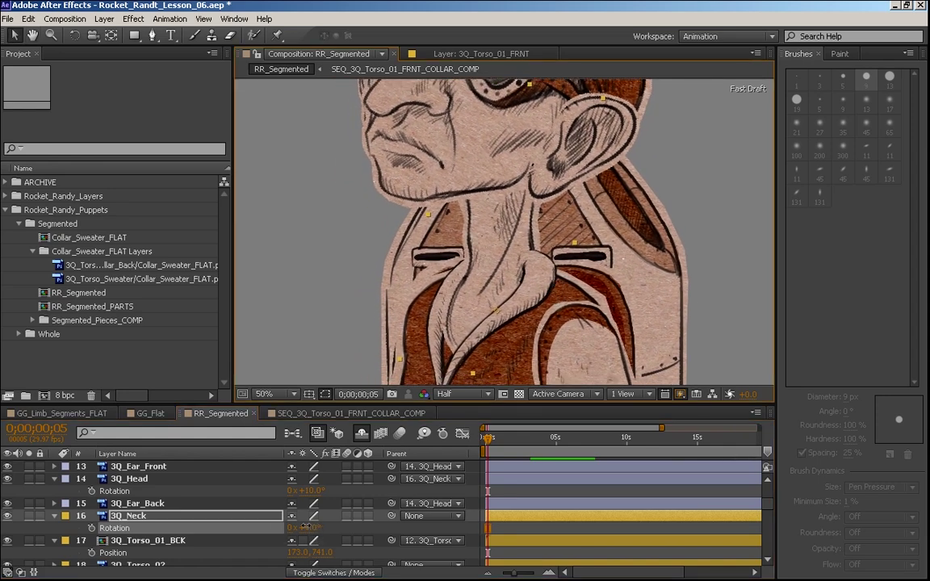
Set the 3Q_Neck layer's rotation to 5° and check the collar overlap up close
mouse_move(305, 526)
left_mouse_down()
mouse_move(295, 522)
mouse_move(305, 521)
left_mouse_up()
key("period")
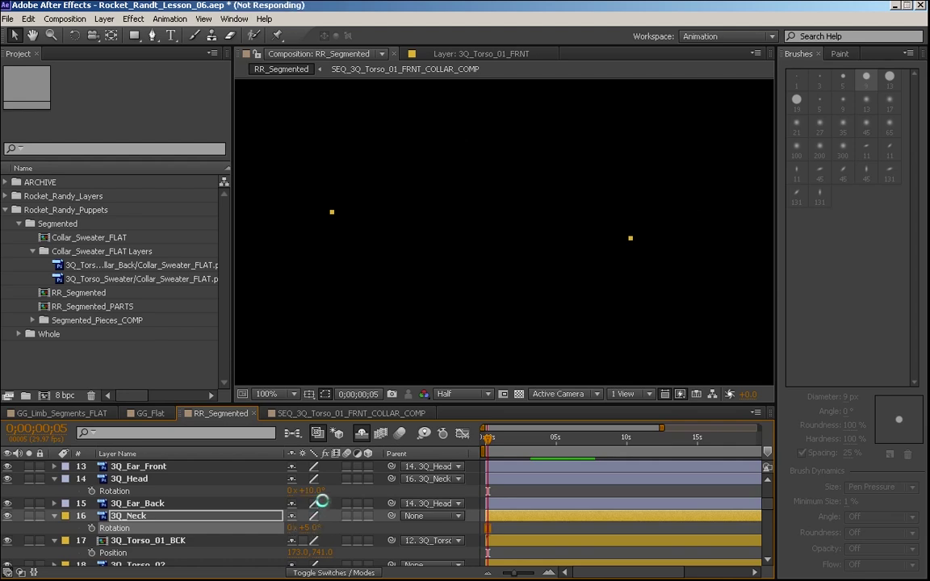
key("comma")
key("F2")
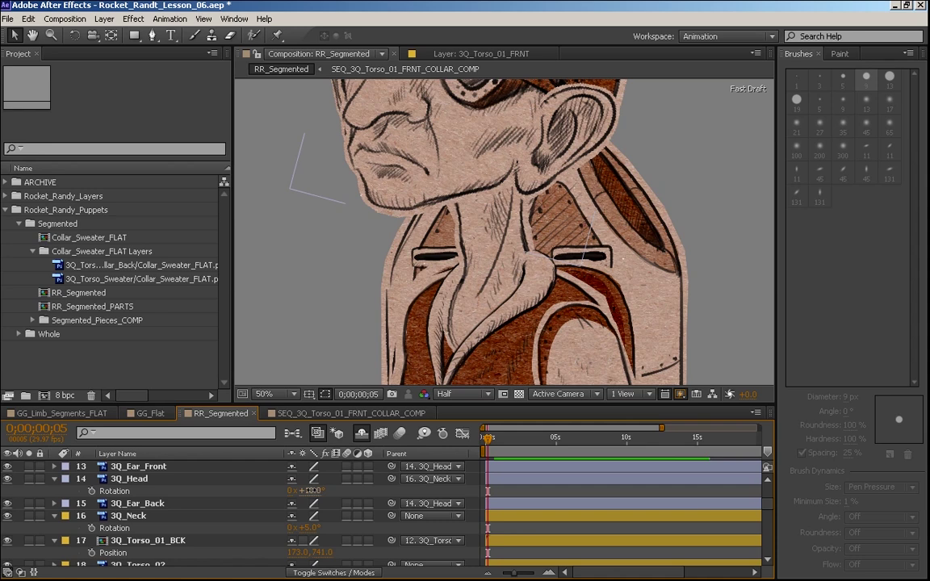
left_click(309, 490)
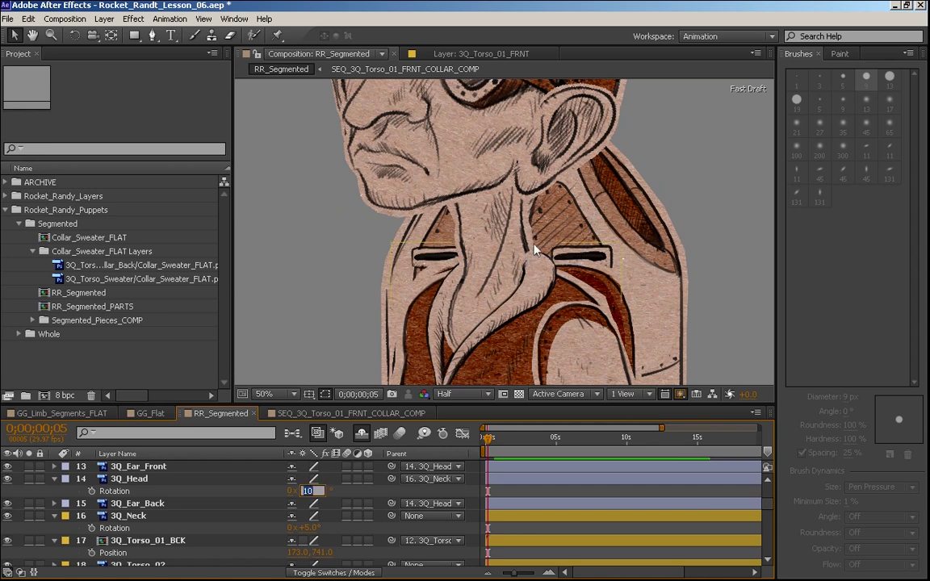
key("Return")
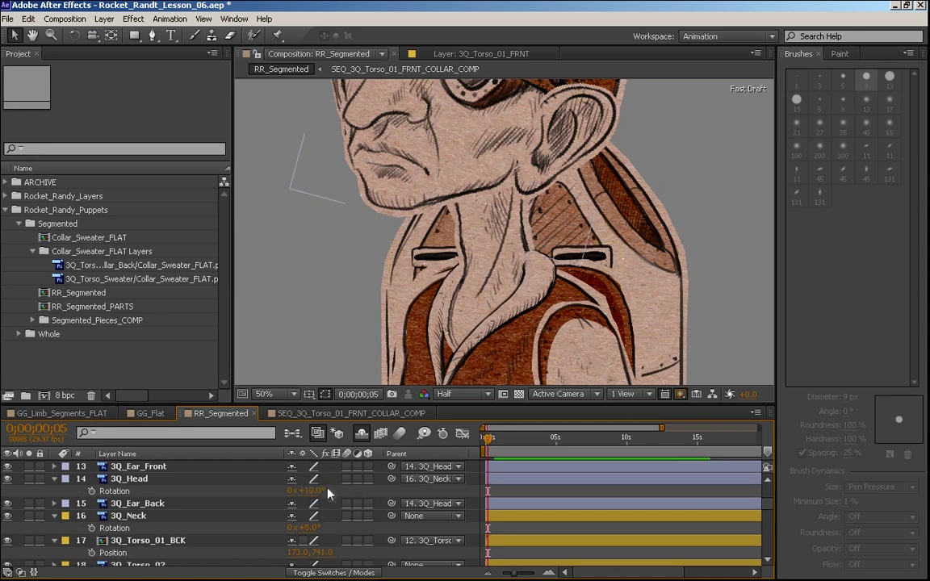
mouse_move(315, 489)
left_mouse_down()
mouse_move(328, 487)
mouse_move(317, 487)
left_mouse_up()
key("ctrl+z")
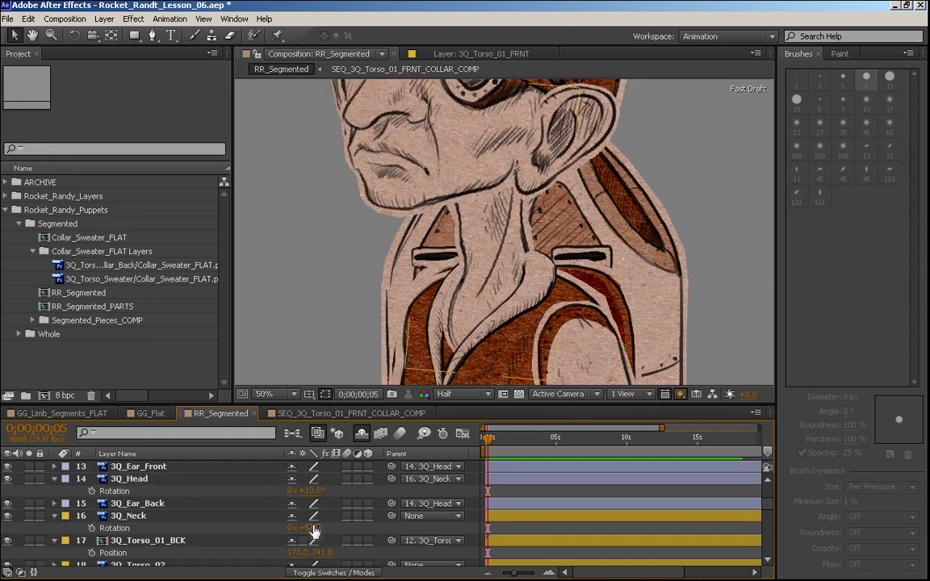
Try rotating the 3Q_Neck layer to 19° to test the collar overlap, and undo the change
mouse_move(312, 528)
left_mouse_down()
mouse_move(320, 527)
mouse_move(292, 528)
mouse_move(318, 526)
left_mouse_up()
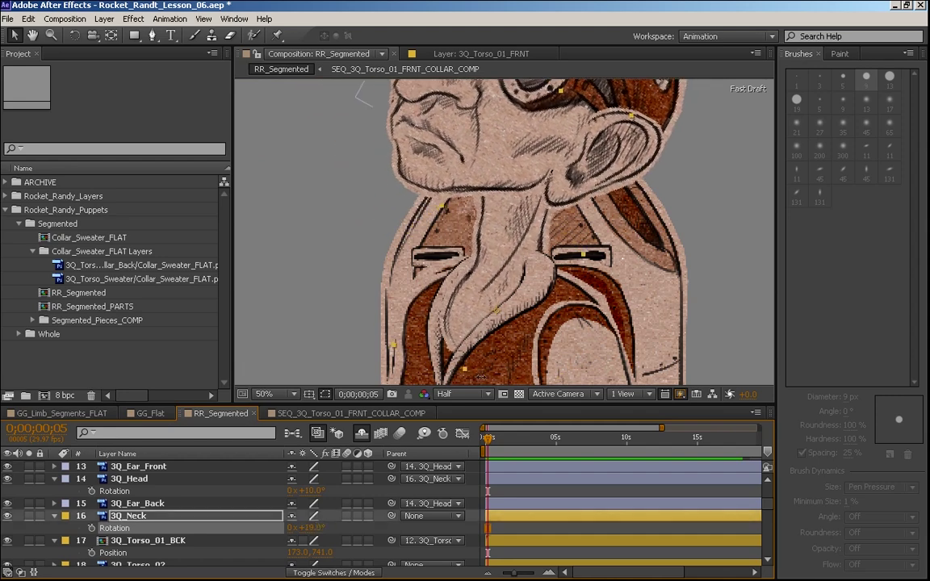
key("space")
left_click_drag(549, 290, 527, 276)
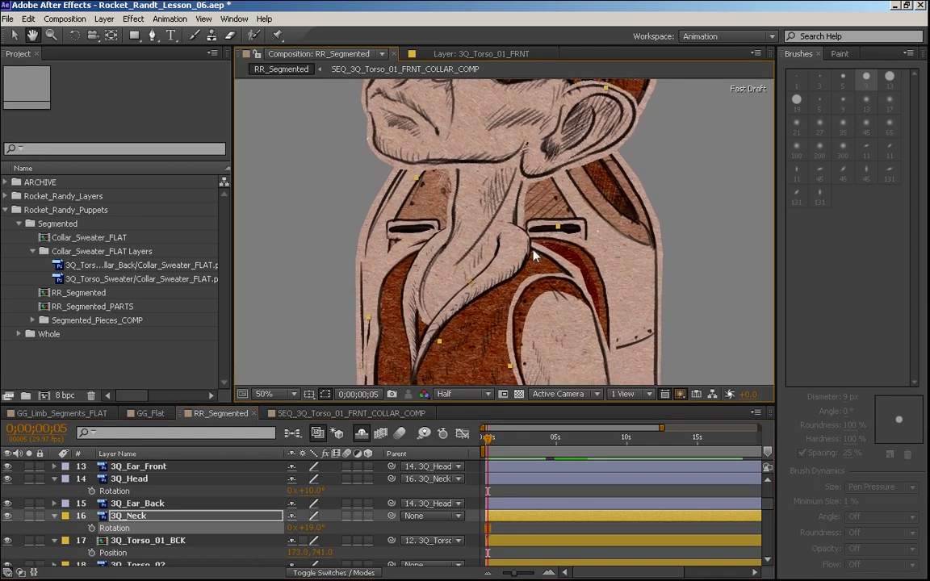
key("ctrl+z")
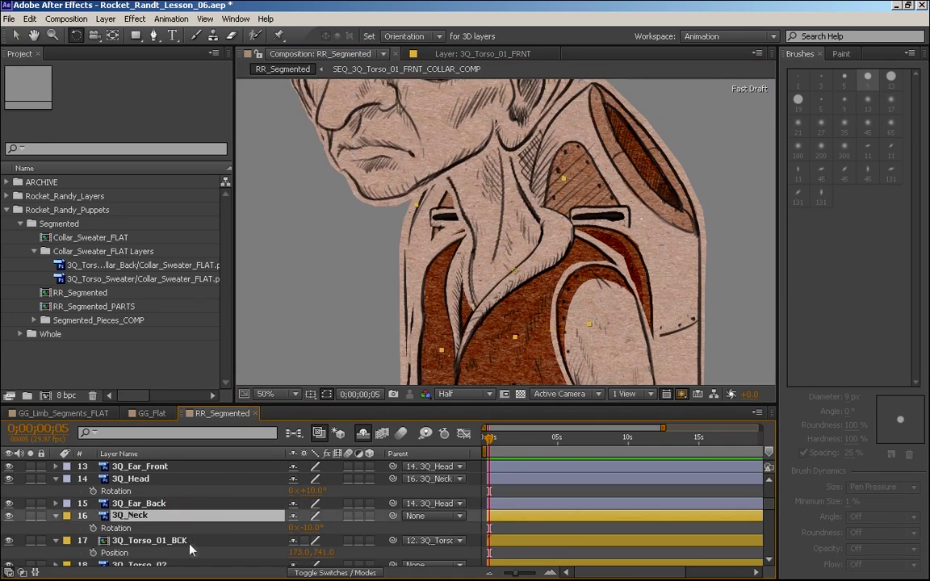
Collapse the open properties of the 3Q_Head, 3Q_Neck and 3Q_Torso_01_BCK layers
left_click(67, 482)
left_click(57, 478)
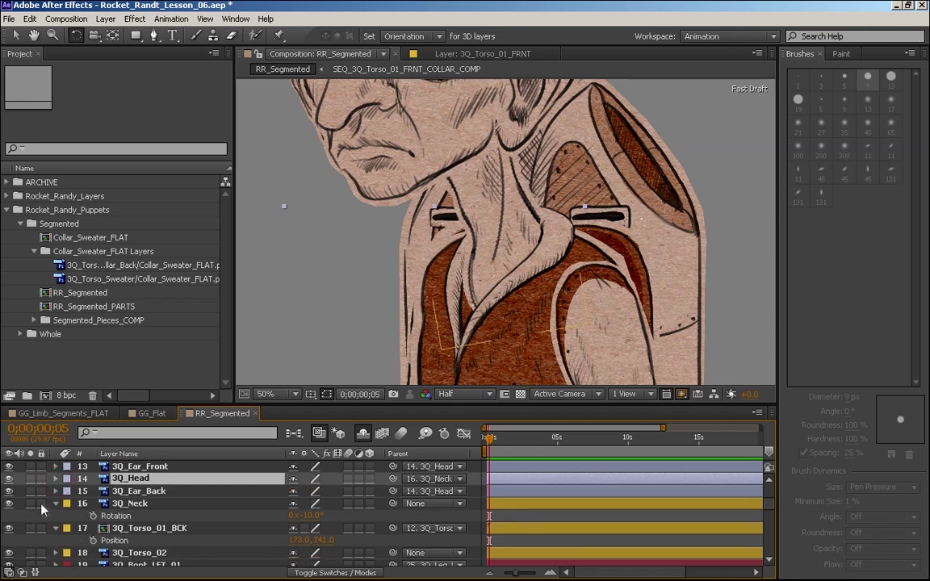
left_click(56, 502)
left_click(44, 515)
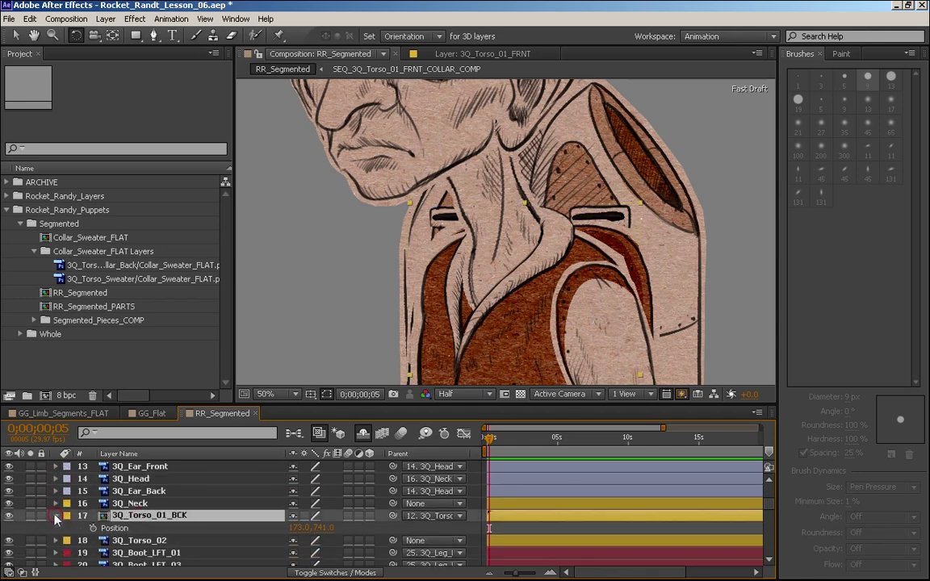
left_click(56, 516)
Look through the layer stack for the sweater layer, searching for "sweat", and clear the search
scroll(768, 516, "down", 7)
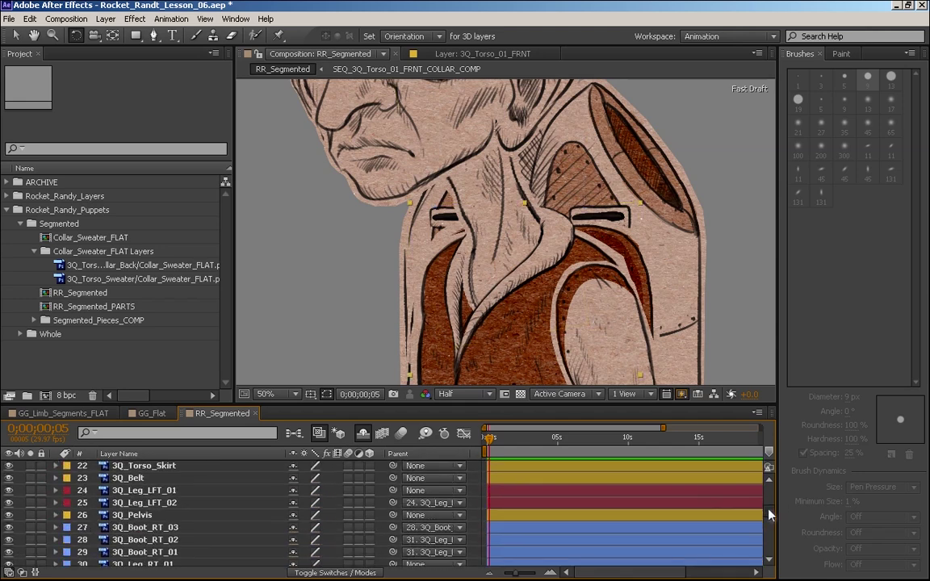
scroll(768, 520, "up", 2)
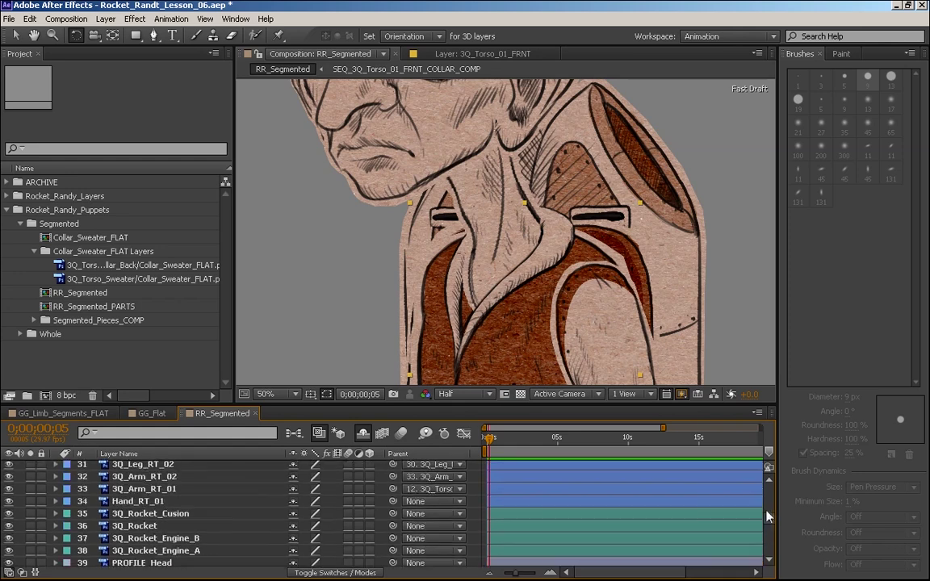
left_click(151, 433)
type("sweat")
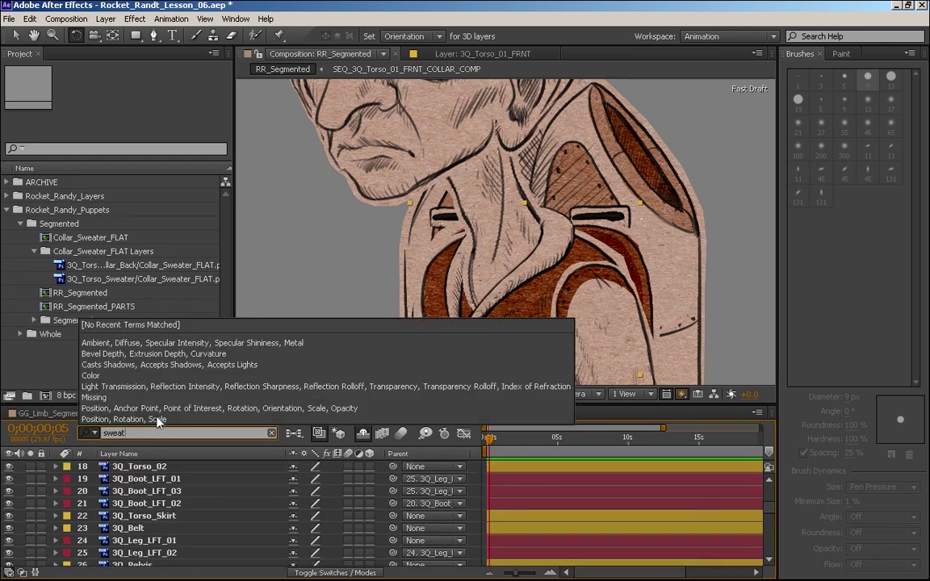
key("BackSpace")
key("BackSpace")
key("BackSpace")
key("BackSpace")
key("BackSpace")
Add the 3Q_Torso_Sweater piece from the Collar_Sweater_FLAT Layers folder above 3Q_Torso_01_FRNT and delete the hidden older sweater layer
left_click(158, 280)
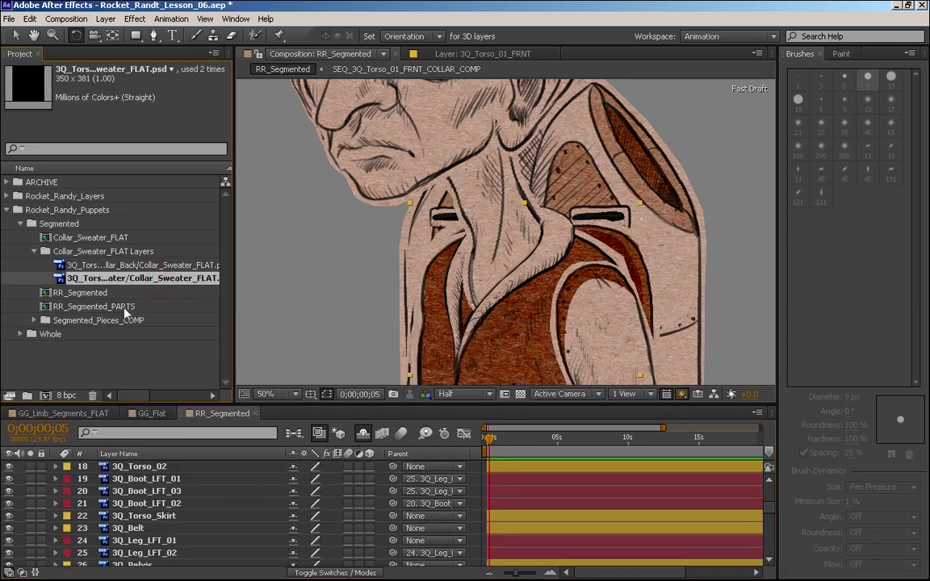
scroll(225, 525, "up", 4)
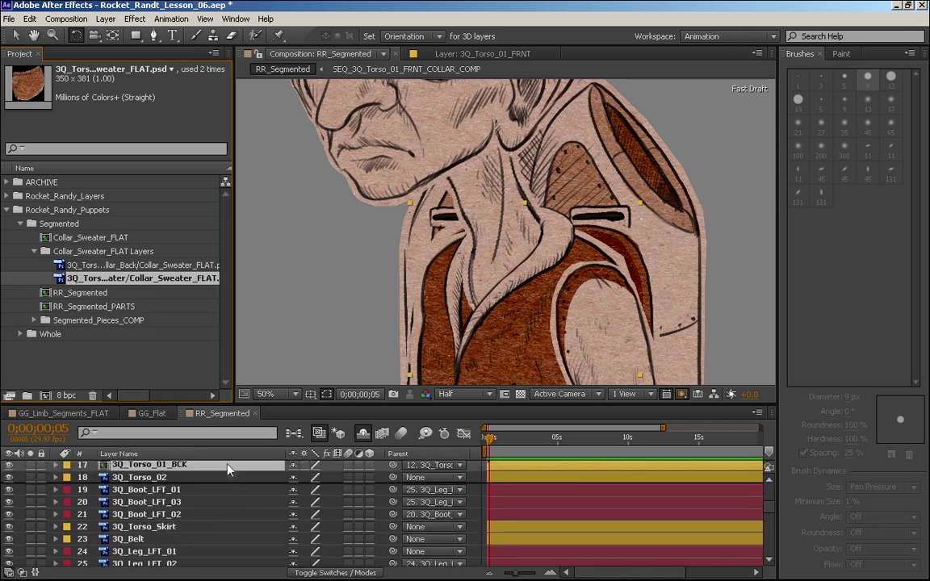
scroll(224, 526, "down", 1)
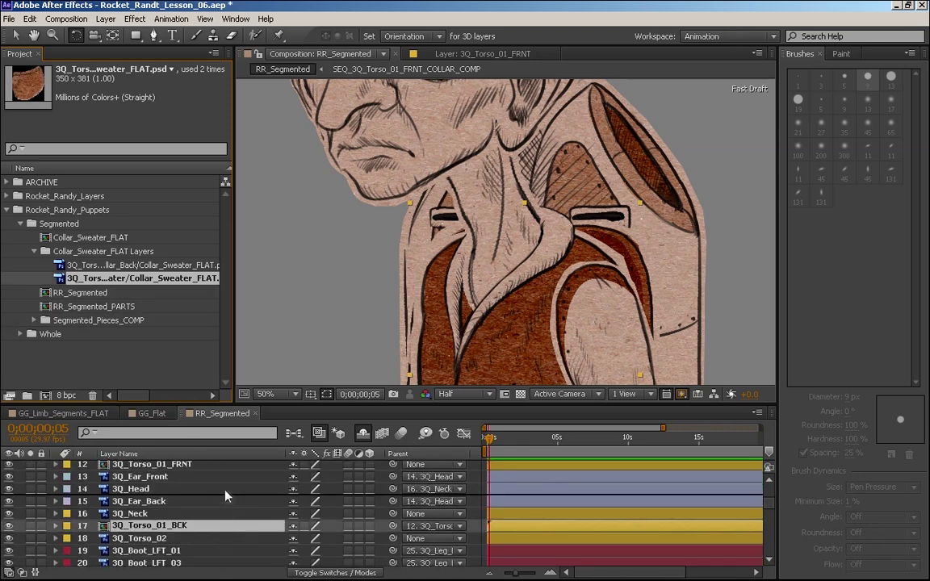
scroll(228, 491, "up", 3)
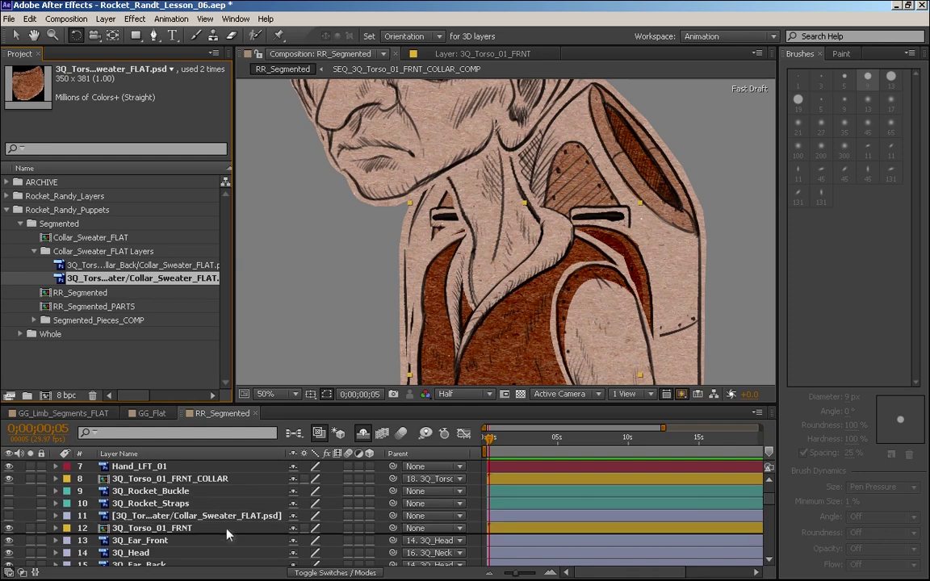
left_click(228, 516)
key("ctrl+d")
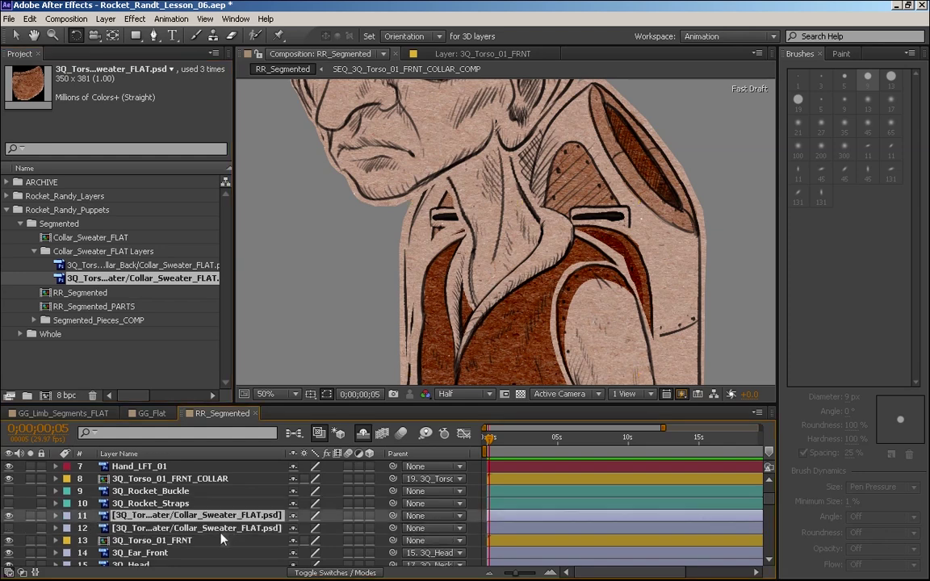
left_click(224, 531)
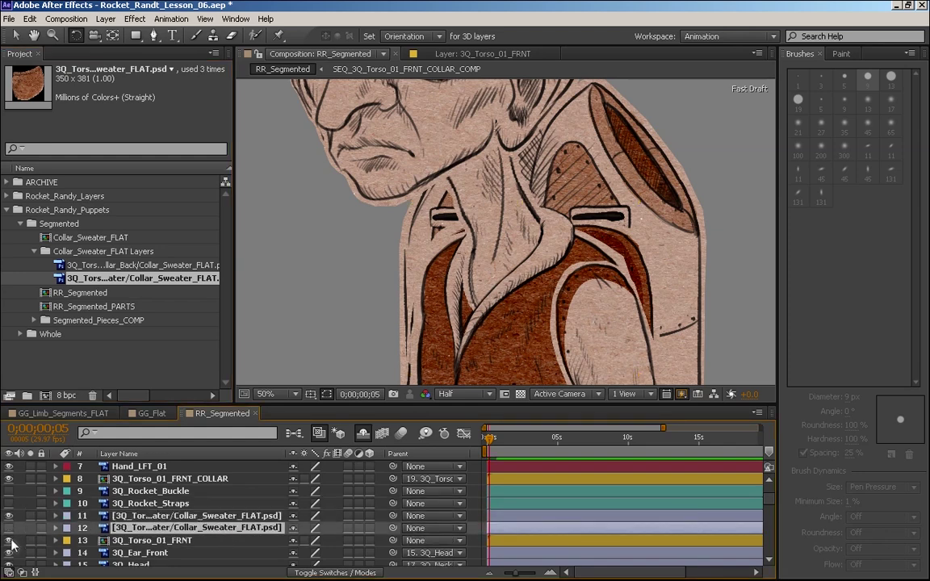
key("Delete")
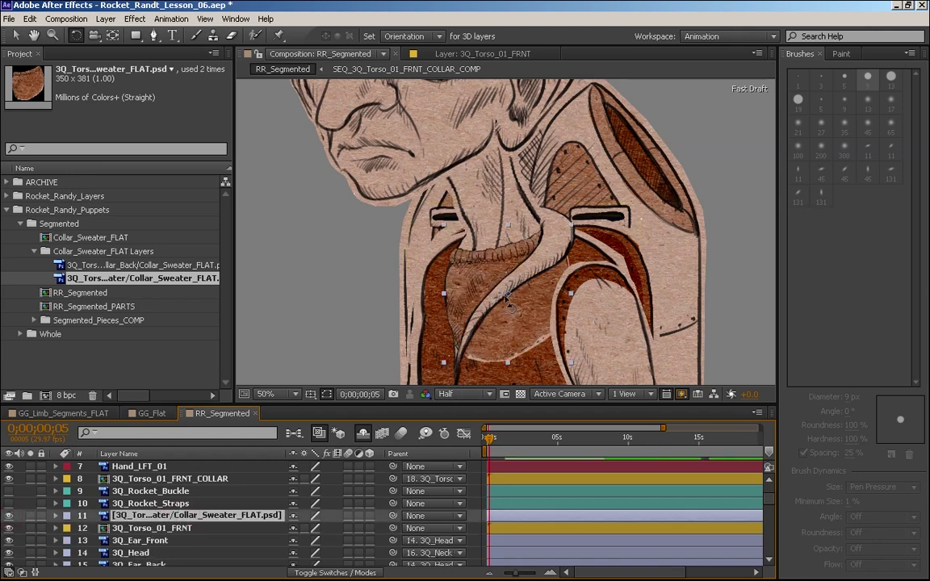
Shift the sweater piece slightly down and right inside the collar opening and place its layer between 3Q_Ear_Back and 3Q_Neck
key("v")
mouse_move(467, 281)
left_mouse_down()
mouse_move(518, 303)
mouse_move(476, 298)
left_mouse_up()
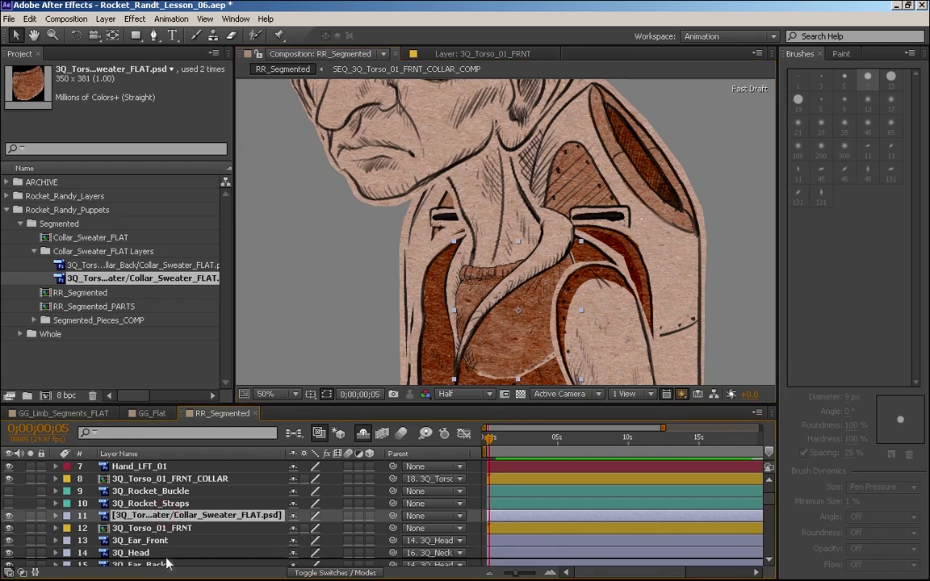
scroll(167, 553, "down", 3)
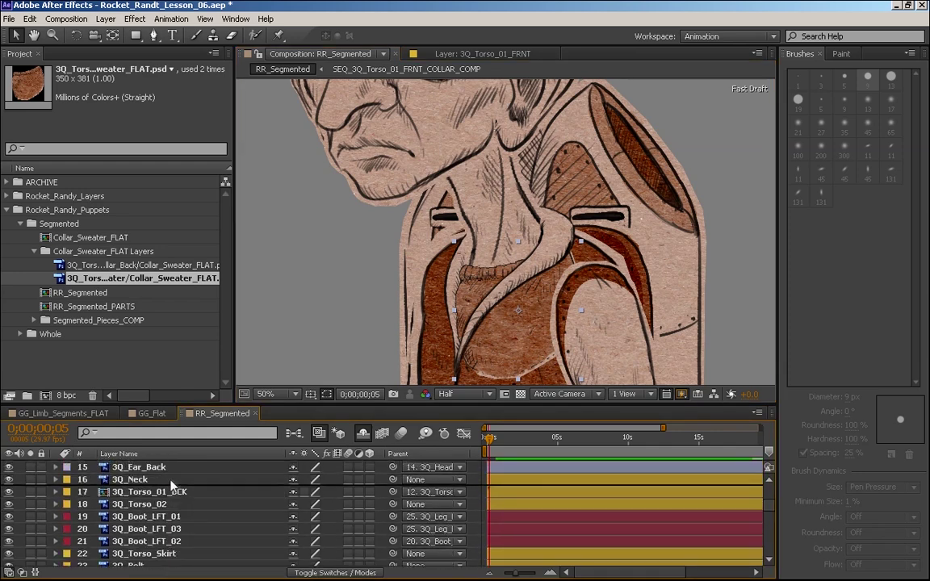
left_click_drag(167, 473, 183, 471)
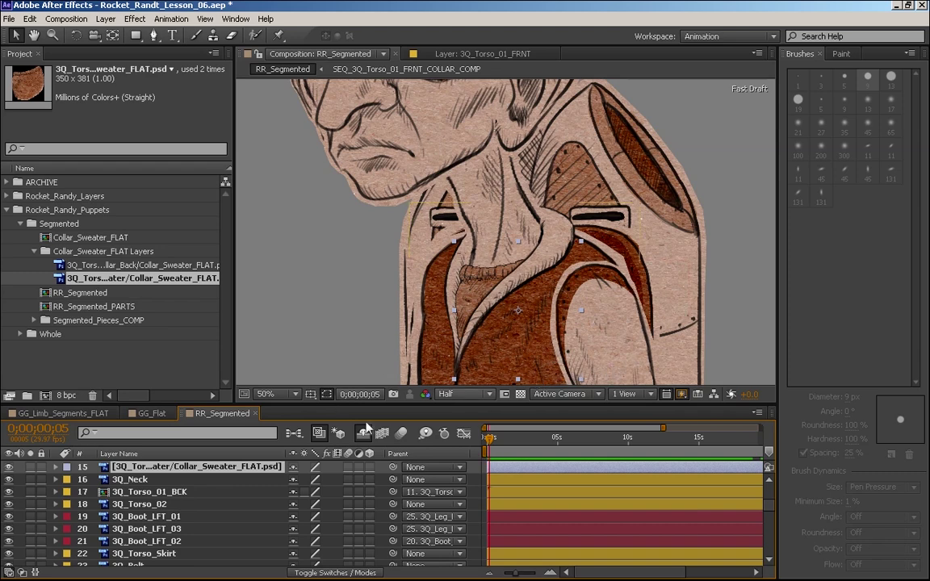
Test the rotation of the 3Q_Neck layer and examine how the head, neck and torso fit around the sweater
key("ctrl+Down")
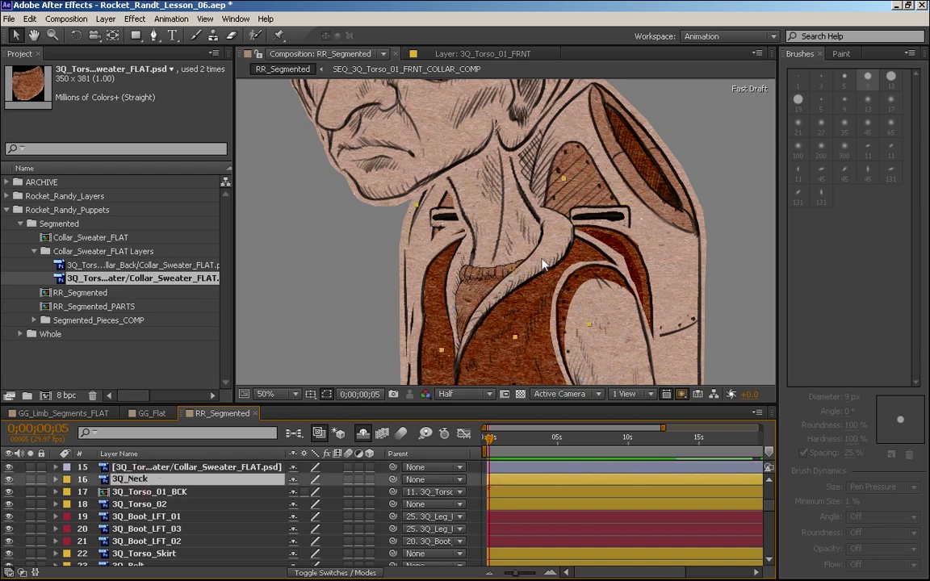
key("w")
left_click_drag(459, 187, 575, 238)
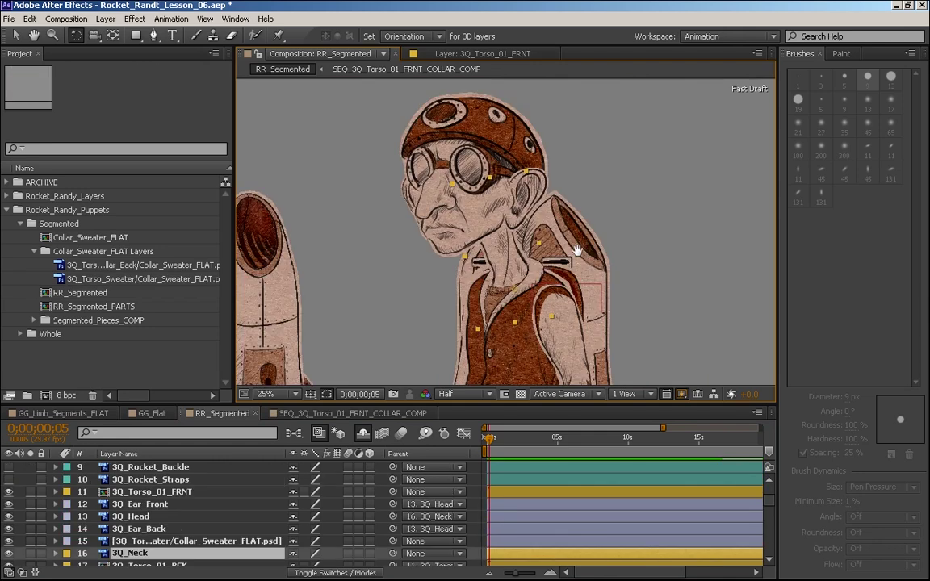
left_click_drag(577, 251, 607, 234)
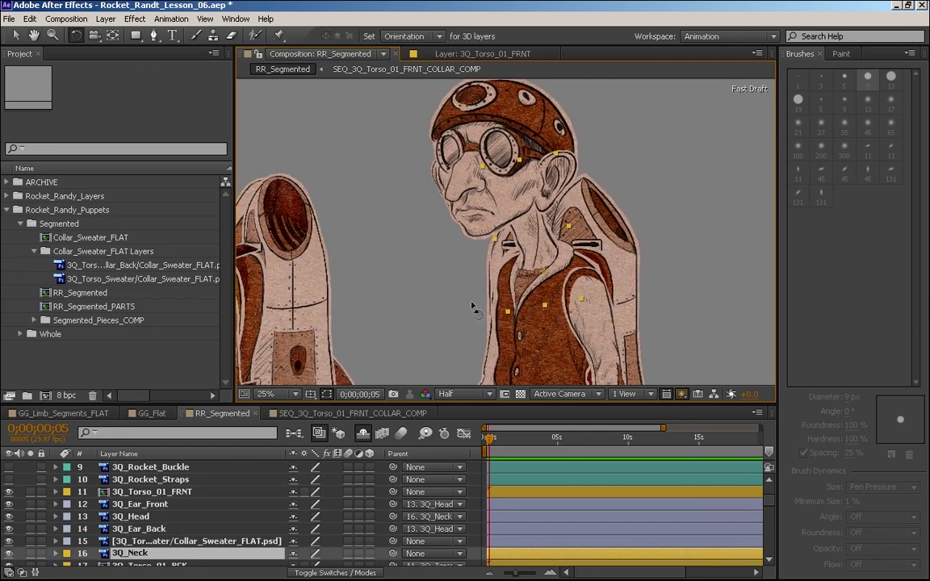
scroll(472, 306, "down", 1)
key("space")
left_click_drag(579, 376, 588, 283)
left_click_drag(618, 208, 601, 267)
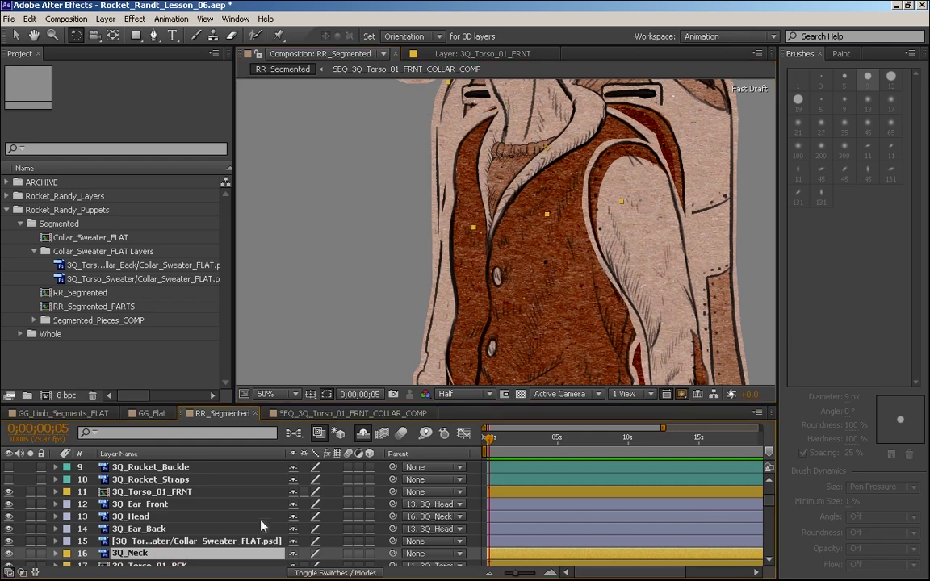
Rename the sweater layer 3Q_Sweater and parent it to 3Q_Torso_01_FRNT
left_click(154, 543)
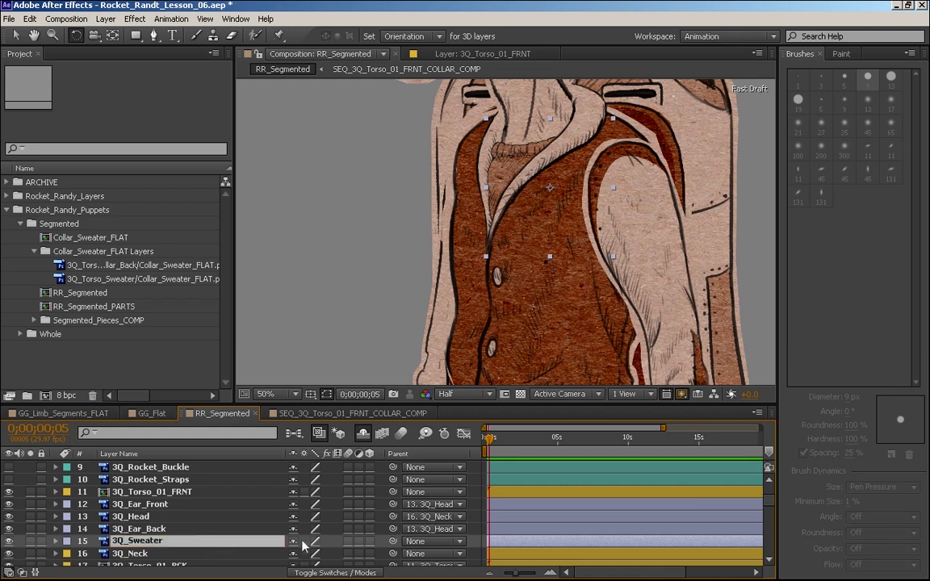
left_click_drag(392, 541, 192, 496)
left_click(9, 492)
left_click(9, 492)
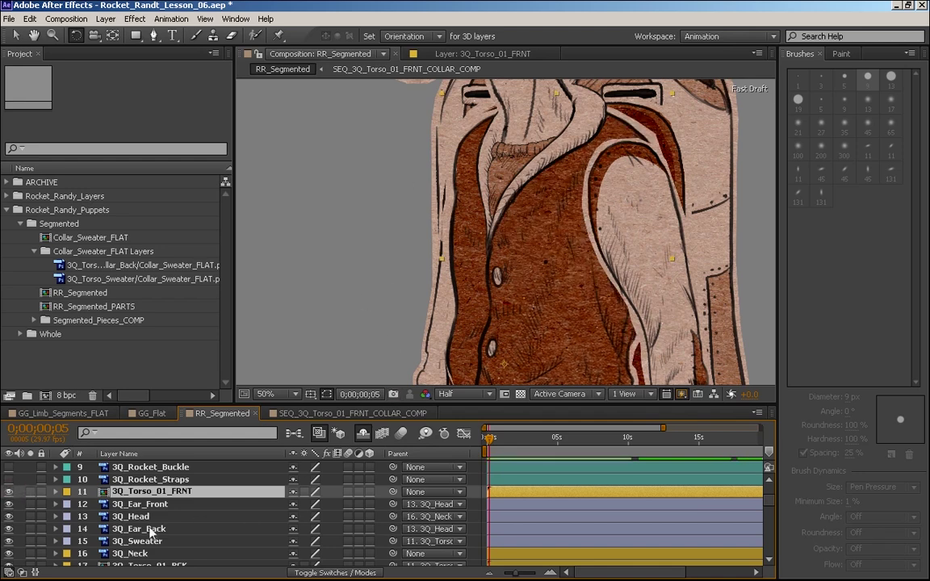
Toggle the visibility of 3Q_Torso_01_BCK and examine how it fills in behind the front torso and collar pieces
scroll(768, 483, "up", 3)
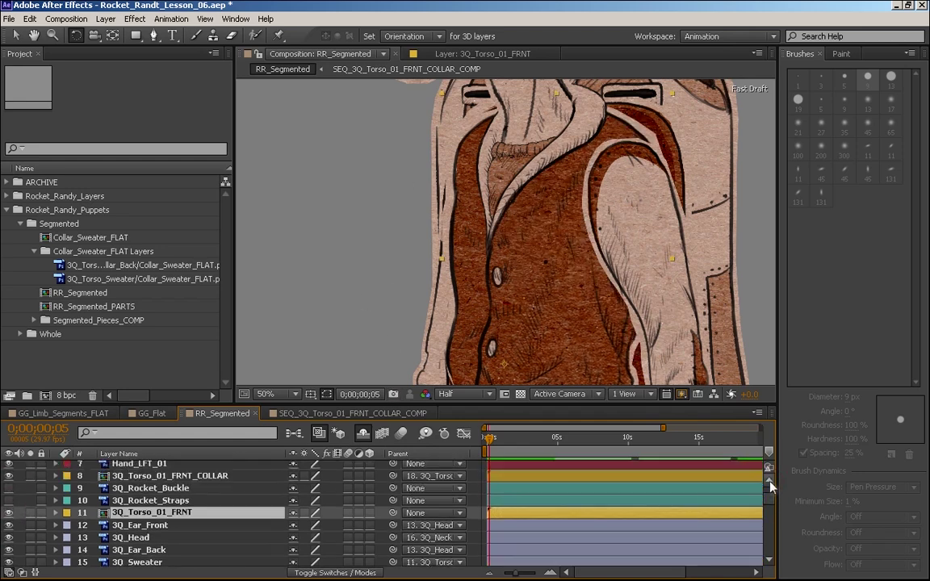
left_click(223, 486)
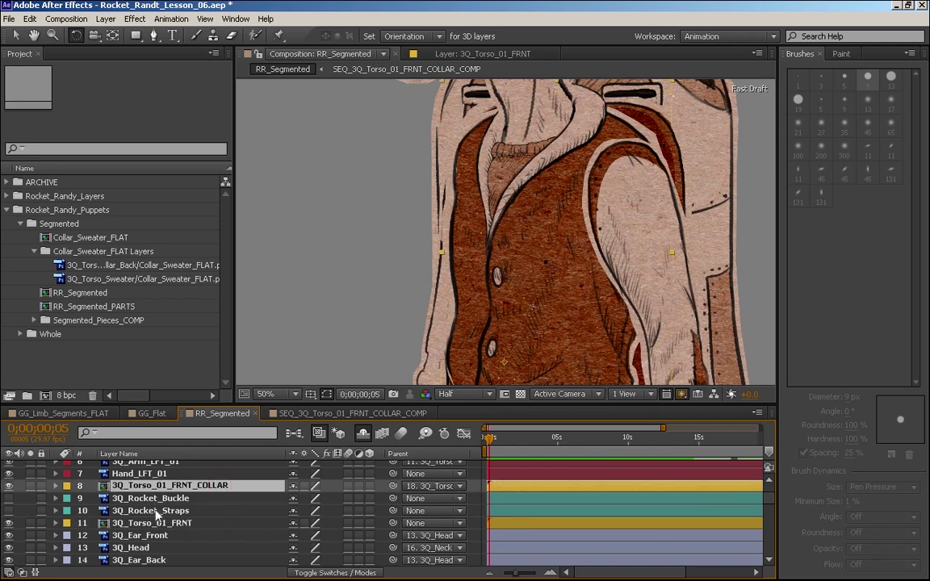
scroll(769, 499, "down", 7)
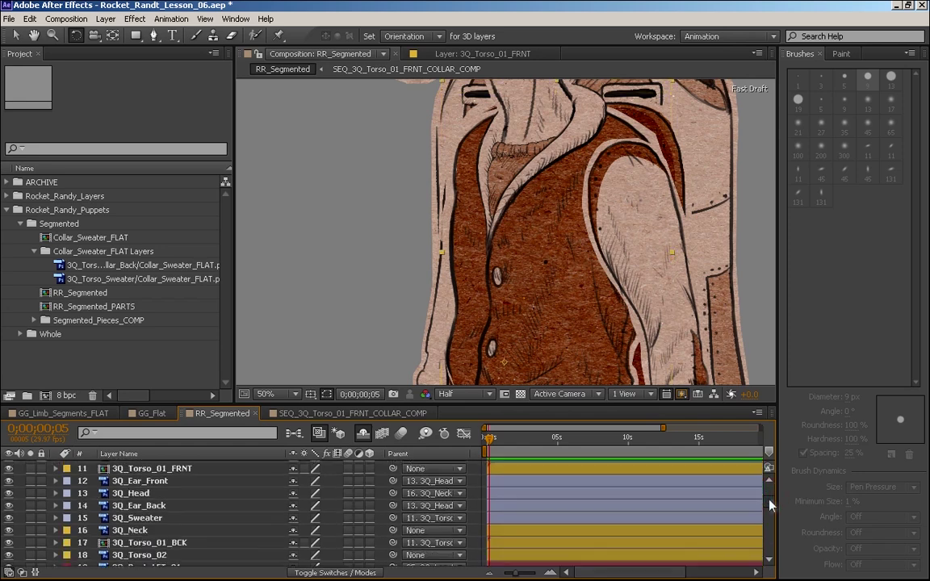
left_click(160, 509)
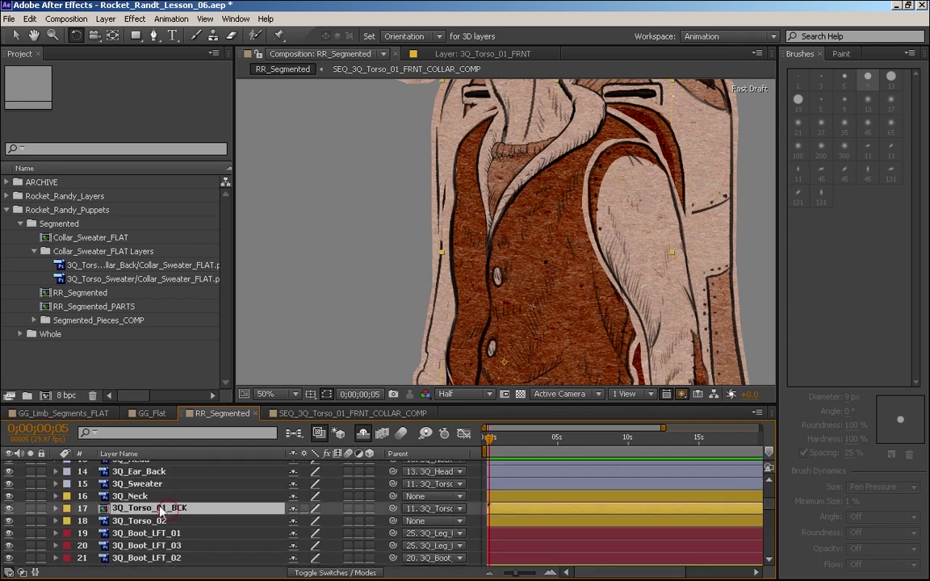
left_click(8, 509)
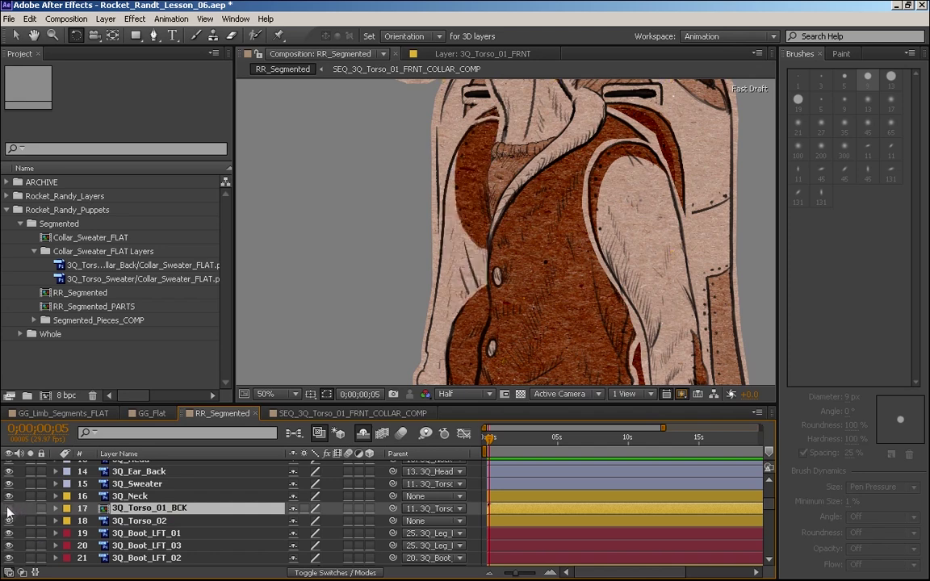
left_click(10, 508)
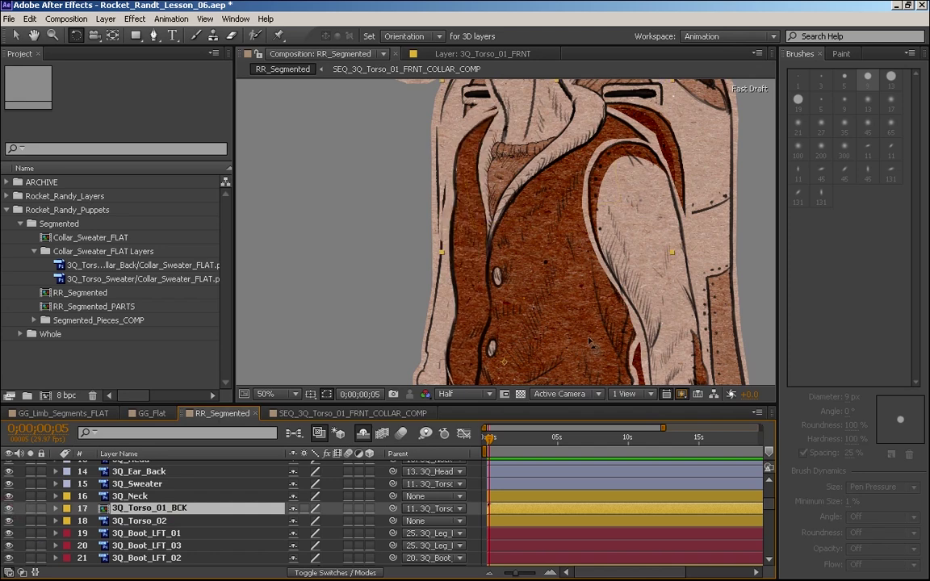
scroll(588, 342, "down", 1)
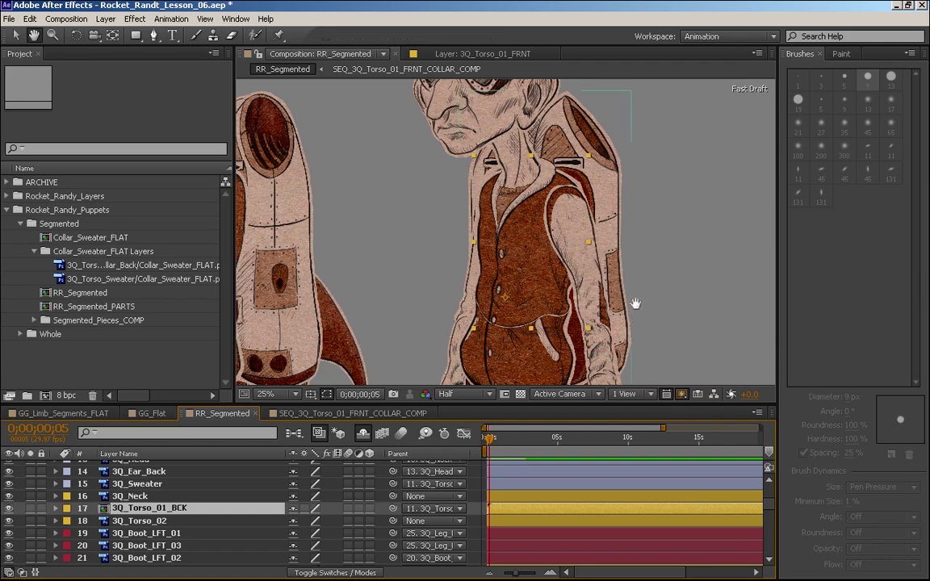
left_click_drag(635, 304, 609, 345)
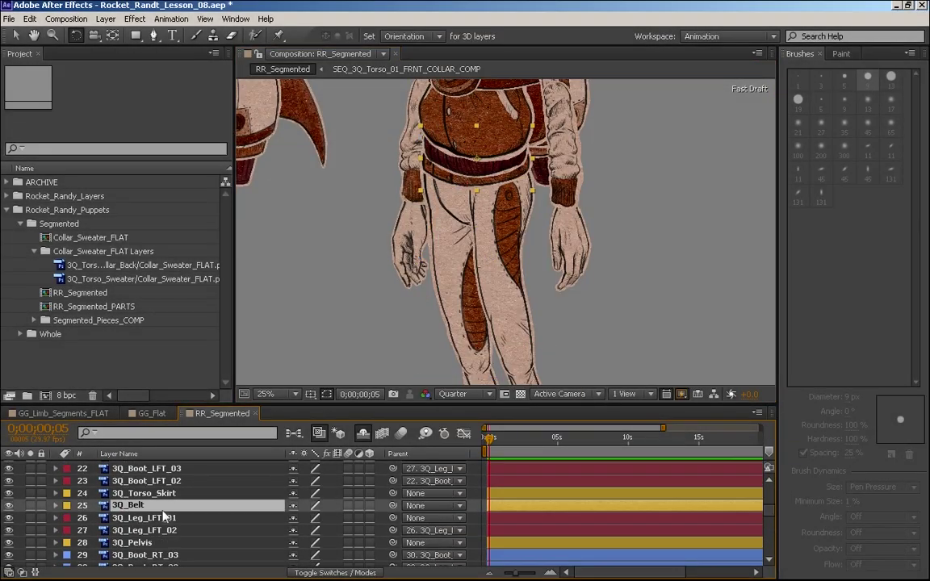
Parent 3Q_Pelvis and 3Q_Torso_Skirt to 3Q_Belt, and parent 3Q_Torso_02 to 3Q_Torso_Skirt
left_click(133, 543)
left_click(144, 493)
left_click_drag(393, 493, 145, 506)
left_click_drag(768, 511, 769, 504)
left_click_drag(392, 506, 161, 555)
Move the three 3Q_Boot_LFT layers below 3Q_Belt and parent 3Q_Leg_LFT_01 to 3Q_Pelvis
left_click(168, 530)
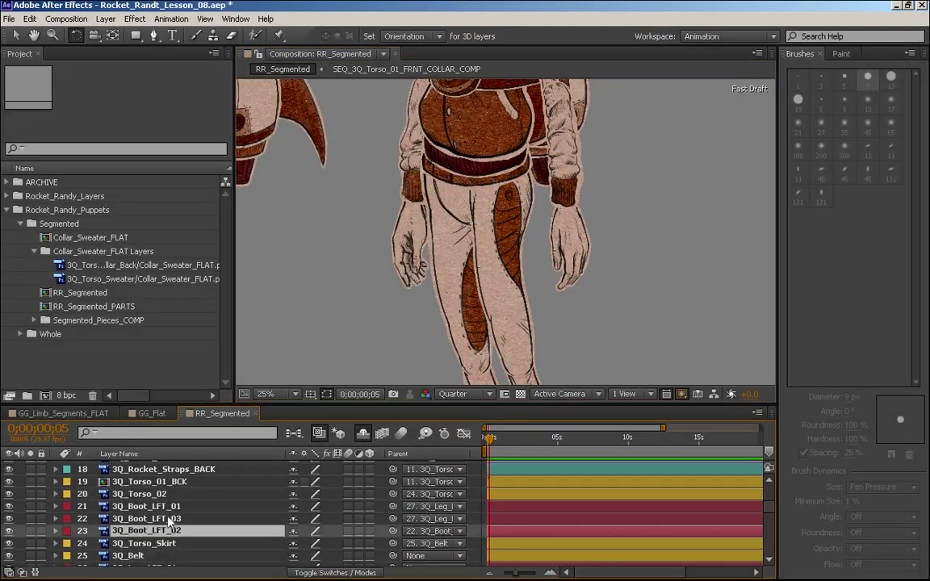
left_click_drag(768, 507, 768, 508)
left_click(153, 494, "shift")
left_click_drag(161, 539, 161, 549)
left_click(169, 497)
left_click_drag(392, 485, 145, 509)
Test the rotation of 3Q_Pelvis and of the leg, undoing each test rotation
left_click(145, 509)
left_click_drag(440, 202, 446, 212)
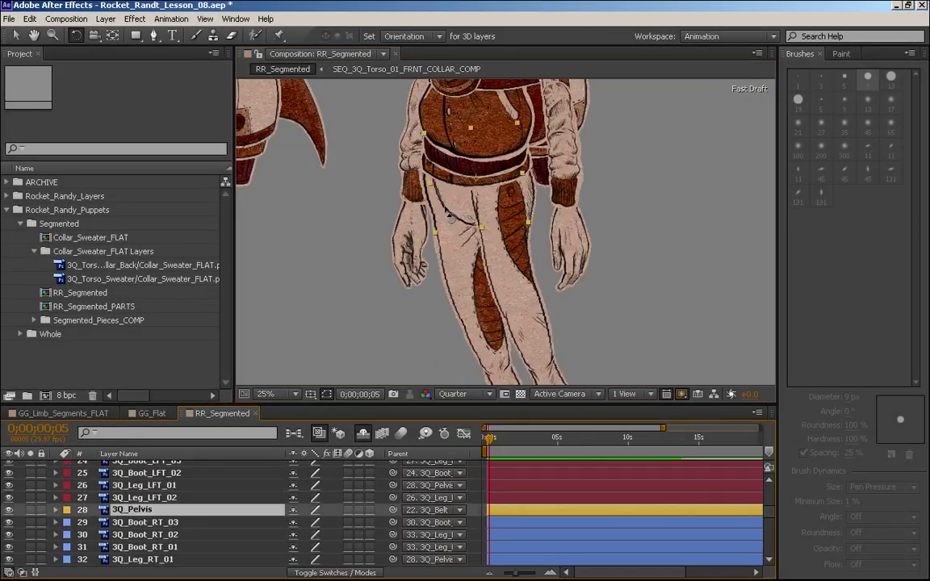
key("ctrl+z")
left_click(516, 254)
left_click_drag(476, 268, 662, 262)
key("ctrl+z")
Parent Hand_LFT_01 to the left forearm layer, number 5
left_click_drag(758, 221, 739, 226)
left_click(458, 168)
left_click(552, 246)
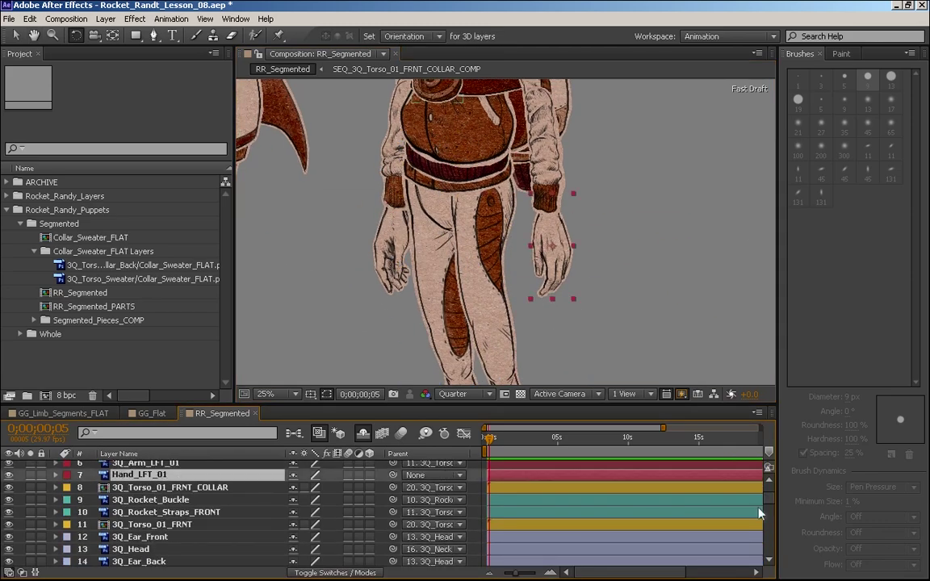
left_click_drag(766, 499, 767, 497)
left_click_drag(393, 504, 149, 482)
left_click_drag(625, 253, 590, 326)
Rename the 3Q_Belt layer 3Q_Belt_CENTER
left_click(242, 520)
left_click_drag(768, 497, 769, 523)
key("Return")
type("_CENTER")
key("Return")
Place the 3Q_Rocket_Buckle and 3Q_Rocket_Straps_FRONT layers above 3Q_Torso_01_FRNT_COLLAR
scroll(564, 309, "down", 1)
scroll(549, 234, "up", 2)
left_click_drag(534, 163, 531, 186)
left_click(482, 125)
left_click_drag(768, 505, 768, 497)
left_click(162, 480)
left_click(166, 492, "shift")
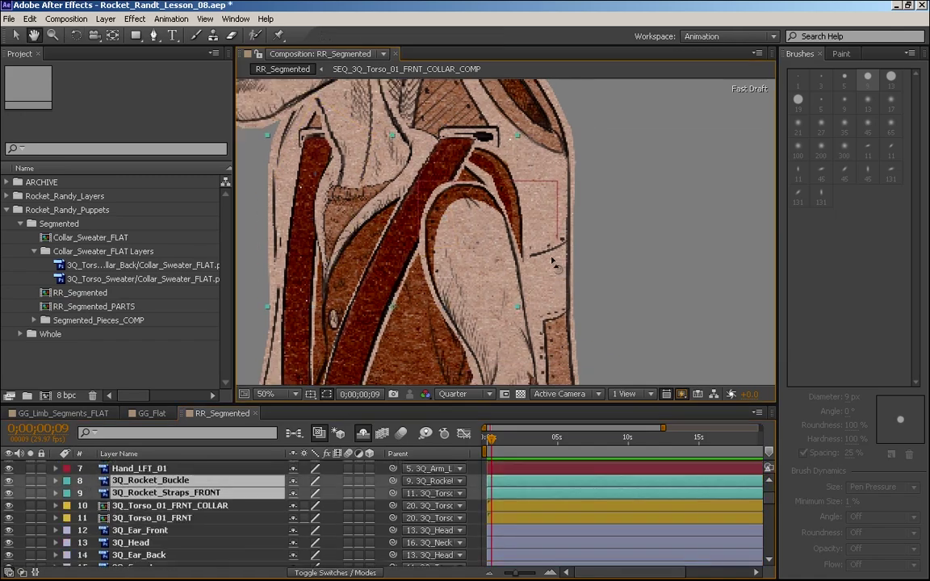
Move the anchor point of Hand_LFT_01 up to the wrist, just inside the sleeve cuff
scroll(552, 261, "down", 1)
left_click(571, 259)
left_click(618, 263)
left_click(363, 174)
left_click(559, 273)
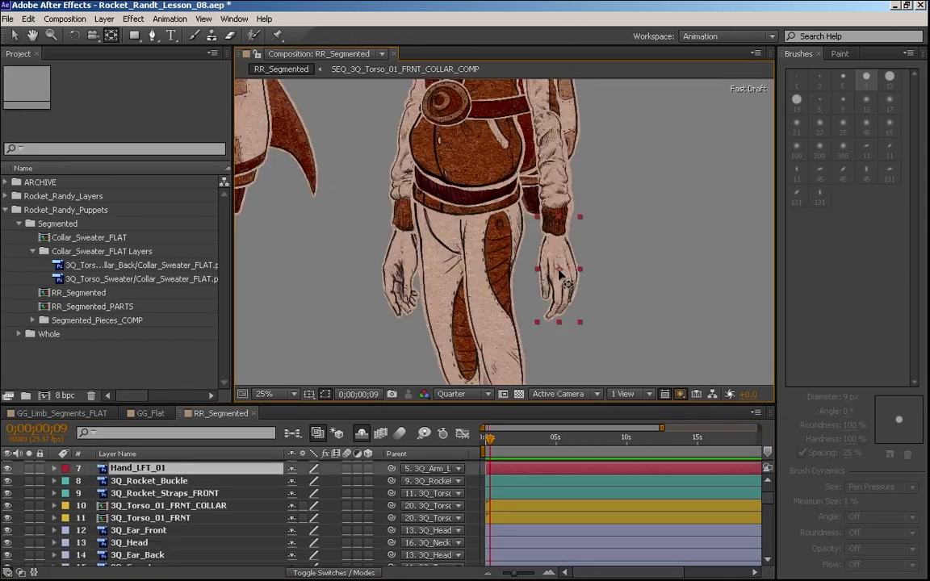
left_click_drag(558, 273, 557, 231)
key("w")
left_click_drag(585, 93, 523, 337)
Select the waist layers around the belt and examine how they overlap the pelvis
key("grave")
left_click(146, 380)
left_click(160, 282, "ctrl")
key("grave")
scroll(517, 255, "up", 1)
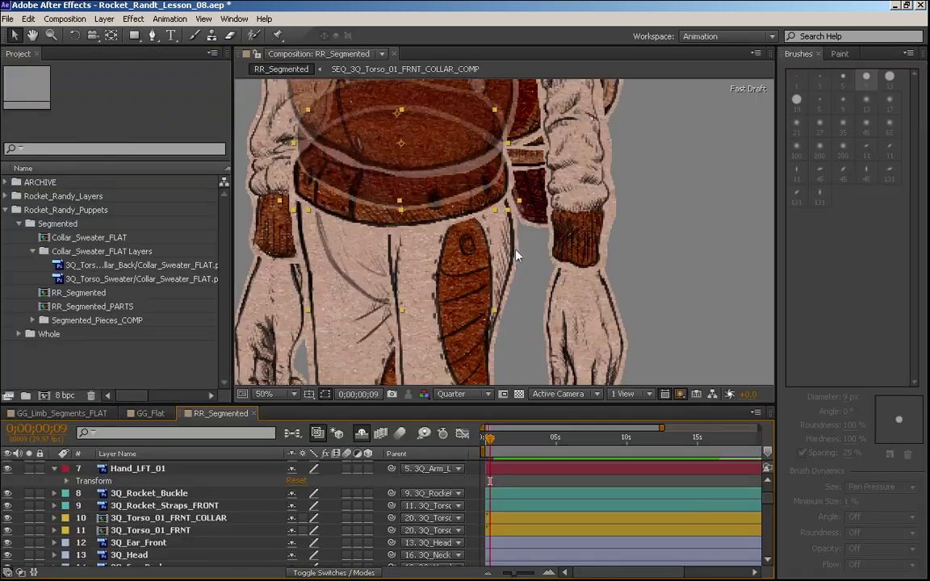
Solo 3Q_Pelvis and draw a curved mask over its upper part in the layer view, set to Subtract
left_click_drag(767, 498, 767, 508)
left_click(30, 491)
double_click(132, 485)
key("g")
left_click(332, 175)
left_click_drag(324, 178, 334, 248)
left_click(357, 252)
left_click(310, 498)
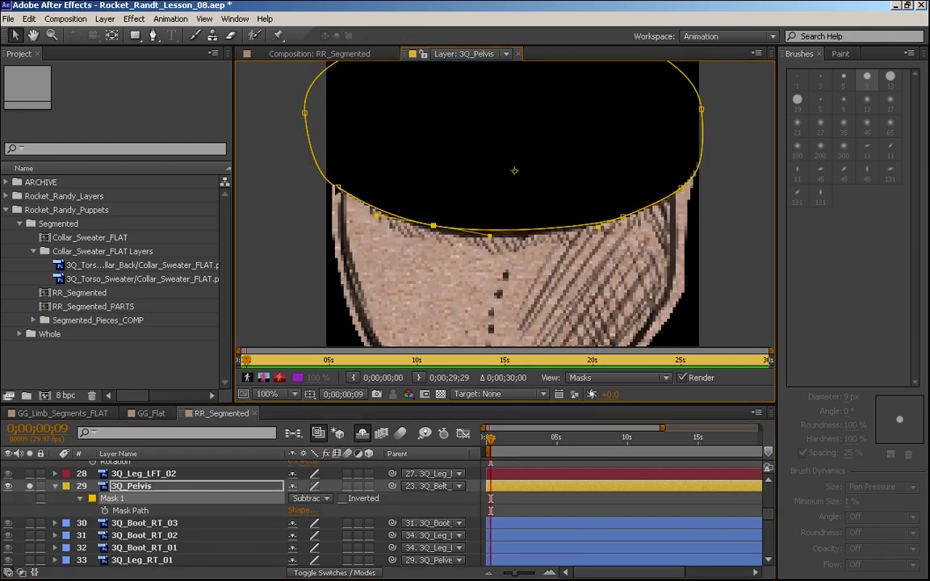
Refine the mask points at both sides of the pelvis's upper edge and return to the full composition
left_click_drag(692, 174, 699, 208)
left_click_drag(340, 186, 326, 207)
key("g")
left_click(355, 199)
key("v")
left_click(320, 54)
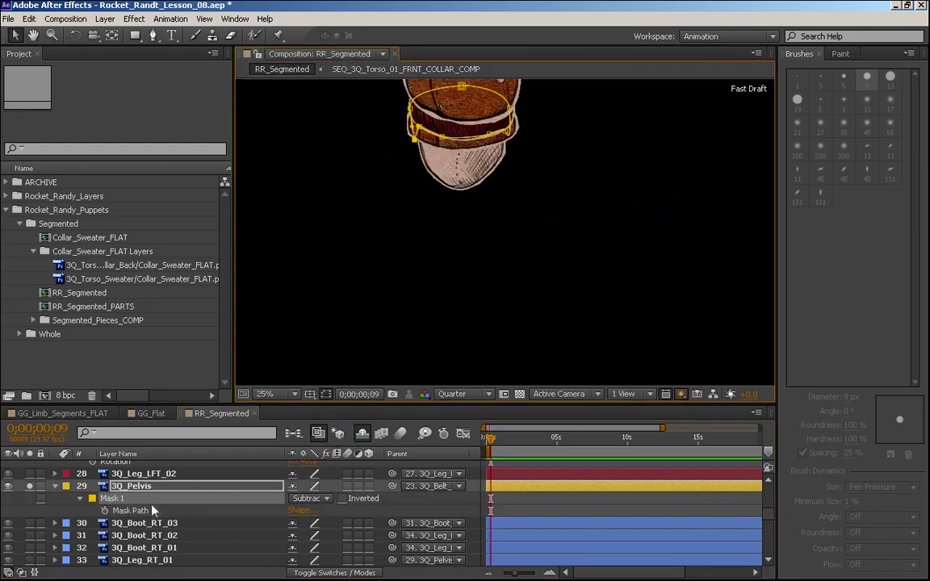
left_click(253, 488)
key("s")
key("w")
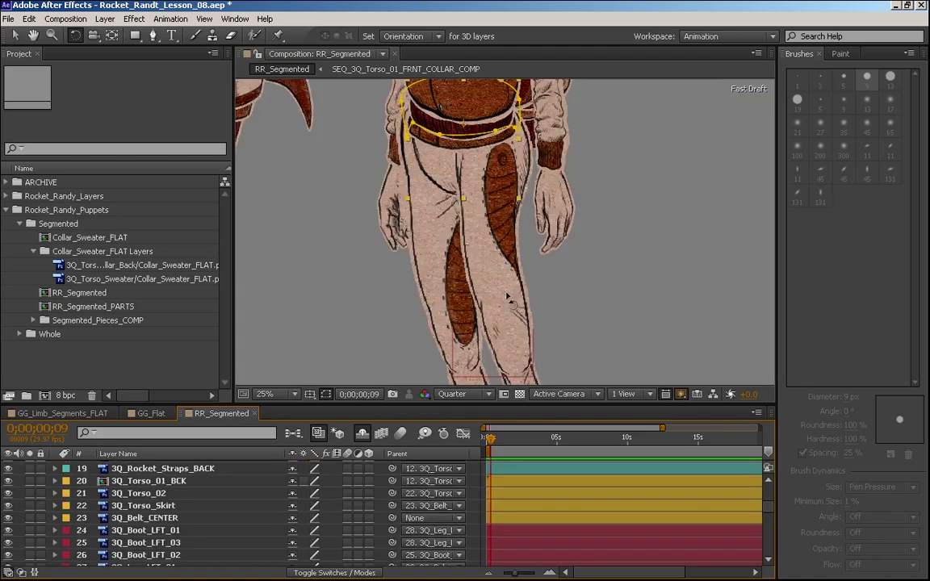
Open 3Q_Leg_LFT_01 and draw a Subtract mask that trims the outline around the top of the thigh
left_click(507, 297)
left_click_drag(768, 507, 768, 514)
double_click(143, 472)
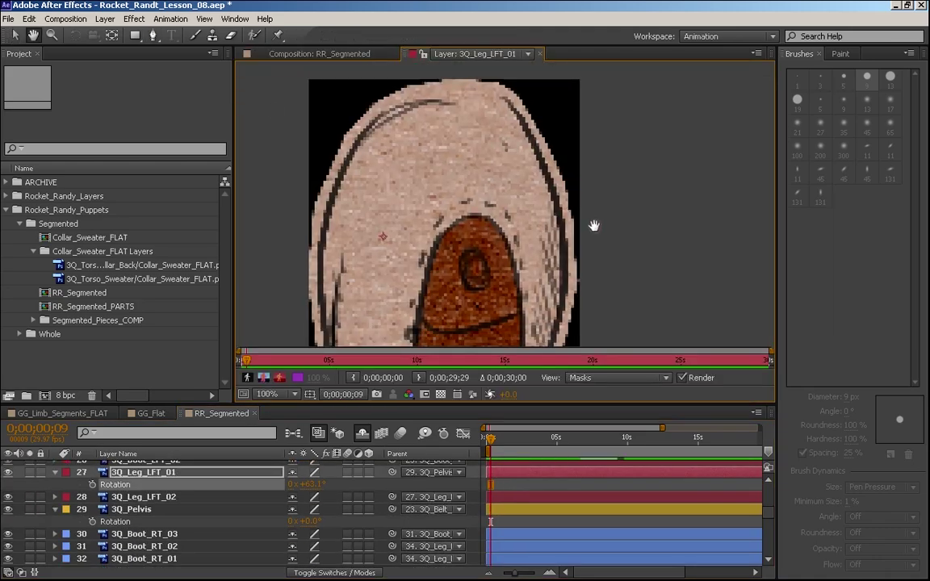
left_click_drag(593, 226, 678, 193)
key("g")
left_click(660, 203)
left_click_drag(578, 91, 529, 81)
left_click_drag(420, 160, 404, 202)
left_click(325, 299)
left_click(394, 304)
key("m")
left_click(315, 485)
Check the masked left hip with the leg rotated in the composition and set the current time to 0;00;01;06
left_click(319, 54)
left_click(153, 509)
left_click(143, 472)
key("w")
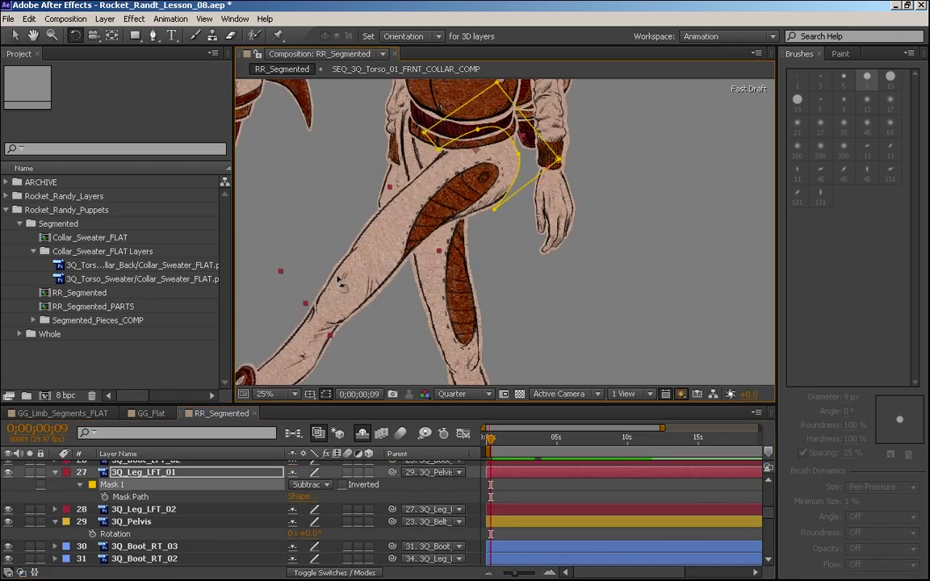
left_click_drag(517, 443, 503, 440)
key("v")
Draw a Subtract mask around the top of 3Q_Leg_RT_01 in its layer view and return to the composition
double_click(428, 236)
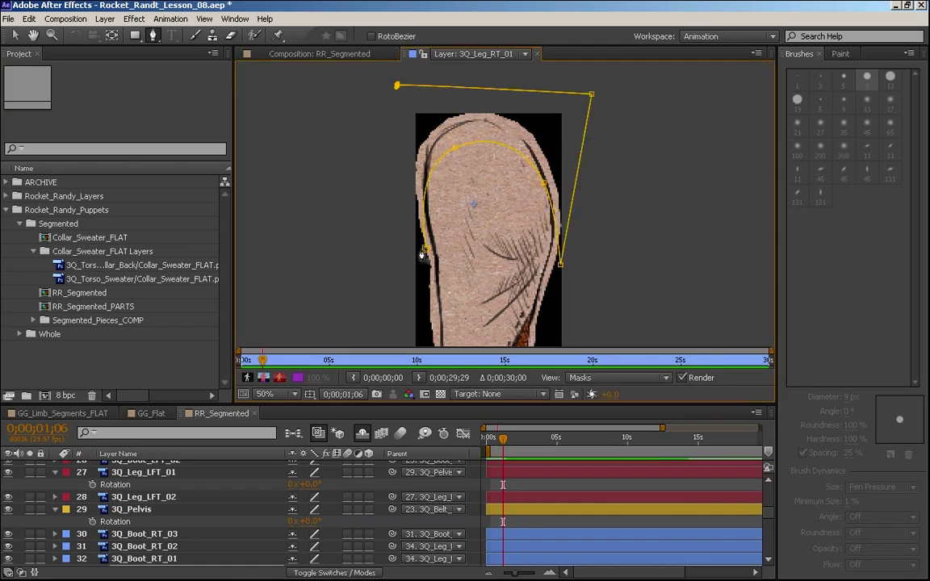
left_click(422, 255)
key("m")
left_click(310, 546)
left_click(327, 483)
left_click(320, 54)
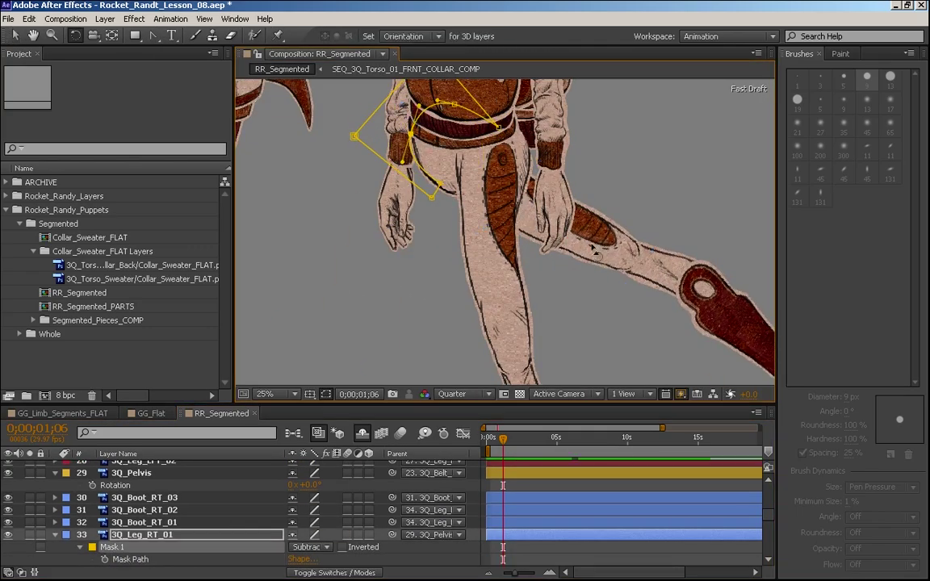